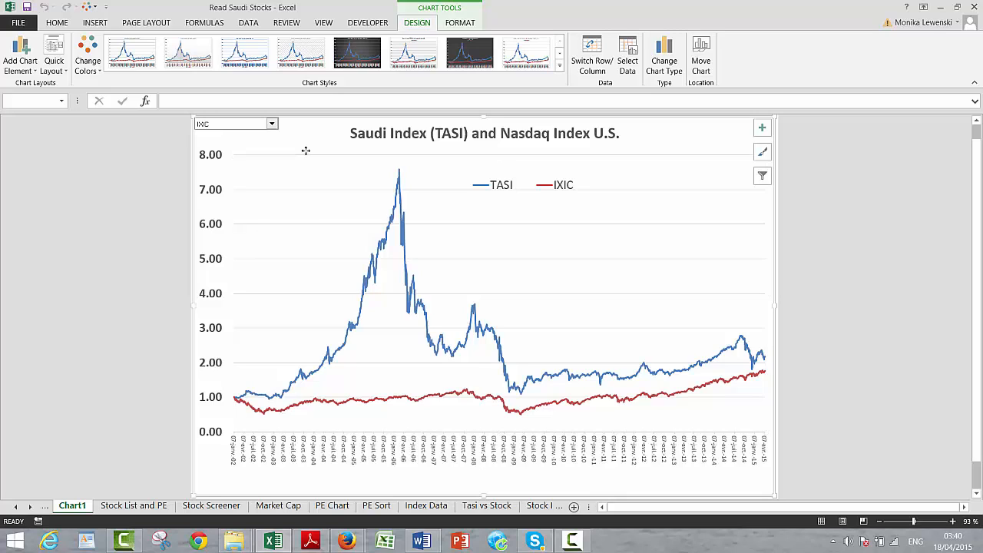
# Step: Switch the index compared with TASI in the chart to GSPC, the S&P 500 Index
pyautogui.click(271, 124)
pyautogui.click(270, 133)
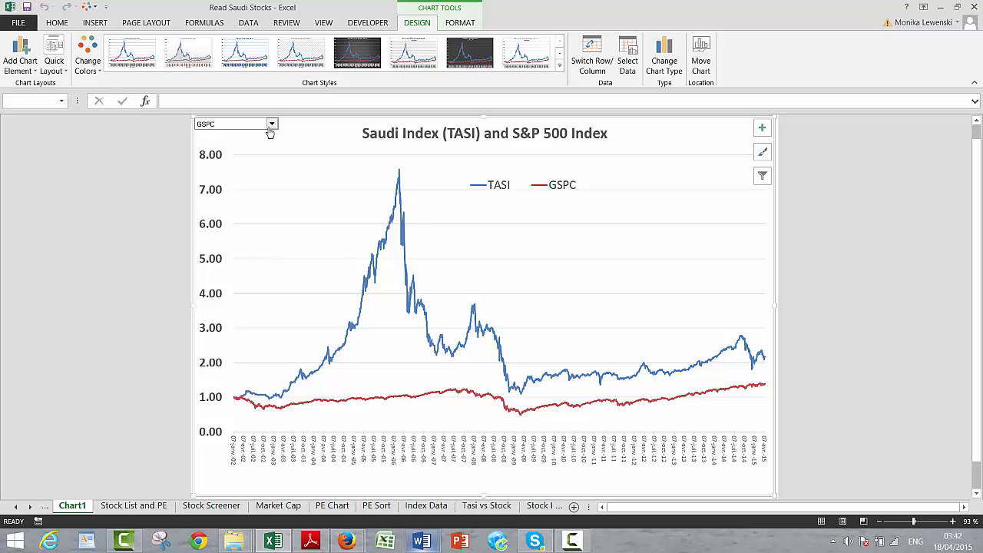
# Step: Bring up the Word document listing stock market links, and open a new tab in the Firefox webmail window
pyautogui.moveTo(420, 541)
pyautogui.click(352, 472)
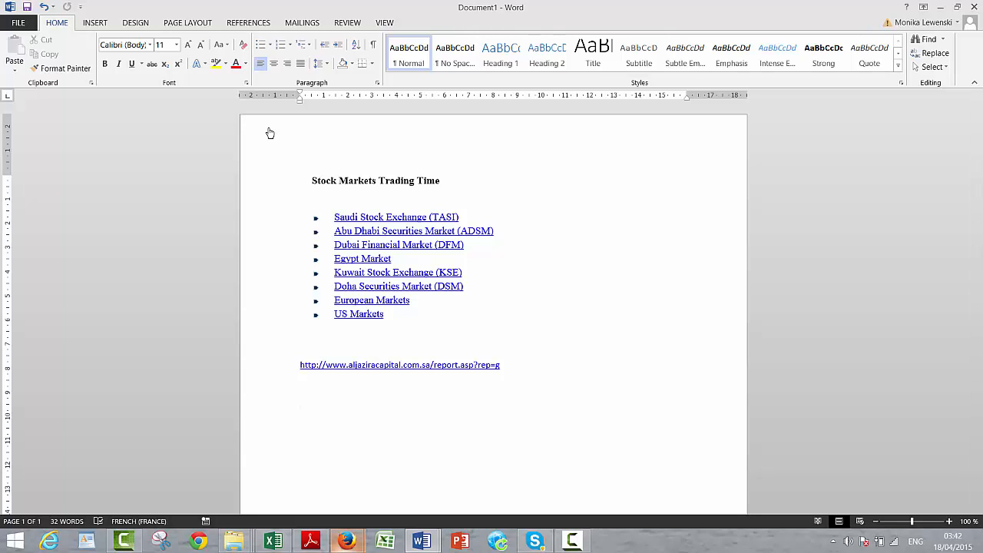
pyautogui.click(347, 541)
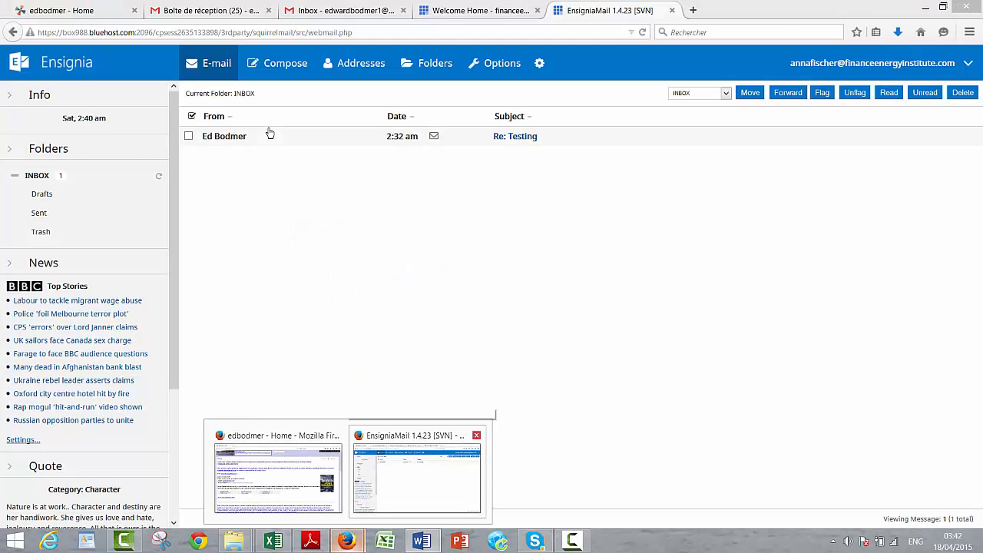
pyautogui.click(417, 477)
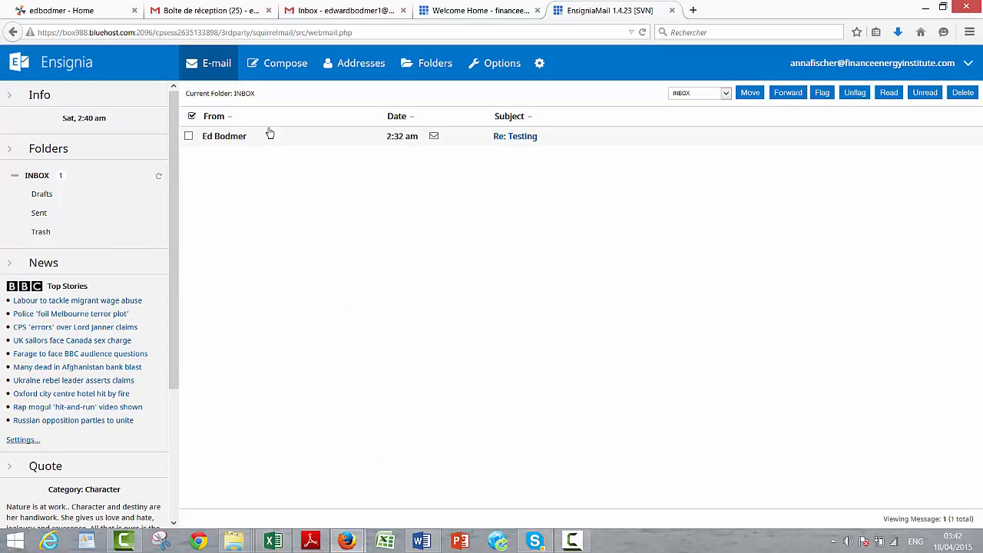
pyautogui.hotkey('ctrl', 't')
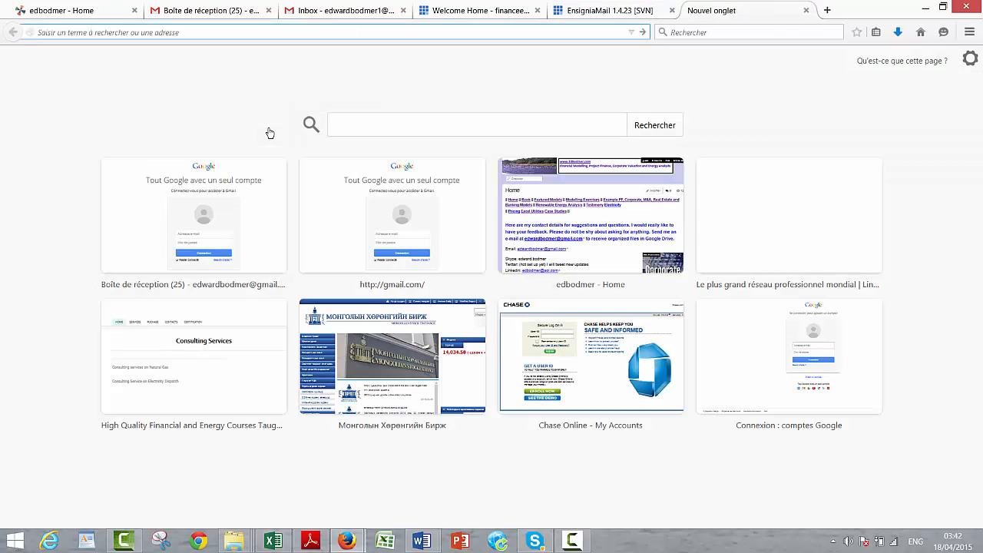
# Step: Search the web for "google finance" and open the Google Finance site
pyautogui.click(461, 125)
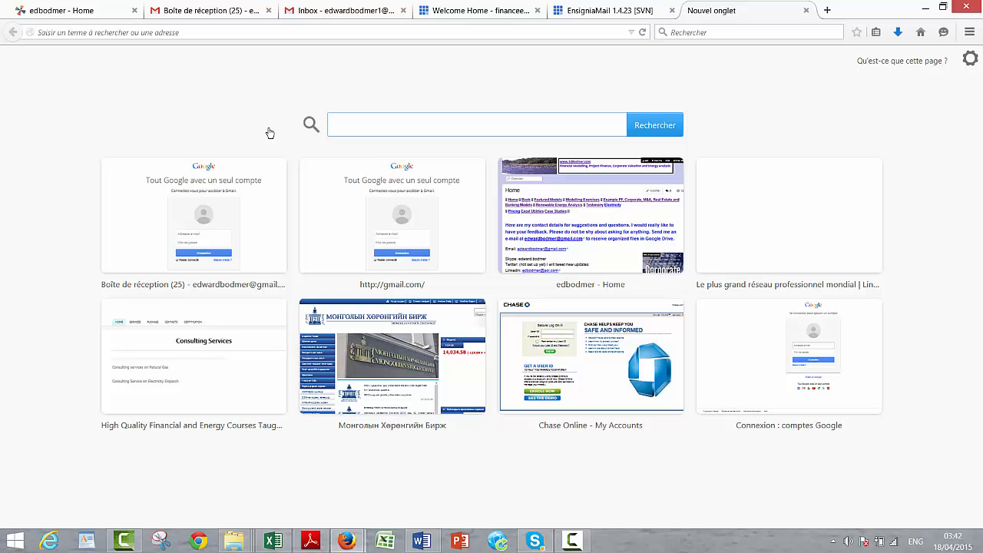
pyautogui.write('g')
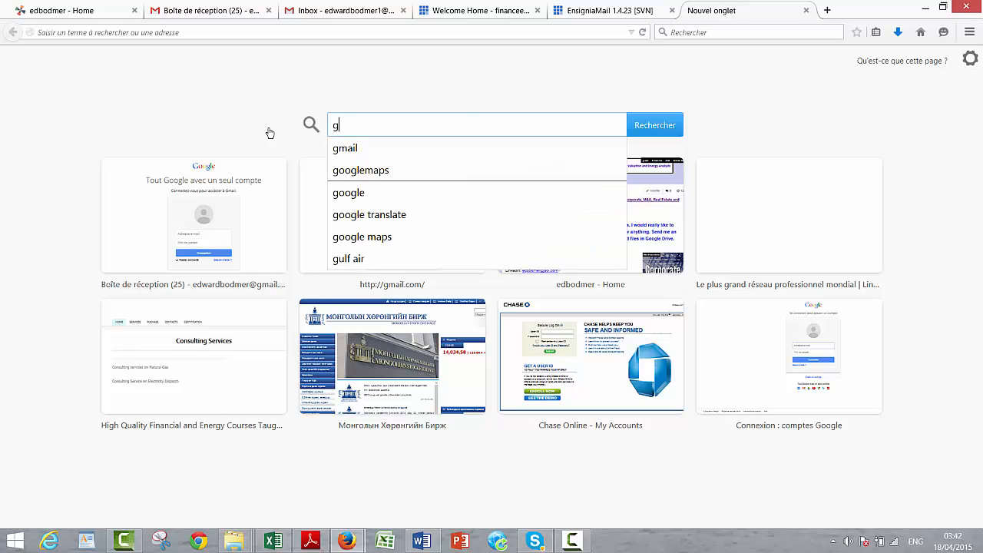
pyautogui.write('oog')
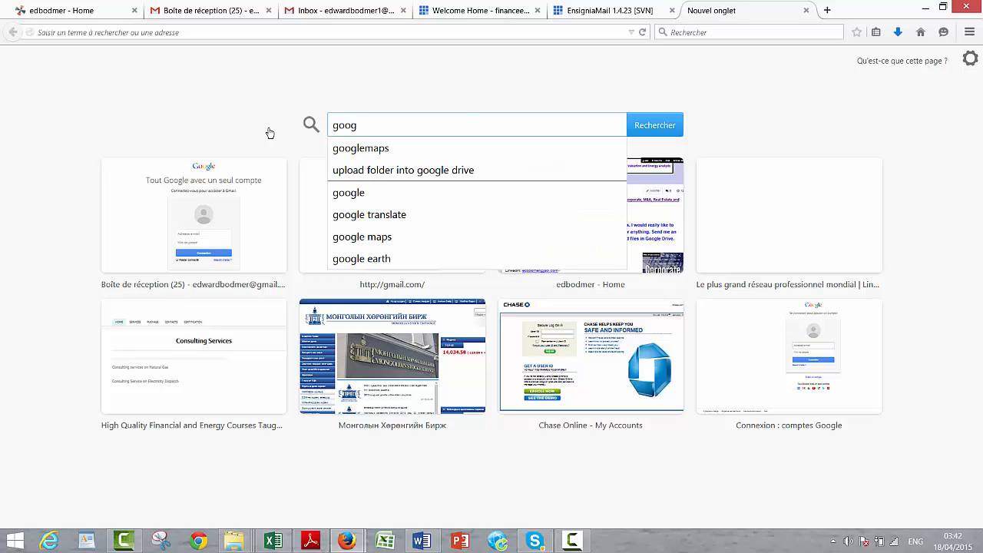
pyautogui.write('lefin')
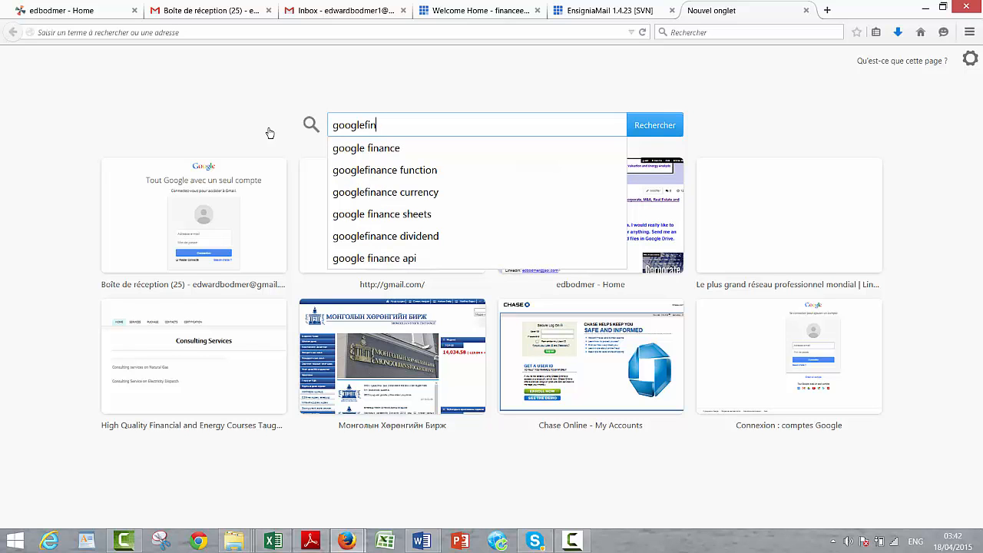
pyautogui.press('Down')
pyautogui.press('Return')
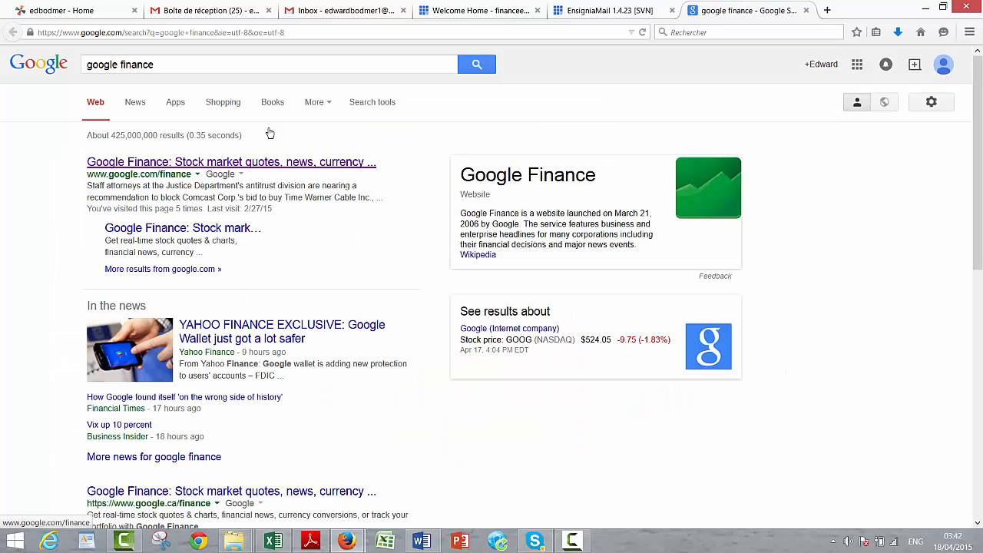
pyautogui.click(269, 161)
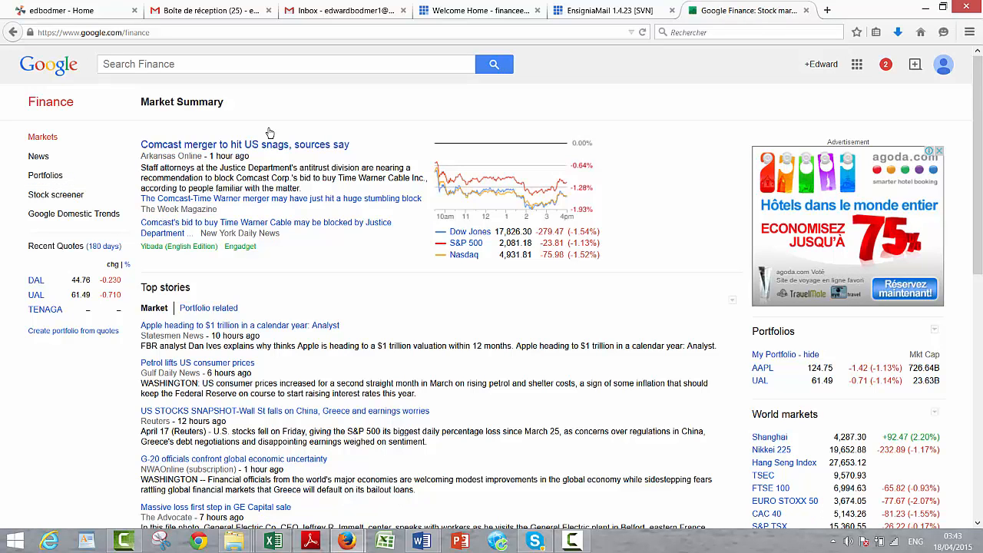
# Step: Look up the Tadawul All Shares Index (TADAWUL:TASI) and open its historical prices
pyautogui.write('ta')
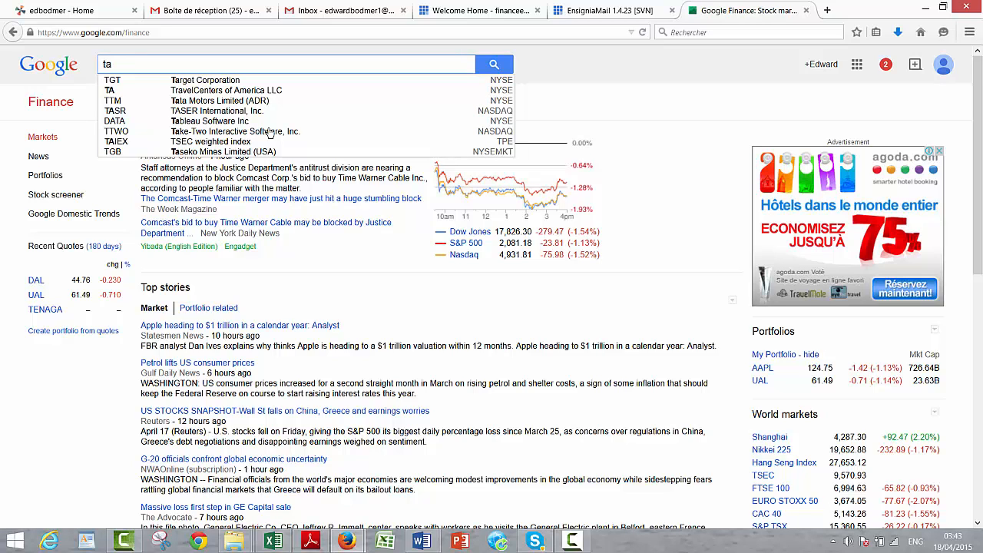
pyautogui.write('dw')
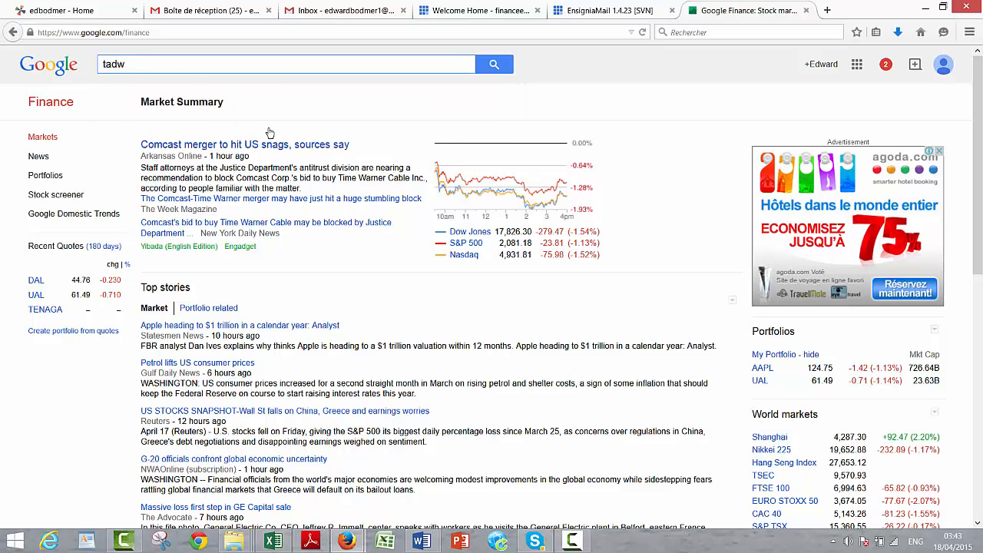
pyautogui.press('BackSpace')
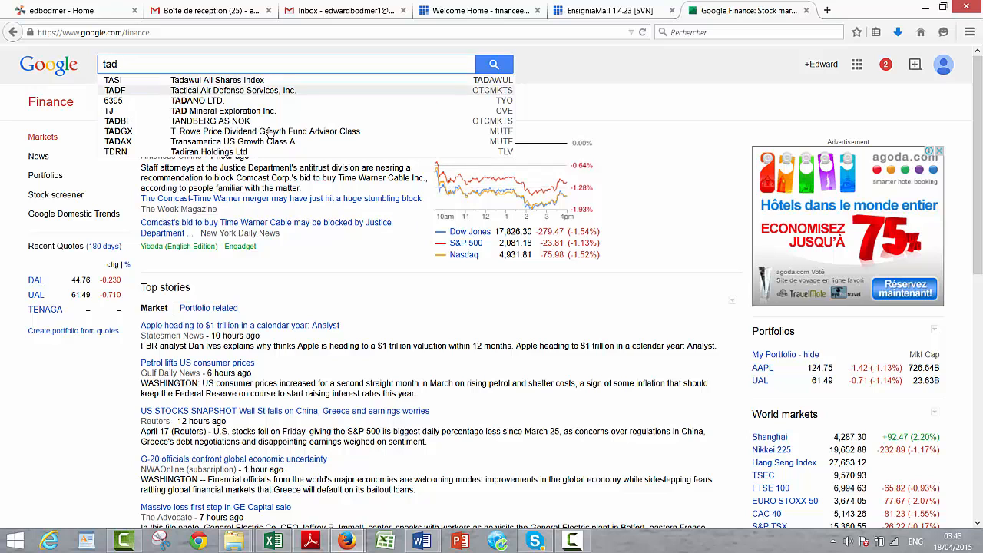
pyautogui.press('Return')
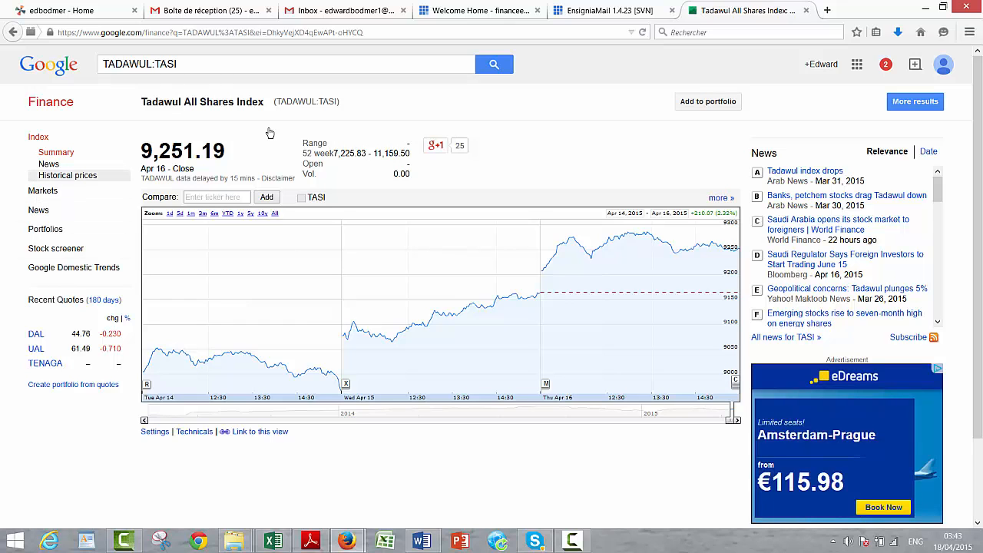
pyautogui.click(68, 175)
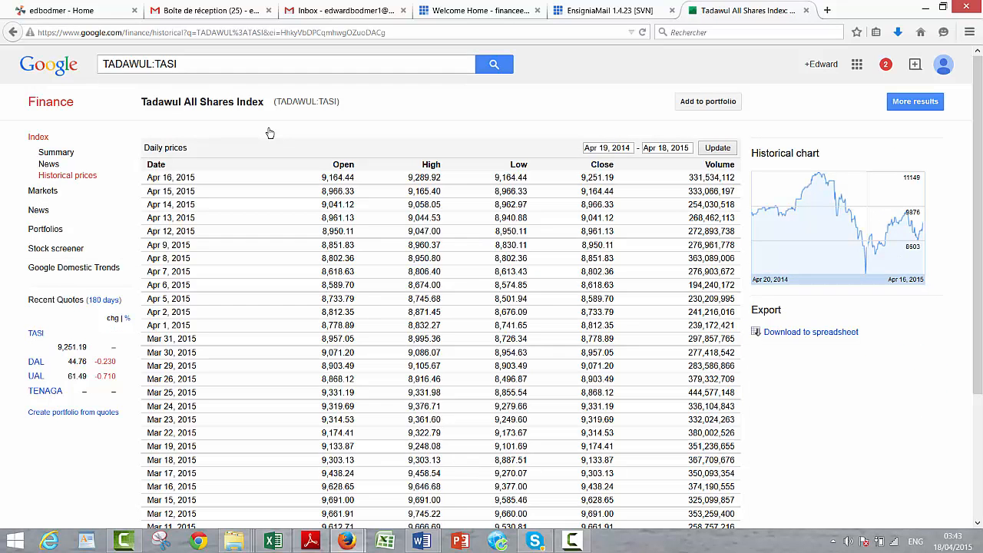
pyautogui.hotkey('ctrl', 'l')
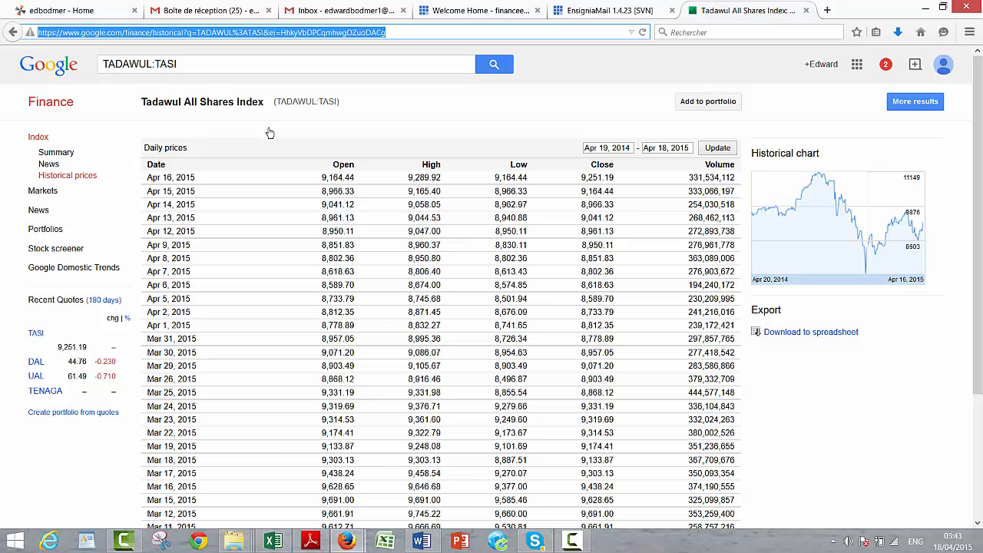
pyautogui.click(270, 133)
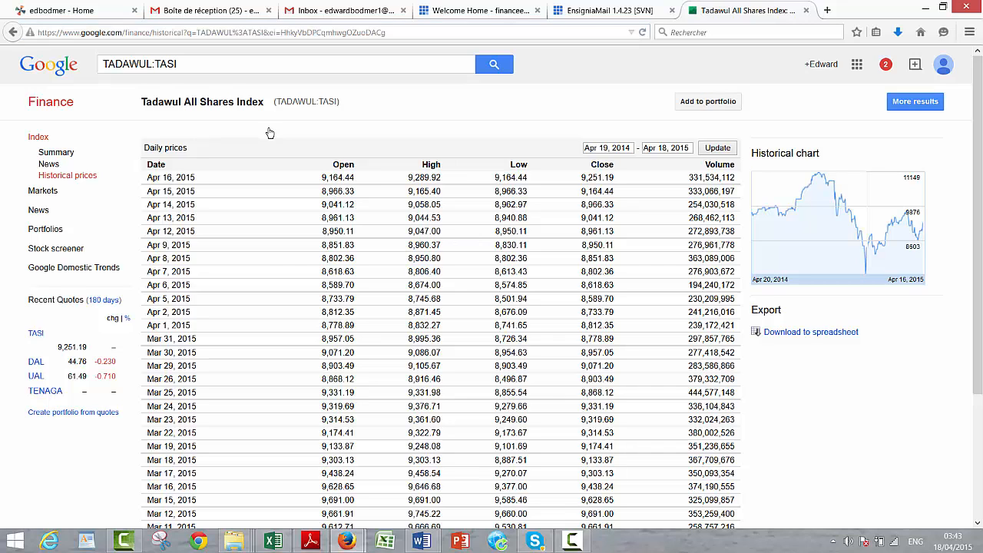
# Step: Set the start date of the historical prices to Sep 12, 2007 and update the daily prices
pyautogui.click(626, 147)
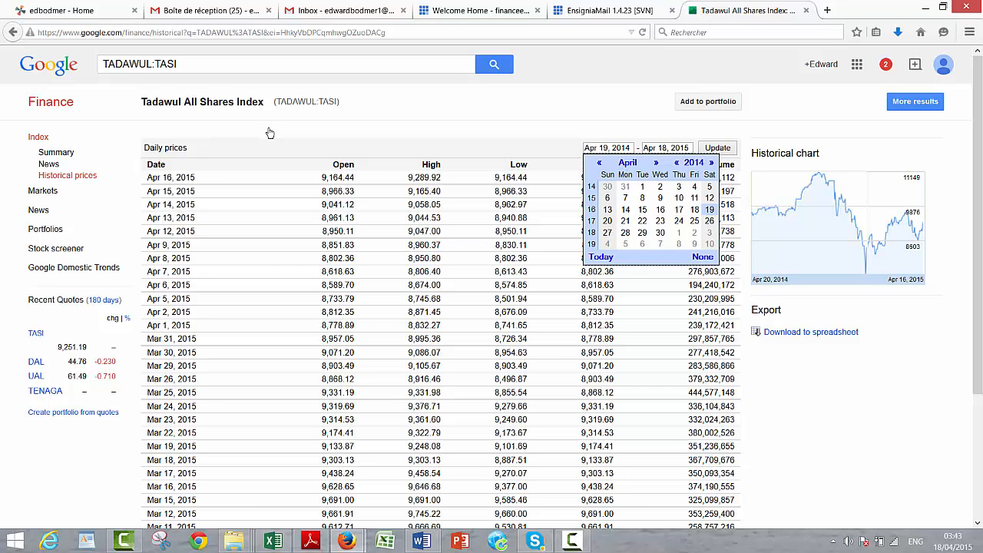
pyautogui.click(599, 162)
pyautogui.click(599, 162)
pyautogui.click(599, 162)
pyautogui.click(599, 162)
pyautogui.click(599, 162)
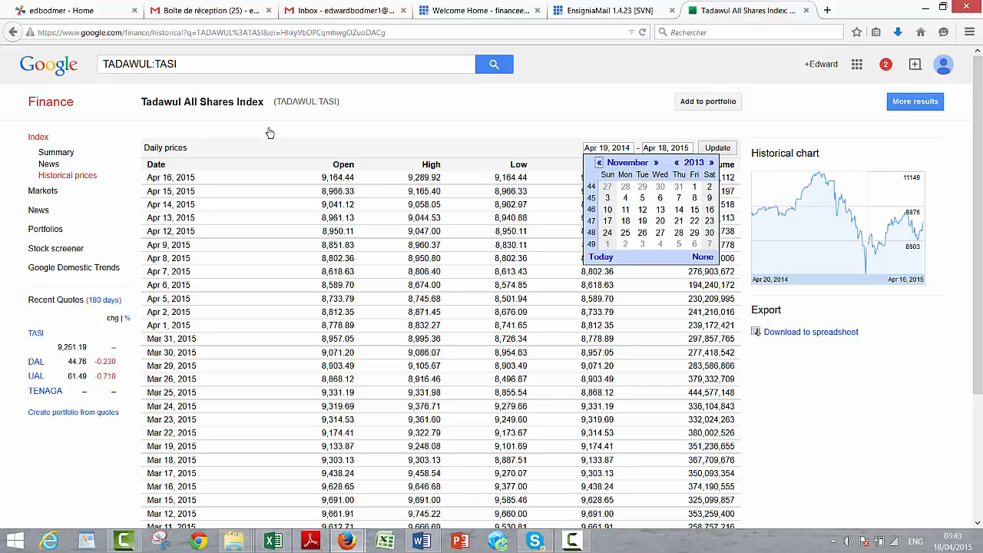
pyautogui.click(598, 162)
pyautogui.click(599, 162)
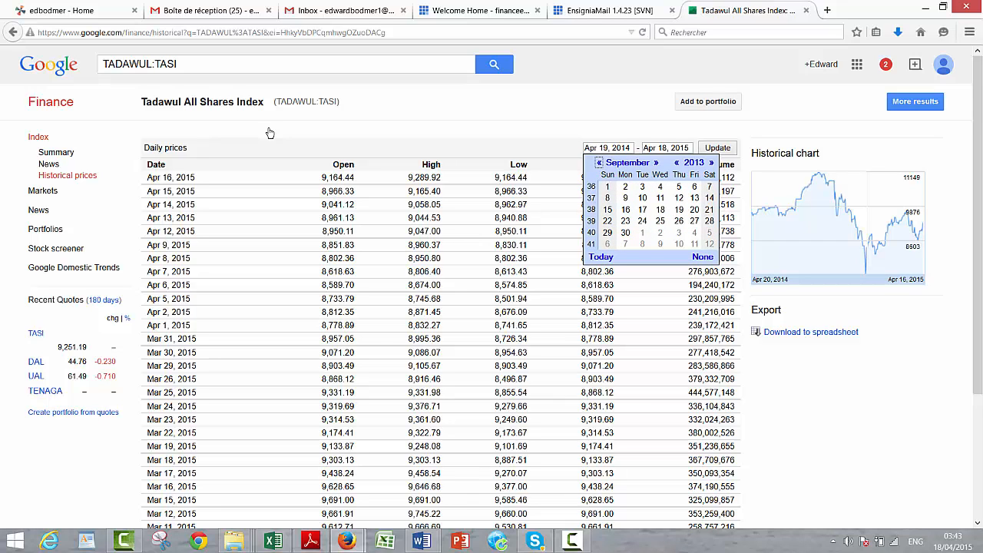
pyautogui.click(676, 162)
pyautogui.click(676, 162)
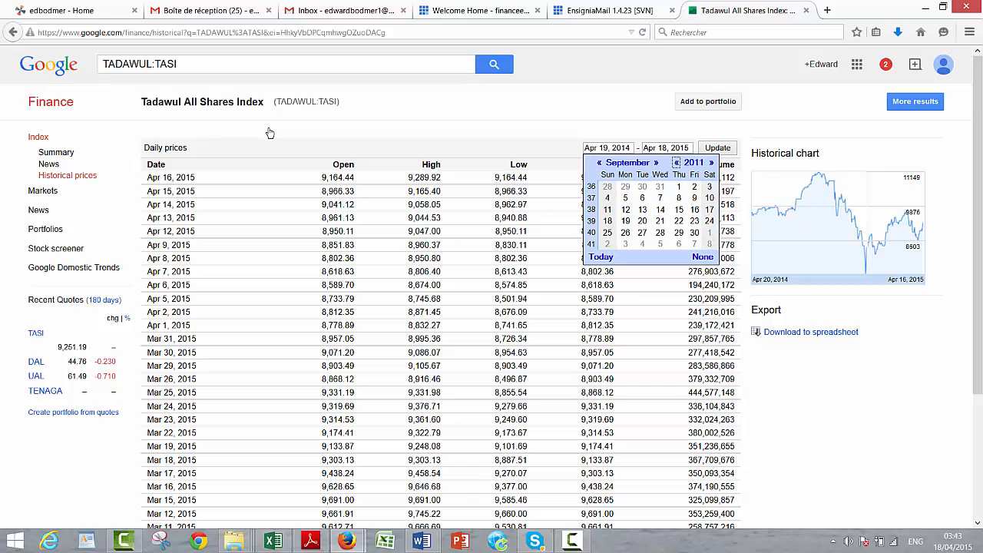
pyautogui.click(676, 162)
pyautogui.click(675, 162)
pyautogui.click(676, 162)
pyautogui.click(675, 162)
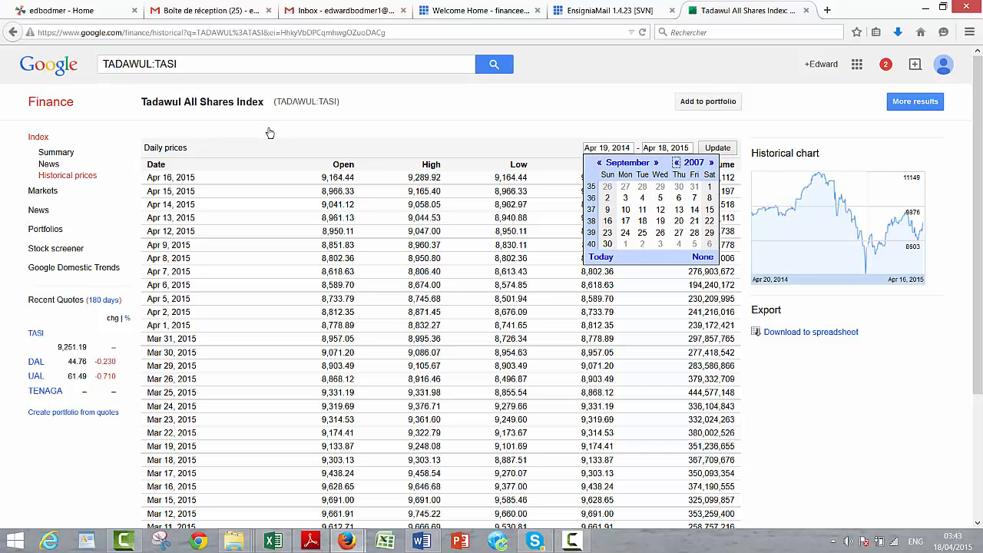
pyautogui.click(660, 210)
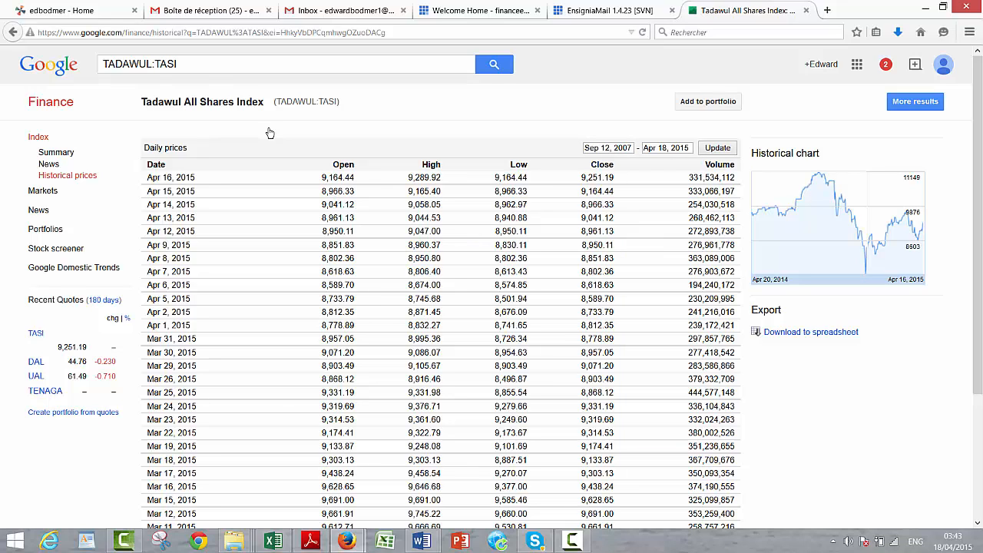
pyautogui.click(717, 148)
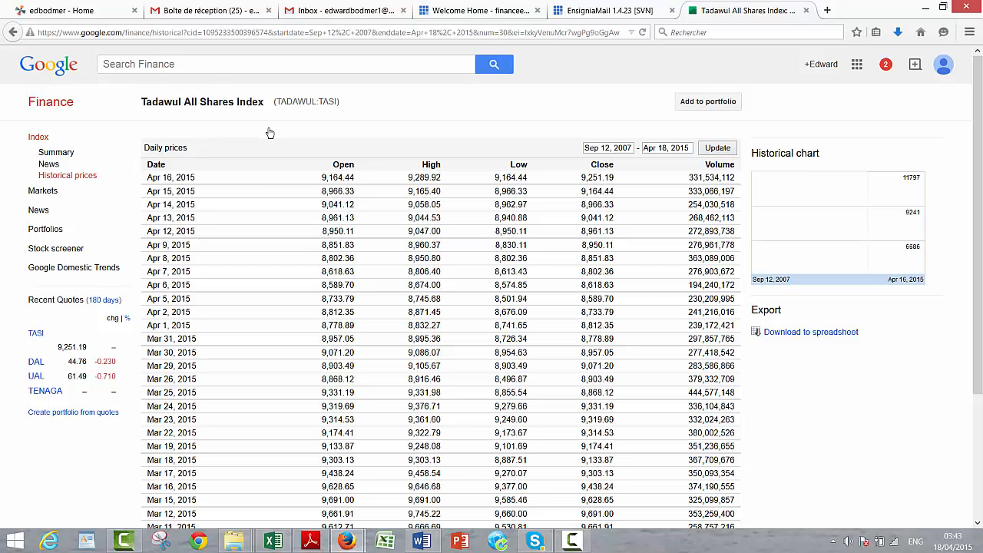
# Step: Set the start date of the historical prices to Sep 18, 2008 and refresh the price range
pyautogui.click(612, 147)
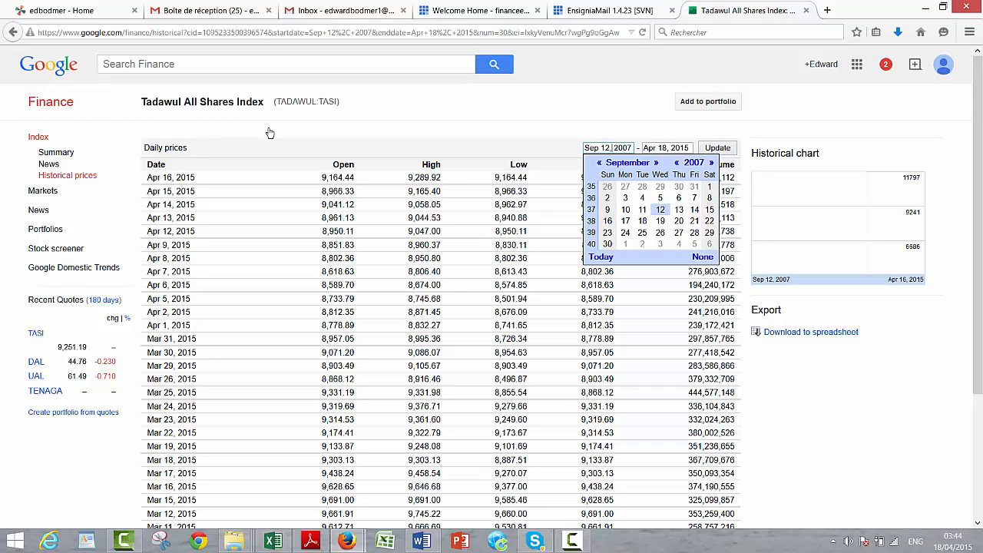
pyautogui.click(711, 162)
pyautogui.click(679, 209)
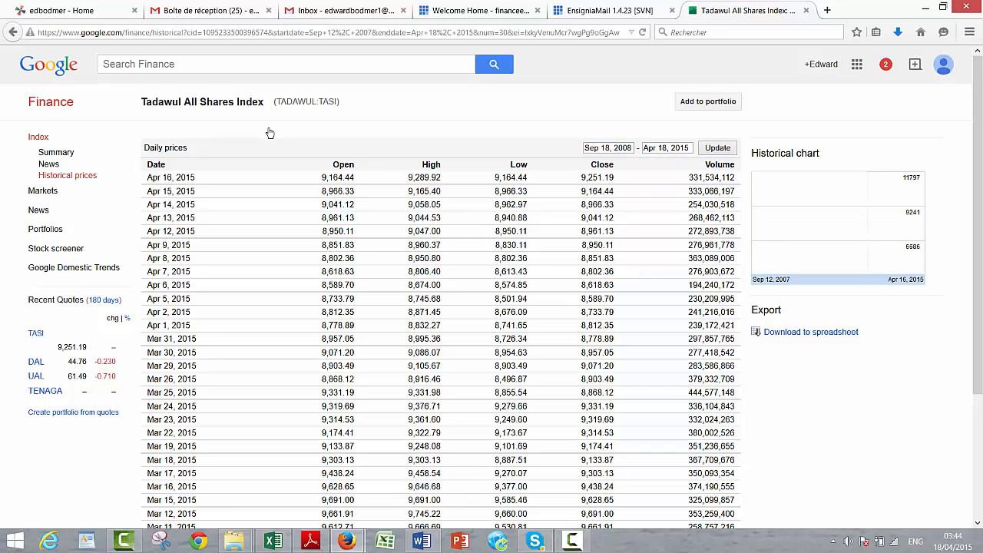
pyautogui.click(717, 148)
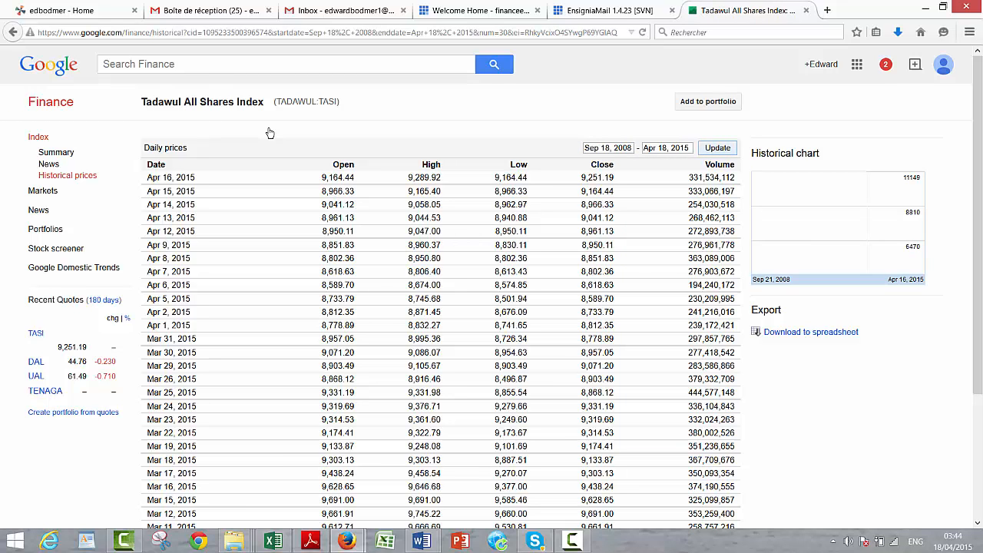
# Step: Set the start date of the historical prices to Sep 16, 2010 and update the price range
pyautogui.click(612, 147)
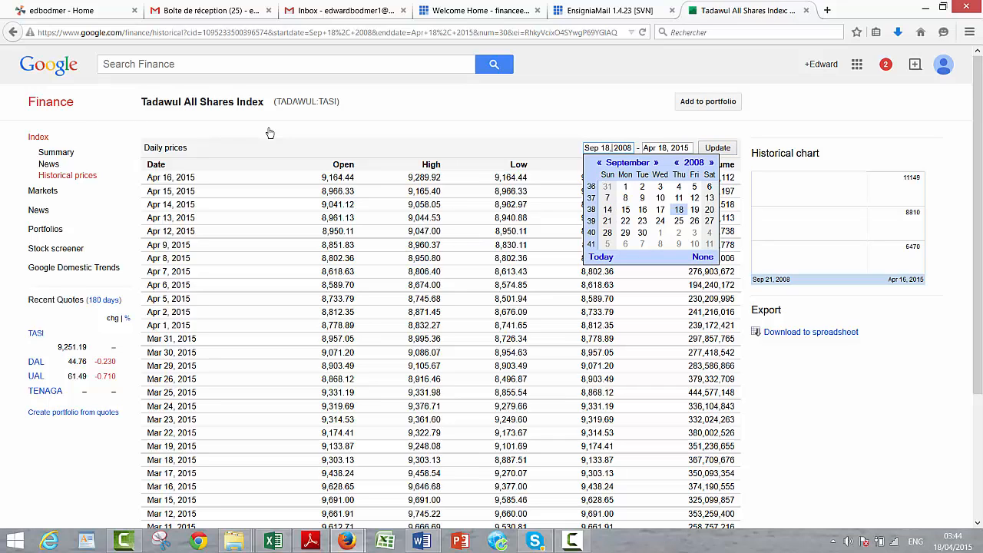
pyautogui.click(711, 162)
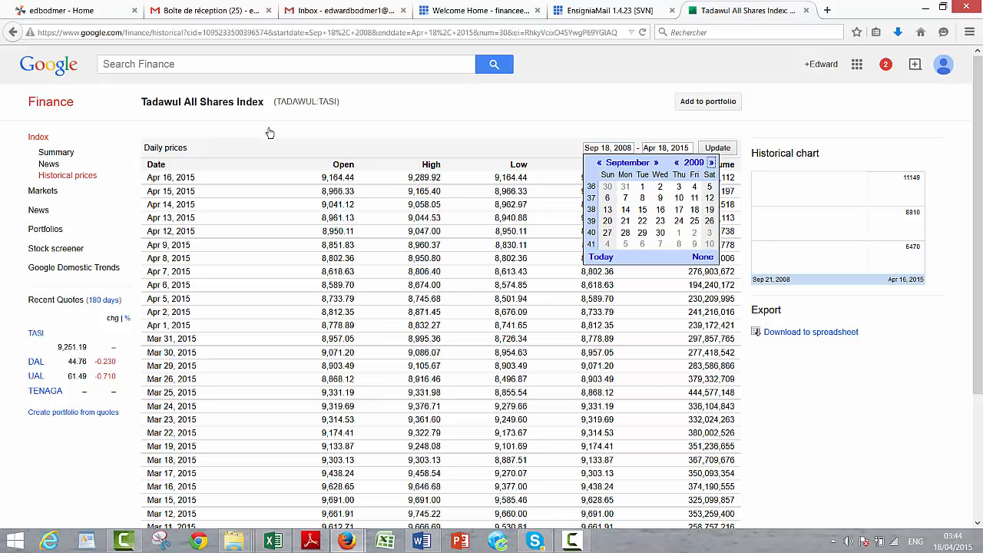
pyautogui.click(711, 162)
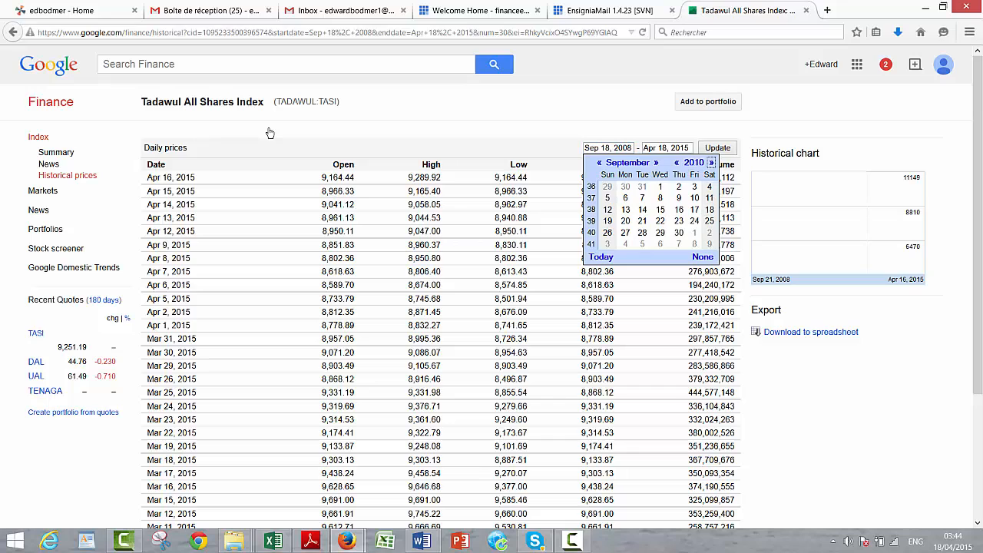
pyautogui.click(677, 209)
pyautogui.click(717, 147)
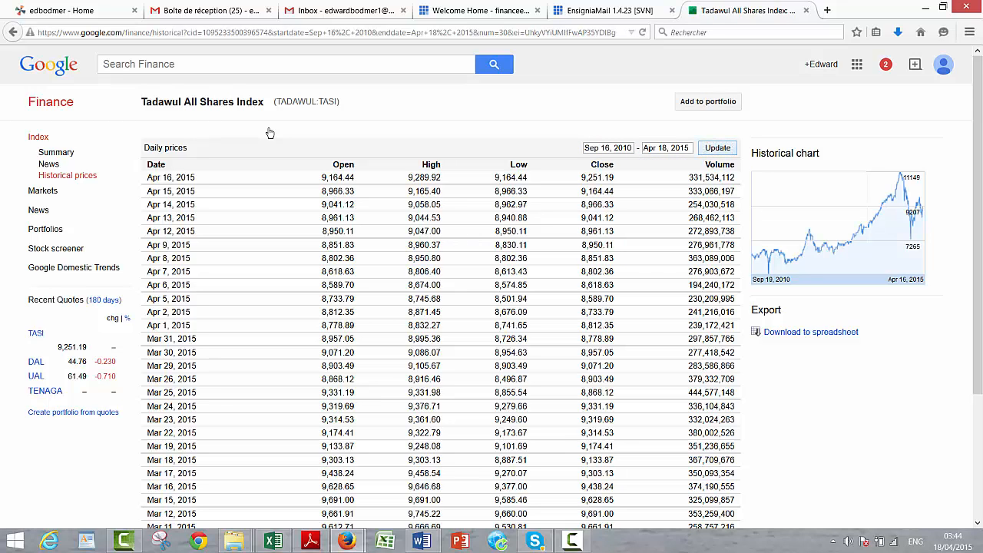
# Step: Set the start date of the historical prices to Sep 12, 2006 and update the daily prices
pyautogui.click(611, 148)
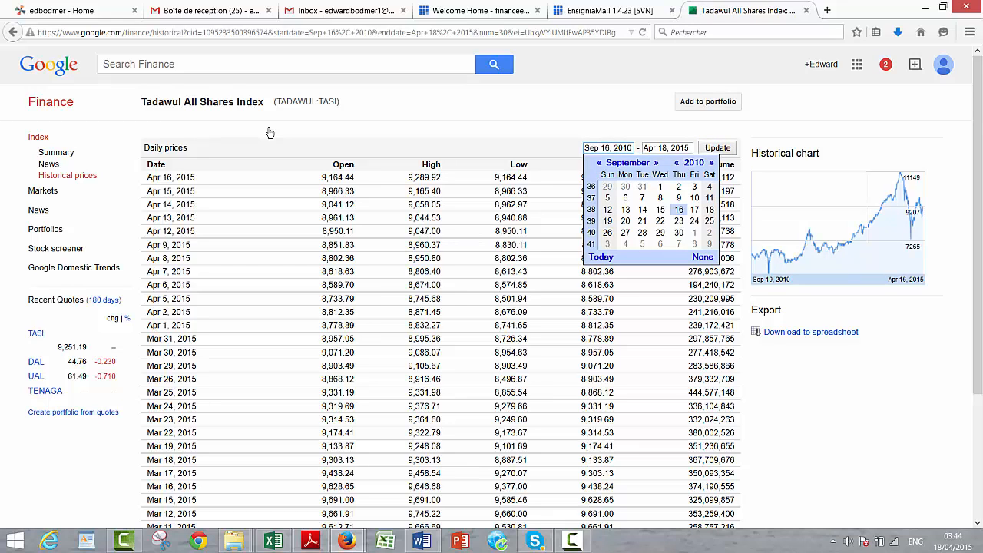
pyautogui.click(677, 162)
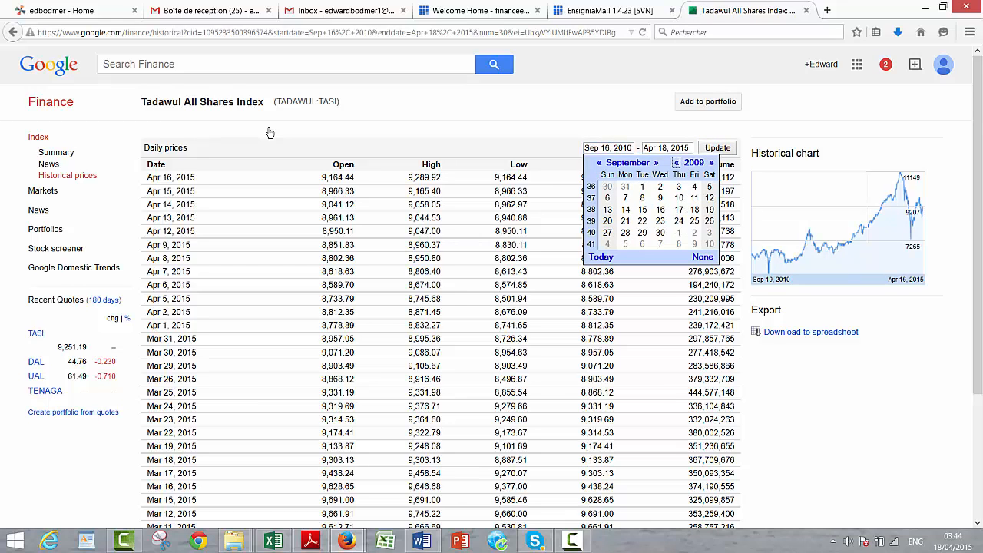
pyautogui.click(677, 162)
pyautogui.click(677, 162)
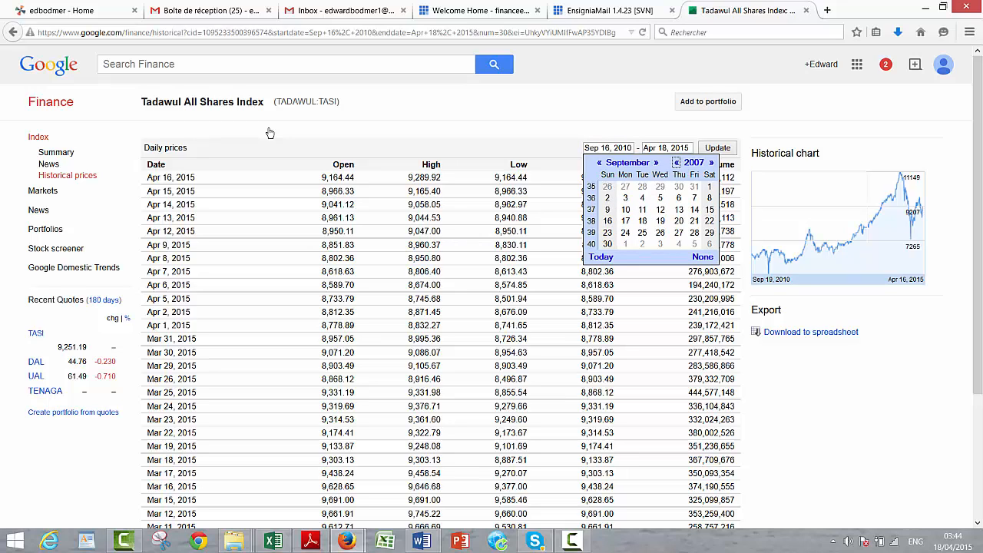
pyautogui.click(676, 162)
pyautogui.click(642, 209)
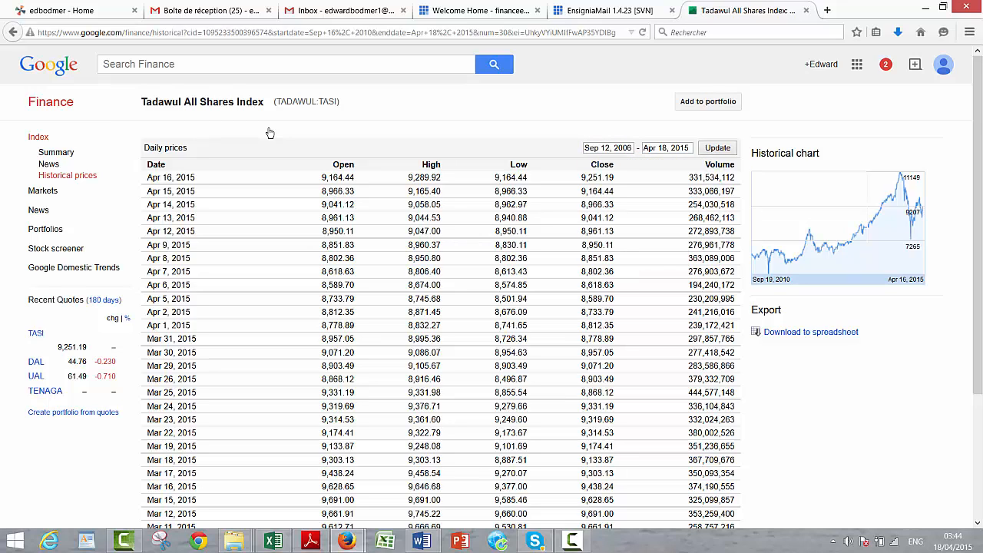
pyautogui.click(717, 147)
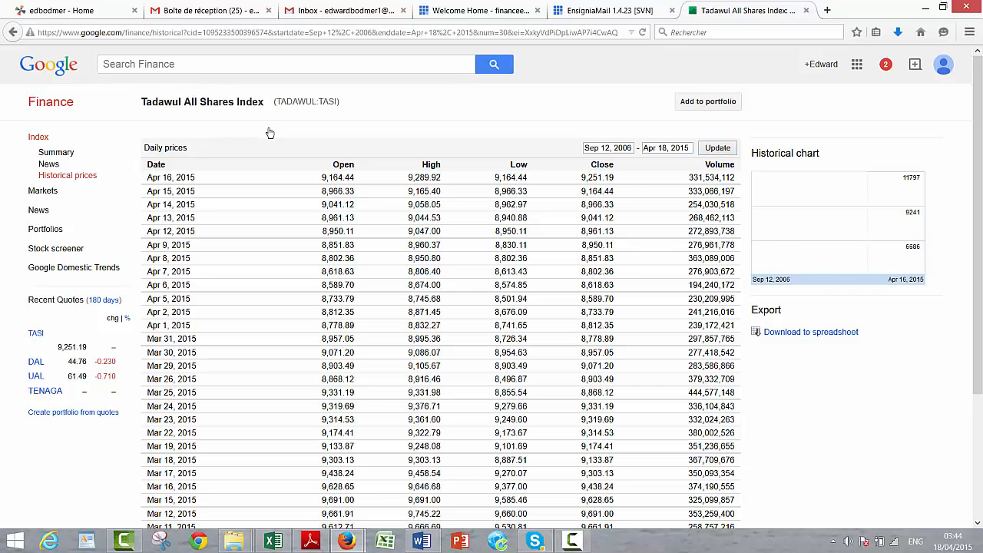
# Step: Copy the web address of the historical prices page and paste it into cell B3 of a new Excel workbook
pyautogui.hotkey('ctrl', 'l')
pyautogui.hotkey('ctrl', 'c')
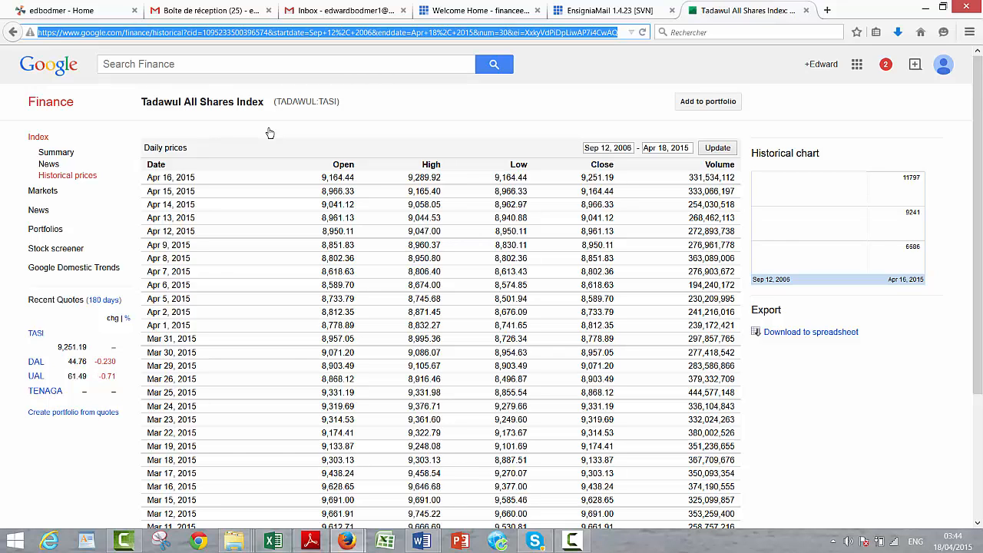
pyautogui.hotkey('alt', 'Tab')
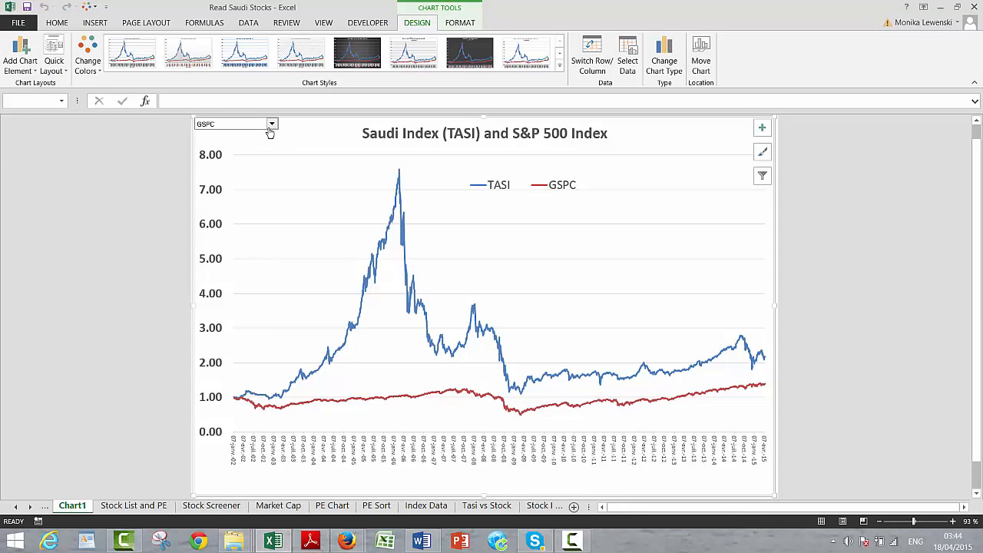
pyautogui.hotkey('ctrl', 'n')
pyautogui.press('Return')
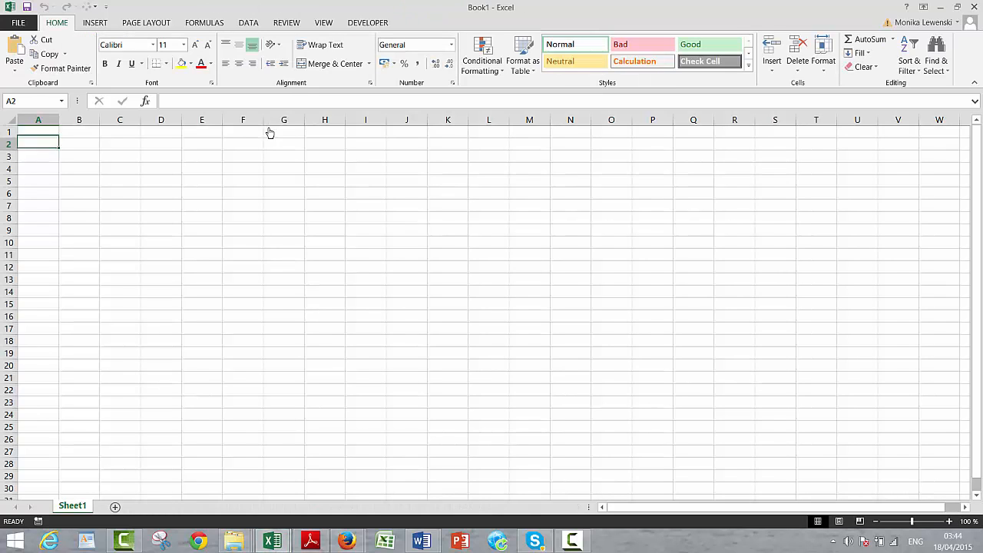
pyautogui.press('Right')
pyautogui.press('Down')
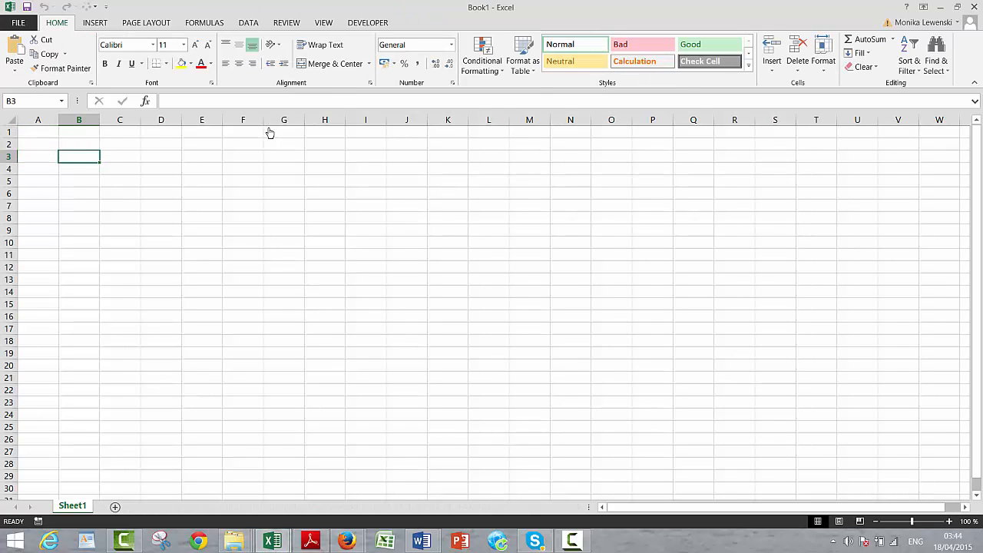
pyautogui.hotkey('ctrl', 'v')
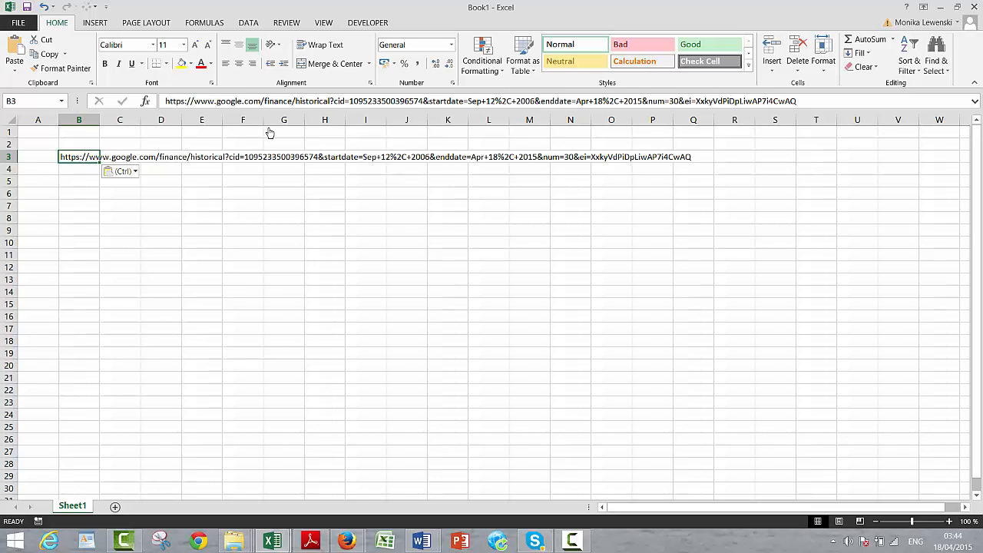
# Step: Name cell B3, which holds the pasted web address, "url"
pyautogui.press('Right')
pyautogui.press('Right')
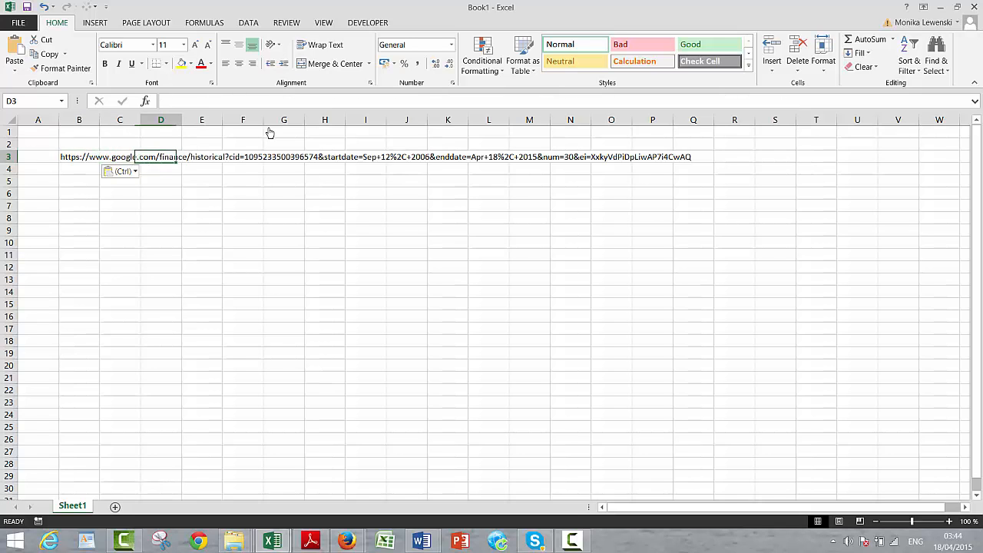
pyautogui.press('Left')
pyautogui.press('Left')
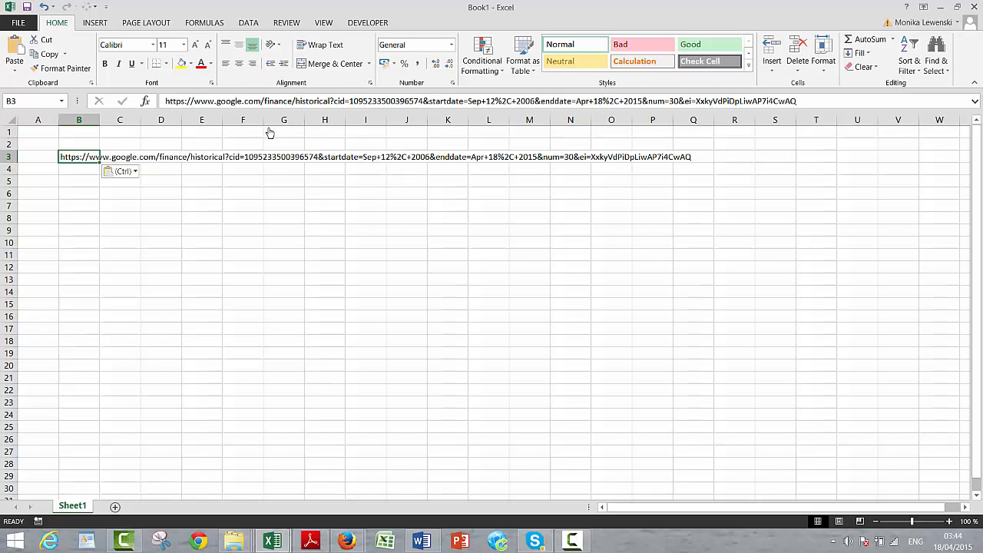
pyautogui.click(32, 100)
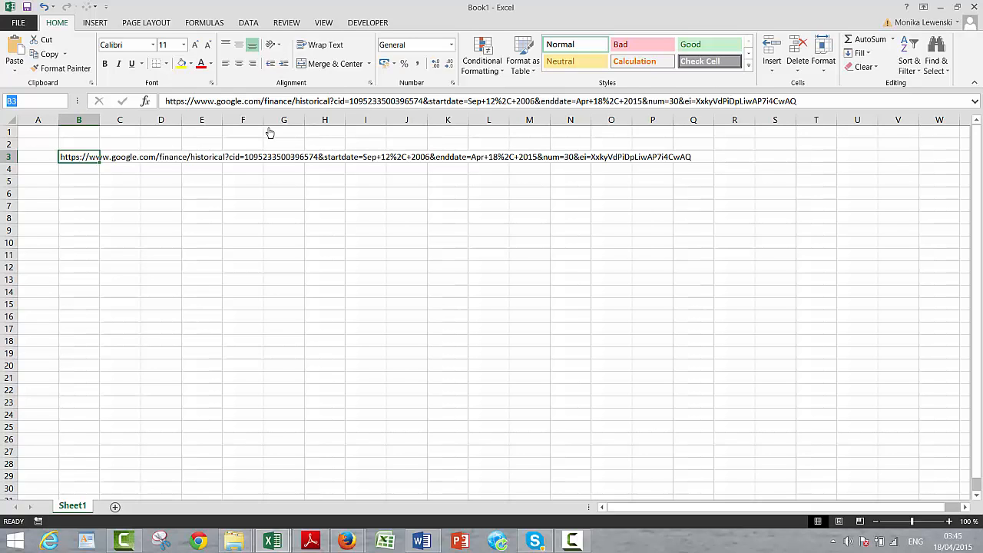
pyautogui.write('url')
pyautogui.press('Return')
pyautogui.click(120, 230)
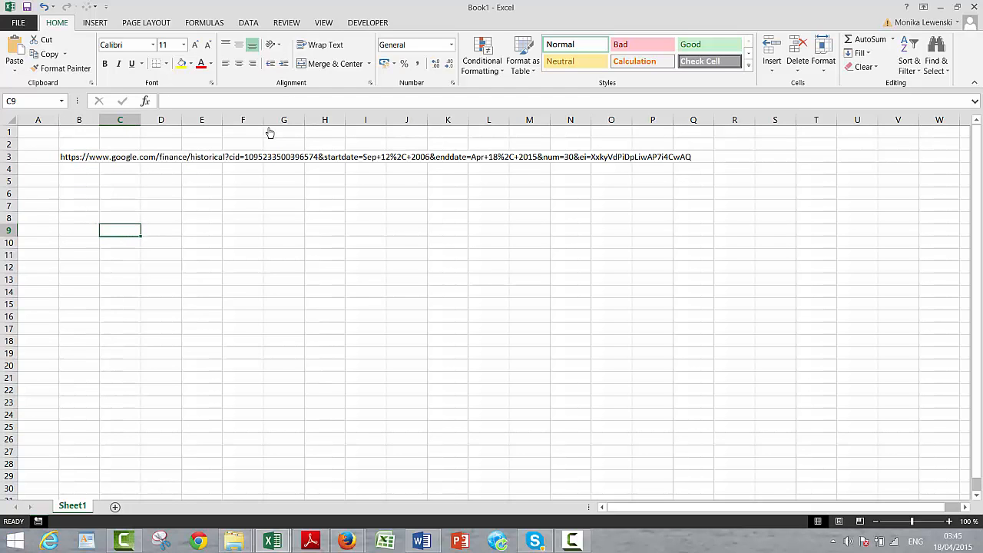
# Step: Record an empty macro with the default name, stored in This Workbook, and end the recording
pyautogui.click(38, 522)
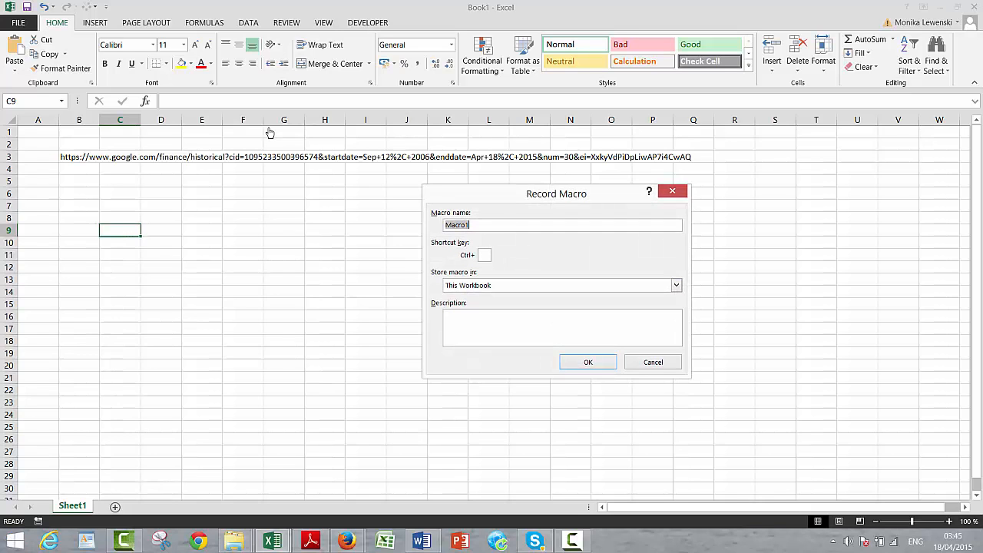
pyautogui.click(588, 362)
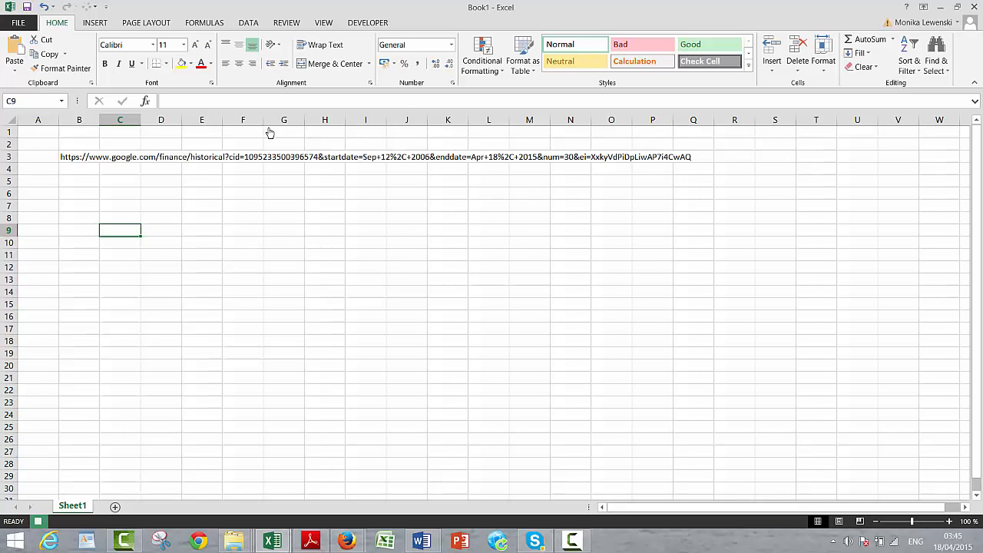
pyautogui.click(406, 230)
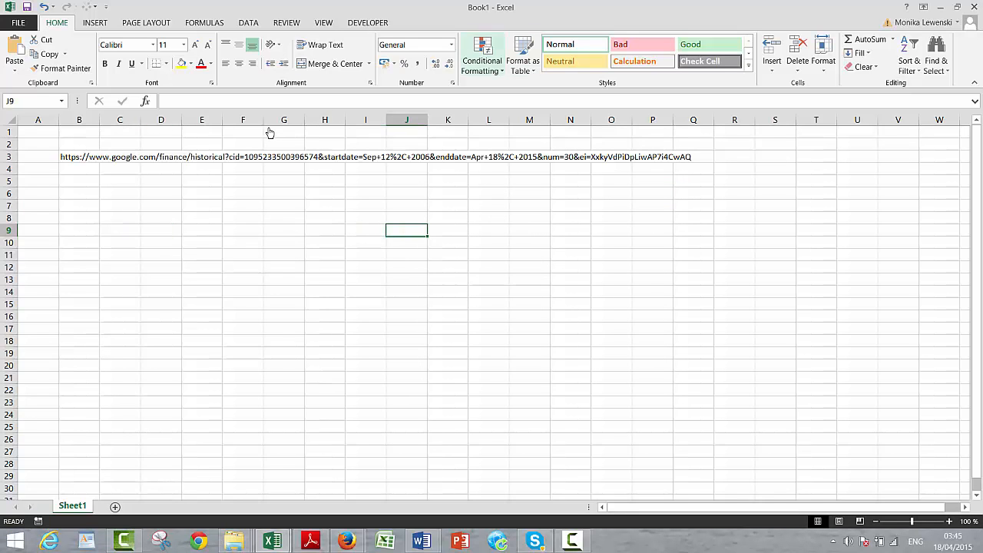
# Step: Open Macro1 for editing and add the line worbooks.open(range("url")) to its code
pyautogui.click(367, 23)
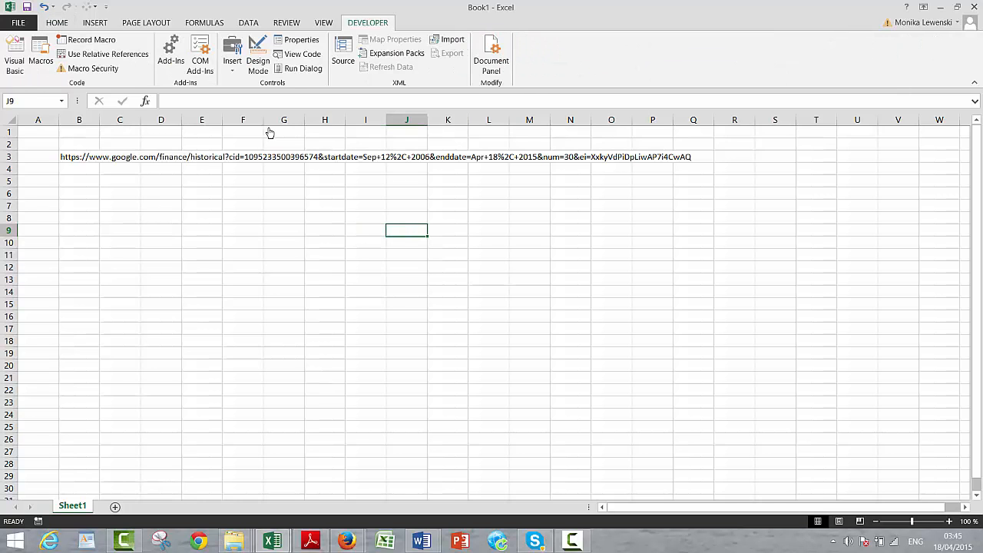
pyautogui.click(41, 55)
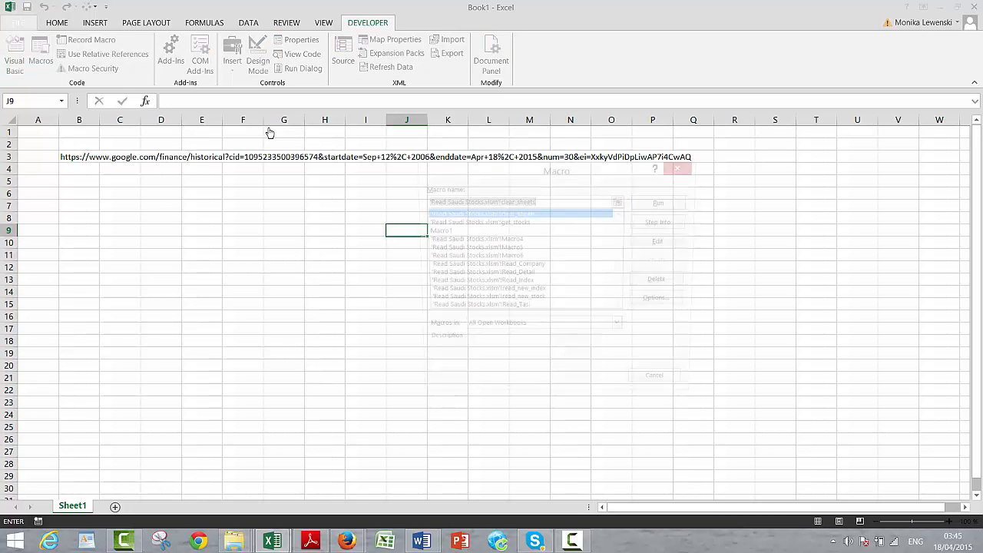
pyautogui.click(435, 231)
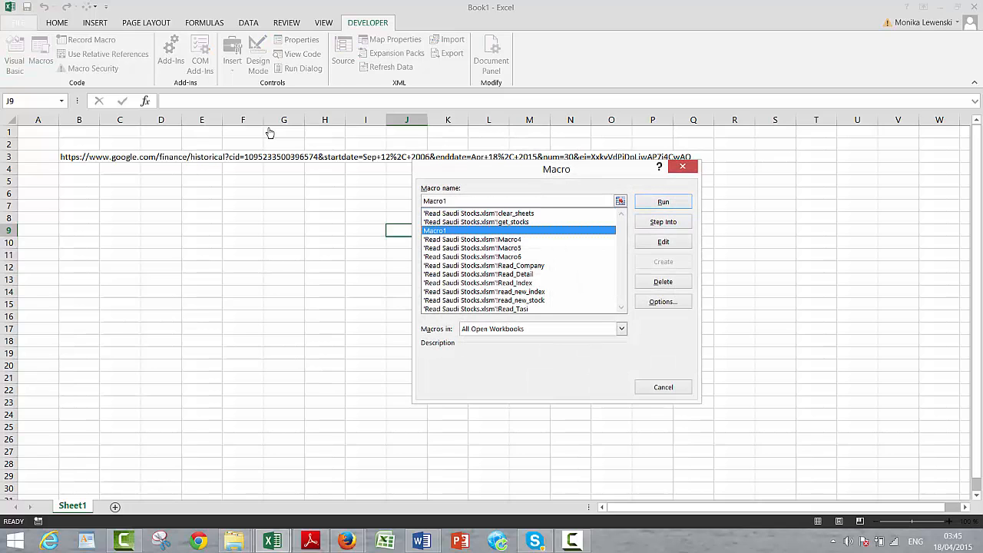
pyautogui.click(663, 241)
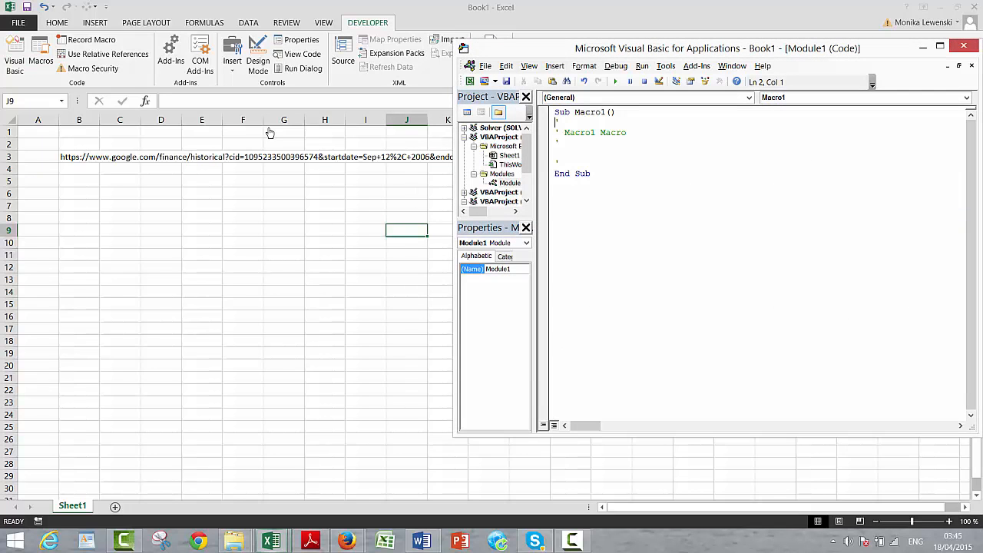
pyautogui.press('Return')
pyautogui.press('Return')
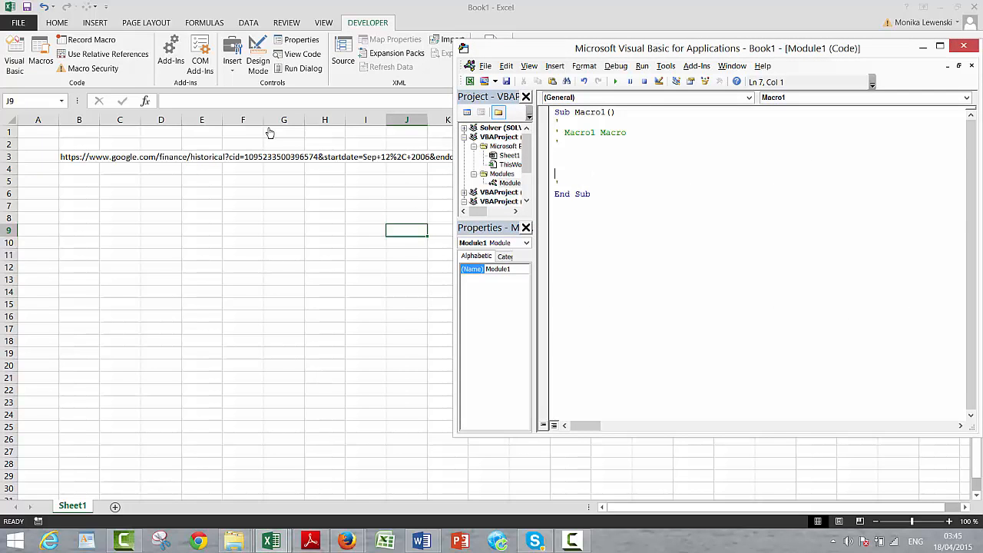
pyautogui.write('worbooks.open(range(')
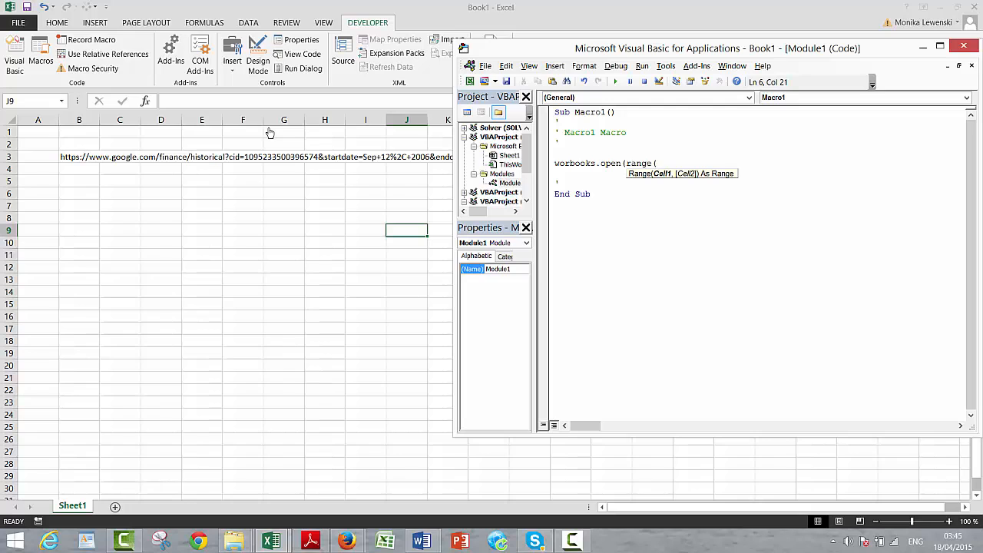
pyautogui.write('"url")')
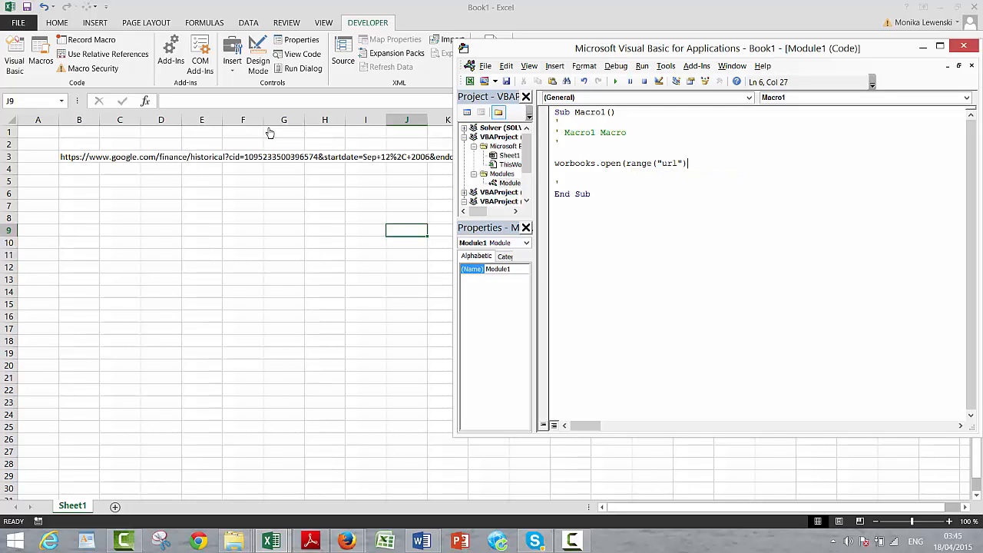
pyautogui.write(')')
pyautogui.press('Return')
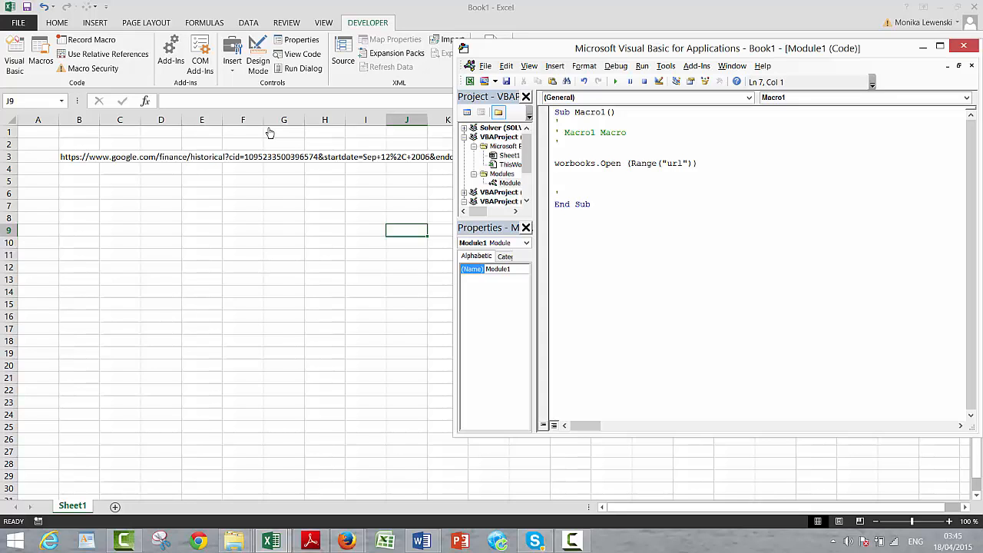
# Step: Return to the worksheet and draw a form control button across about I6:L8, assigning Macro1 to it
pyautogui.hotkey('alt', 'F11')
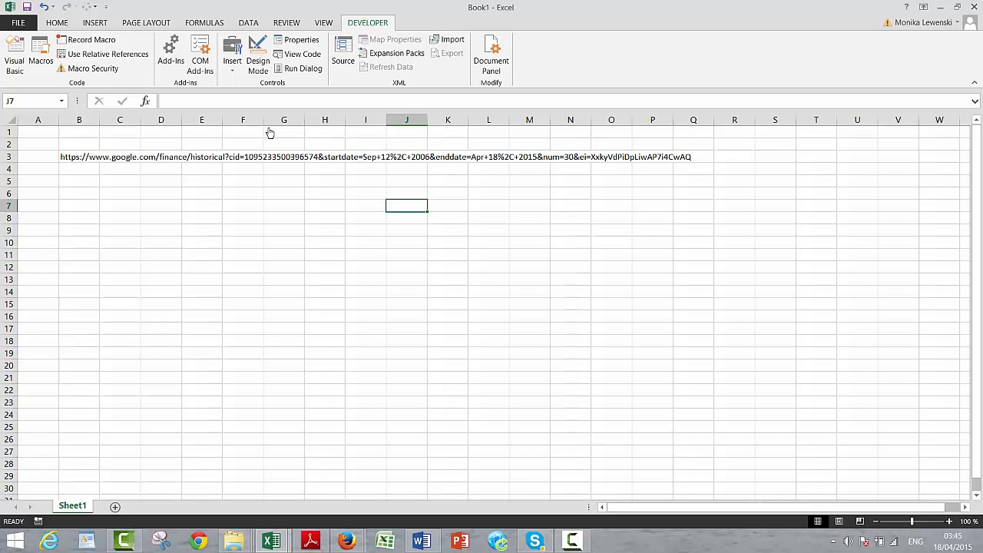
pyautogui.click(232, 55)
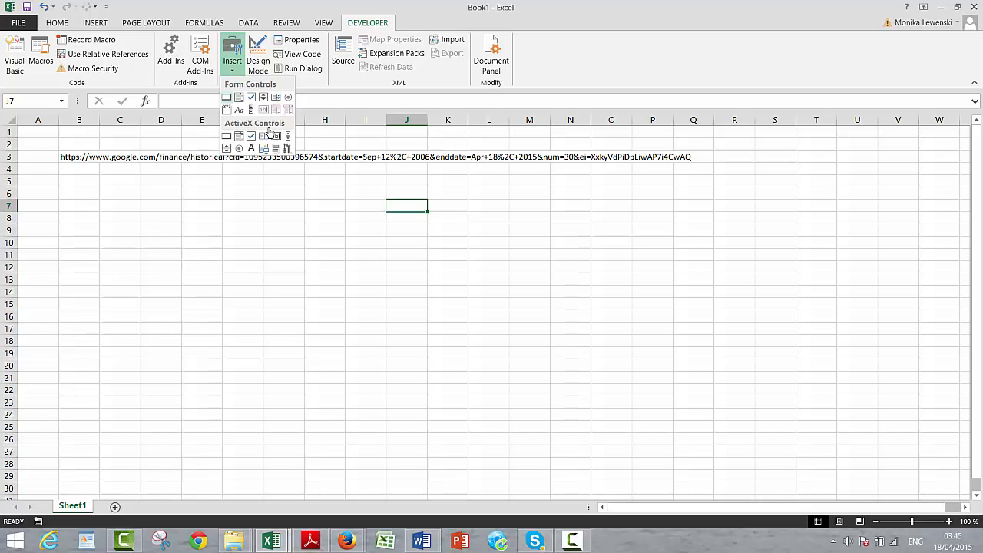
pyautogui.click(226, 96)
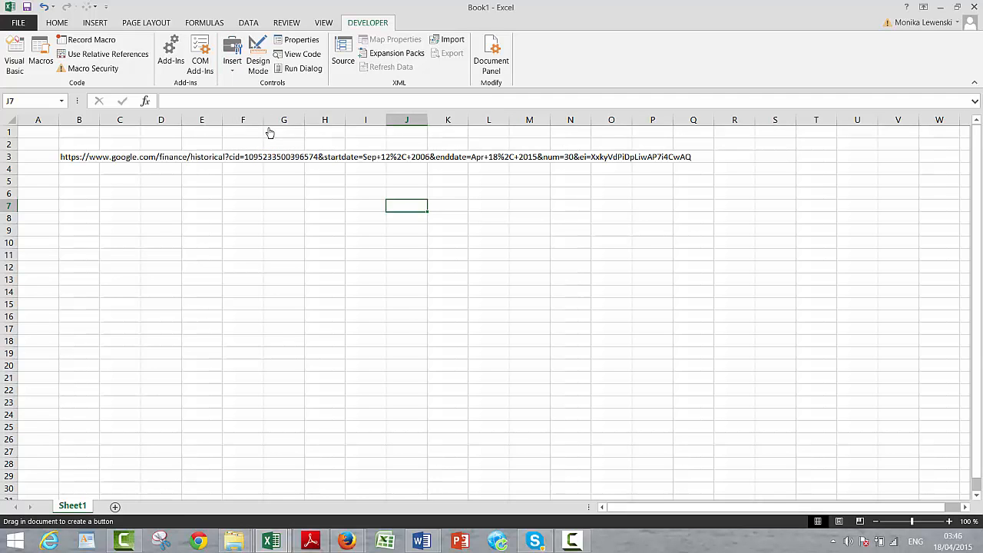
pyautogui.moveTo(375, 188); pyautogui.dragTo(472, 224)
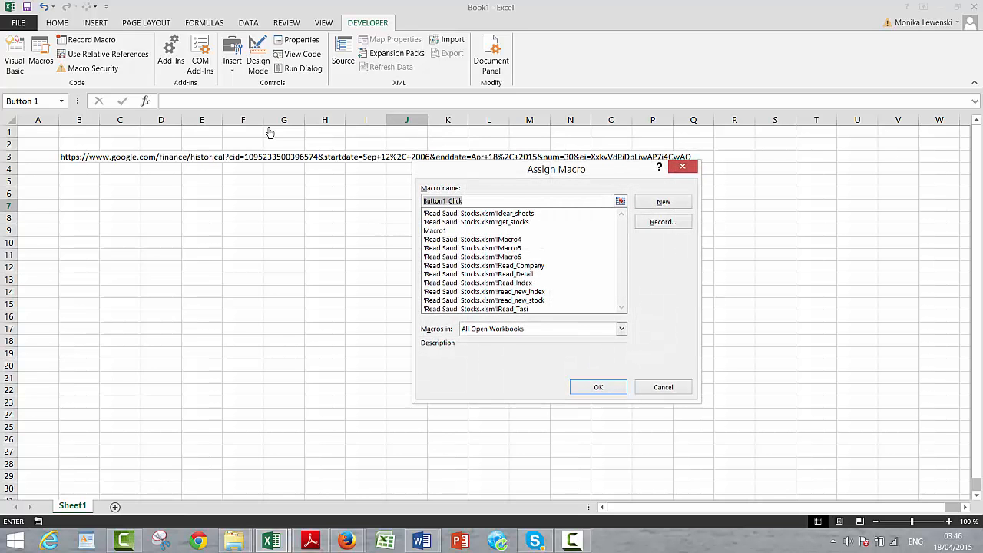
pyautogui.click(439, 230)
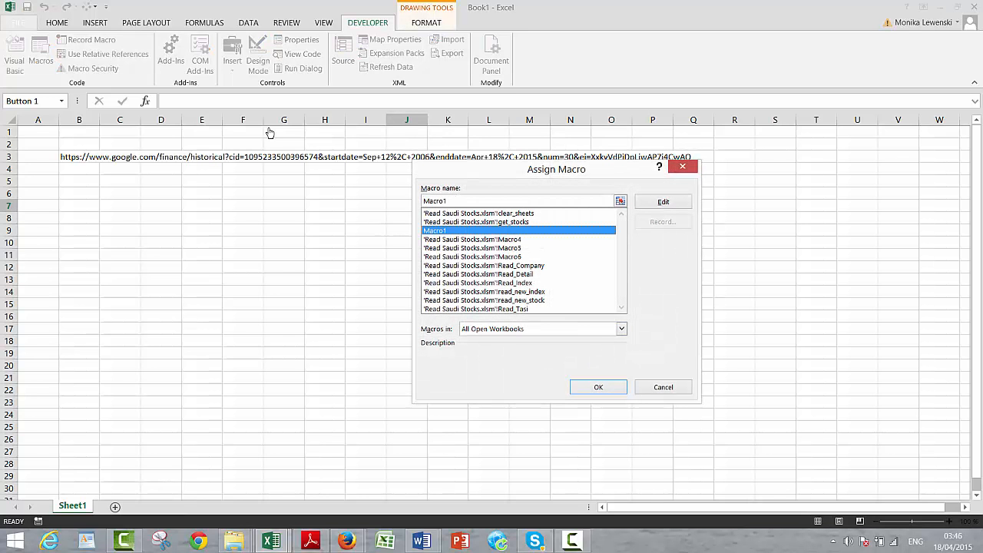
pyautogui.click(598, 387)
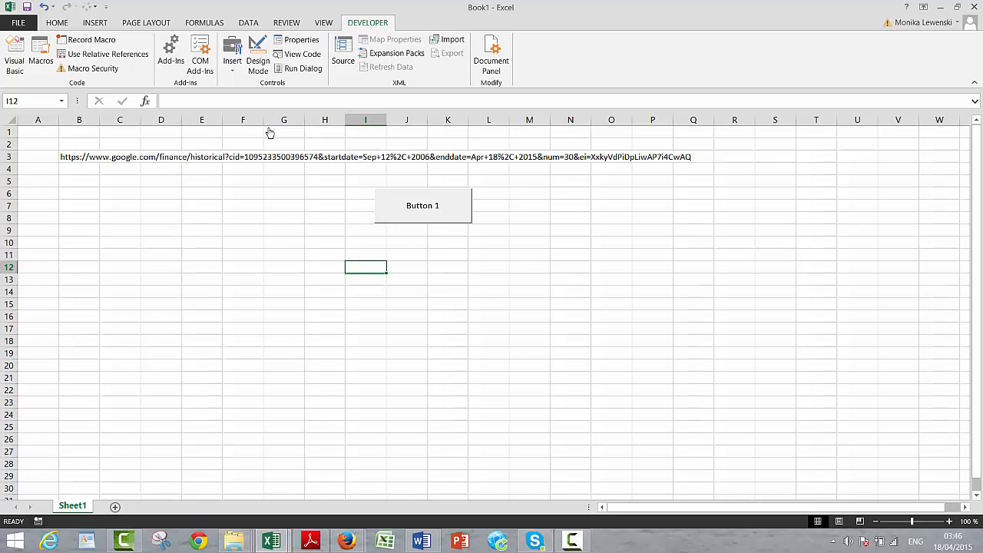
# Step: Run Macro1 from the worksheet button, end the run, and check the name assigned to cell B3
pyautogui.click(423, 205)
pyautogui.press('Return')
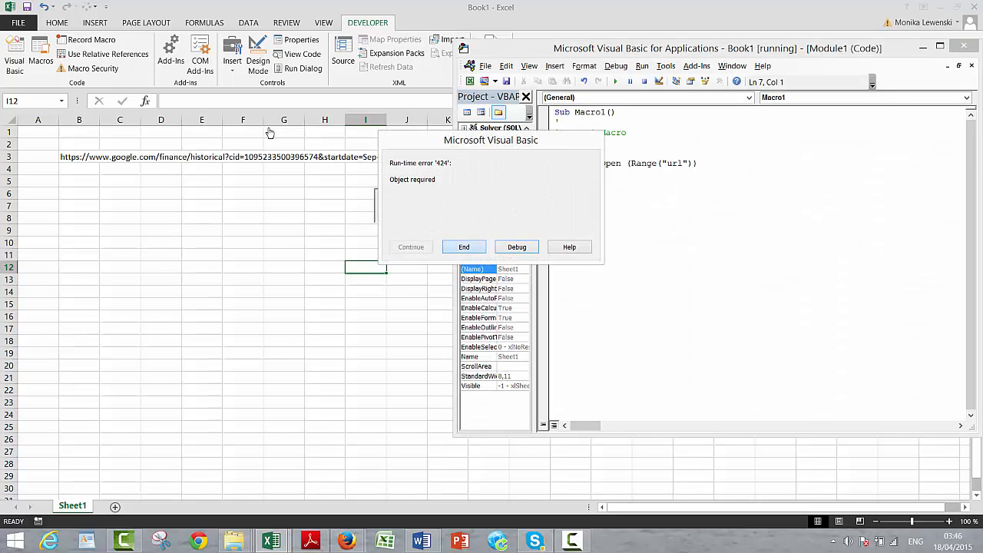
pyautogui.moveTo(284, 292); pyautogui.dragTo(243, 267)
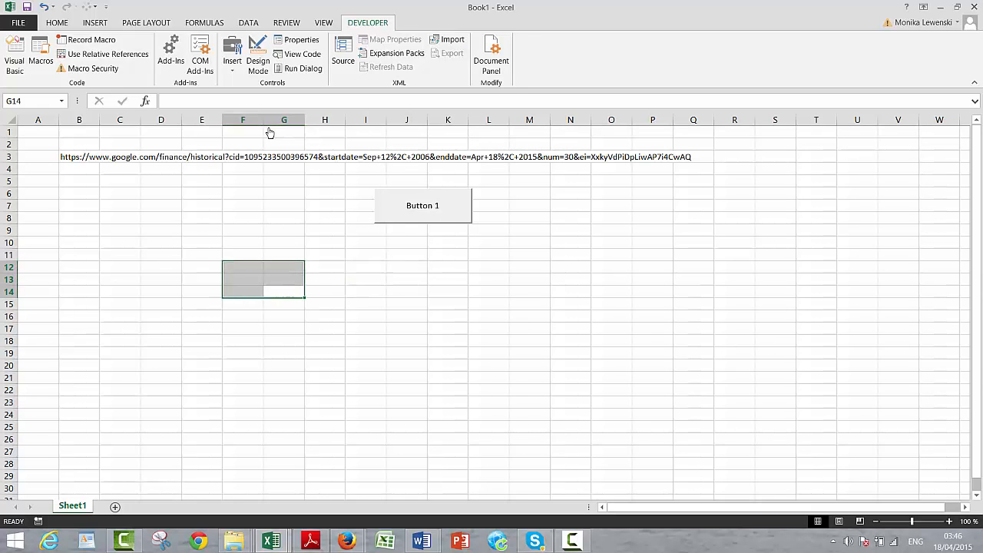
pyautogui.click(79, 156)
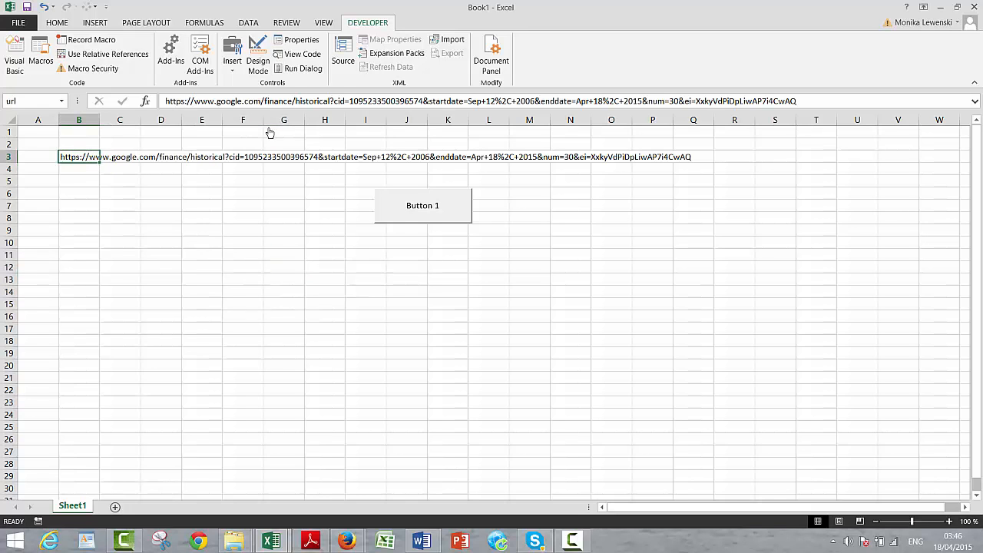
pyautogui.click(160, 243)
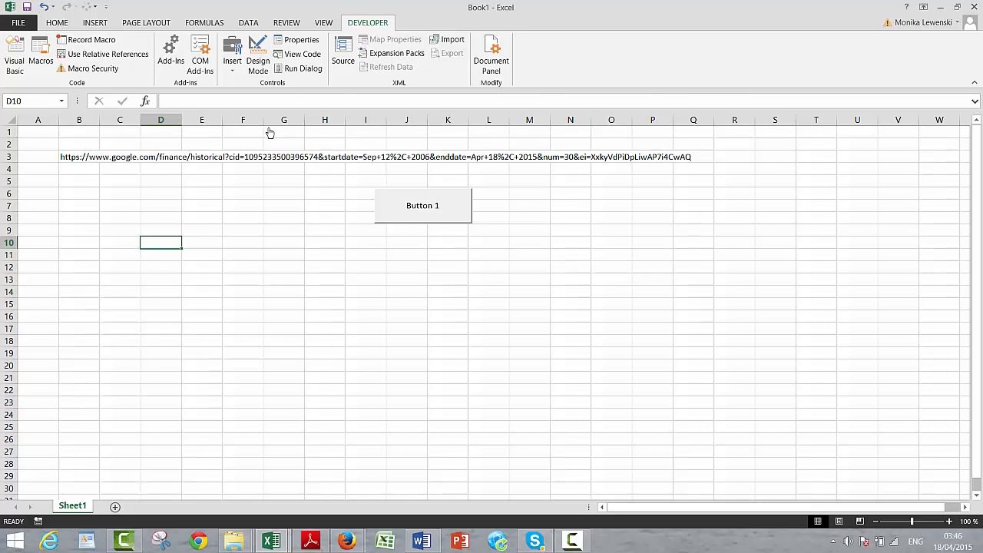
# Step: Open the code of the macro assigned to Button 1 and correct worbooks to workbooks in the Open line
pyautogui.rightClick(402, 211)
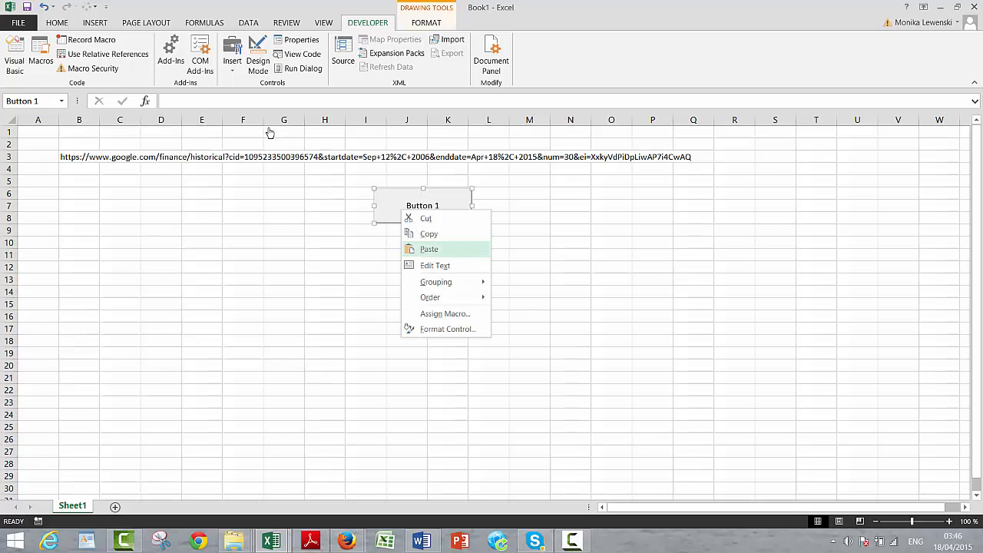
pyautogui.click(445, 313)
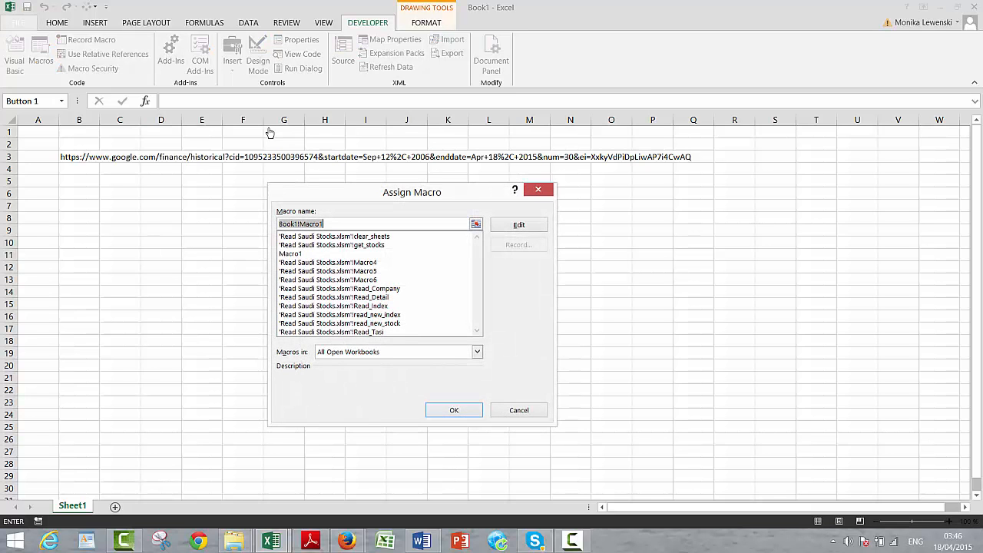
pyautogui.click(518, 223)
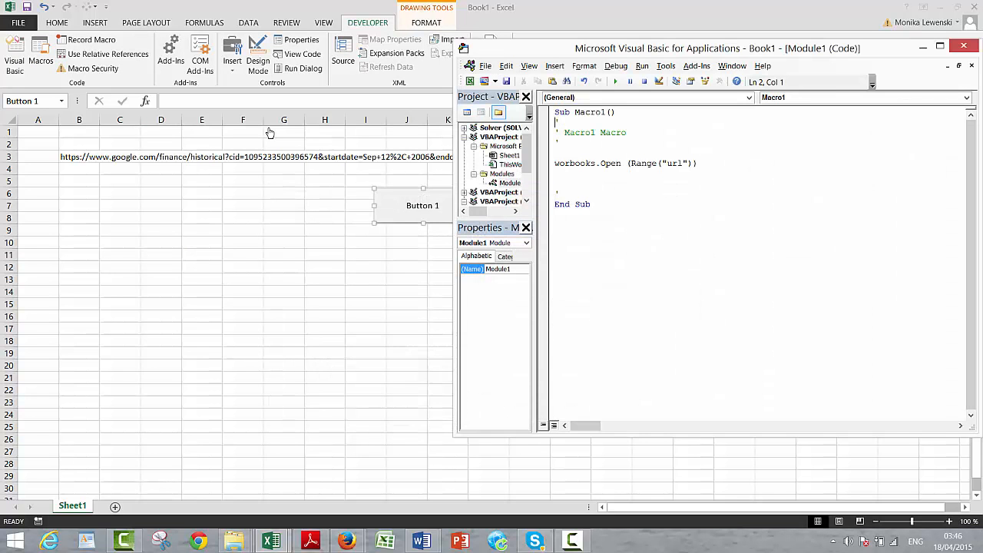
pyautogui.click(570, 163)
pyautogui.write('k')
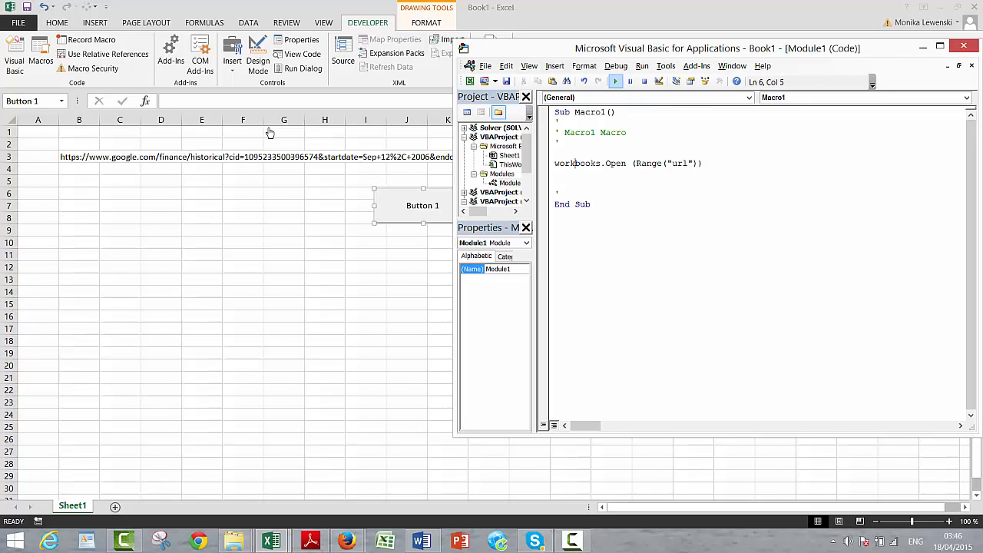
# Step: Run the corrected macro from the code editor, and close the opened historical workbook without saving it
pyautogui.click(615, 82)
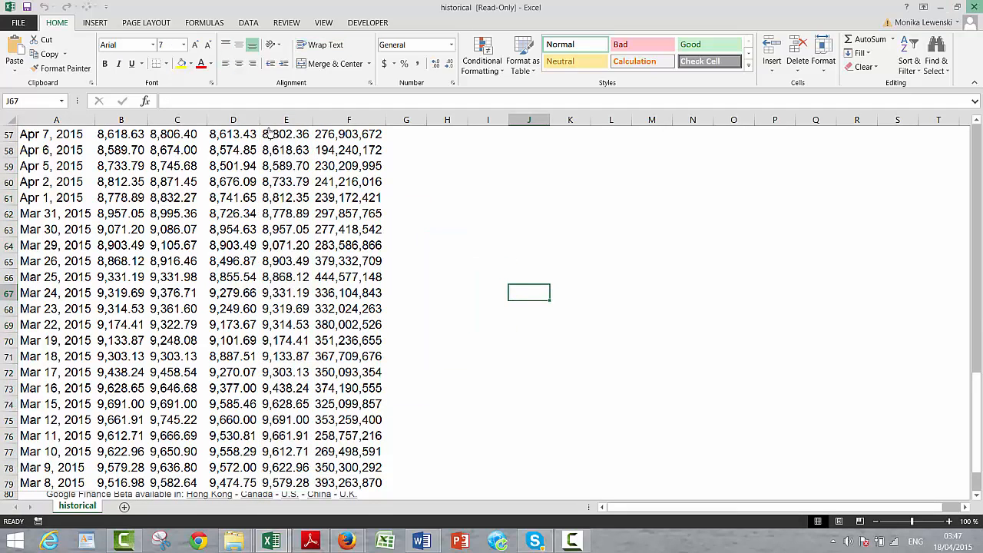
pyautogui.click(492, 285)
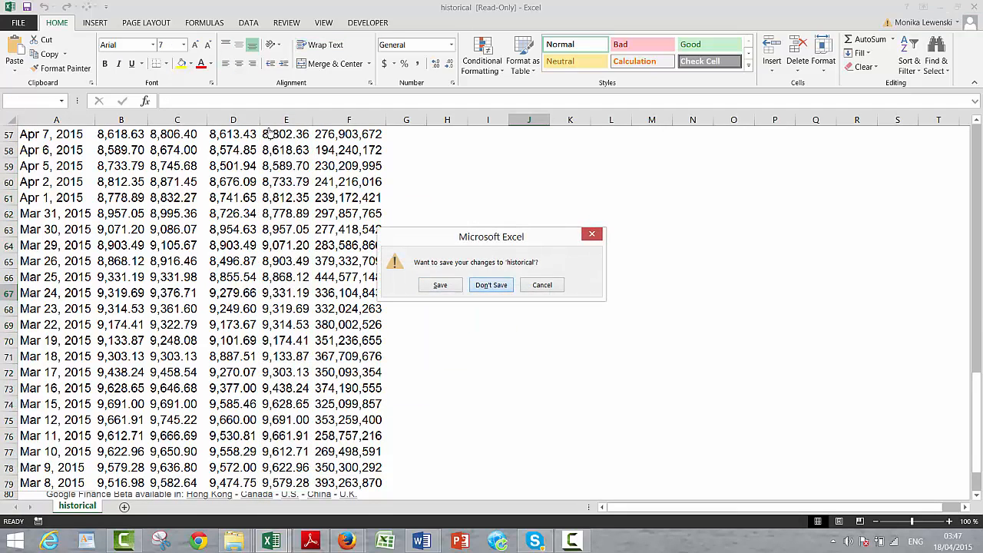
# Step: Change the num parameter of the URL in cell B3 to 60
pyautogui.click(283, 292)
pyautogui.press('Up')
pyautogui.press('Up')
pyautogui.press('Up')
pyautogui.press('Up')
pyautogui.press('Up')
pyautogui.press('Up')
pyautogui.press('Up')
pyautogui.press('Up')
pyautogui.press('Up')
pyautogui.press('Up')
pyautogui.press('Up')
pyautogui.press('Up')
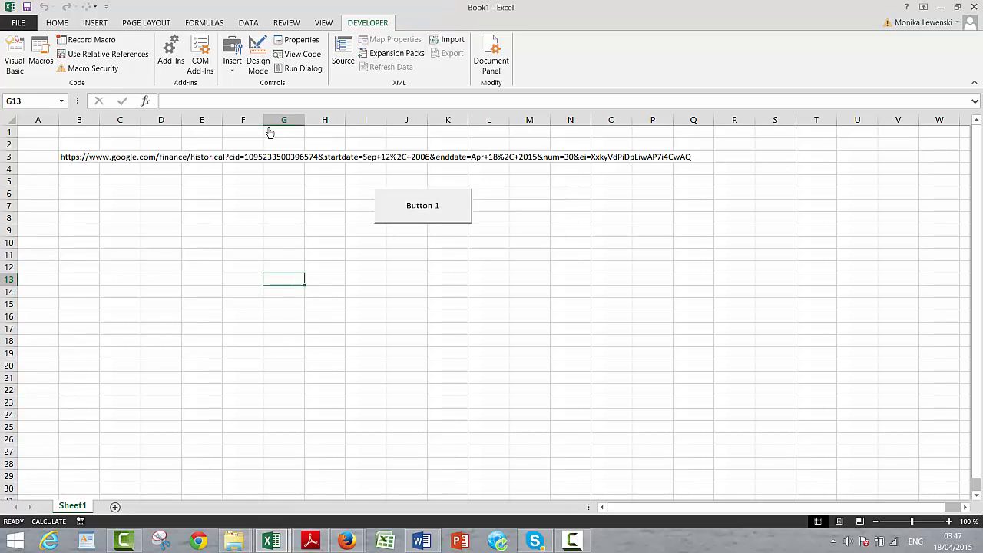
pyautogui.press('Left')
pyautogui.press('Left')
pyautogui.press('Left')
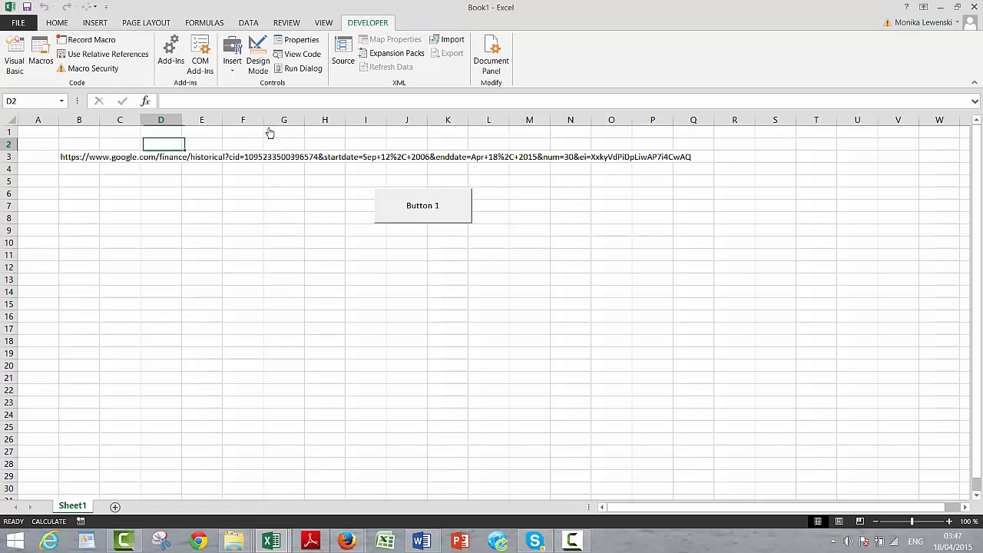
pyautogui.press('Left')
pyautogui.press('Down')
pyautogui.press('Left')
pyautogui.press('F2')
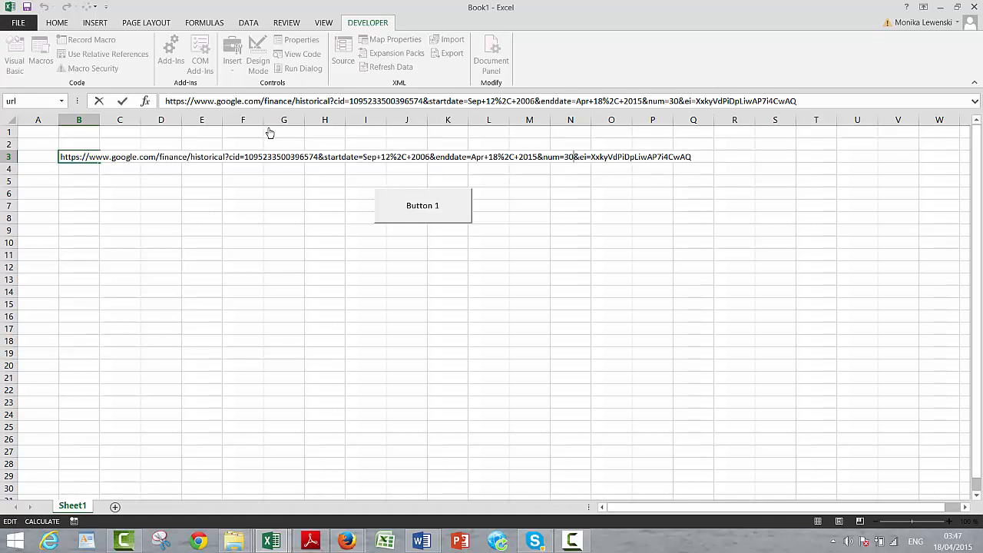
pyautogui.press('BackSpace')
pyautogui.write('6')
# Step: Run the macro from the worksheet button and look through the daily prices in the opened historical workbook
pyautogui.click(407, 329)
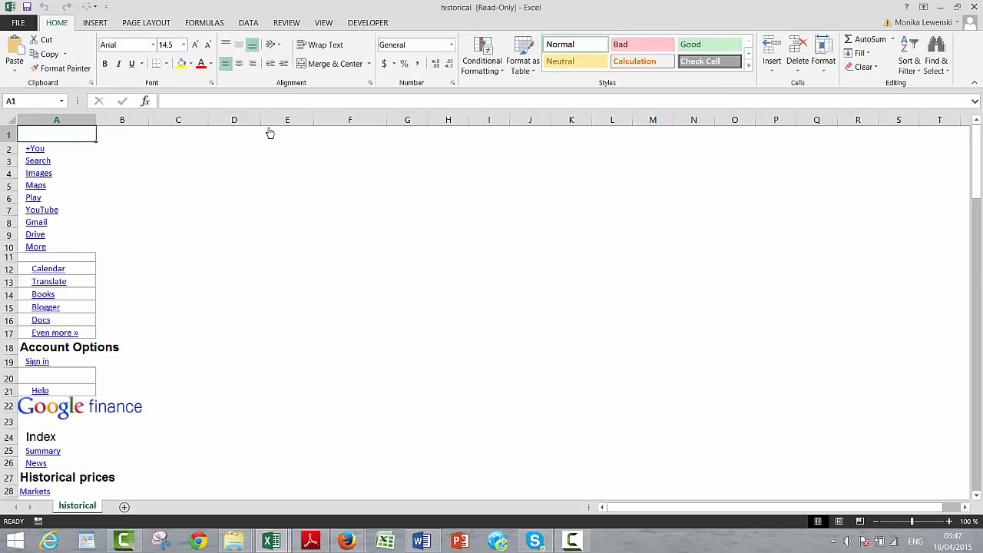
pyautogui.press('pagedown')
pyautogui.press('pagedown')
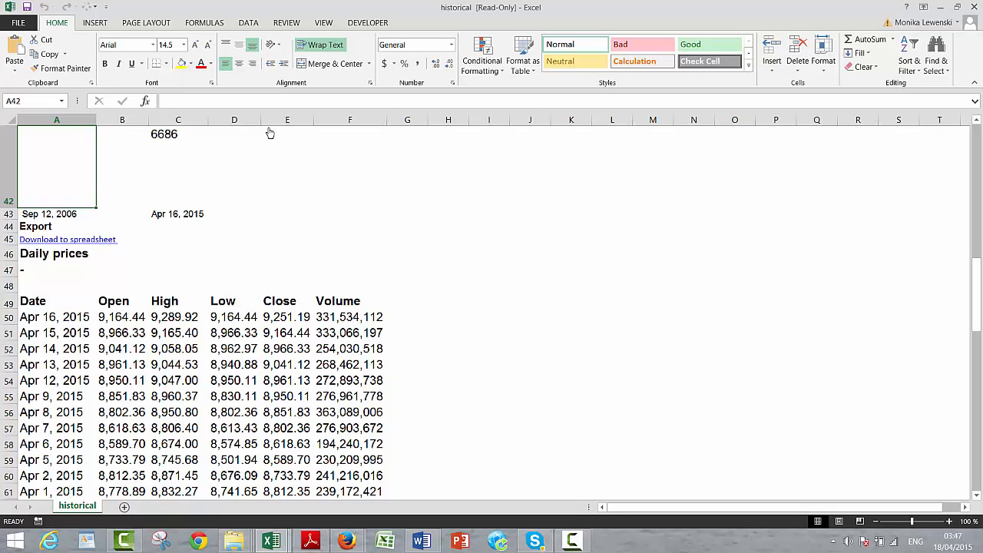
pyautogui.press('pagedown')
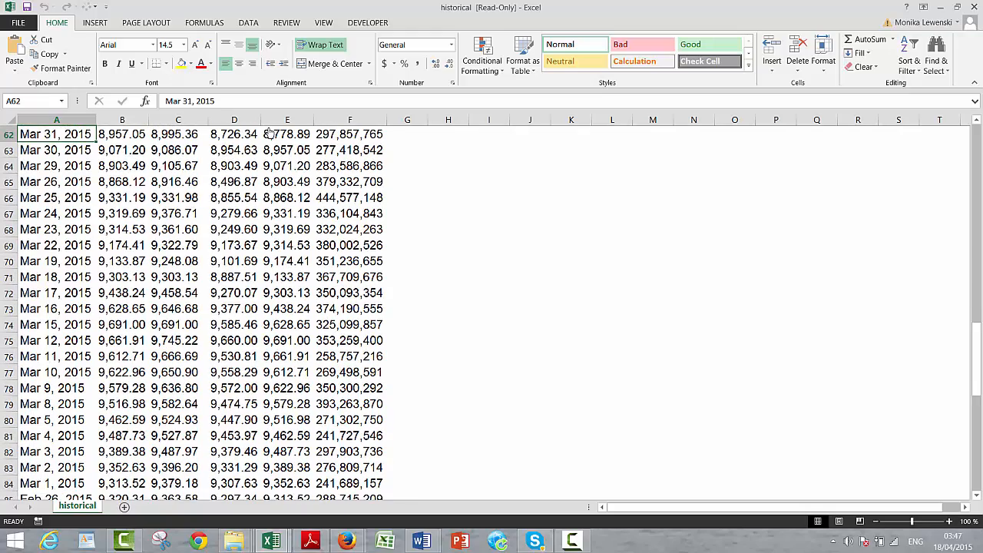
pyautogui.press('pagedown')
pyautogui.press('pagedown')
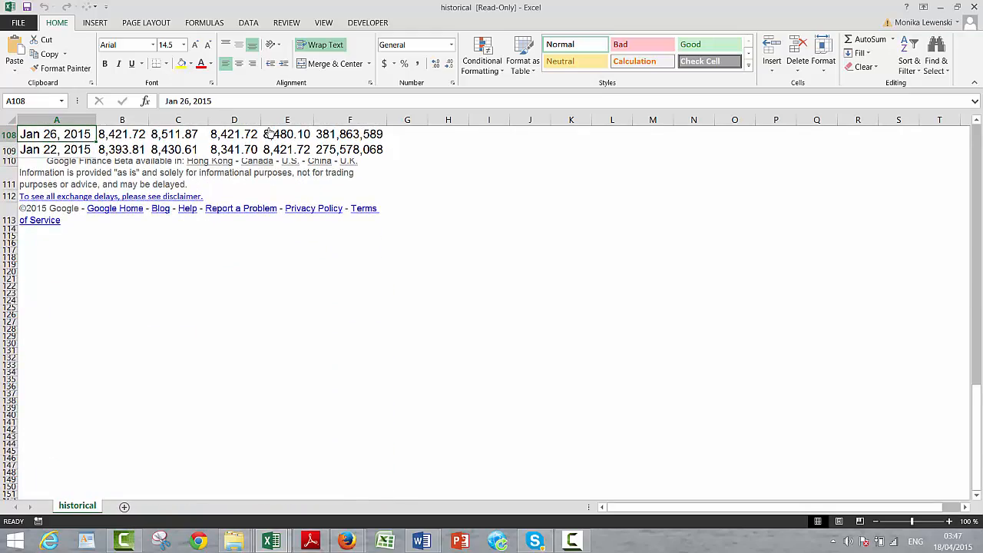
pyautogui.press('pageup')
pyautogui.press('pageup')
pyautogui.press('pageup')
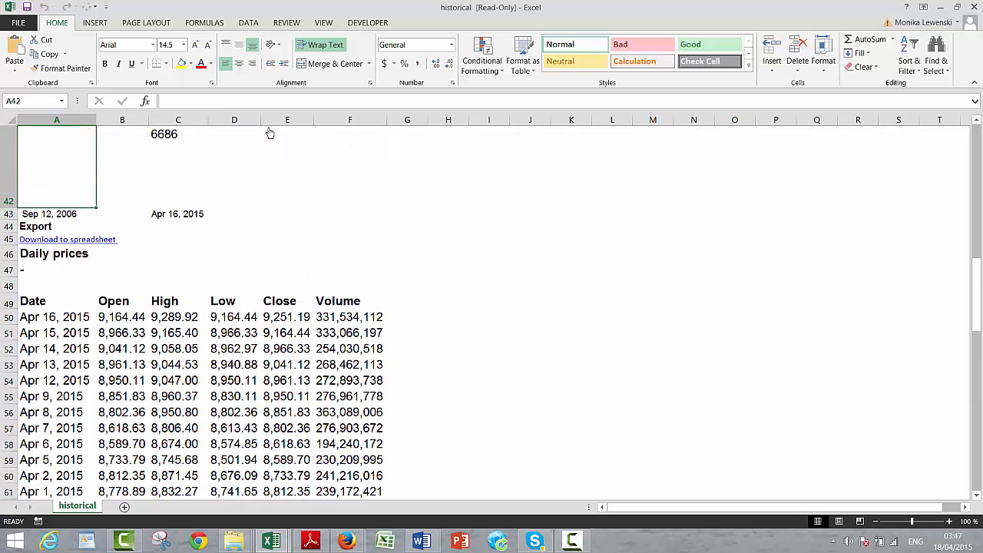
# Step: Select the Close prices from E50 down to the last row to check how many are listed, and return to the column header
pyautogui.press('Down')
pyautogui.press('Down')
pyautogui.press('Down')
pyautogui.press('Down')
pyautogui.press('Down')
pyautogui.press('Down')
pyautogui.press('Down')
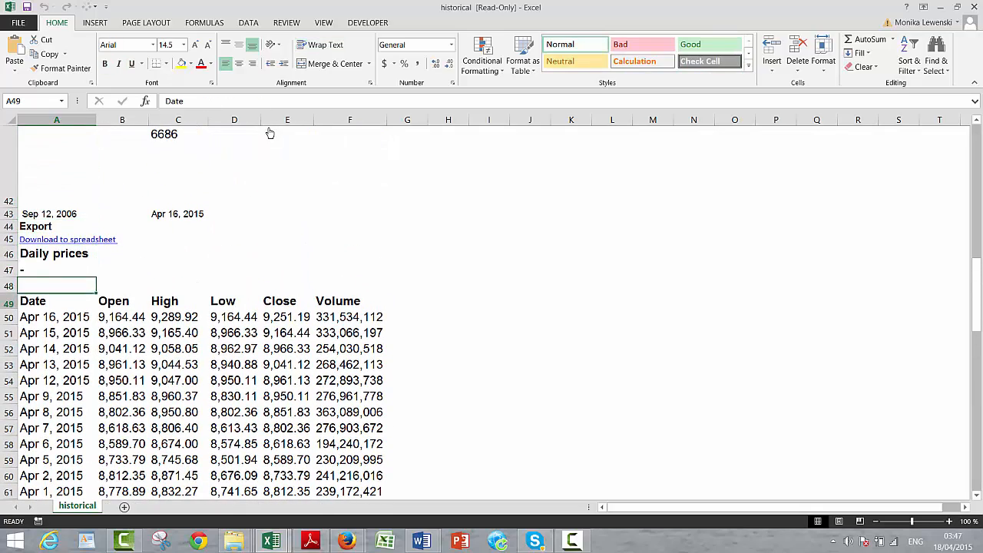
pyautogui.press('Right')
pyautogui.press('Right')
pyautogui.press('Right')
pyautogui.press('Right')
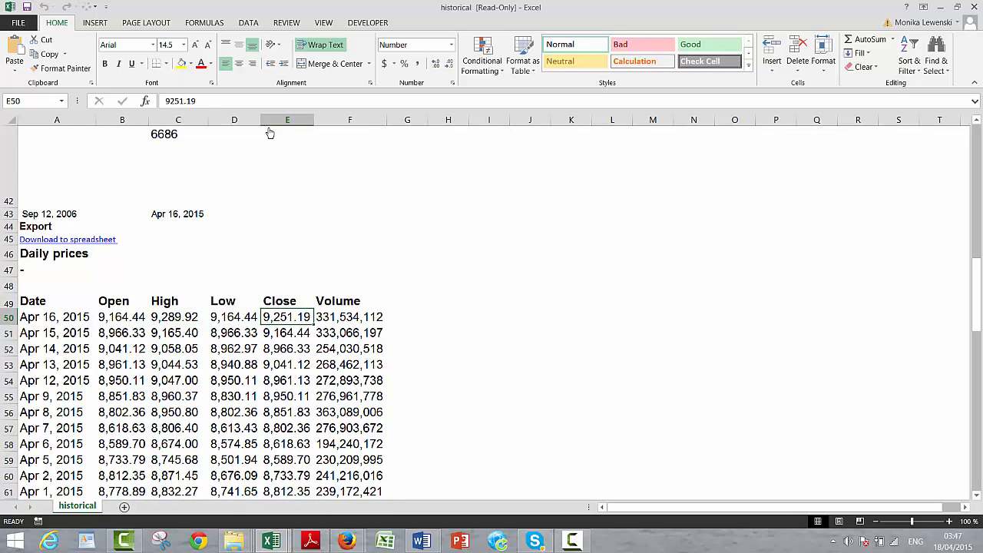
pyautogui.hotkey('ctrl', 'shift', 'Down')
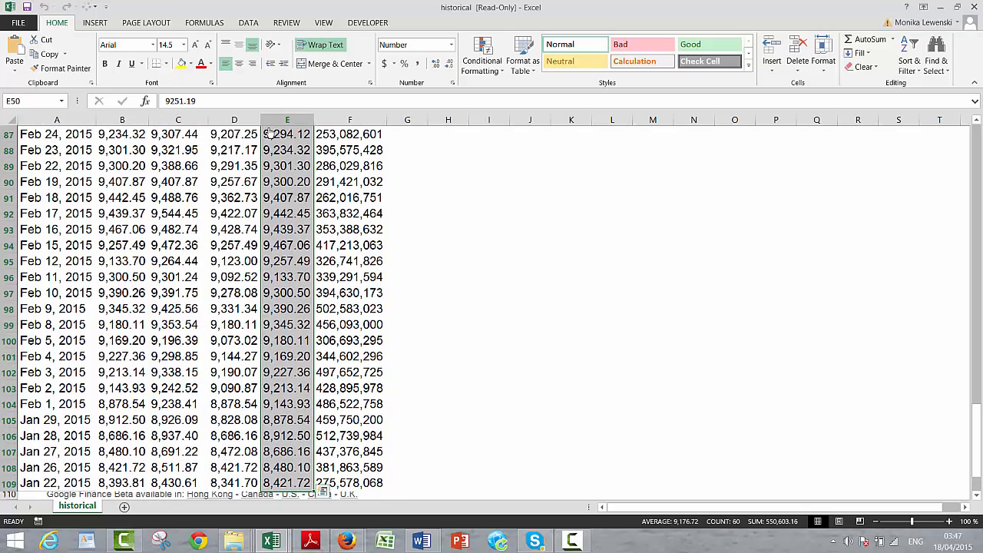
pyautogui.press('Up')
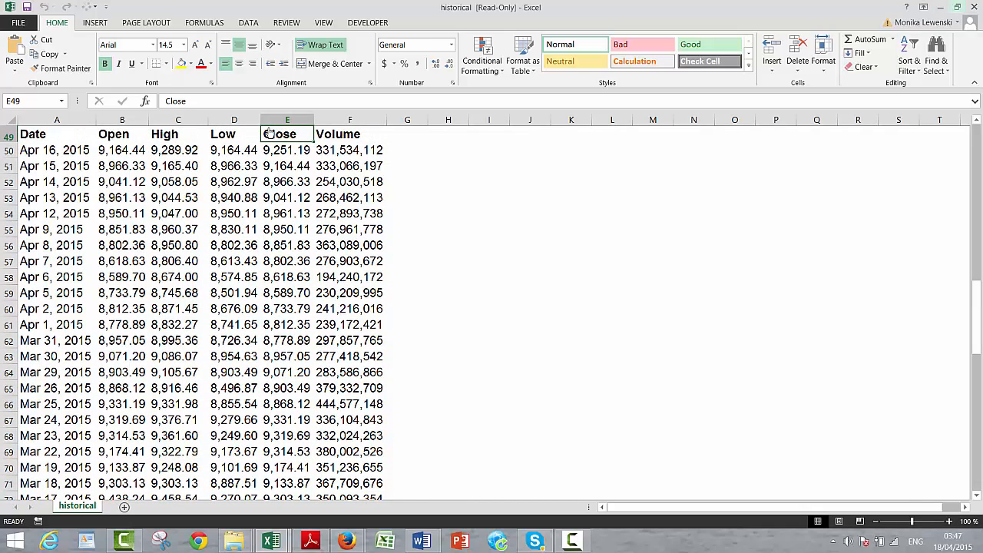
# Step: Close the historical workbook without saving its changes
pyautogui.click(974, 7)
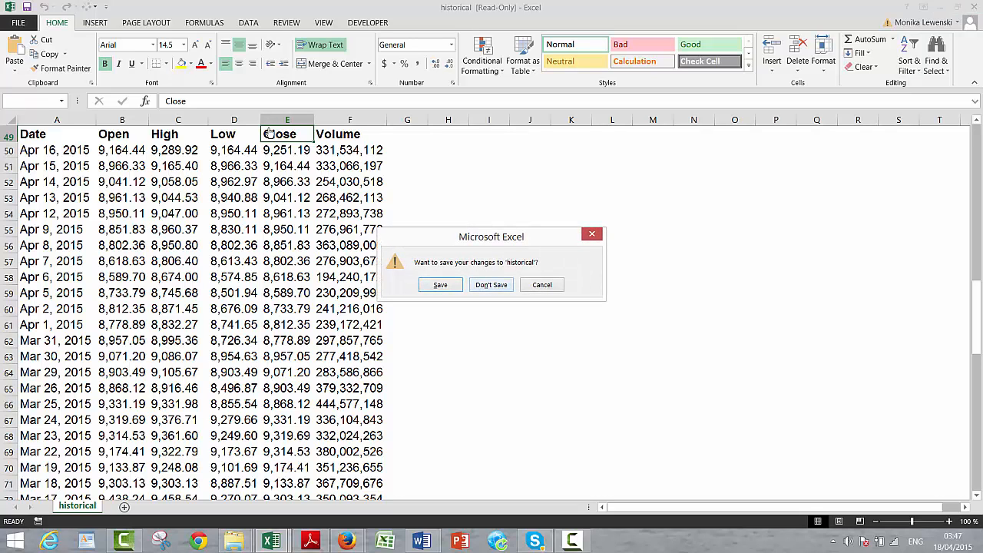
pyautogui.press('Tab')
pyautogui.press('Return')
# Step: Set the num parameter of the URL in cell B3 to 120
pyautogui.press('Left')
pyautogui.press('Left')
pyautogui.press('Left')
pyautogui.press('Up')
pyautogui.press('Up')
pyautogui.press('Up')
pyautogui.press('Up')
pyautogui.press('Up')
pyautogui.press('Up')
pyautogui.press('Up')
pyautogui.press('Up')
pyautogui.press('Up')
pyautogui.press('Up')
pyautogui.press('Up')
pyautogui.press('Up')
pyautogui.press('Up')
pyautogui.press('Up')
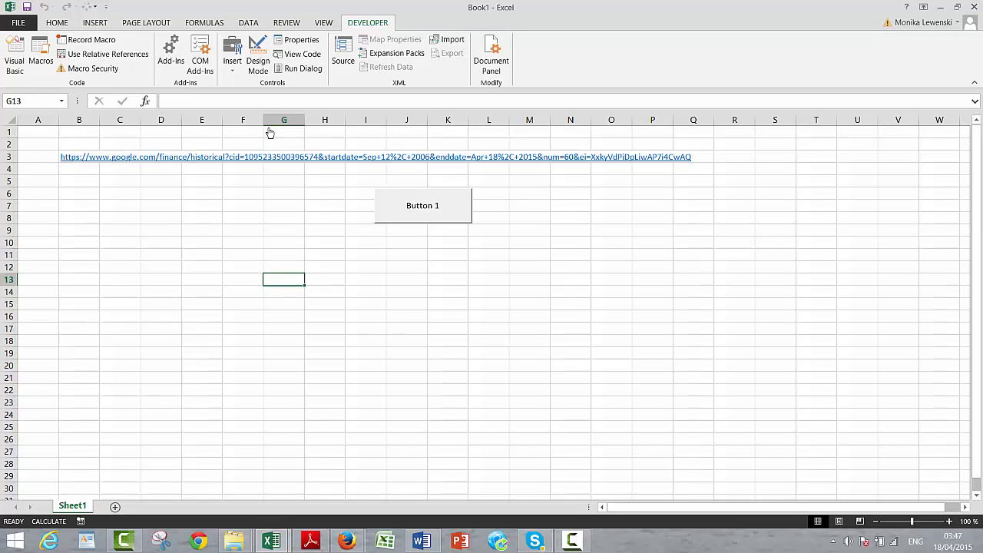
pyautogui.press('Left')
pyautogui.press('Left')
pyautogui.press('Left')
pyautogui.press('Left')
pyautogui.press('Left')
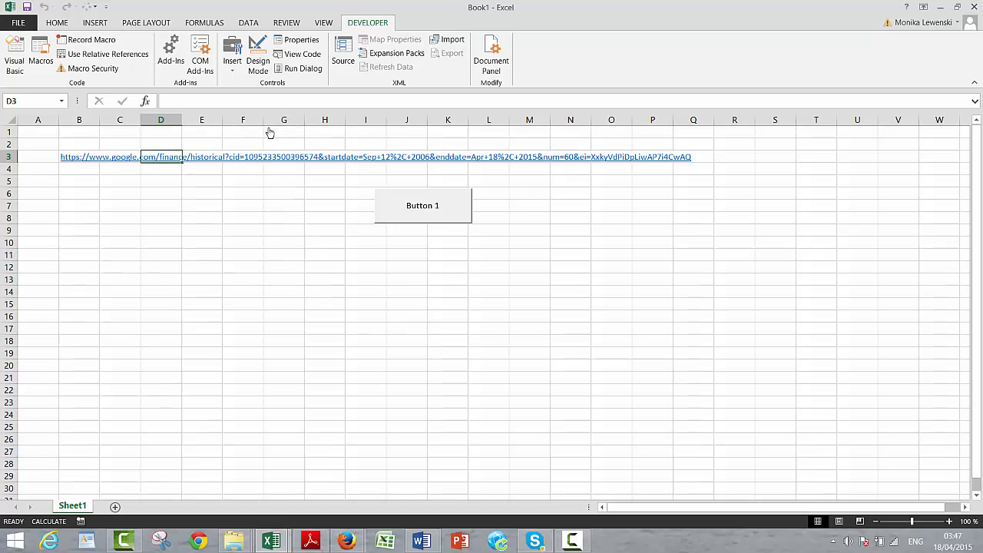
pyautogui.press('F2')
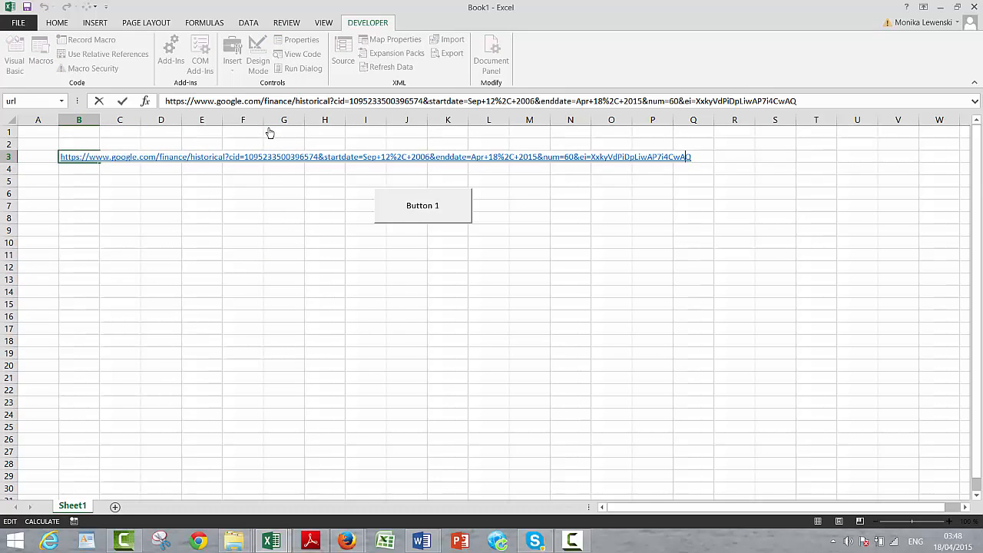
pyautogui.press('Left')
pyautogui.press('Left')
pyautogui.press('Left')
pyautogui.press('Left')
pyautogui.press('Left')
pyautogui.press('Left')
pyautogui.press('Left')
pyautogui.press('Left')
pyautogui.press('Left')
pyautogui.press('BackSpace')
pyautogui.press('BackSpace')
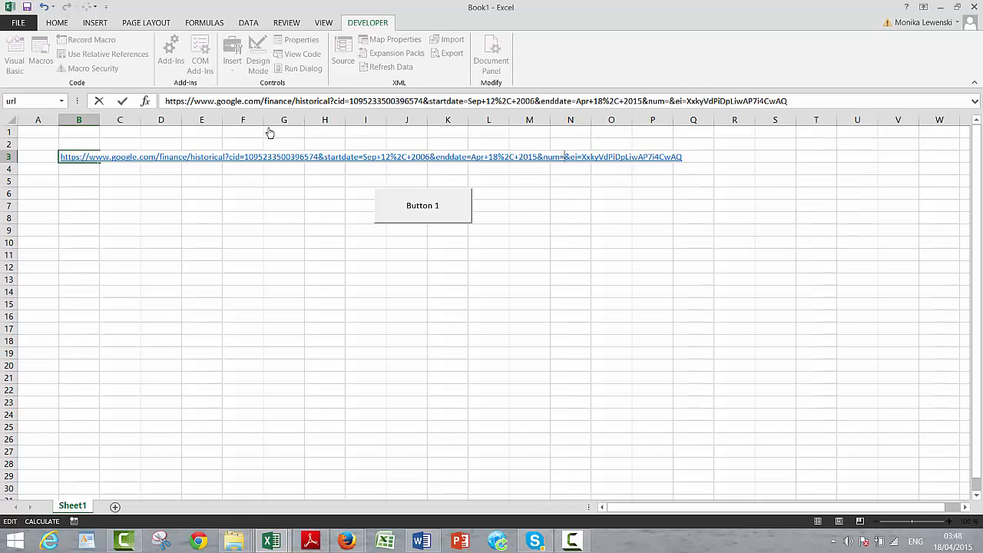
pyautogui.write('120')
pyautogui.press('Return')
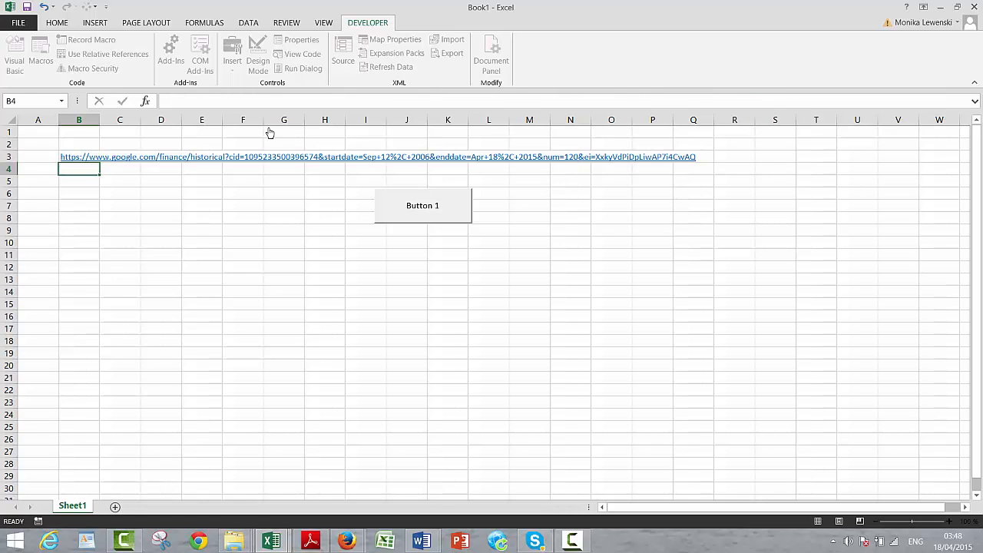
# Step: Run the macro from Button 1 again and examine the daily prices down to the end of the historical sheet
pyautogui.click(283, 255)
pyautogui.click(423, 206)
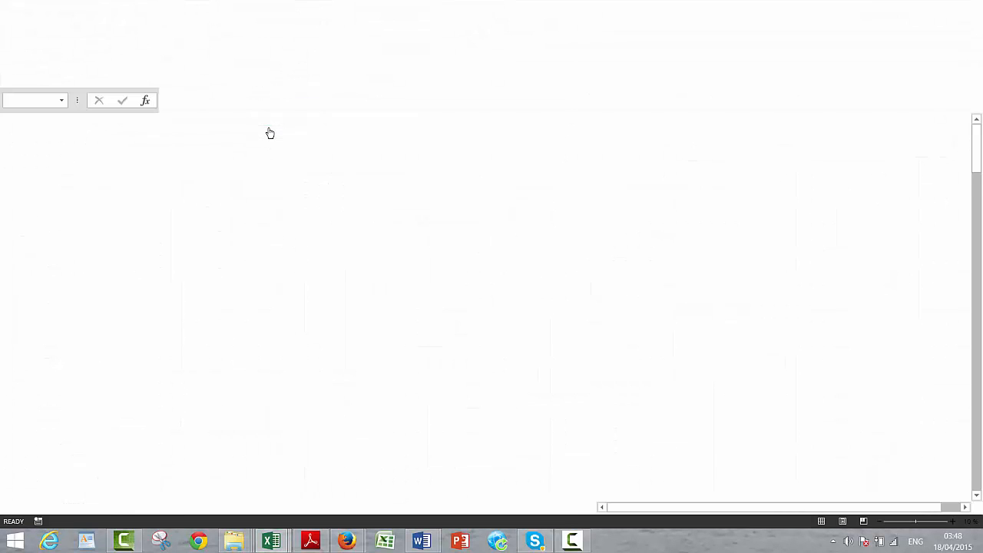
pyautogui.press('Down')
pyautogui.press('Down')
pyautogui.press('Down')
pyautogui.press('Down')
pyautogui.press('Down')
pyautogui.press('Down')
pyautogui.press('Down')
pyautogui.press('Down')
pyautogui.press('Down')
pyautogui.press('Down')
pyautogui.press('Down')
pyautogui.press('Down')
pyautogui.press('Down')
pyautogui.press('Down')
pyautogui.press('Down')
pyautogui.press('Down')
pyautogui.press('Down')
pyautogui.press('Down')
pyautogui.press('Down')
pyautogui.press('Down')
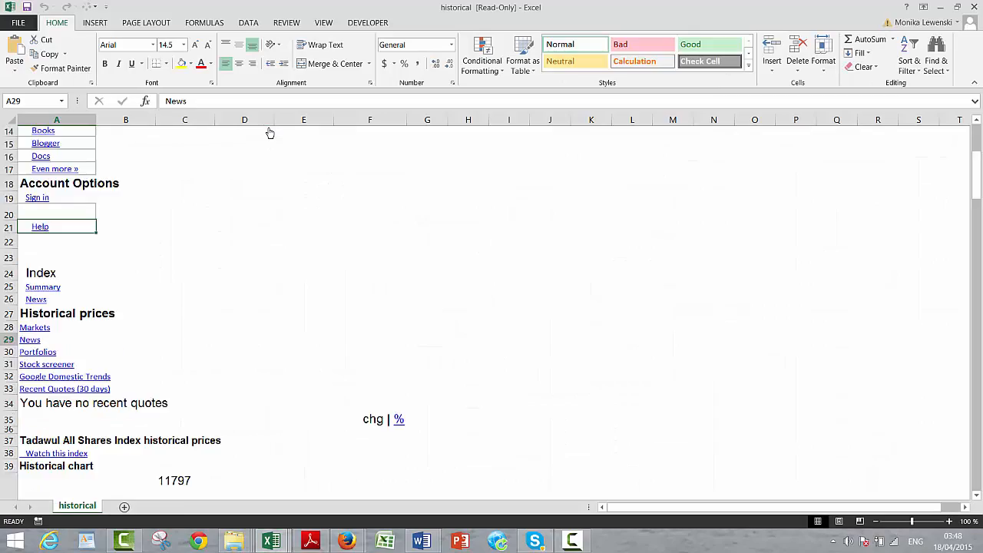
pyautogui.press('Down')
pyautogui.press('Down')
pyautogui.press('Down')
pyautogui.press('Down')
pyautogui.press('Down')
pyautogui.press('Down')
pyautogui.press('Down')
pyautogui.press('Down')
pyautogui.press('Down')
pyautogui.press('Down')
pyautogui.press('Down')
pyautogui.press('Down')
pyautogui.press('Down')
pyautogui.press('Down')
pyautogui.press('Down')
pyautogui.press('Down')
pyautogui.press('Down')
pyautogui.press('Down')
pyautogui.press('Down')
pyautogui.press('Down')
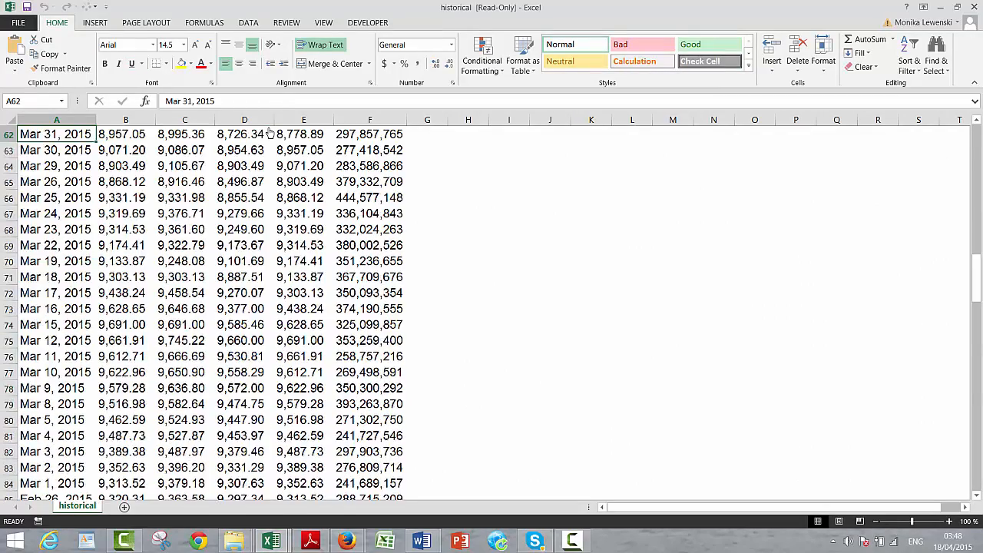
pyautogui.press('Down')
pyautogui.press('Down')
pyautogui.press('Down')
pyautogui.press('Down')
pyautogui.press('Down')
pyautogui.press('Down')
pyautogui.press('Down')
pyautogui.press('Down')
pyautogui.press('Down')
pyautogui.press('Down')
pyautogui.press('Down')
pyautogui.press('Down')
pyautogui.press('Down')
pyautogui.press('Down')
pyautogui.press('Down')
pyautogui.press('Down')
pyautogui.press('Down')
pyautogui.press('Down')
pyautogui.press('Down')
pyautogui.press('Down')
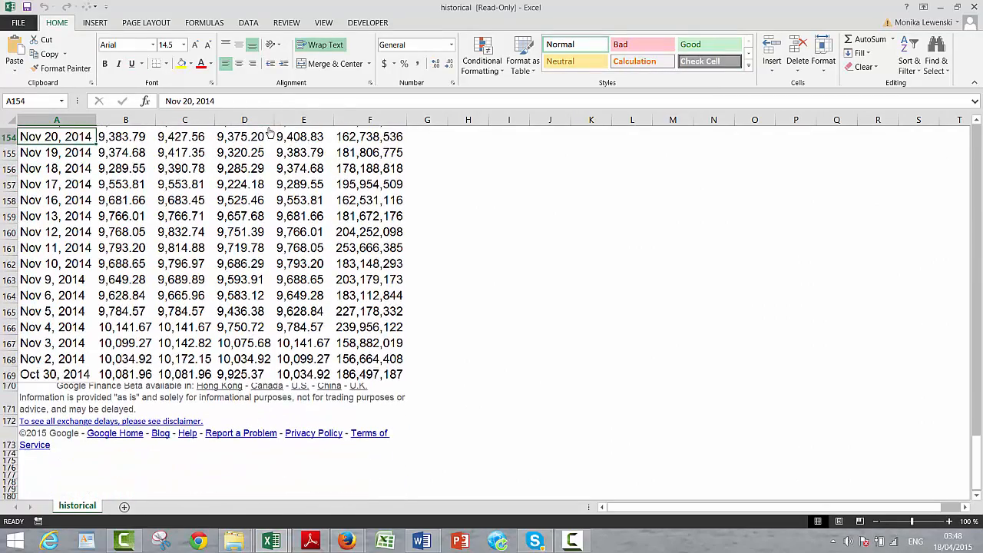
# Step: Select the Close prices from E50 down to the last row to check how many the 120 setting returned
pyautogui.press('Up')
pyautogui.press('Up')
pyautogui.press('Up')
pyautogui.press('Up')
pyautogui.press('Up')
pyautogui.press('Up')
pyautogui.press('Up')
pyautogui.press('Up')
pyautogui.press('Up')
pyautogui.press('Up')
pyautogui.press('Up')
pyautogui.press('Up')
pyautogui.press('Up')
pyautogui.press('Up')
pyautogui.press('Up')
pyautogui.press('Up')
pyautogui.press('Up')
pyautogui.press('Up')
pyautogui.press('Up')
pyautogui.press('Up')
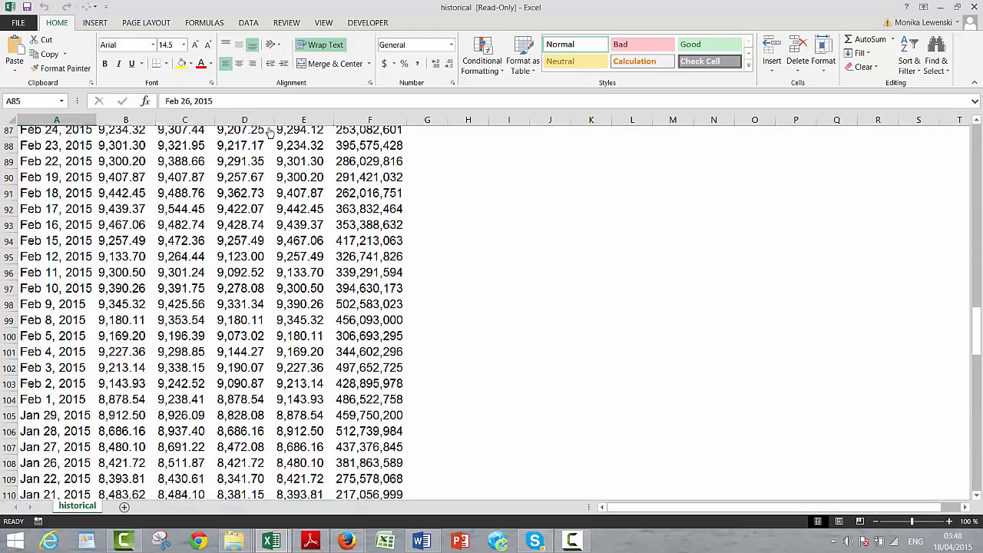
pyautogui.press('Down')
pyautogui.press('Down')
pyautogui.press('Down')
pyautogui.press('Down')
pyautogui.press('Down')
pyautogui.press('Down')
pyautogui.press('Down')
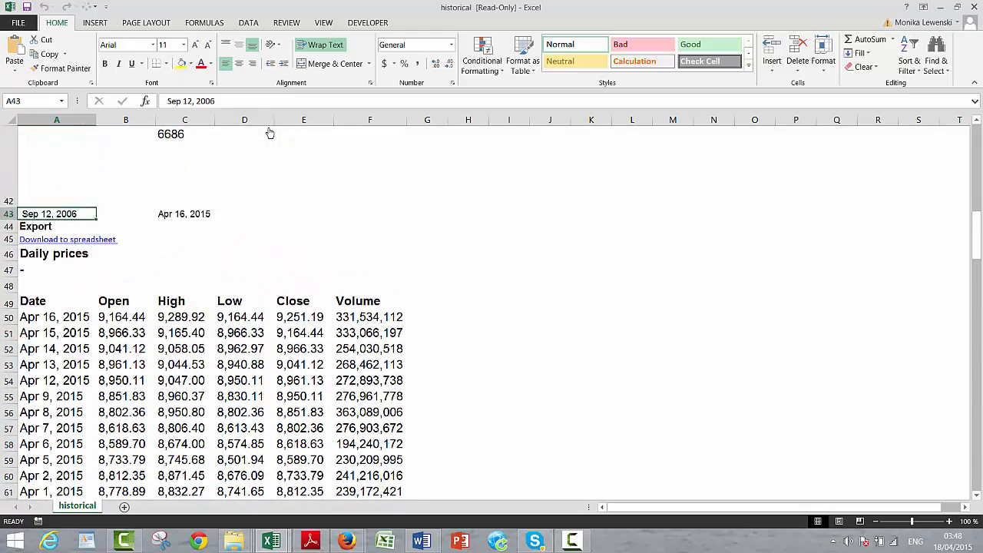
pyautogui.press('Down')
pyautogui.press('Right')
pyautogui.press('Right')
pyautogui.press('Right')
pyautogui.press('Right')
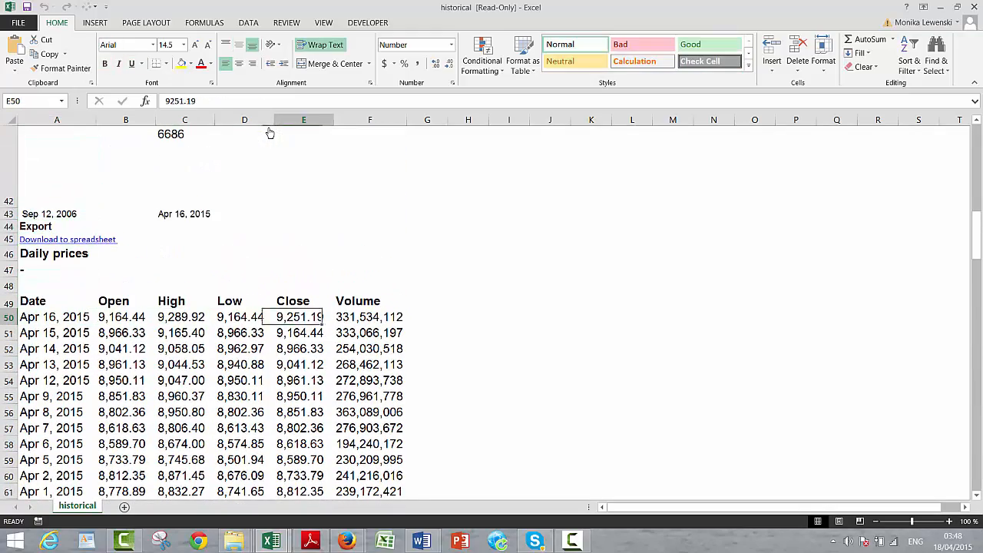
pyautogui.hotkey('ctrl', 'shift', 'Down')
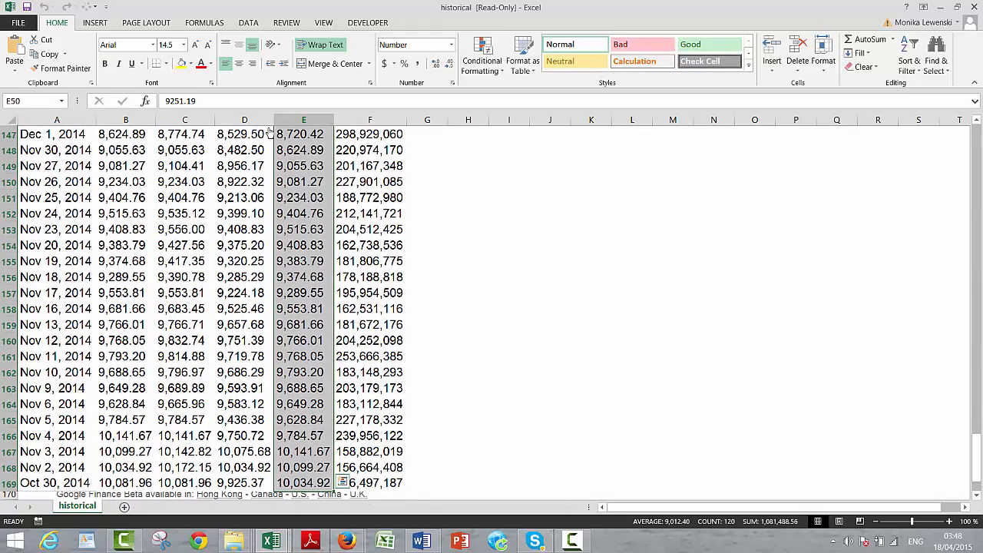
pyautogui.press('Up')
pyautogui.press('Up')
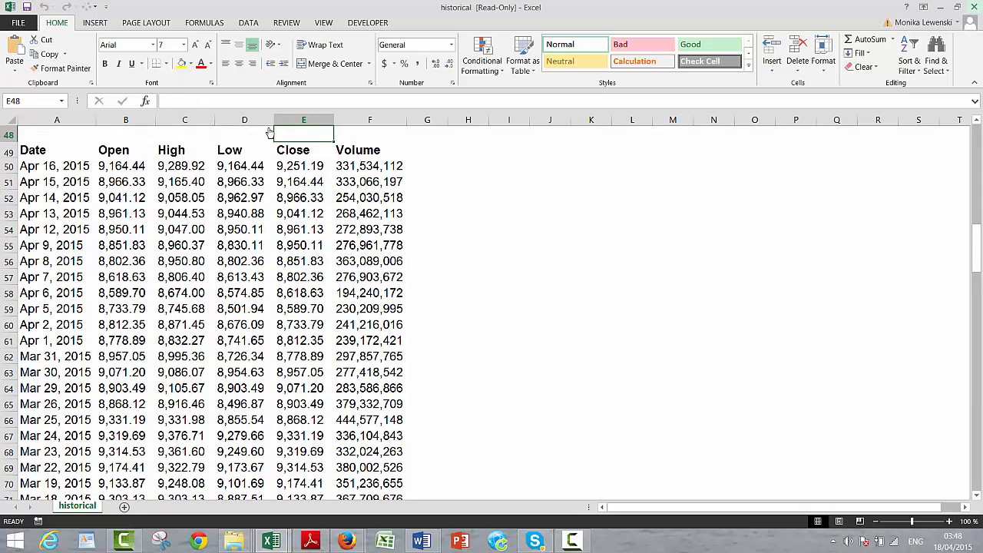
# Step: Close the historical workbook without saving its changes
pyautogui.hotkey('alt', 'F4')
pyautogui.press('Tab')
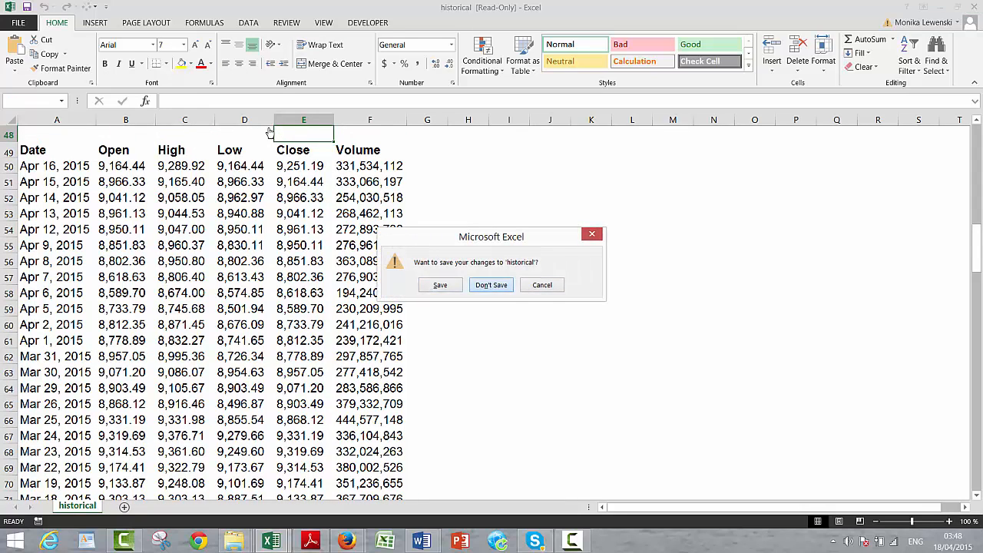
pyautogui.press('Return')
pyautogui.press('Return')
# Step: Set the num parameter of the URL in cell B3 to 1200
pyautogui.press('Up')
pyautogui.press('Up')
pyautogui.press('Up')
pyautogui.press('Up')
pyautogui.press('Up')
pyautogui.press('Up')
pyautogui.press('Up')
pyautogui.press('Up')
pyautogui.press('Up')
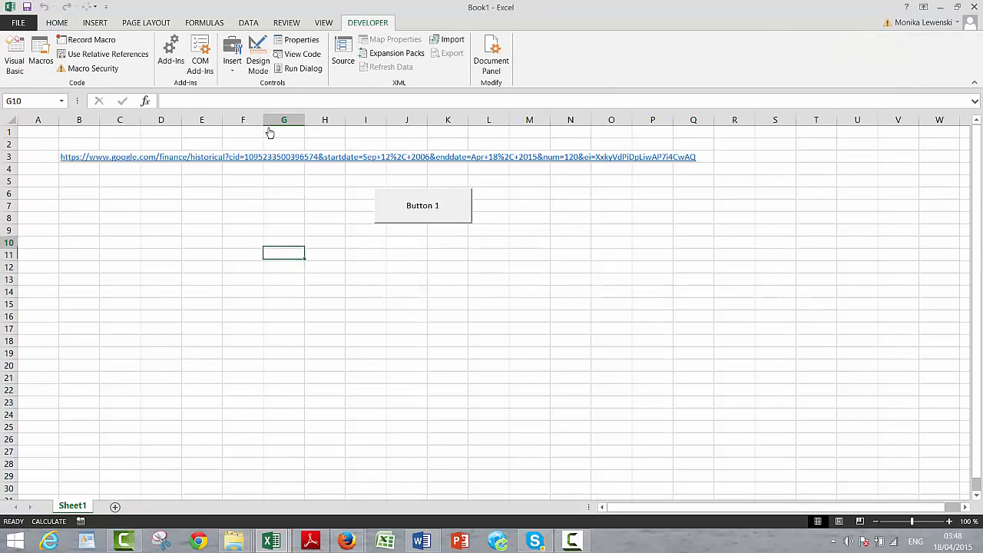
pyautogui.press('Left')
pyautogui.press('Left')
pyautogui.press('Left')
pyautogui.press('Left')
pyautogui.press('Left')
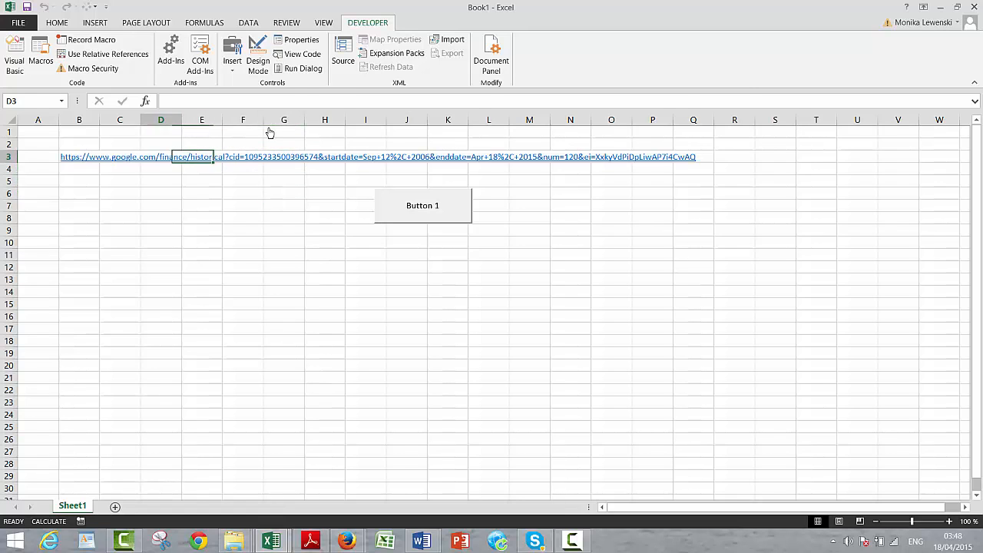
pyautogui.press('F2')
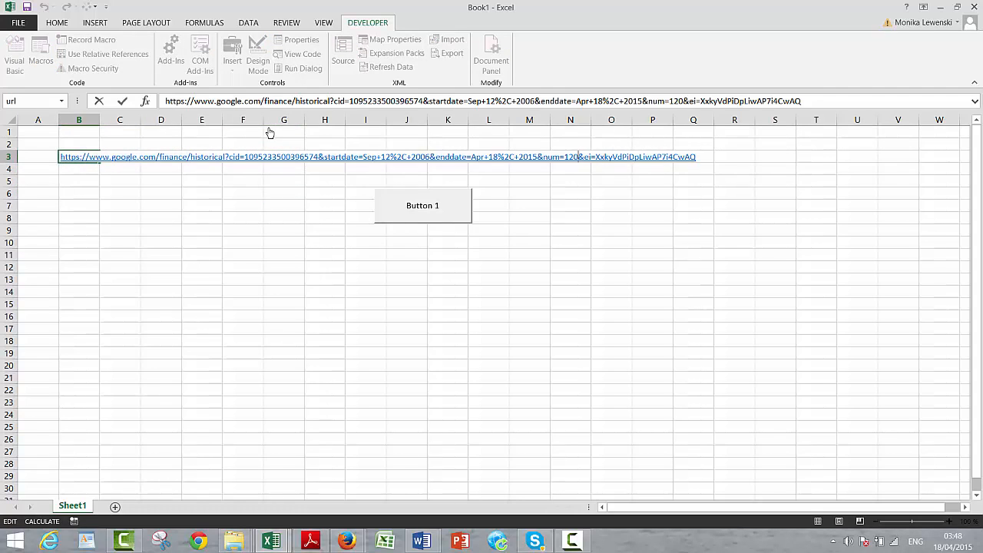
pyautogui.press('Left')
pyautogui.press('Left')
pyautogui.write('0')
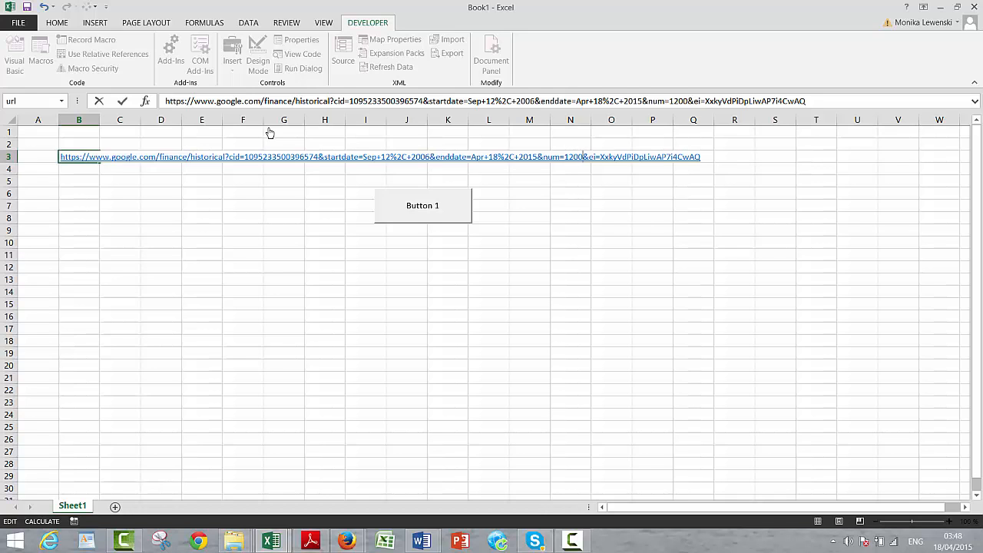
pyautogui.click(285, 328)
# Step: Run the macro from Button 1 again and bring up the daily prices table on the historical sheet
pyautogui.click(423, 206)
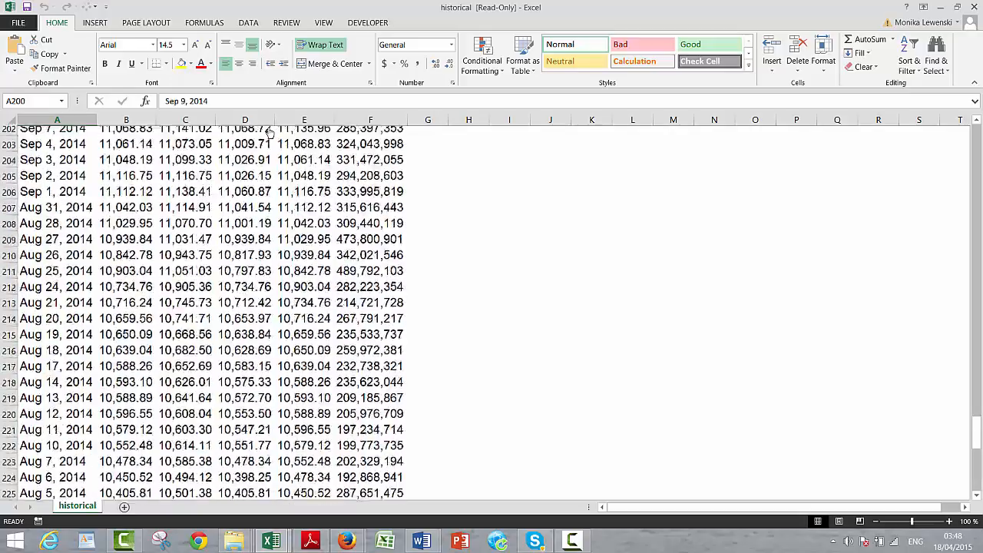
pyautogui.press('pageup')
pyautogui.press('pageup')
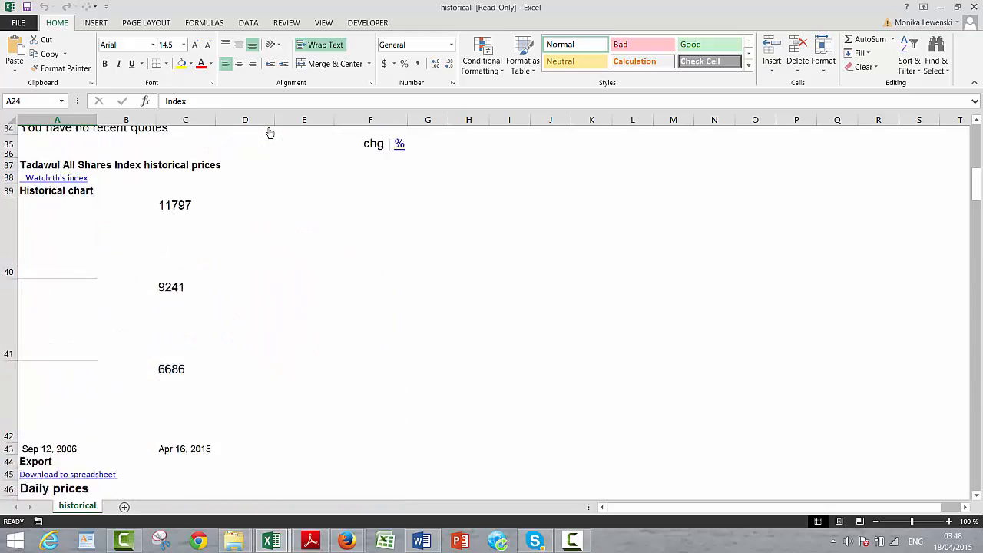
pyautogui.press('pagedown')
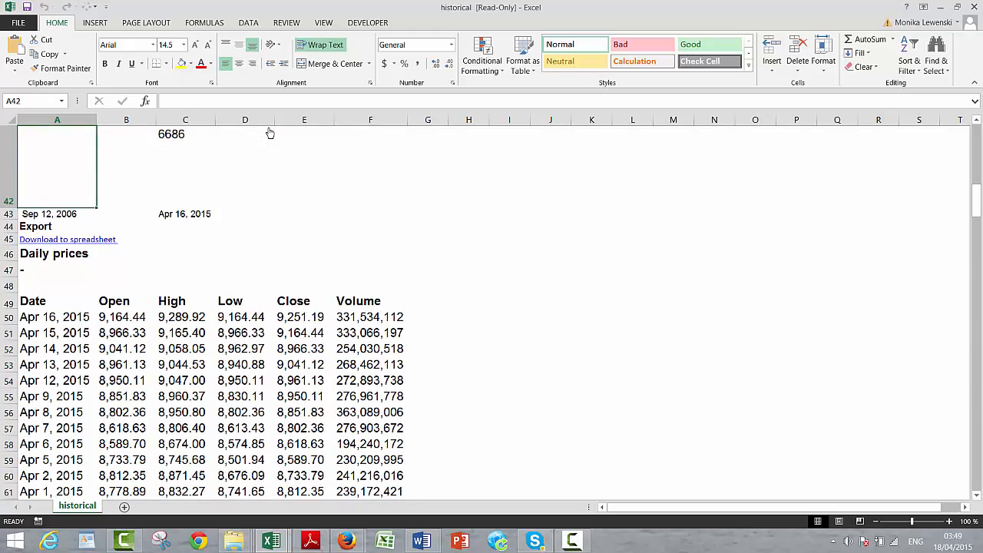
# Step: Select the Close prices from E50 down to the last row to check how many the 1200 setting returned
pyautogui.press('Down')
pyautogui.press('Down')
pyautogui.press('Down')
pyautogui.press('Down')
pyautogui.press('Down')
pyautogui.press('Down')
pyautogui.press('Down')
pyautogui.press('Down')
pyautogui.press('Down')
pyautogui.press('Down')
pyautogui.press('Up')
pyautogui.press('Up')
pyautogui.press('Right')
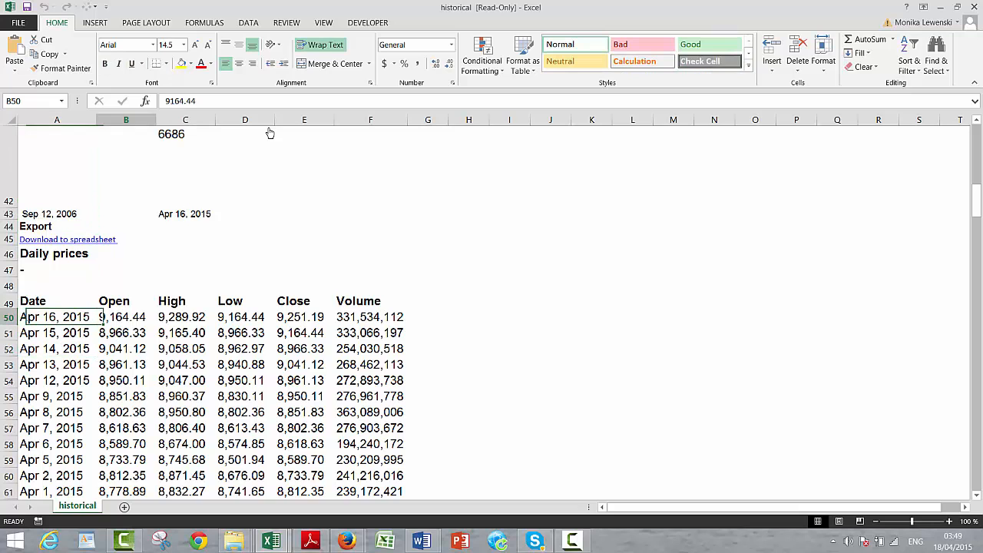
pyautogui.press('Right')
pyautogui.press('Right')
pyautogui.press('Right')
pyautogui.hotkey('ctrl', 'shift', 'Down')
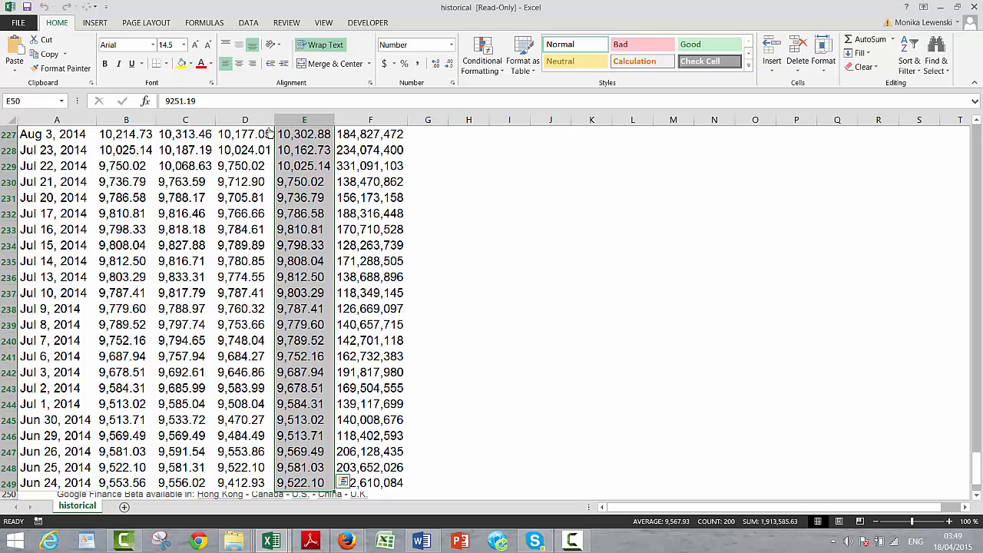
pyautogui.press('Left')
pyautogui.press('Left')
pyautogui.press('Left')
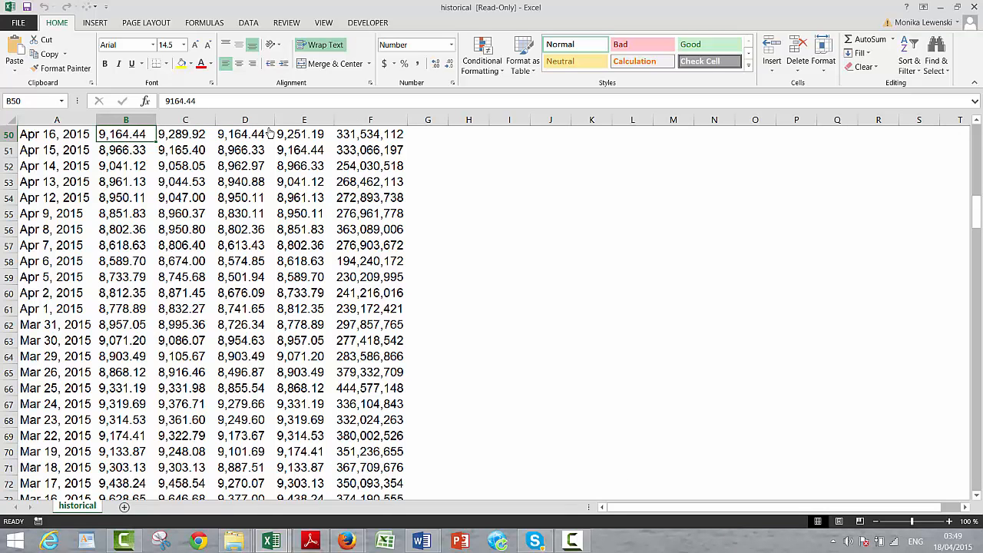
# Step: Close the historical workbook again, discarding its changes
pyautogui.hotkey('alt', 'F4')
pyautogui.press('Tab')
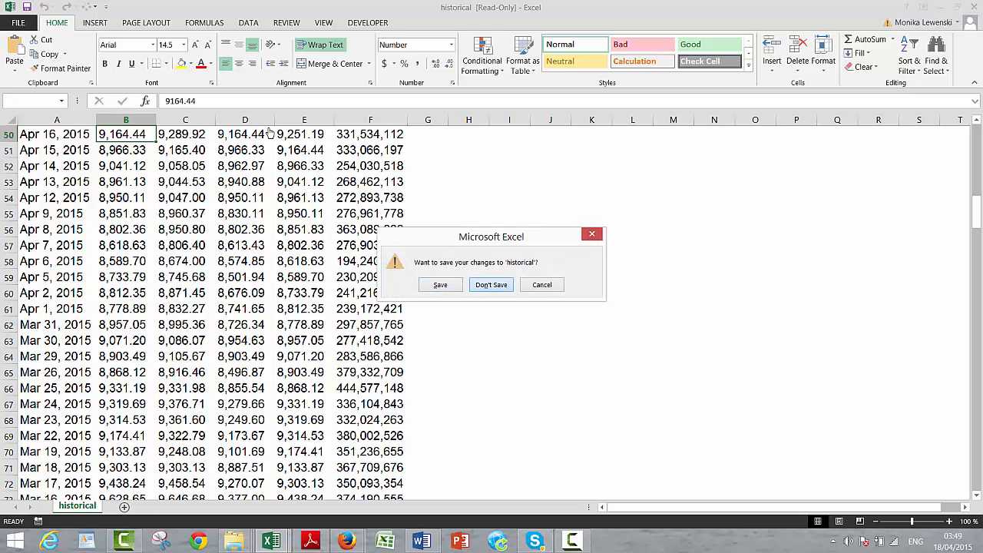
pyautogui.press('Return')
pyautogui.press('Up')
pyautogui.press('Up')
pyautogui.press('Up')
pyautogui.press('Left')
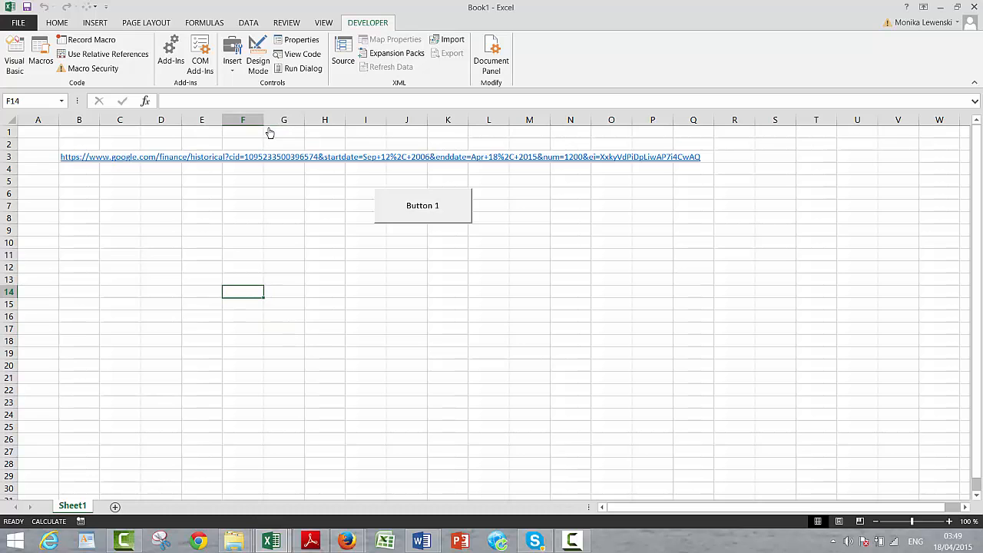
# Step: Switch to the Tadawul All Shares Index page in Firefox and copy the address of its Download to spreadsheet link
pyautogui.click(347, 541)
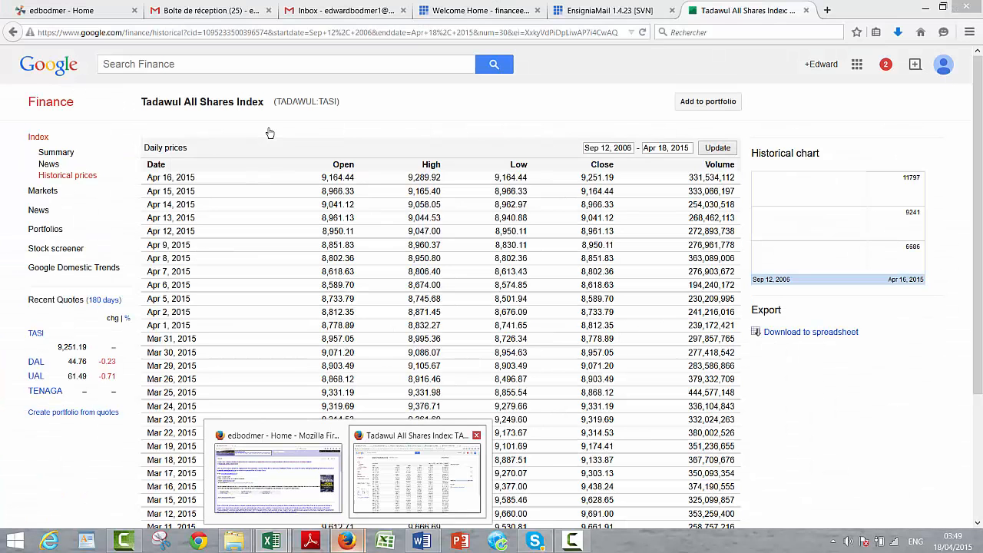
pyautogui.click(417, 478)
pyautogui.click(330, 33)
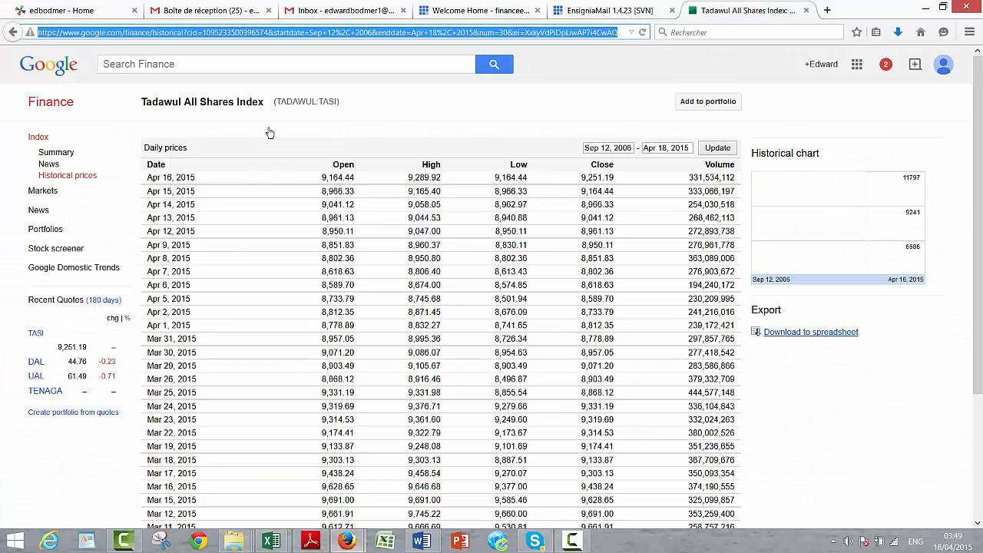
pyautogui.rightClick(774, 332)
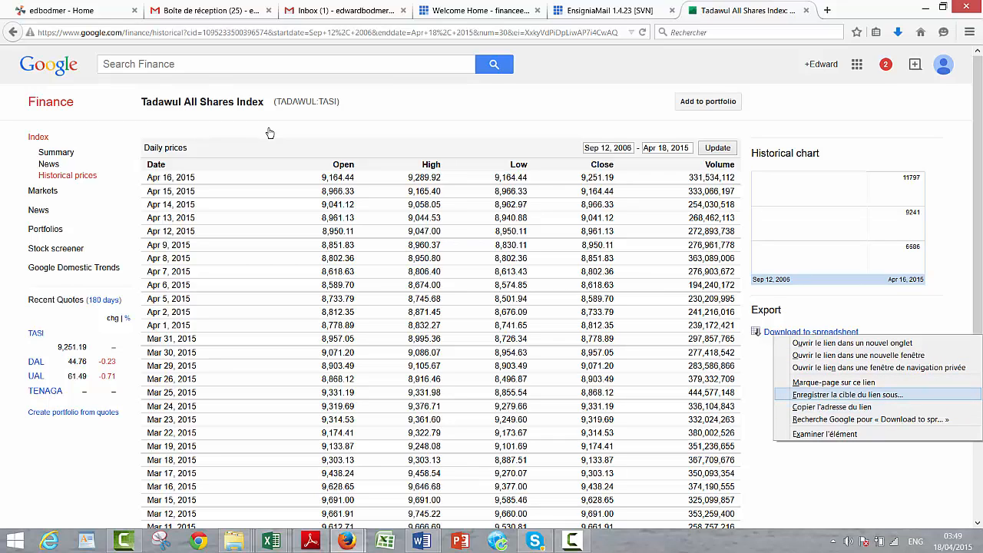
pyautogui.click(831, 407)
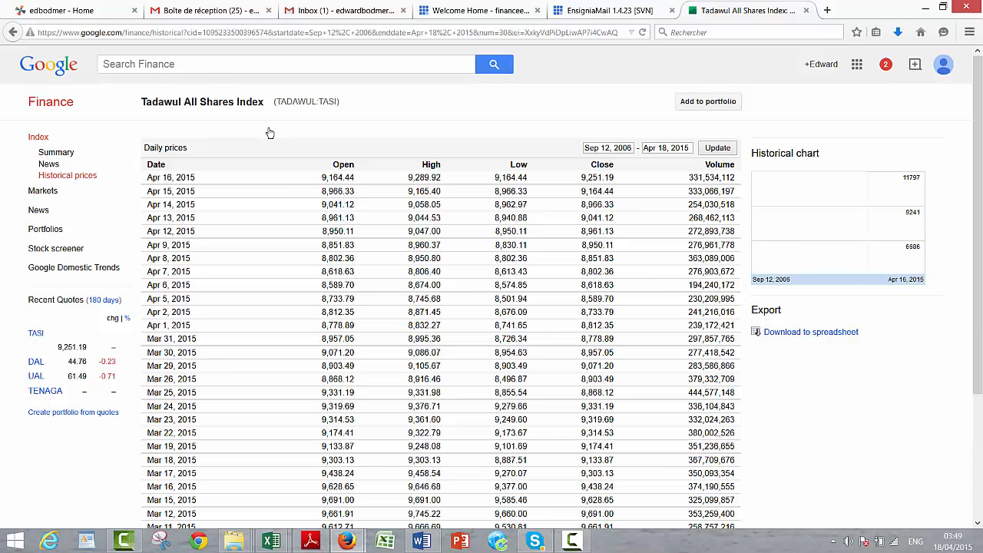
# Step: Return to Book1 in Excel and replace the URL in cell B3 with the copied CSV download address
pyautogui.moveTo(270, 540)
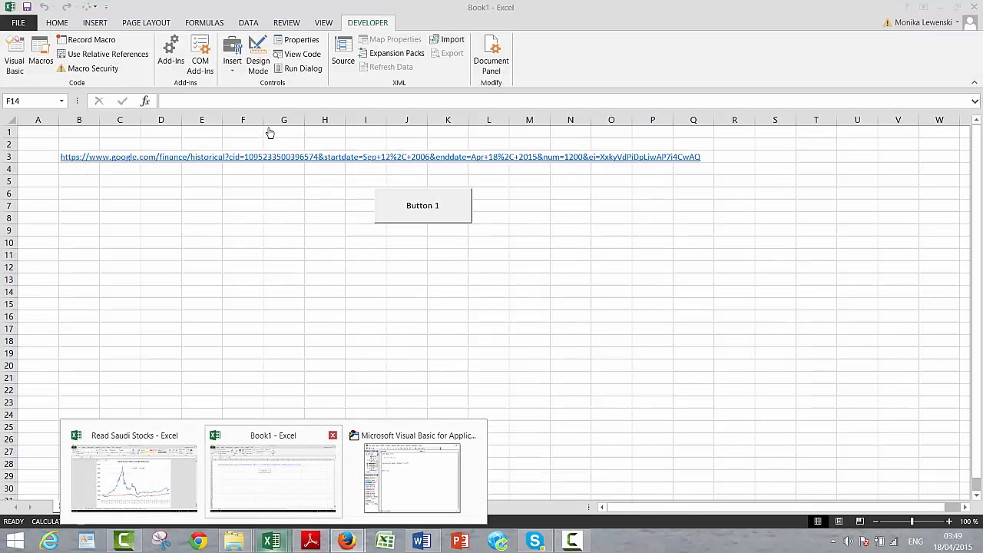
pyautogui.click(272, 478)
pyautogui.click(161, 268)
pyautogui.press('Up')
pyautogui.press('Up')
pyautogui.press('Up')
pyautogui.press('Up')
pyautogui.press('Up')
pyautogui.press('Up')
pyautogui.press('Up')
pyautogui.press('Up')
pyautogui.press('Up')
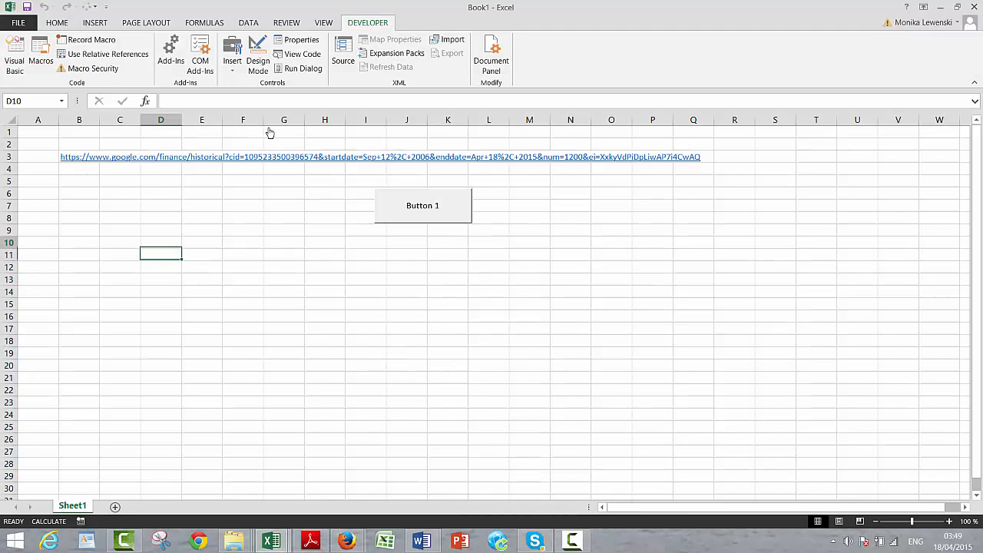
pyautogui.press('Left')
pyautogui.press('Left')
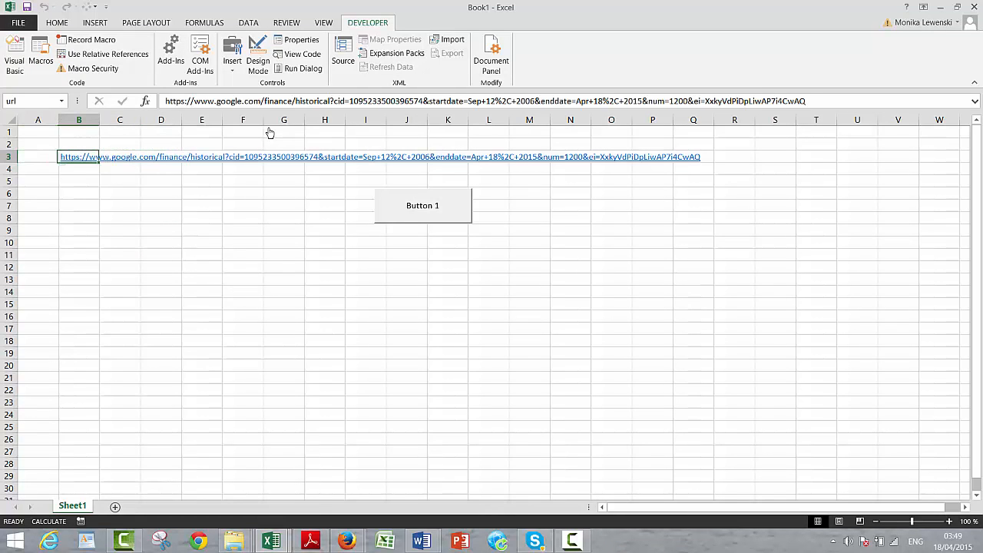
pyautogui.hotkey('ctrl', 'v')
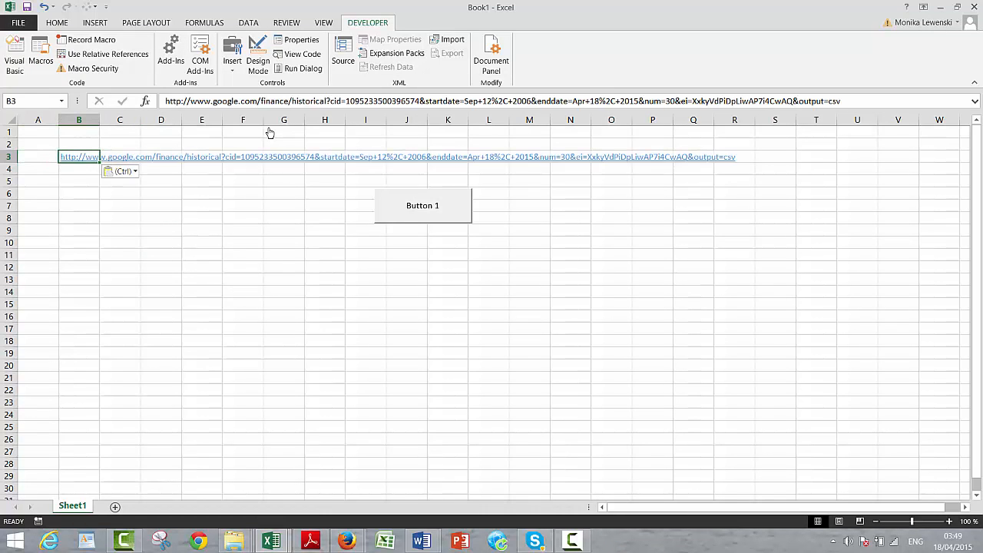
pyautogui.click(283, 279)
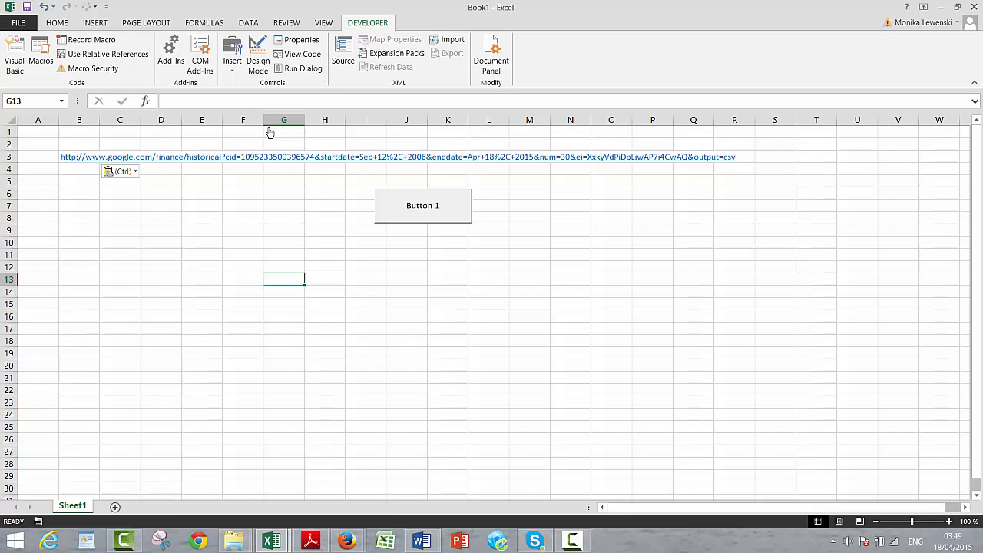
pyautogui.click(324, 243)
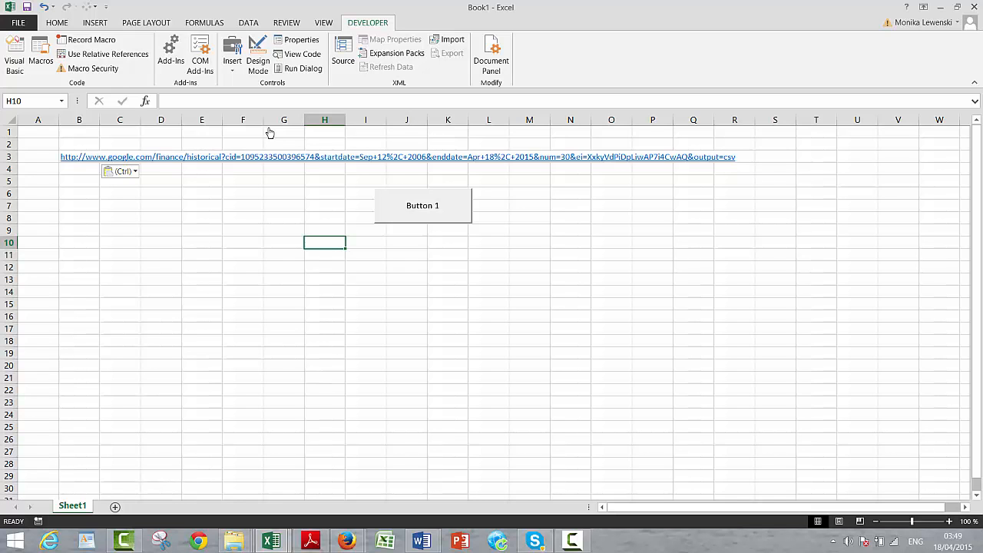
# Step: Run the macro from Button 1 with the CSV address and go to the last row of the returned prices
pyautogui.click(422, 206)
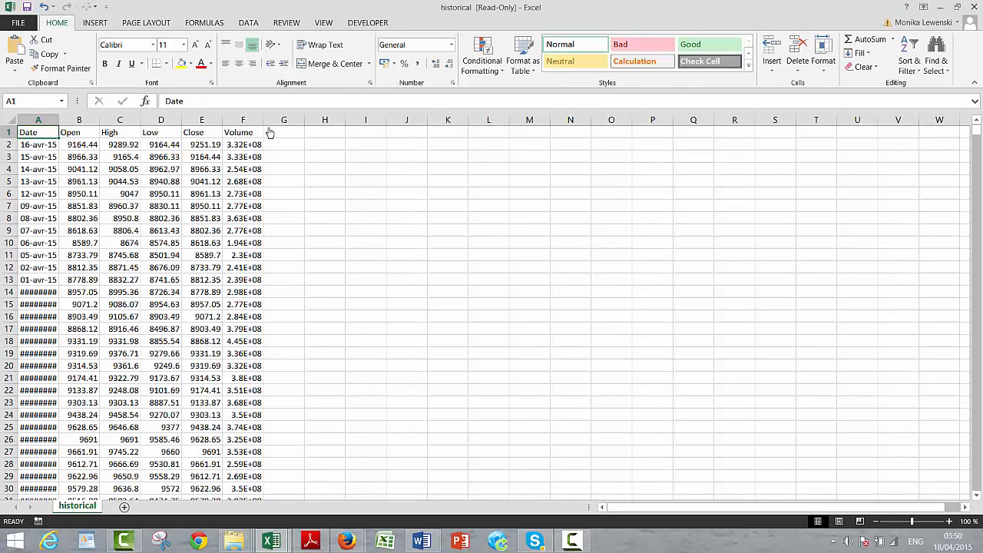
pyautogui.press('Down')
pyautogui.hotkey('ctrl', 'Down')
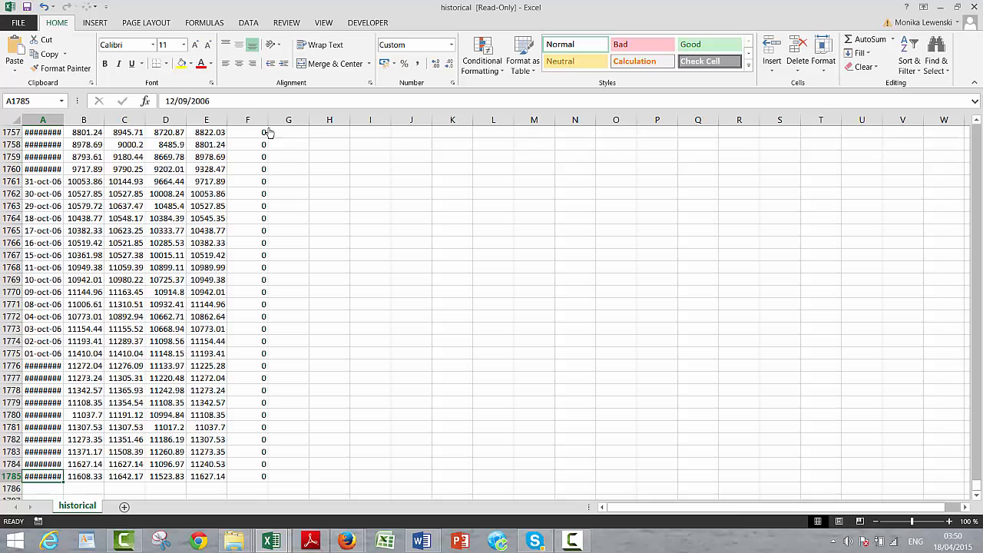
# Step: Widen column A so its dates display in full, and return to the last row of prices
pyautogui.press('Up')
pyautogui.press('Up')
pyautogui.press('Up')
pyautogui.press('Up')
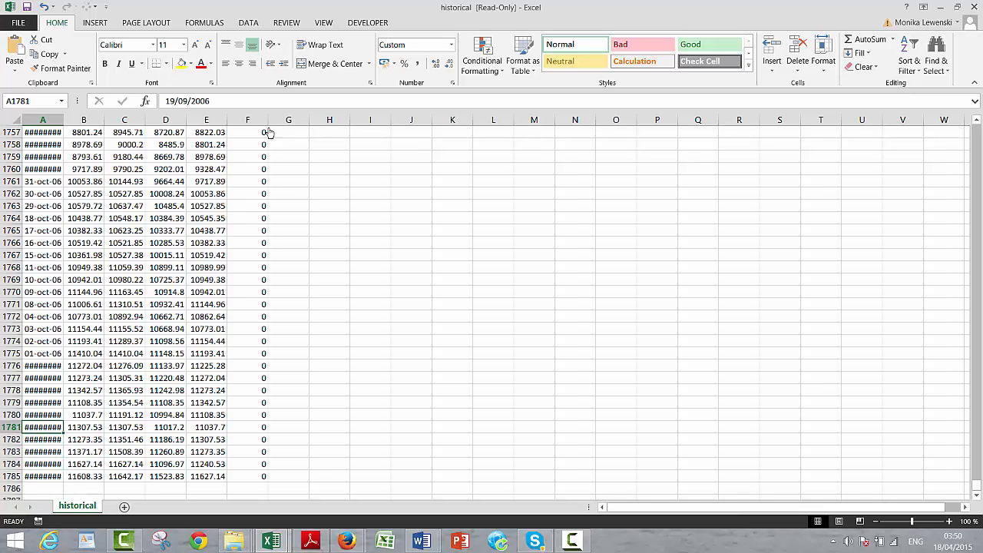
pyautogui.moveTo(64, 120); pyautogui.dragTo(88, 120)
pyautogui.press('Down')
pyautogui.press('Down')
pyautogui.press('Down')
pyautogui.press('Down')
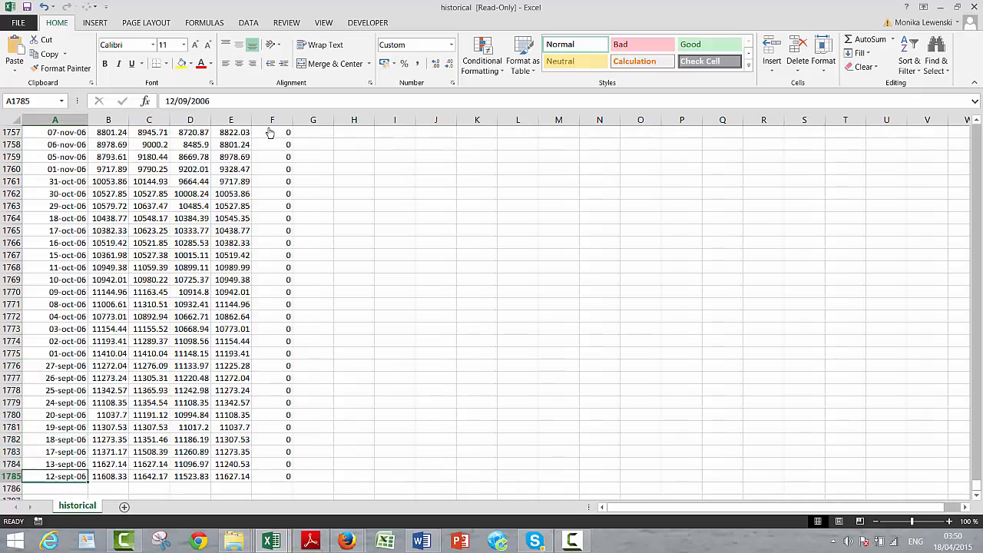
# Step: Examine the dates, prices and volumes in the returned history, going from the last row back towards the most recent entries
pyautogui.press('pageup')
pyautogui.press('pageup')
pyautogui.press('pageup')
pyautogui.press('pageup')
pyautogui.press('pageup')
pyautogui.press('pageup')
pyautogui.press('pageup')
pyautogui.press('pageup')
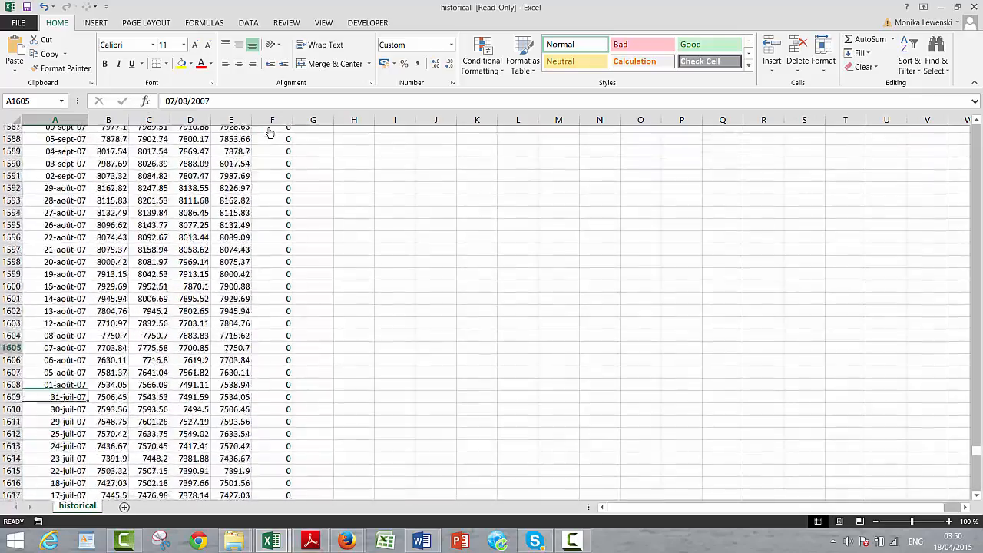
pyautogui.press('pageup')
pyautogui.press('pageup')
pyautogui.press('pageup')
pyautogui.press('pageup')
pyautogui.press('pageup')
pyautogui.press('pageup')
pyautogui.press('pageup')
pyautogui.press('pageup')
pyautogui.press('pageup')
pyautogui.press('pageup')
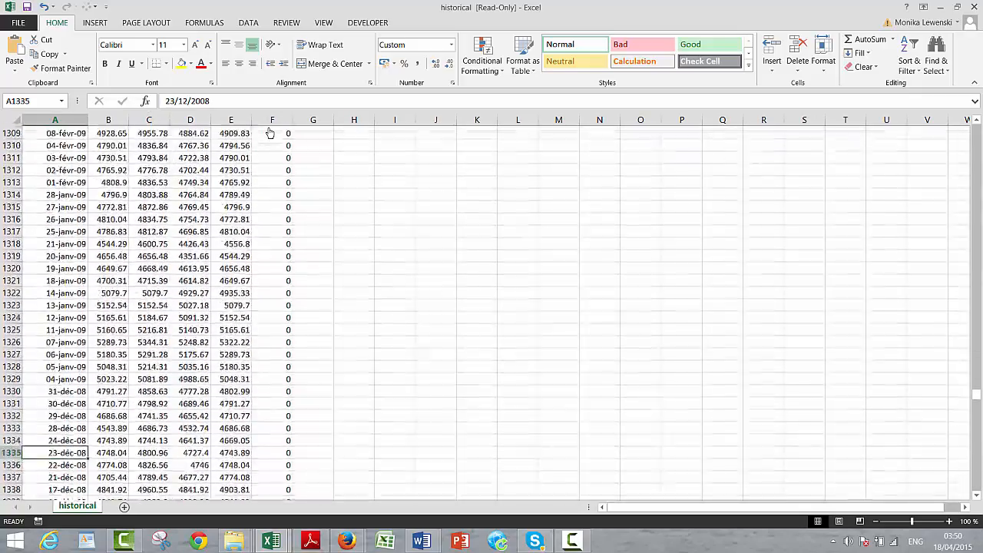
pyautogui.press('pageup')
pyautogui.press('pageup')
pyautogui.press('pageup')
pyautogui.press('pageup')
pyautogui.press('pageup')
pyautogui.press('pageup')
pyautogui.press('pageup')
pyautogui.press('pageup')
pyautogui.press('pageup')
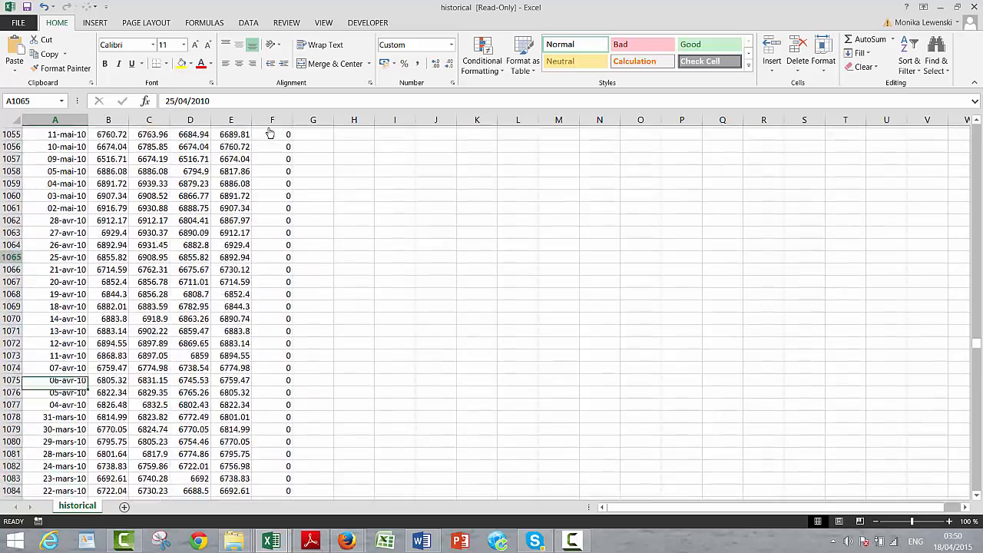
pyautogui.press('pageup')
pyautogui.press('pageup')
pyautogui.press('pageup')
pyautogui.press('pageup')
pyautogui.press('pageup')
pyautogui.press('pageup')
pyautogui.press('pageup')
pyautogui.press('pageup')
pyautogui.press('pageup')
pyautogui.press('pageup')
pyautogui.press('pageup')
pyautogui.press('pageup')
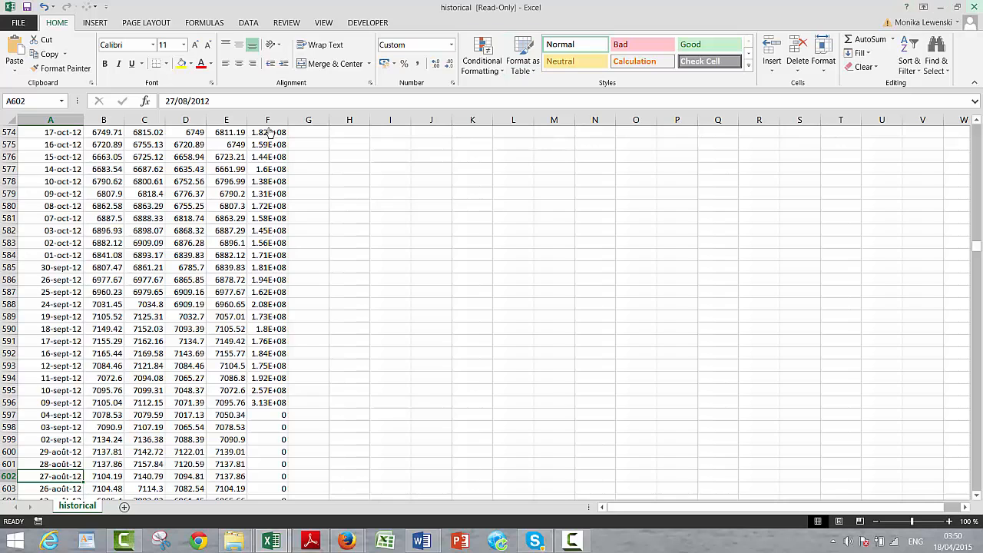
# Step: Close the historical workbook without saving its changes
pyautogui.hotkey('alt', 'F4')
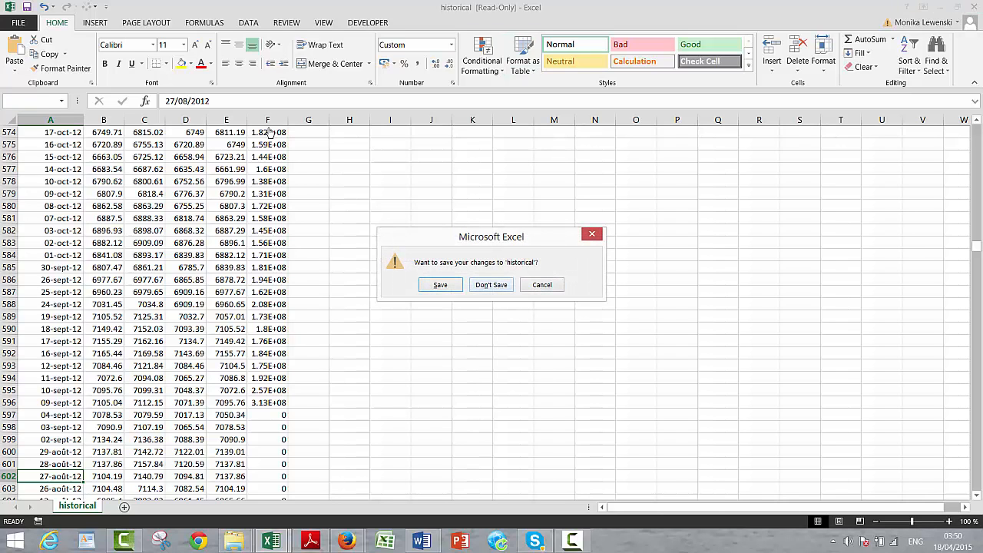
pyautogui.press('Tab')
pyautogui.press('Return')
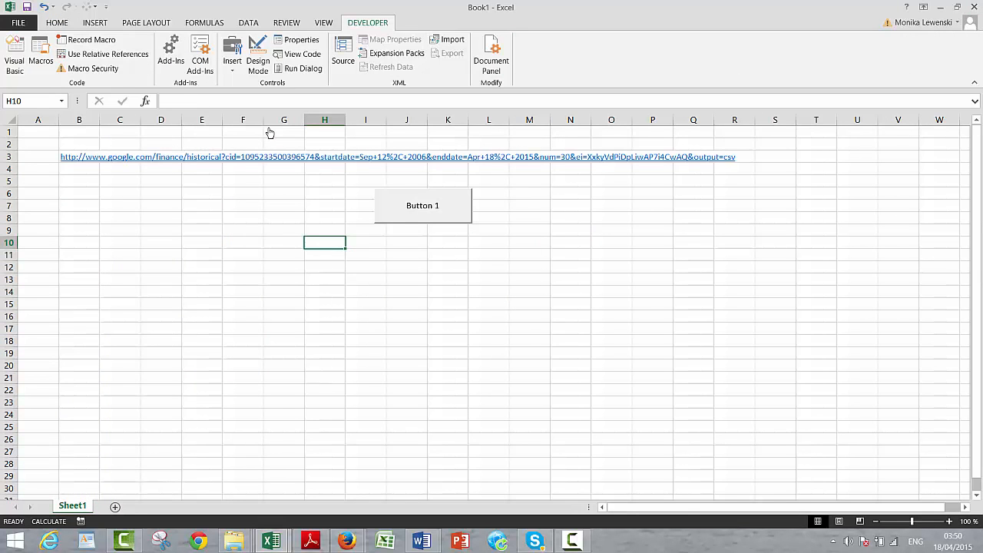
# Step: Edit the URL in cell B3 so that the year of its start date is 2004
pyautogui.press('Up')
pyautogui.press('Up')
pyautogui.press('Up')
pyautogui.press('Up')
pyautogui.press('Up')
pyautogui.press('Up')
pyautogui.press('Up')
pyautogui.press('Left')
pyautogui.press('Left')
pyautogui.press('Left')
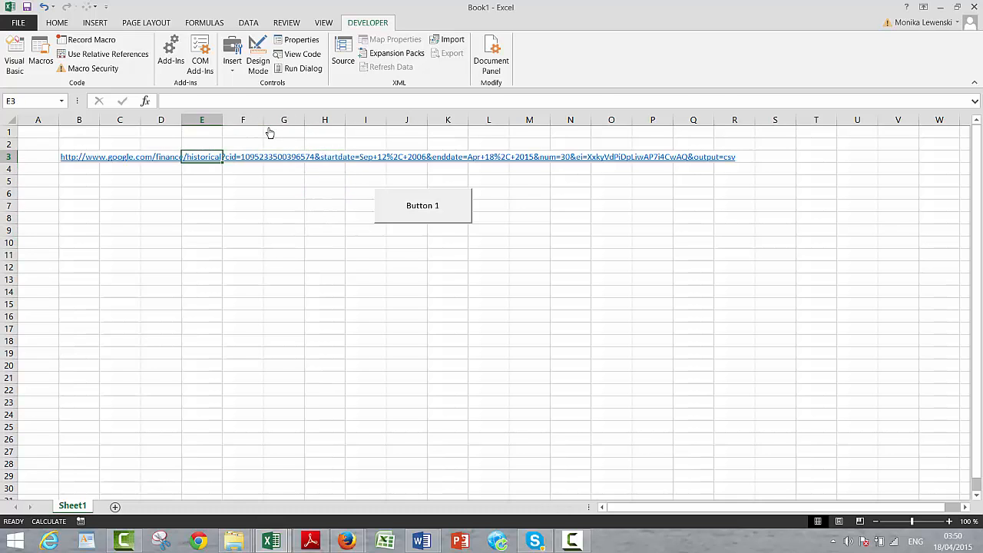
pyautogui.press('Left')
pyautogui.press('Left')
pyautogui.press('Left')
pyautogui.press('F2')
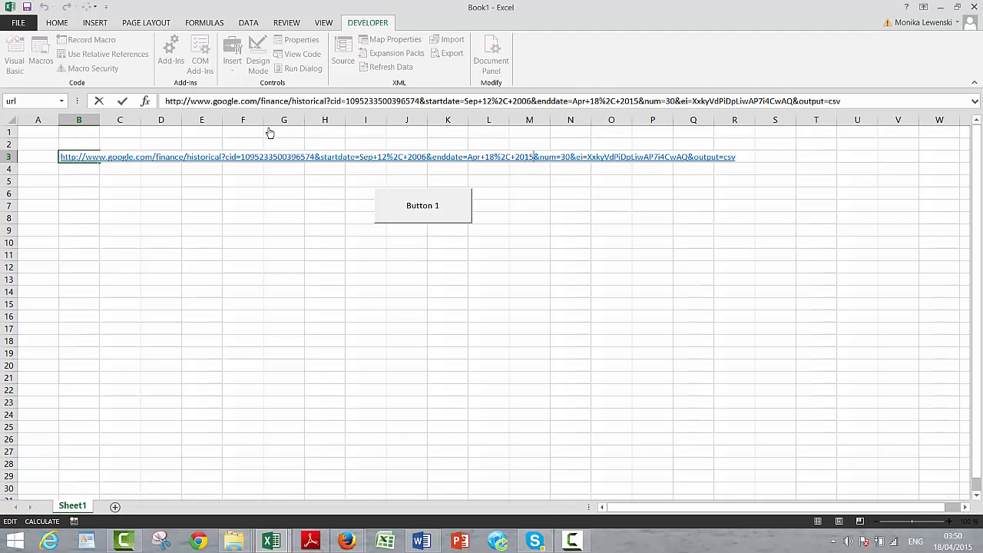
pyautogui.press('Left')
pyautogui.press('Left')
pyautogui.press('Left')
pyautogui.press('Left')
pyautogui.press('Left')
pyautogui.press('Left')
pyautogui.press('Left')
pyautogui.press('Left')
pyautogui.press('BackSpace')
pyautogui.write('4')
pyautogui.click(324, 255)
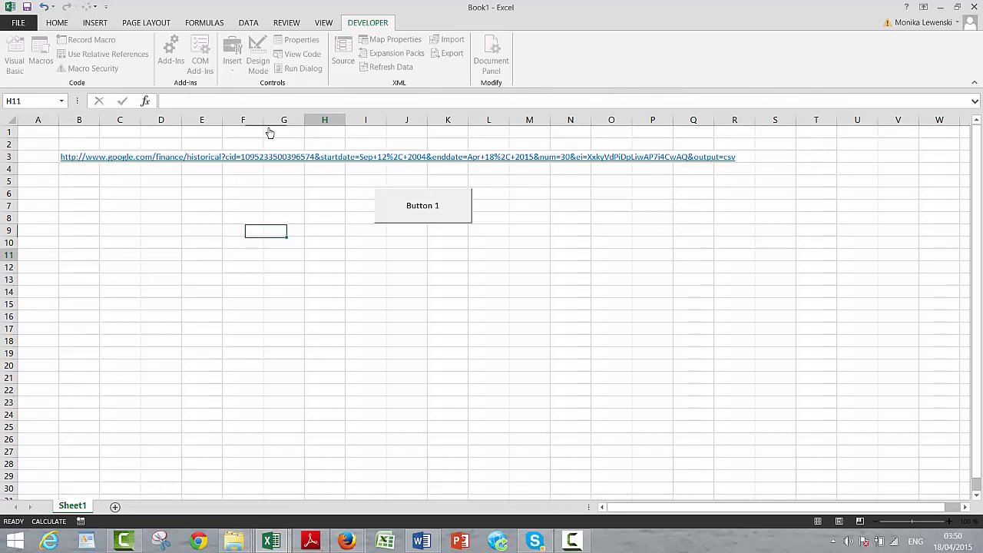
# Step: Run the macro from Button 1 with the 2004 start date and widen column A to show its dates in full
pyautogui.click(422, 206)
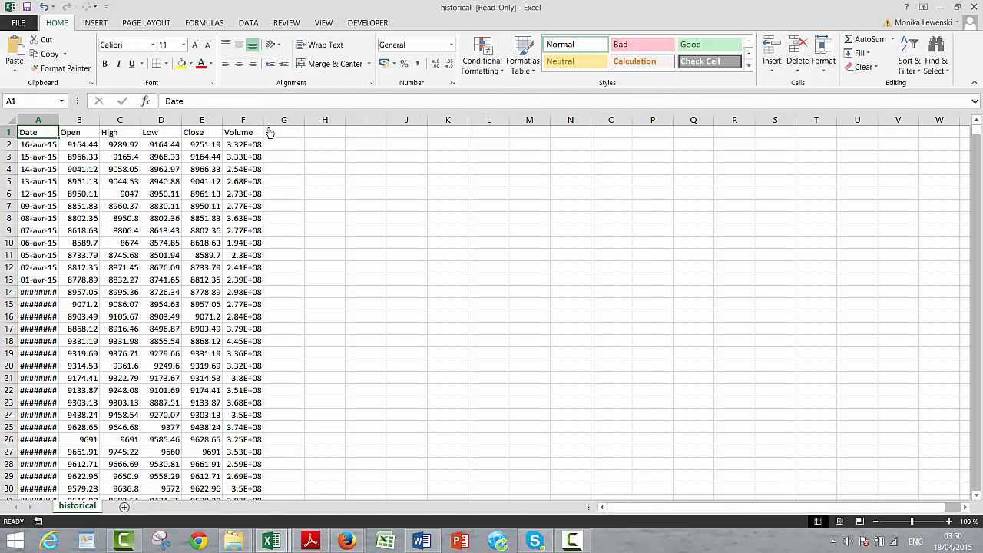
pyautogui.press('pagedown')
pyautogui.press('pagedown')
pyautogui.press('pagedown')
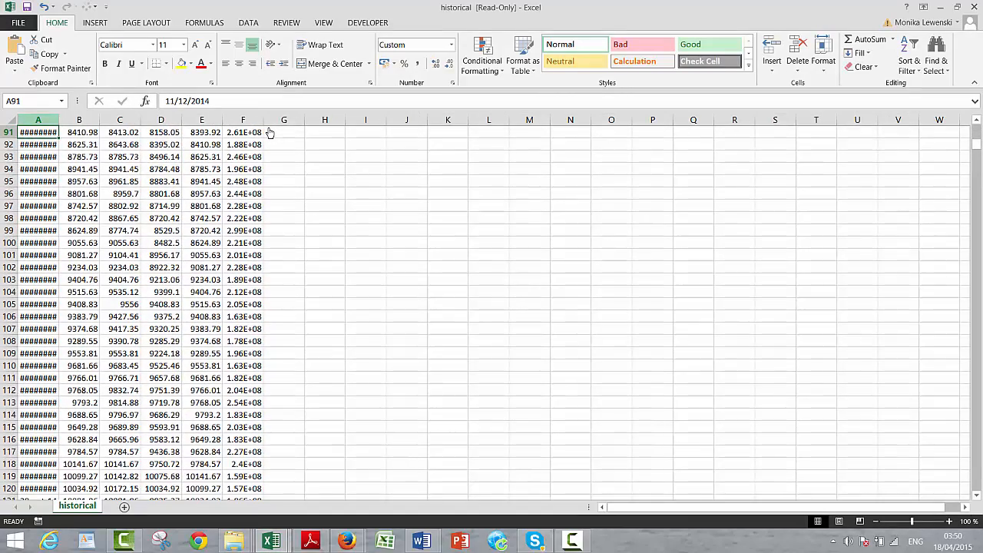
pyautogui.moveTo(59, 120); pyautogui.dragTo(73, 119)
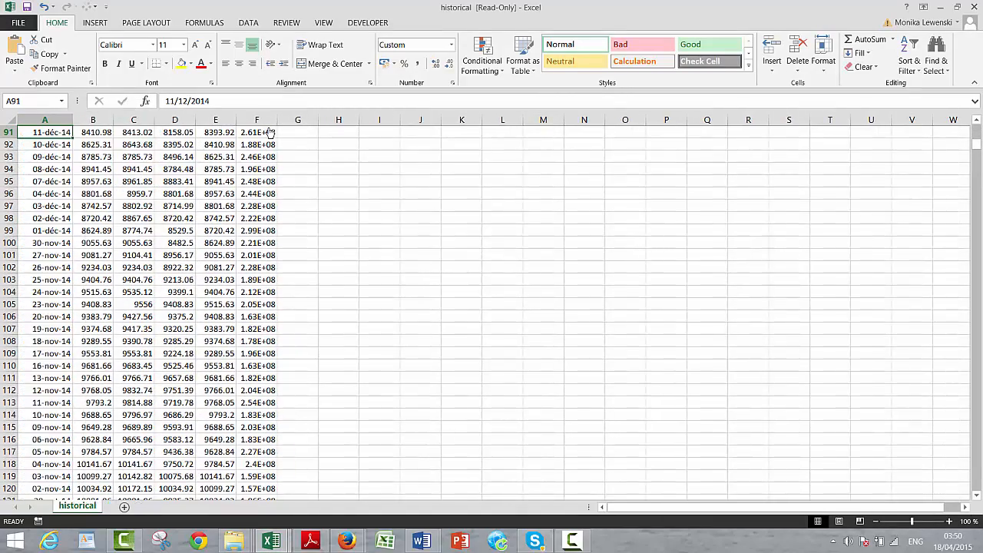
# Step: Page down through the returned prices and go to the last row to check the earliest date
pyautogui.press('pagedown')
pyautogui.press('pagedown')
pyautogui.press('pagedown')
pyautogui.press('pagedown')
pyautogui.press('pagedown')
pyautogui.press('pagedown')
pyautogui.press('pagedown')
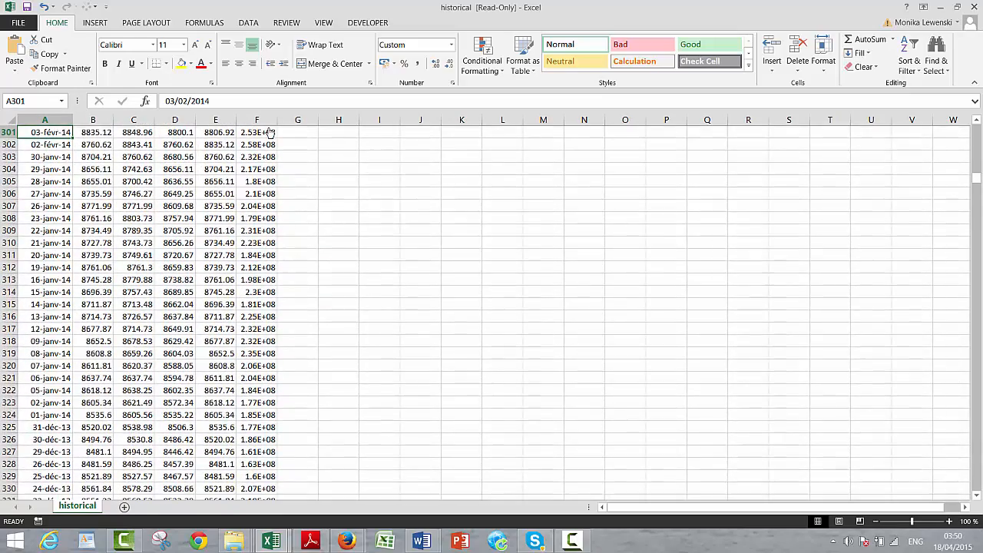
pyautogui.hotkey('ctrl', 'Down')
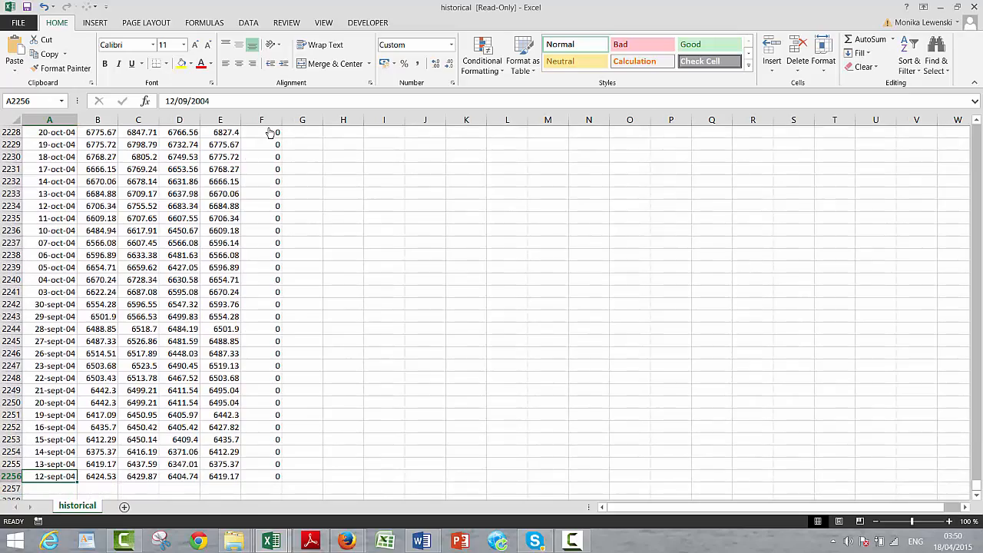
# Step: Look back up through the price history from its earliest row, checking the dates, prices and volumes
pyautogui.press('pageup')
pyautogui.press('pageup')
pyautogui.press('pageup')
pyautogui.press('pageup')
pyautogui.press('pageup')
pyautogui.press('pageup')
pyautogui.press('pageup')
pyautogui.press('pageup')
pyautogui.press('pageup')
pyautogui.press('pageup')
pyautogui.press('pageup')
pyautogui.press('pageup')
pyautogui.press('pageup')
pyautogui.press('pageup')
pyautogui.press('pageup')
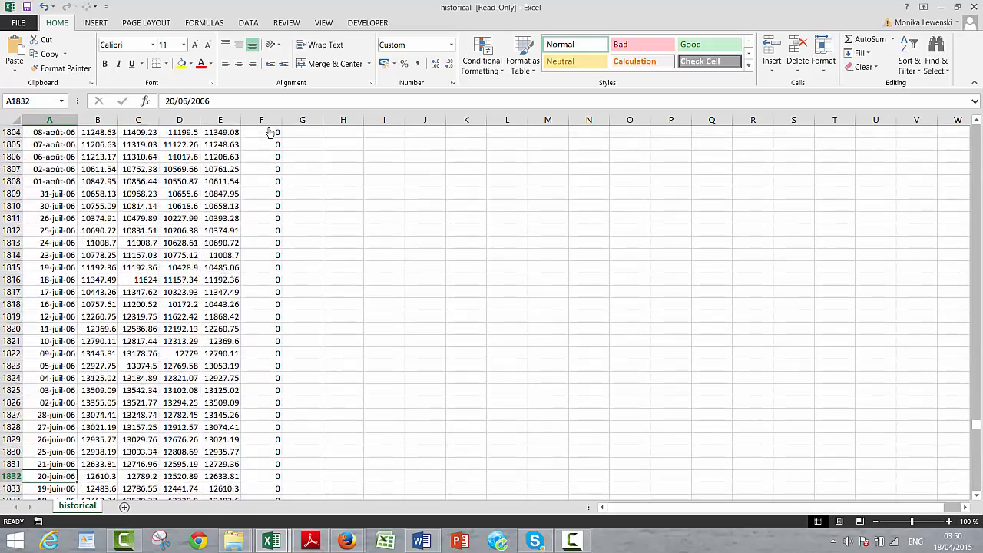
pyautogui.press('pageup')
pyautogui.press('pageup')
pyautogui.press('pageup')
pyautogui.press('pageup')
pyautogui.press('pageup')
pyautogui.press('pageup')
pyautogui.press('pageup')
pyautogui.press('pageup')
pyautogui.press('pageup')
pyautogui.press('pageup')
pyautogui.press('pageup')
pyautogui.press('pageup')
pyautogui.press('pageup')
pyautogui.press('pageup')
pyautogui.press('pageup')
pyautogui.press('pageup')
pyautogui.press('pageup')
pyautogui.press('pageup')
pyautogui.press('pageup')
pyautogui.press('pageup')
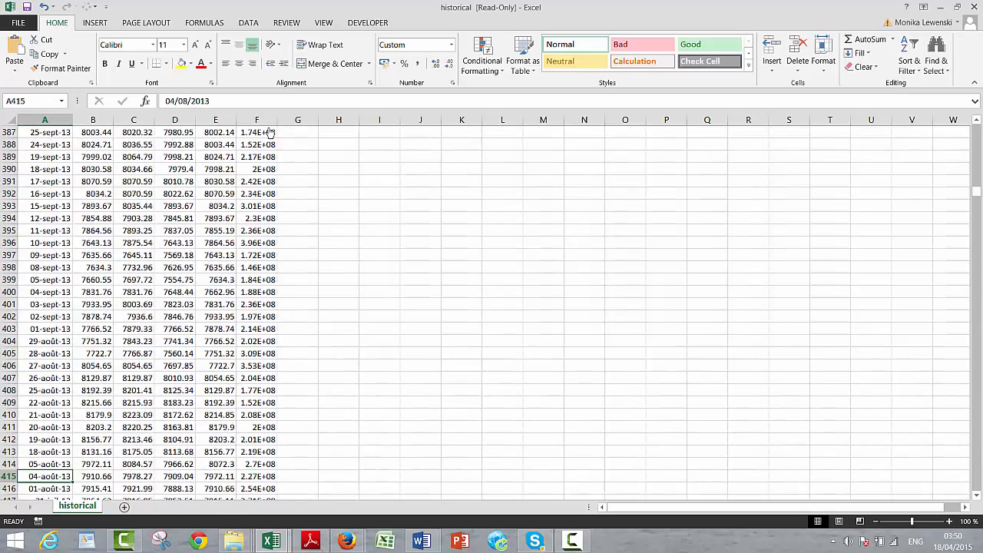
# Step: Return to Book1 and change the start date's year in the URL in cell B3 to 2000
pyautogui.hotkey('alt', 'Tab')
pyautogui.hotkey('alt', 'Tab')
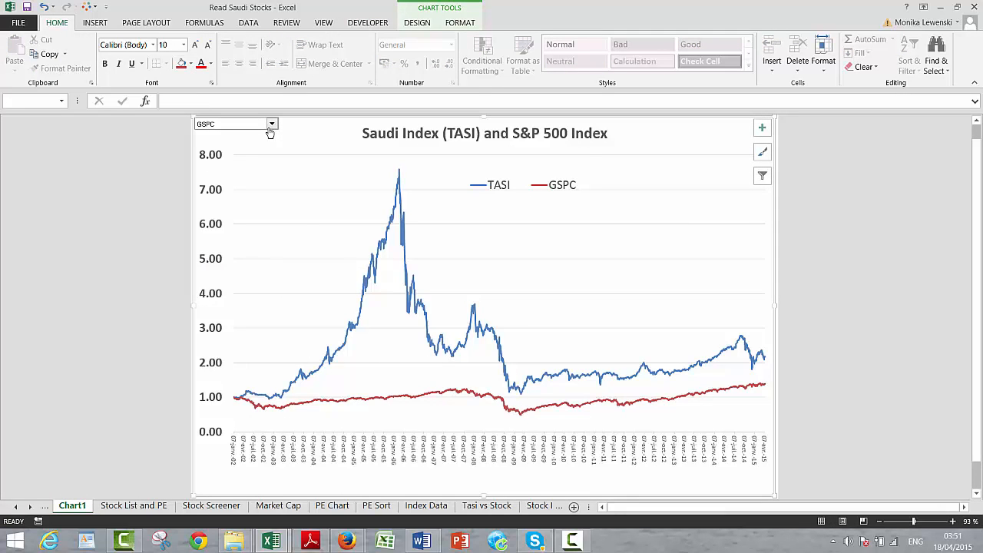
pyautogui.hotkey('alt', 'Tab')
pyautogui.press('Up')
pyautogui.press('Up')
pyautogui.press('Up')
pyautogui.press('Up')
pyautogui.press('Up')
pyautogui.press('Up')
pyautogui.press('Up')
pyautogui.press('Up')
pyautogui.press('Up')
pyautogui.press('Up')
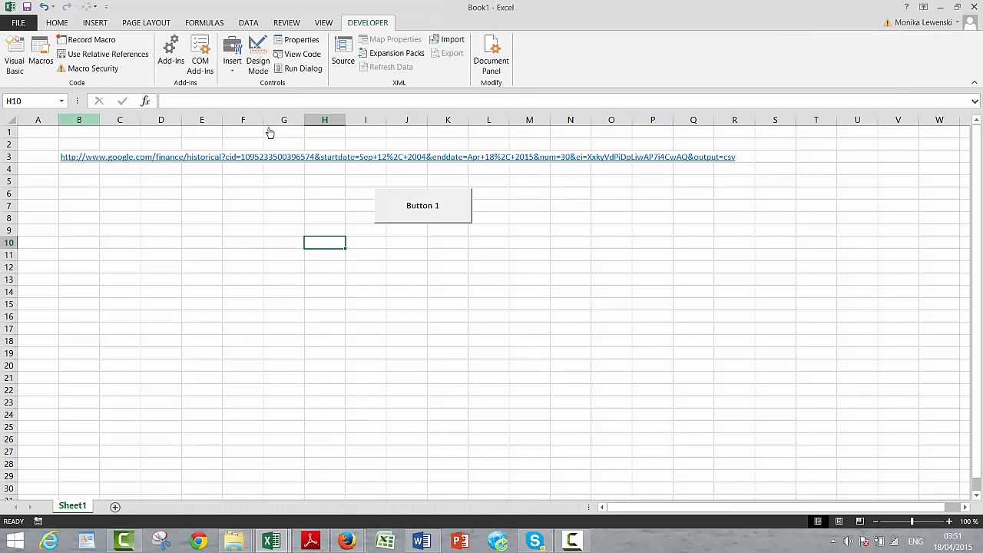
pyautogui.press('Down')
pyautogui.press('Down')
pyautogui.press('Left')
pyautogui.press('Left')
pyautogui.press('Left')
pyautogui.press('Left')
pyautogui.press('Left')
pyautogui.press('Left')
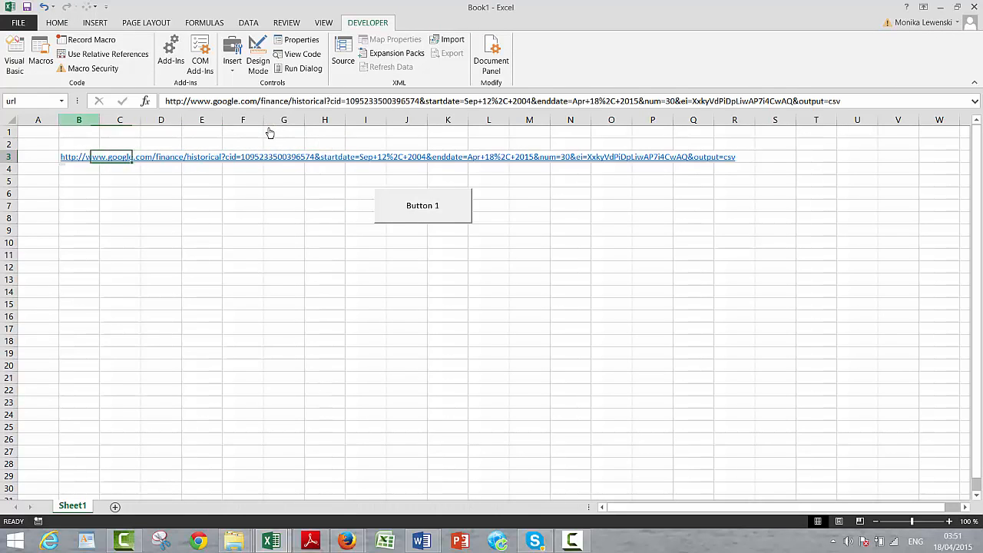
pyautogui.press('F2')
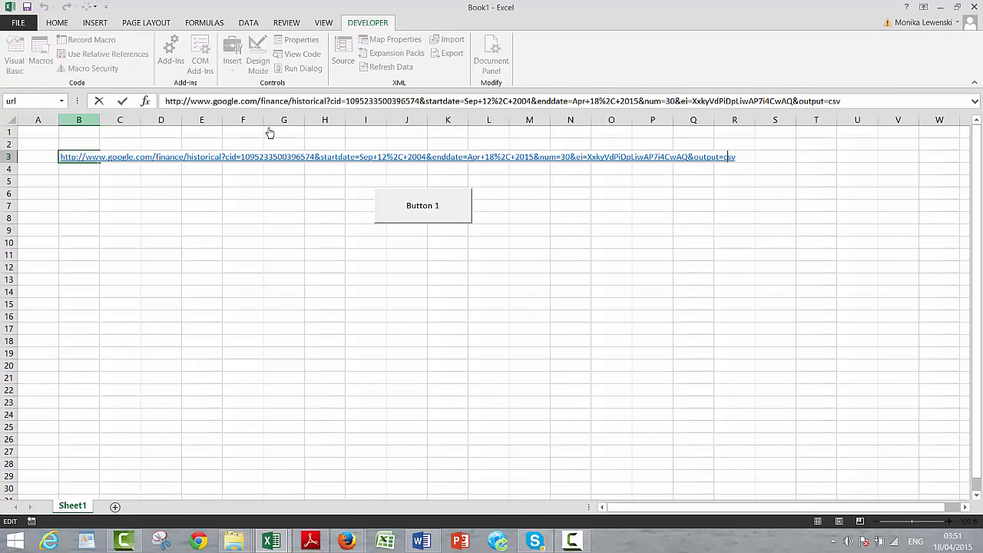
pyautogui.press('Left')
pyautogui.press('Left')
pyautogui.press('Left')
pyautogui.press('Left')
pyautogui.press('Left')
pyautogui.press('Left')
pyautogui.press('Left')
pyautogui.press('Left')
pyautogui.press('Left')
pyautogui.press('Left')
pyautogui.press('Left')
pyautogui.press('Left')
pyautogui.press('Left')
pyautogui.press('Left')
pyautogui.press('Left')
pyautogui.press('BackSpace')
pyautogui.write('0')
pyautogui.click(160, 291)
# Step: Close the historical workbook without saving and run the macro from Button 1 again with the 2000 start date
pyautogui.hotkey('alt', 'Tab')
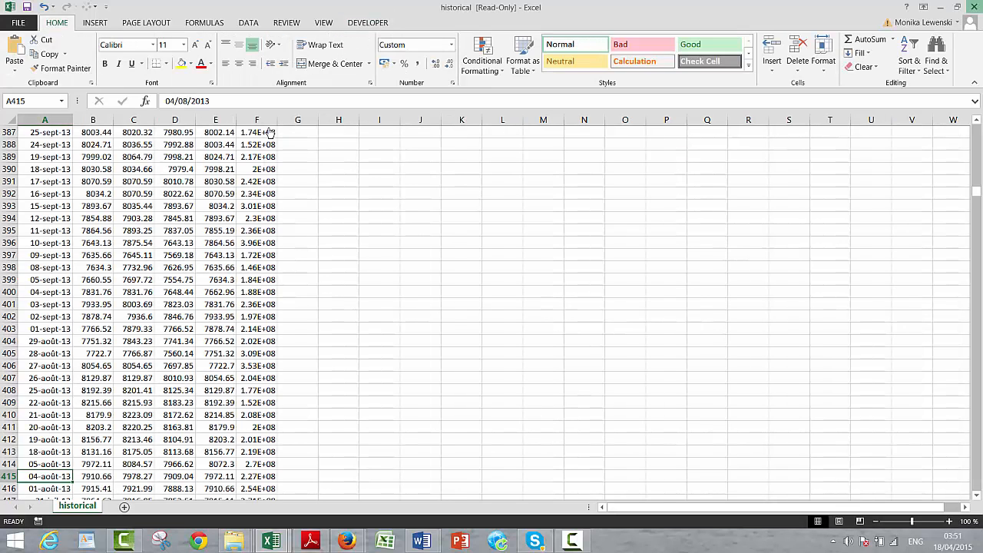
pyautogui.click(974, 7)
pyautogui.click(492, 285)
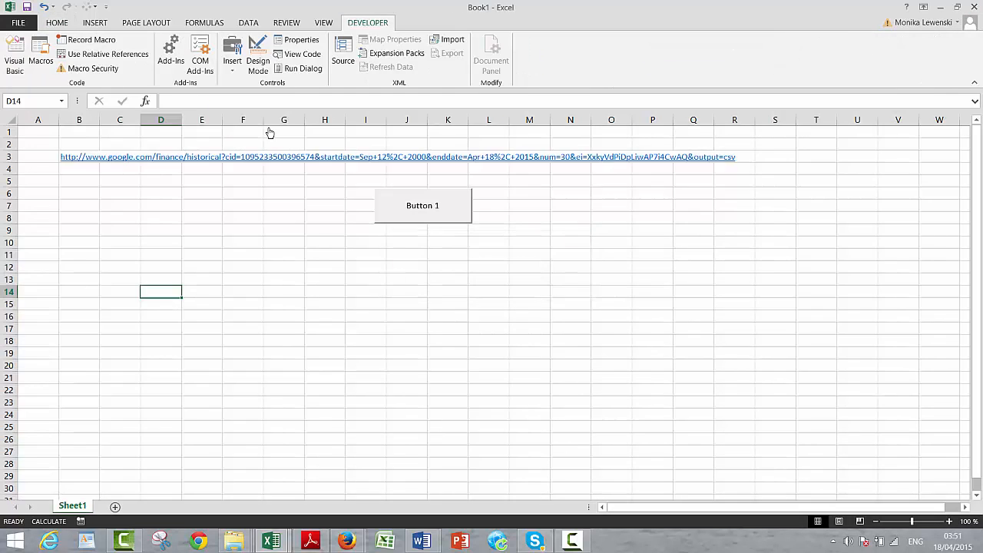
pyautogui.click(284, 292)
pyautogui.click(422, 206)
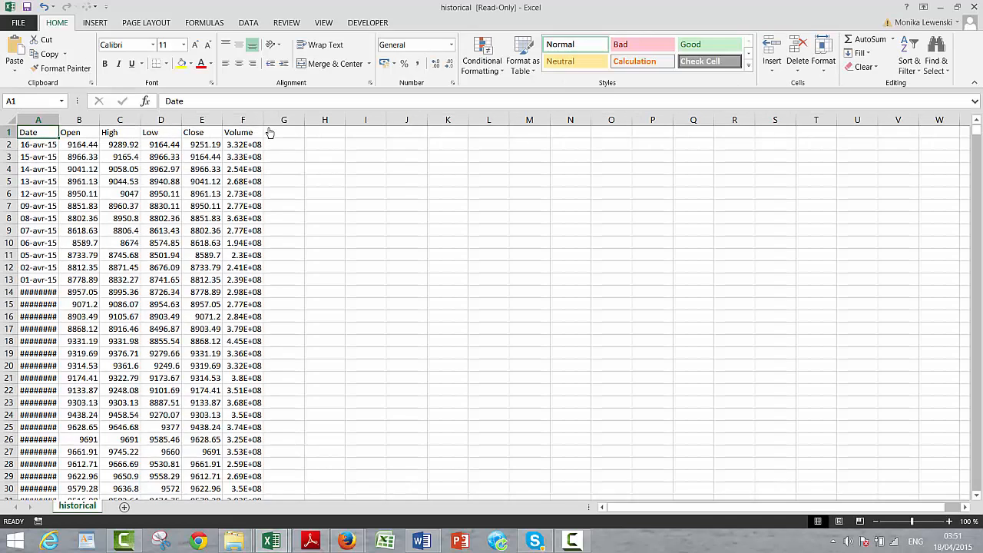
# Step: Go to the last row of the price history and widen column A to fit its dates
pyautogui.press('Down')
pyautogui.hotkey('ctrl', 'Down')
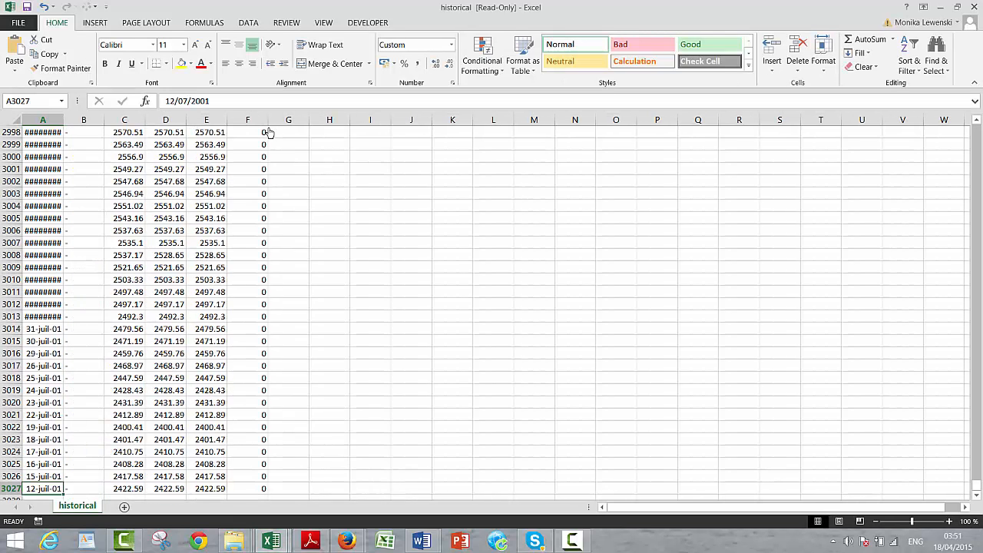
pyautogui.press('Down')
pyautogui.press('Up')
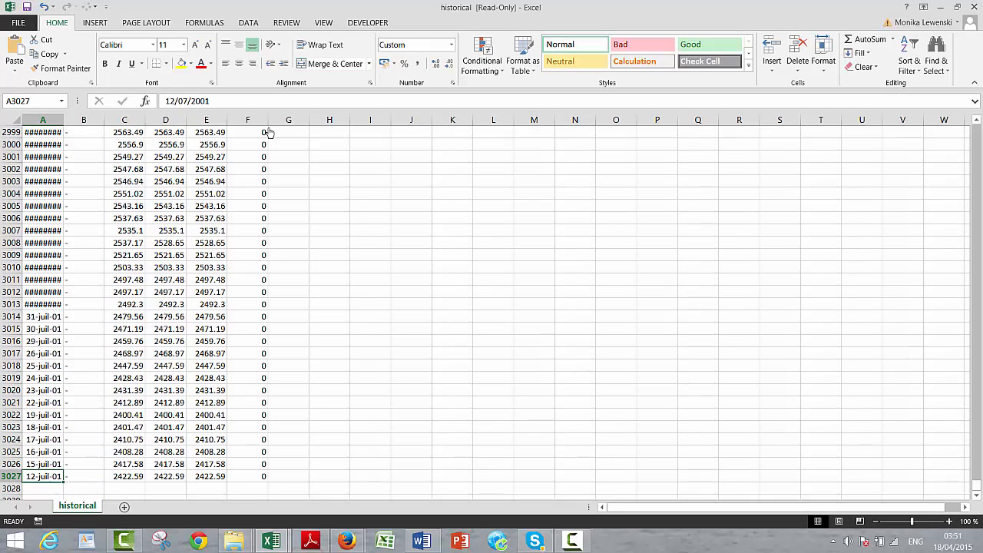
pyautogui.doubleClick(64, 120)
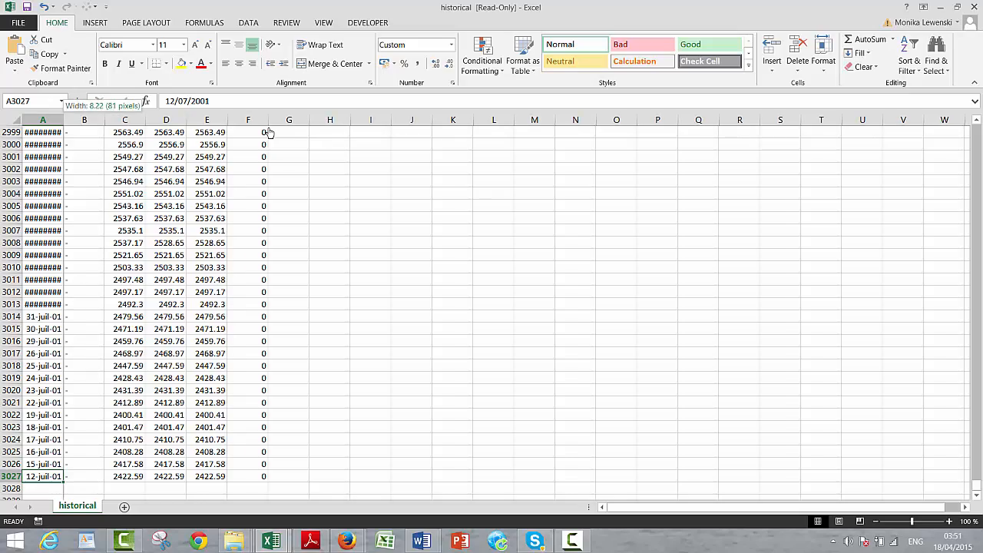
pyautogui.press('Up')
pyautogui.press('Up')
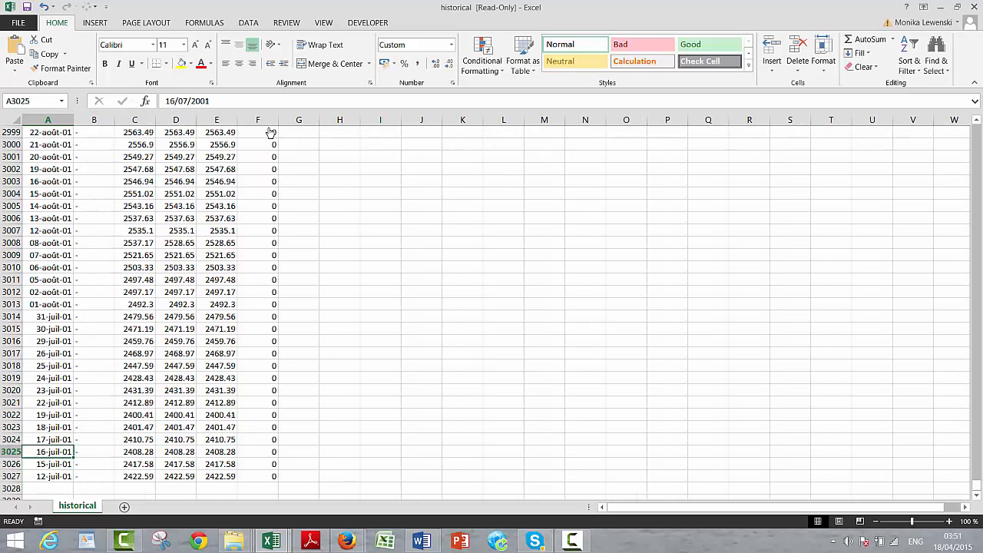
# Step: Look back up through the price history from its earliest rows and return to the header row
pyautogui.press('pageup')
pyautogui.press('pageup')
pyautogui.press('pageup')
pyautogui.press('pageup')
pyautogui.press('pageup')
pyautogui.press('pageup')
pyautogui.press('pageup')
pyautogui.press('pageup')
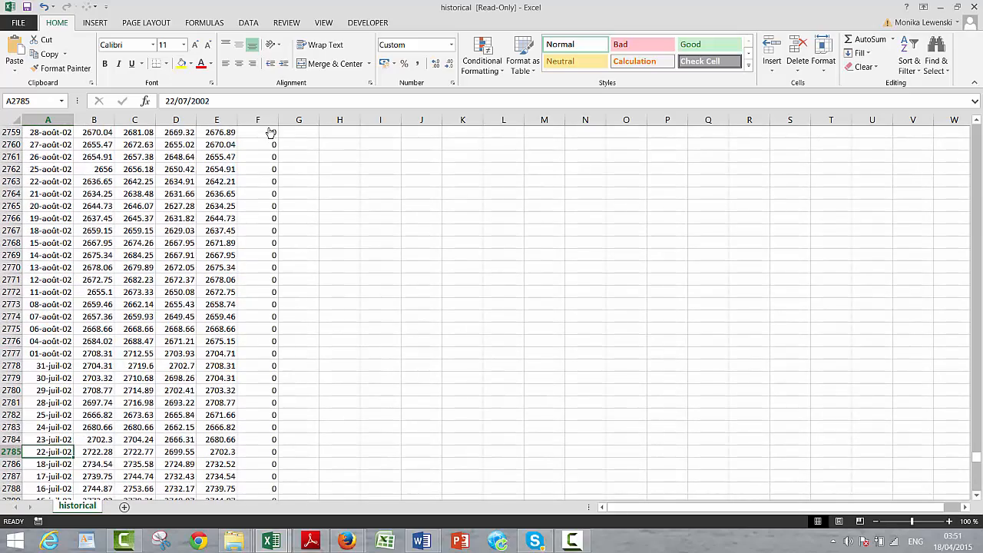
pyautogui.hotkey('ctrl', 'Home')
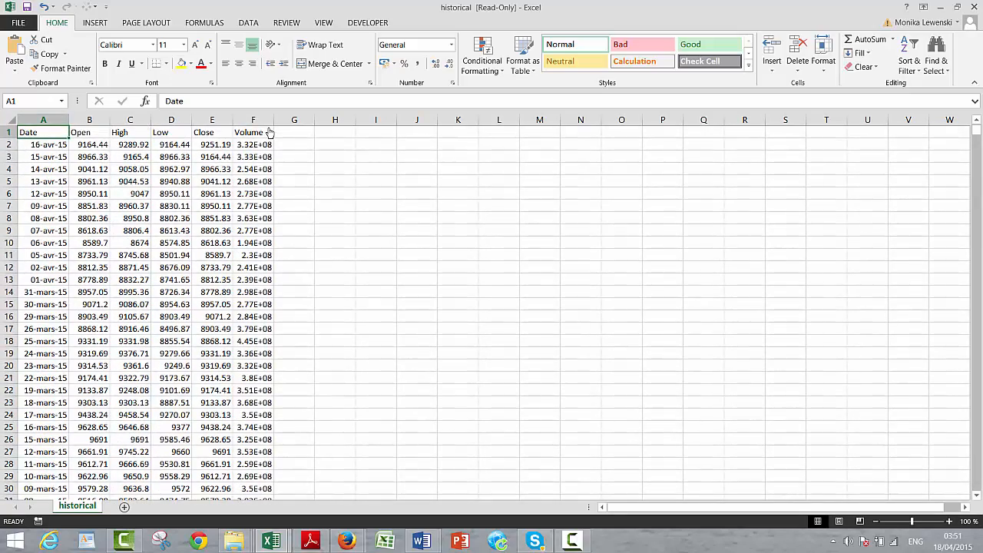
pyautogui.hotkey('ctrl', 'a')
pyautogui.hotkey('alt', 'd')
pyautogui.press('s')
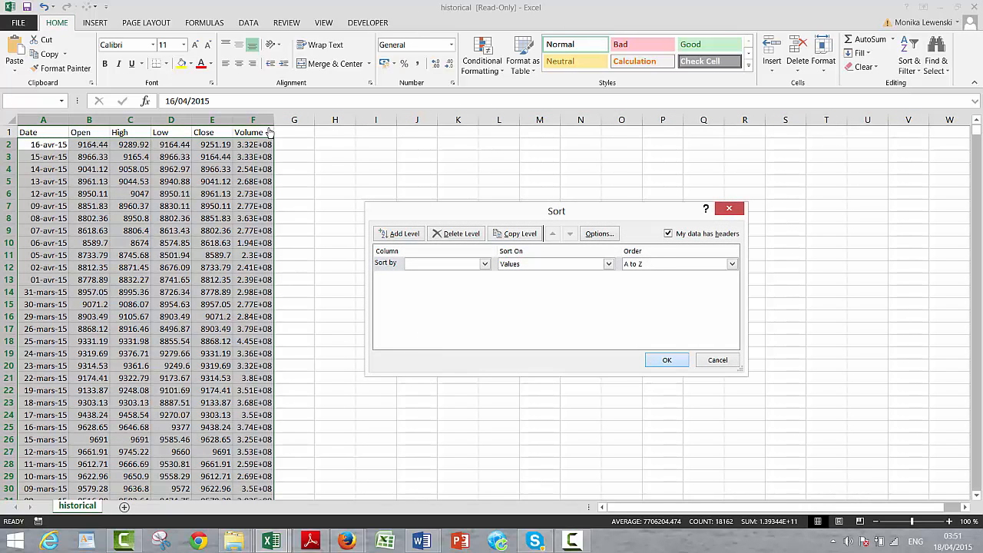
pyautogui.press('Return')
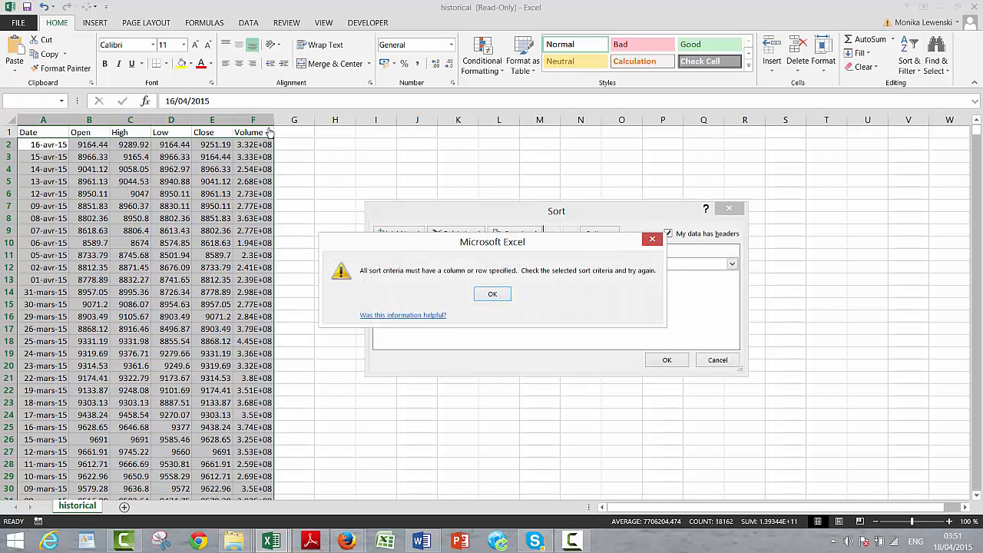
pyautogui.press('Return')
pyautogui.press('Escape')
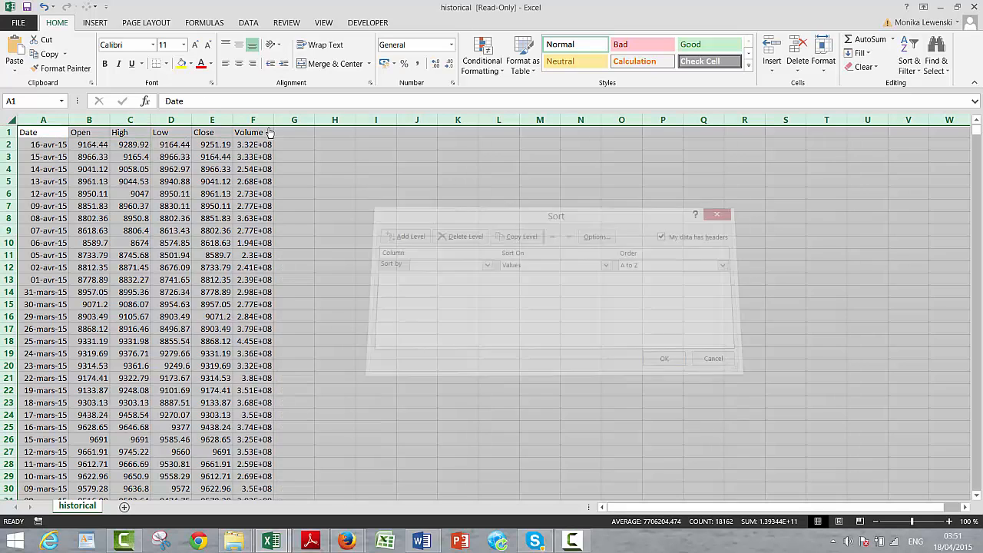
# Step: Sort the whole price history by date from oldest to newest
pyautogui.click(248, 23)
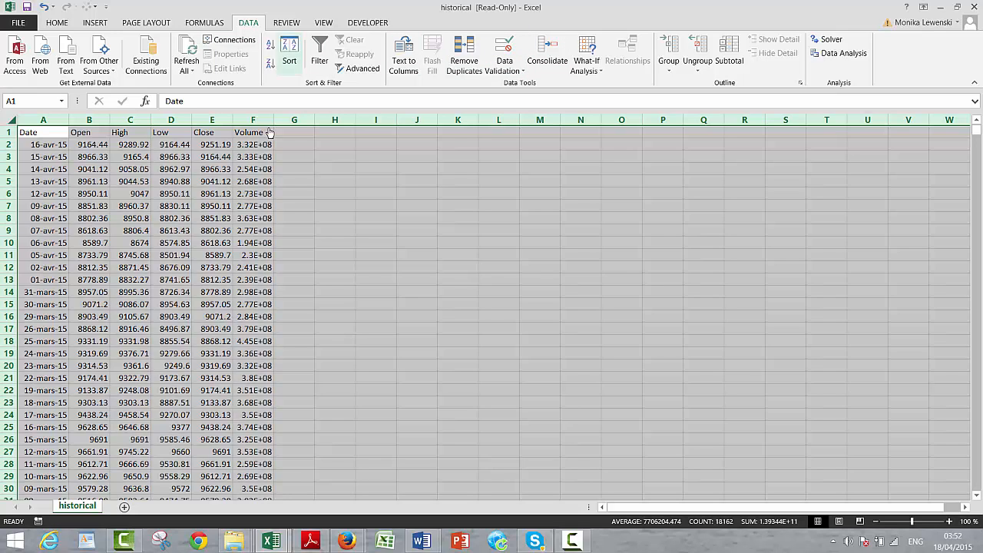
pyautogui.click(270, 44)
pyautogui.hotkey('ctrl', 'a')
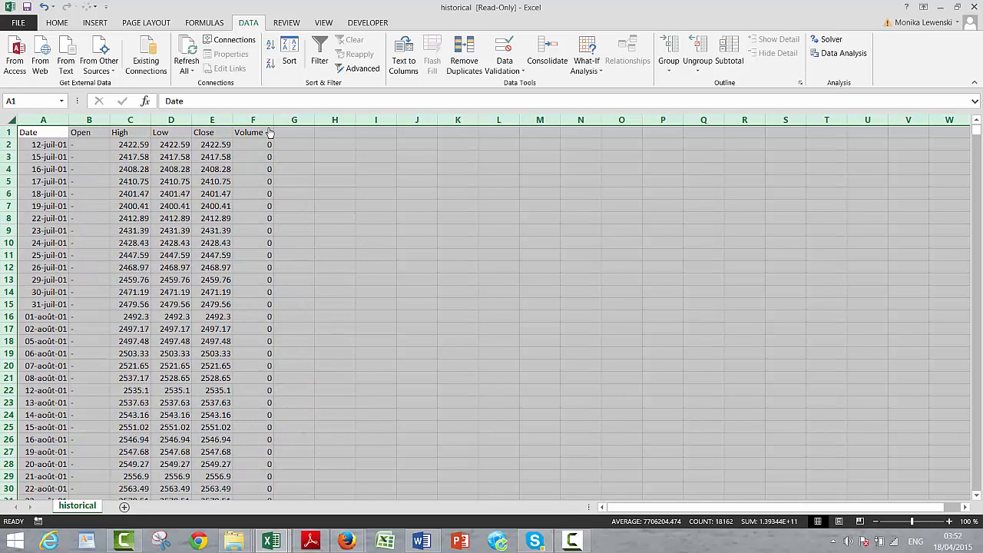
# Step: Group the Open, High and Low columns and collapse the group so only Date, Close and Volume show
pyautogui.click(212, 157)
pyautogui.press('Up')
pyautogui.press('Up')
pyautogui.press('Left')
pyautogui.press('Left')
pyautogui.press('Left')
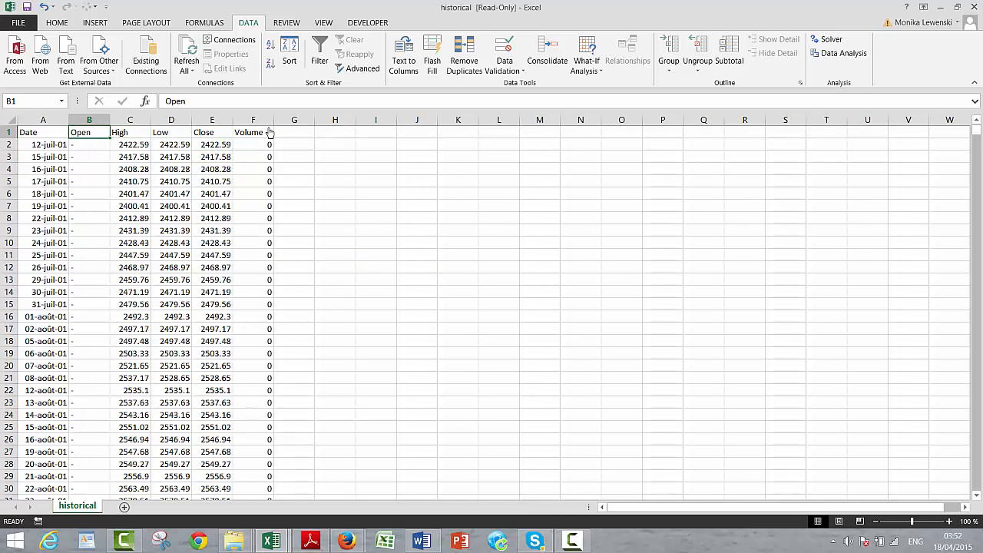
pyautogui.hotkey('ctrl', 'shift', 'Down')
pyautogui.hotkey('shift', 'Right')
pyautogui.hotkey('shift', 'Right')
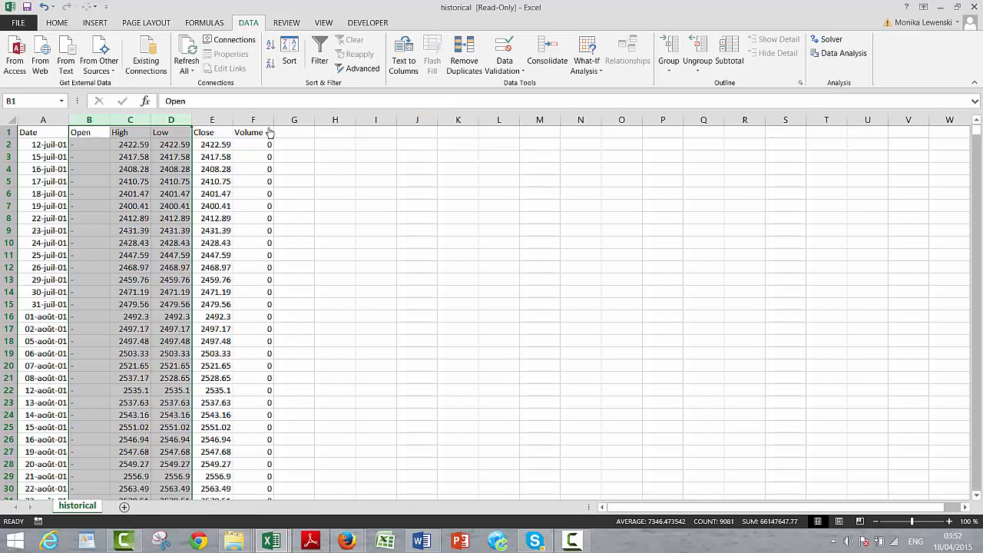
pyautogui.hotkey('shift', 'alt', 'Right')
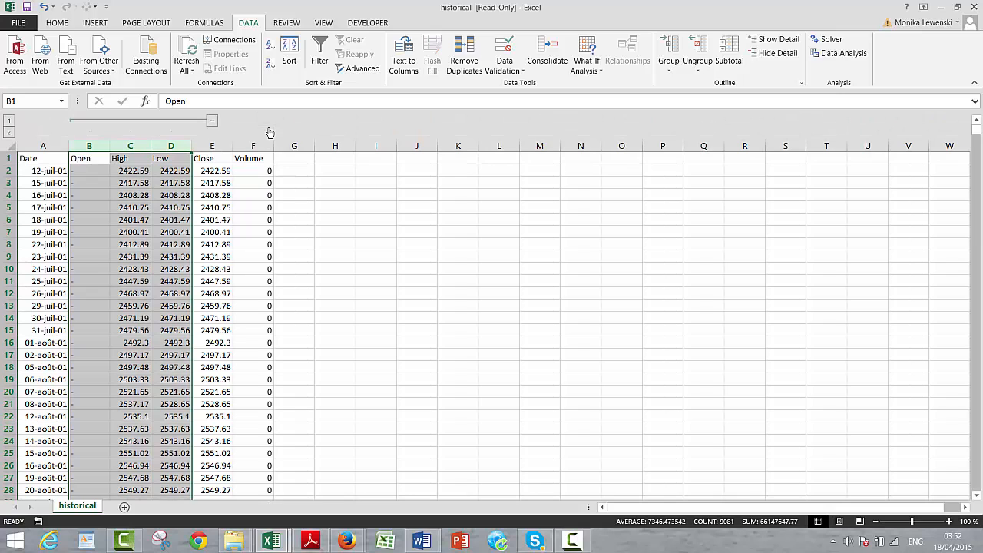
pyautogui.click(212, 120)
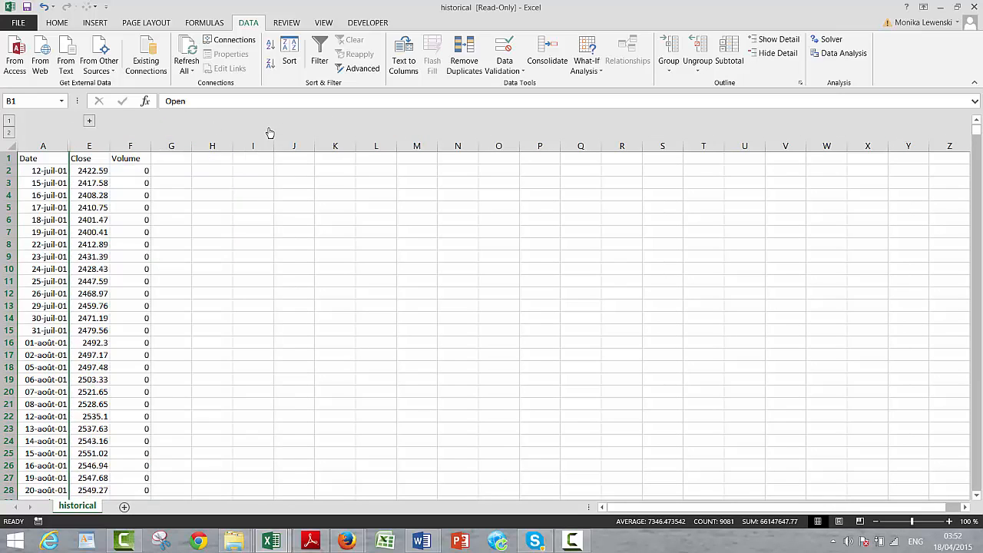
# Step: Create a chart on its own sheet from the Date and Close columns, from the headers through the last row
pyautogui.click(171, 219)
pyautogui.press('Left')
pyautogui.press('Left')
pyautogui.press('Left')
pyautogui.press('Up')
pyautogui.press('Up')
pyautogui.press('Up')
pyautogui.press('Up')
pyautogui.press('Up')
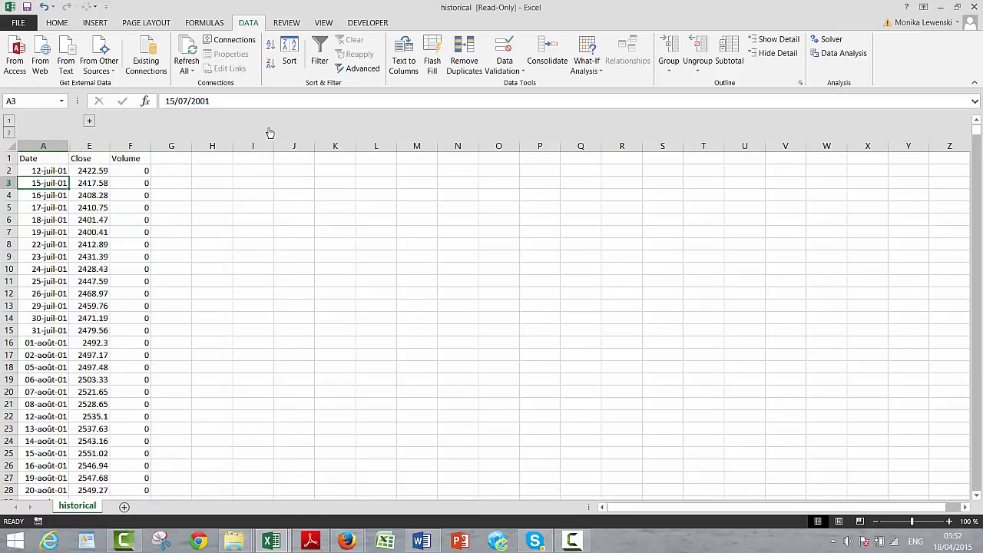
pyautogui.hotkey('shift', 'Right')
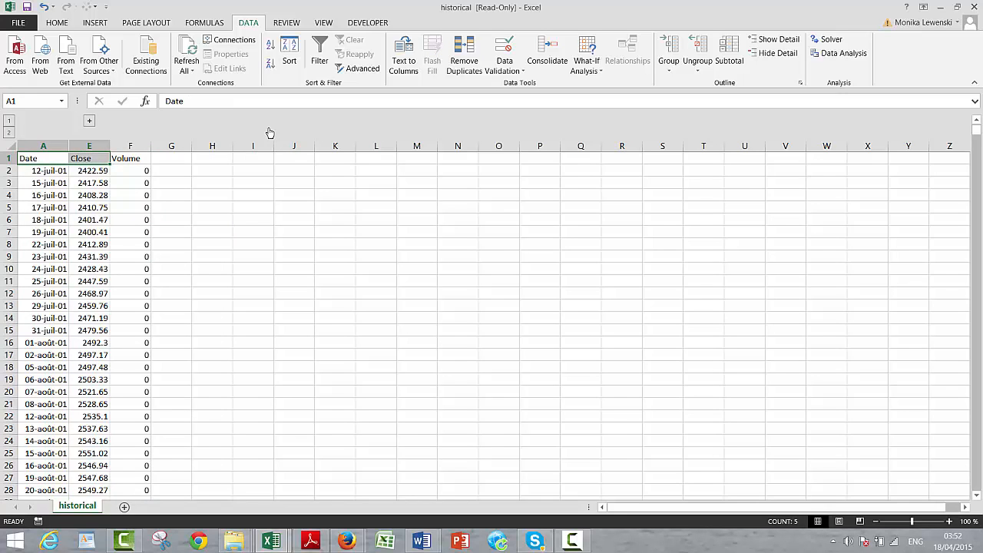
pyautogui.hotkey('ctrl', 'shift', 'Down')
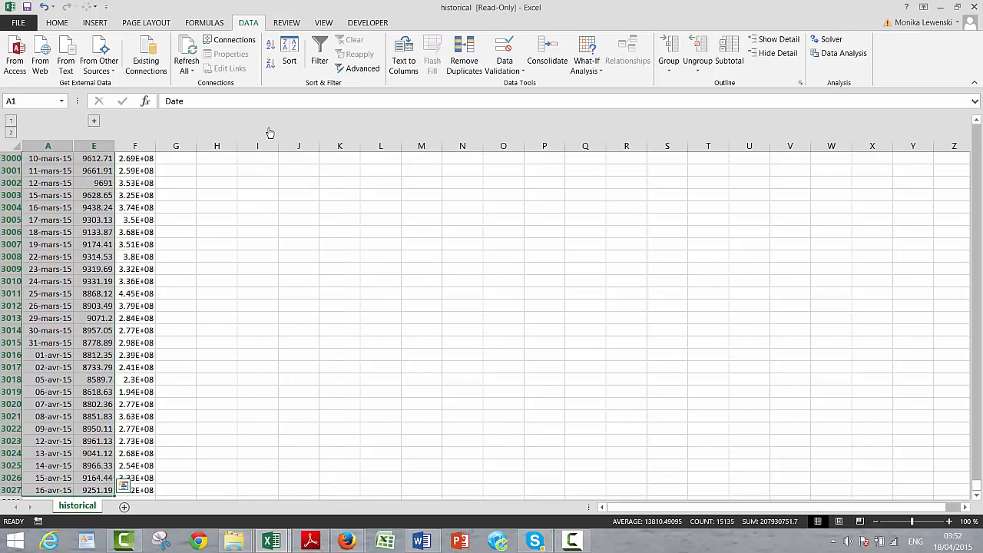
pyautogui.press('F11')
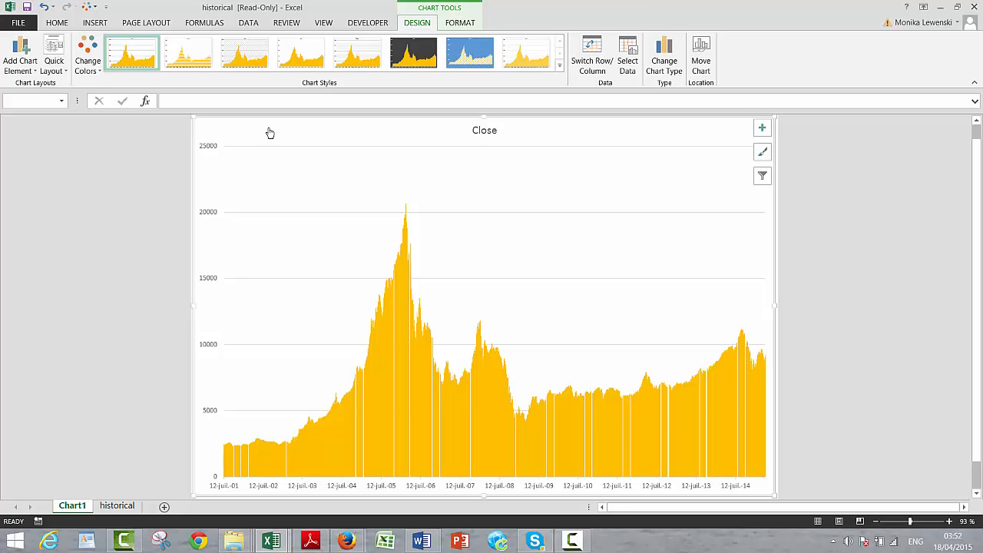
# Step: Delete the chart sheet and close the historical workbook without saving
pyautogui.hotkey('alt', 'e')
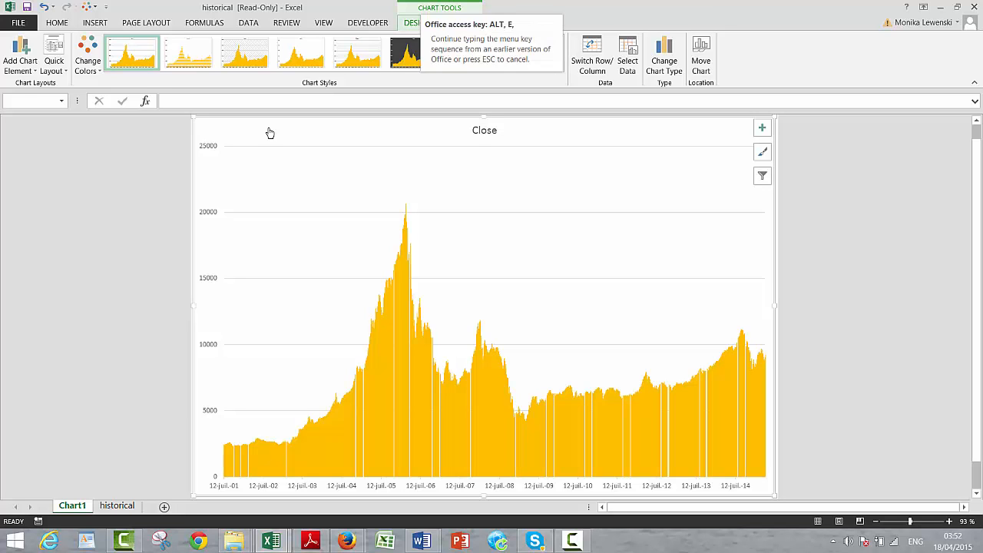
pyautogui.press('l')
pyautogui.press('Return')
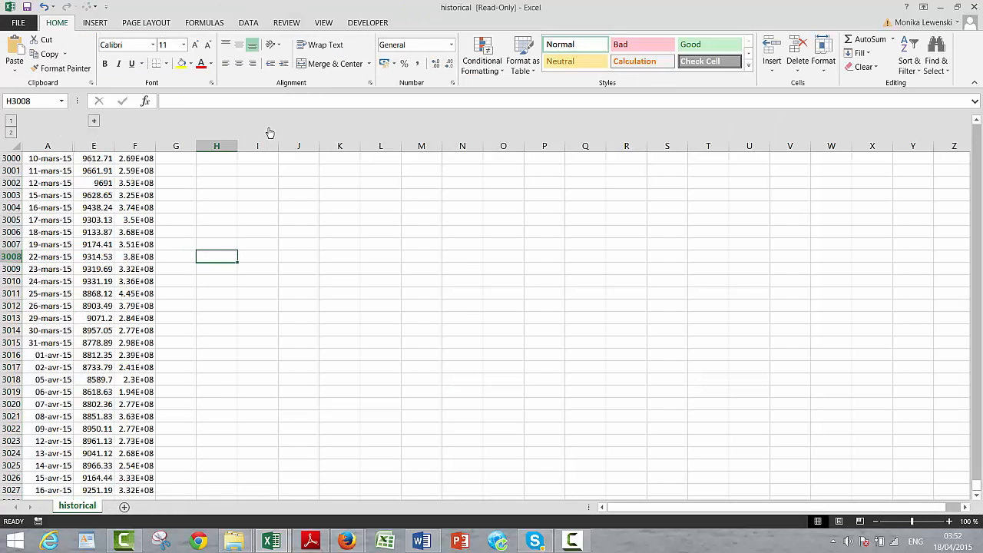
pyautogui.click(974, 7)
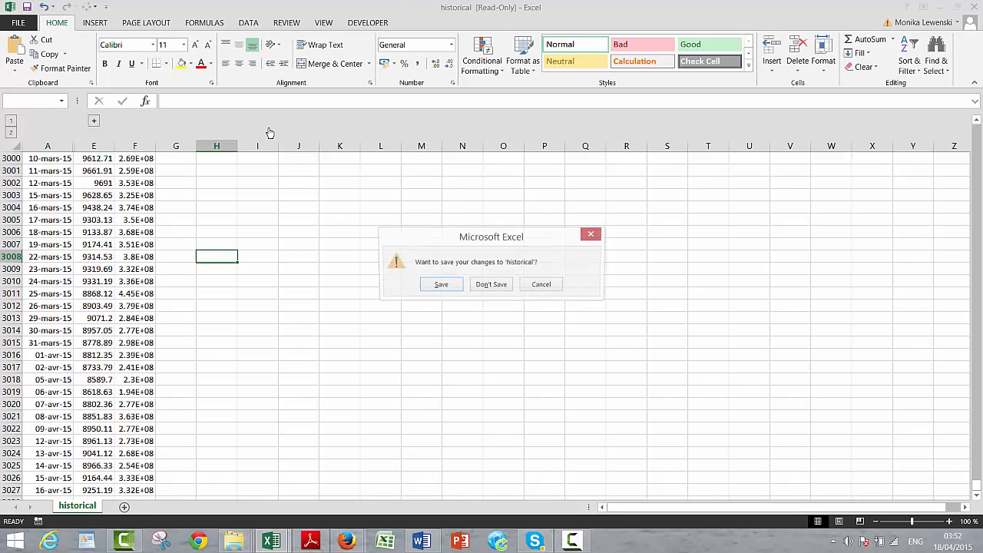
pyautogui.press('Tab')
pyautogui.press('Return')
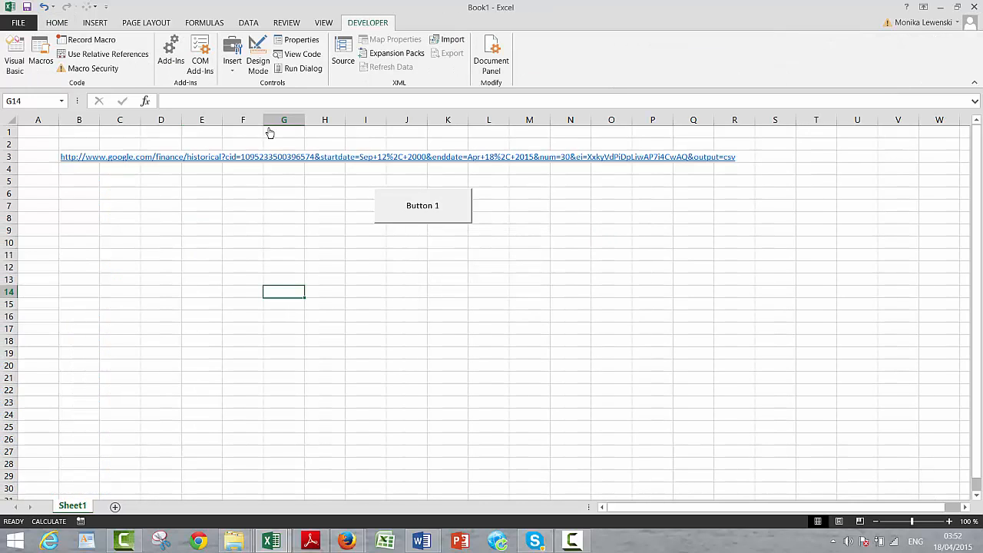
pyautogui.press('Up')
pyautogui.press('Up')
pyautogui.press('Up')
pyautogui.press('Up')
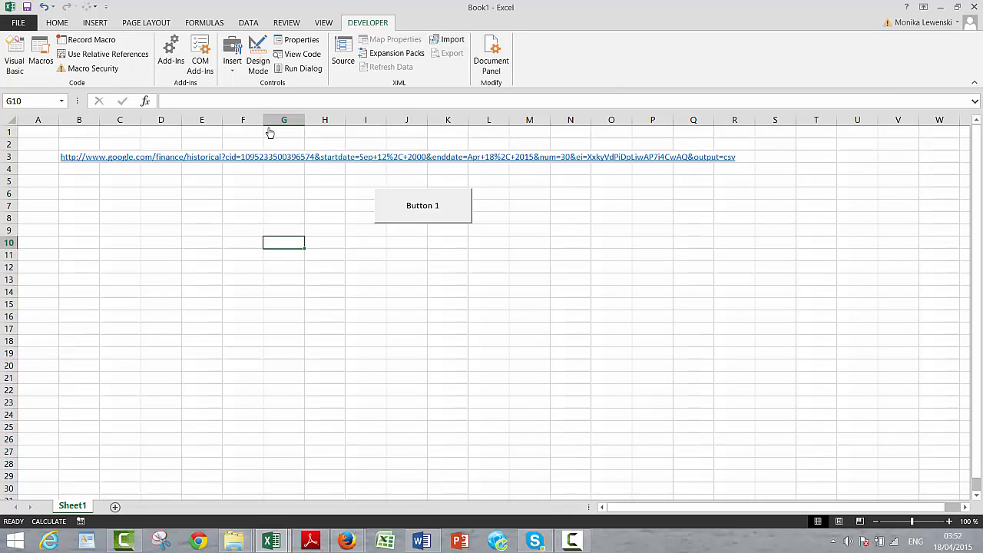
# Step: Switch to the Read Saudi Stocks workbook and examine the company names, symbols, market caps and P/E ratios on the Stock List and PE sheet
pyautogui.hotkey('alt', 'Tab')
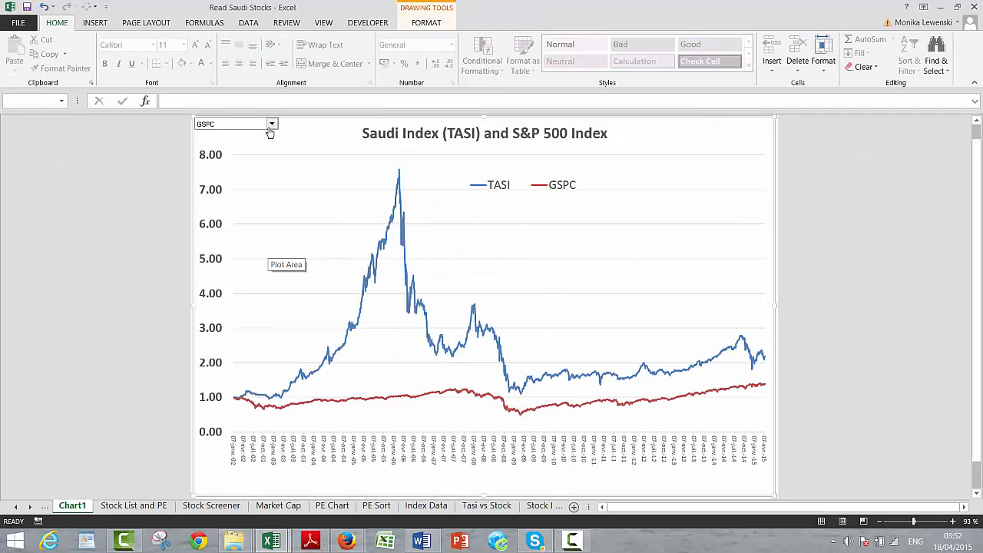
pyautogui.hotkey('ctrl', 'pagedown')
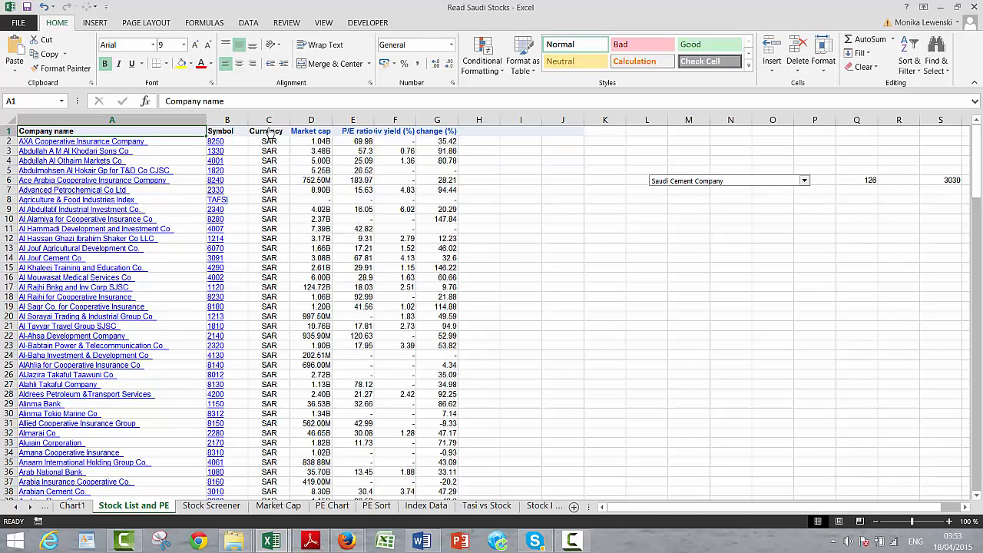
pyautogui.press('Down')
pyautogui.press('Down')
pyautogui.press('Right')
pyautogui.press('Right')
pyautogui.press('Right')
pyautogui.press('Right')
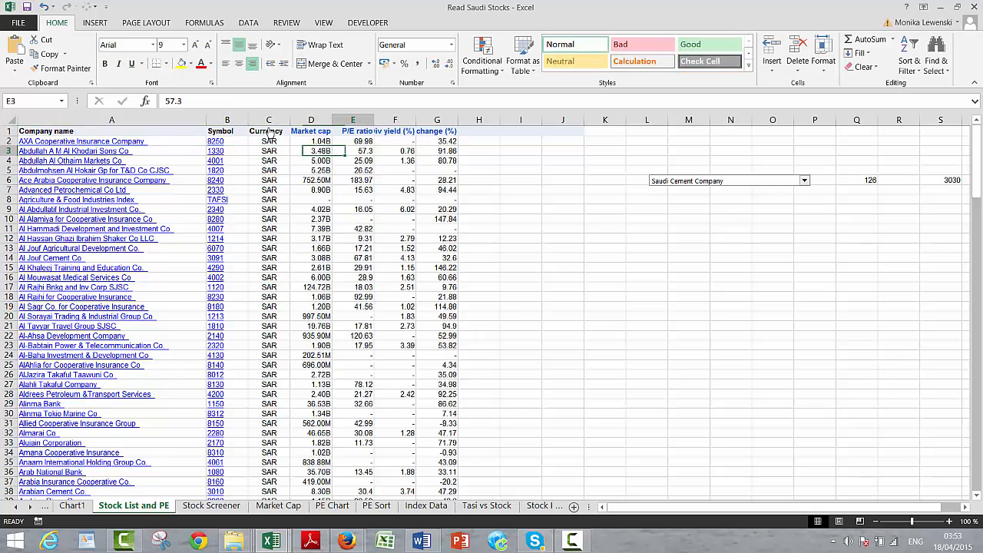
pyautogui.press('Left')
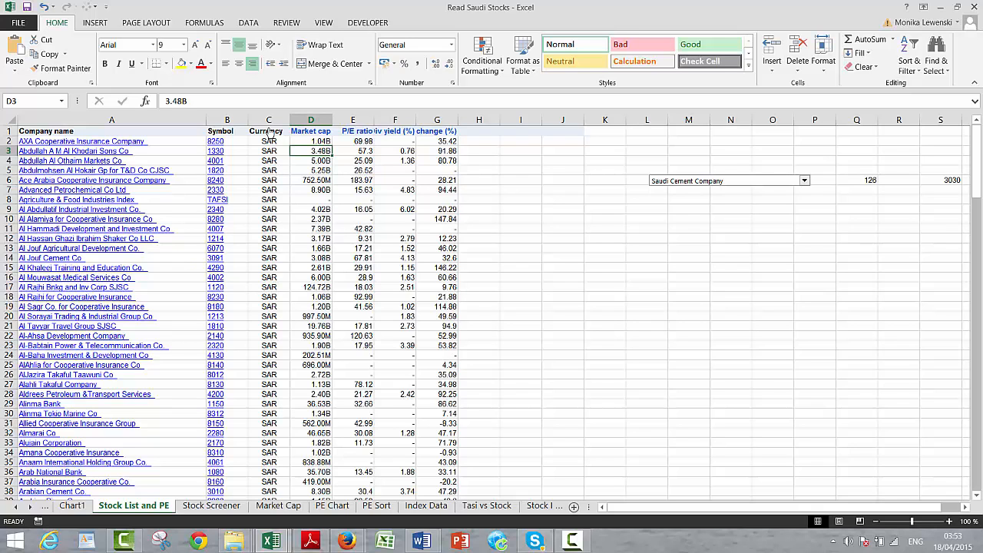
# Step: Compare the stock list with the Stock Screener sheet, then review the Market Cap, PE Chart, PE Sort and Index Data sheets
pyautogui.hotkey('ctrl', 'pagedown')
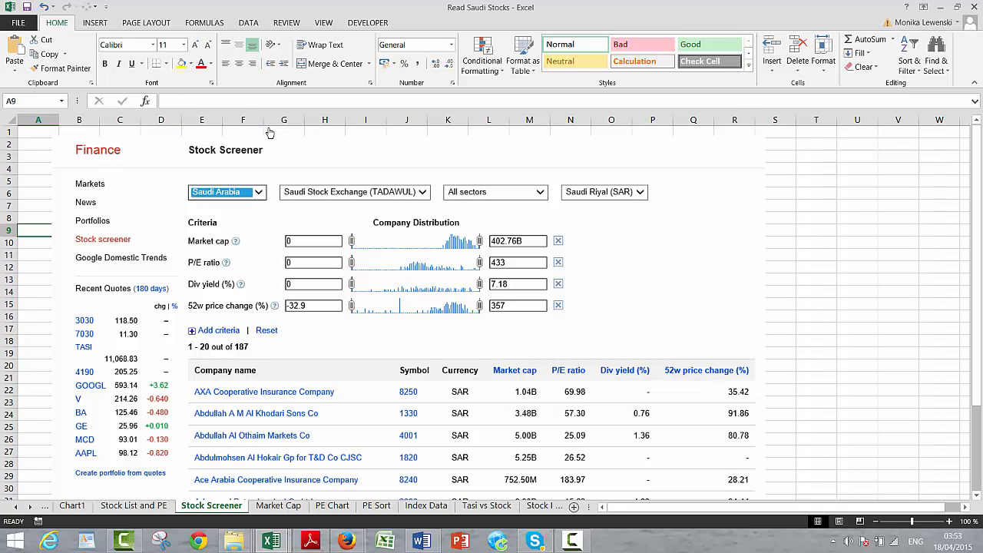
pyautogui.hotkey('ctrl', 'pageup')
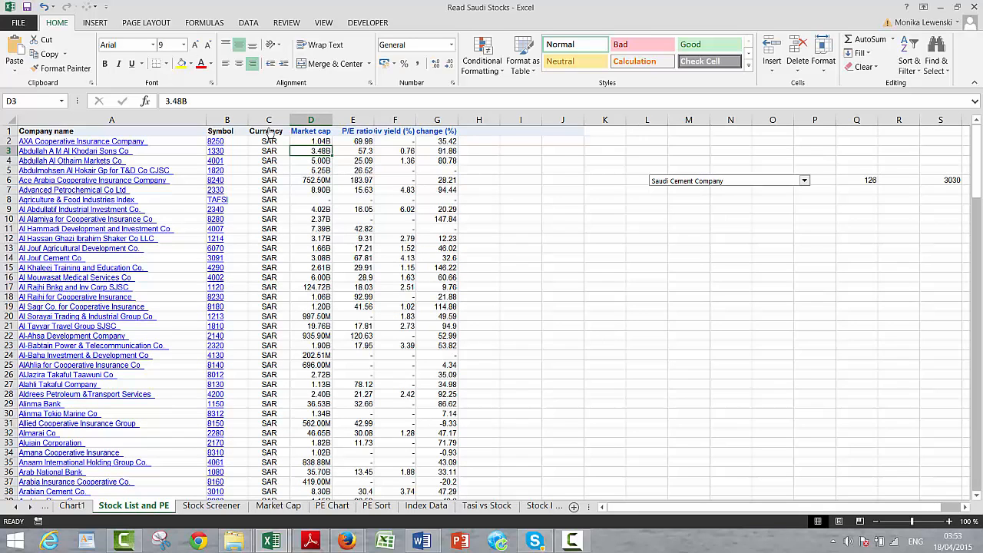
pyautogui.hotkey('ctrl', 'pagedown')
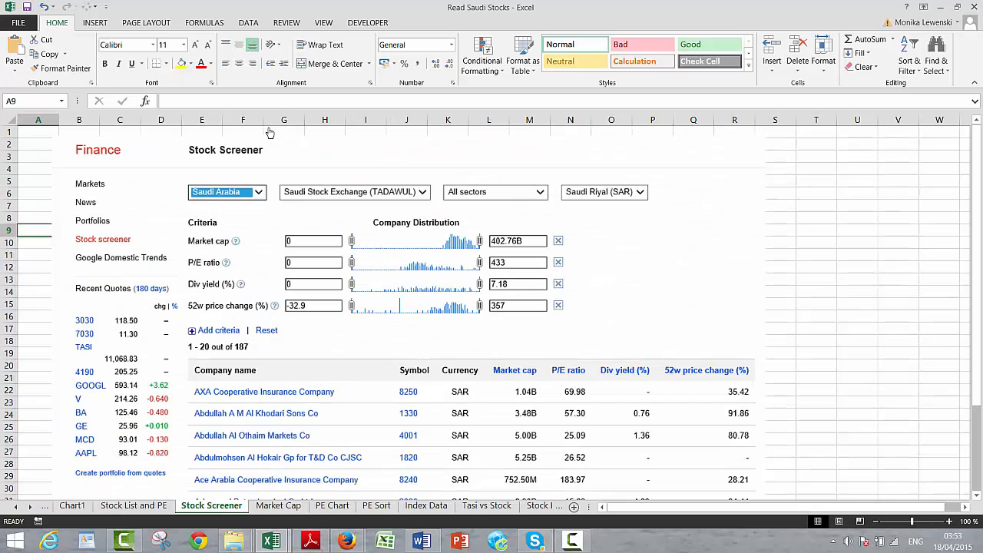
pyautogui.hotkey('ctrl', 'pagedown')
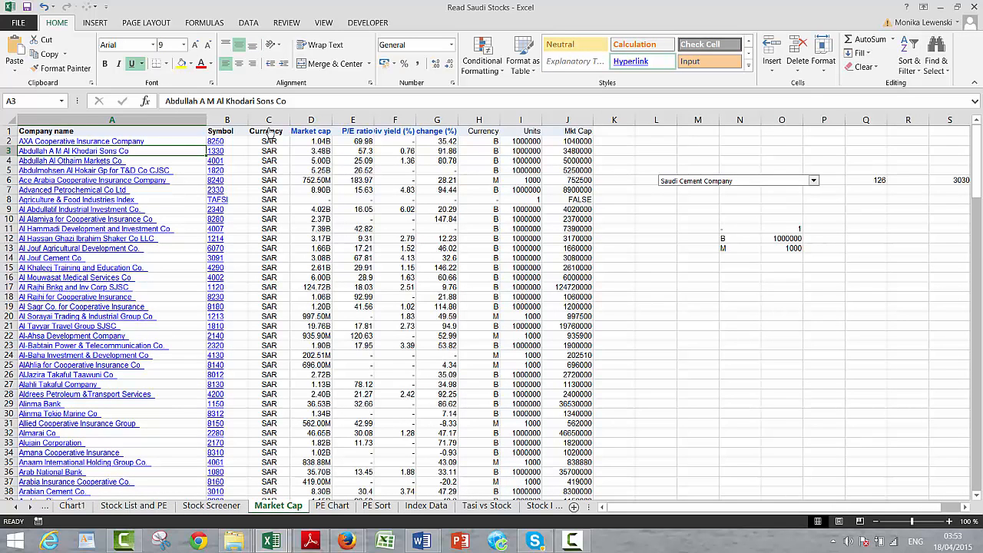
pyautogui.hotkey('ctrl', 'pagedown')
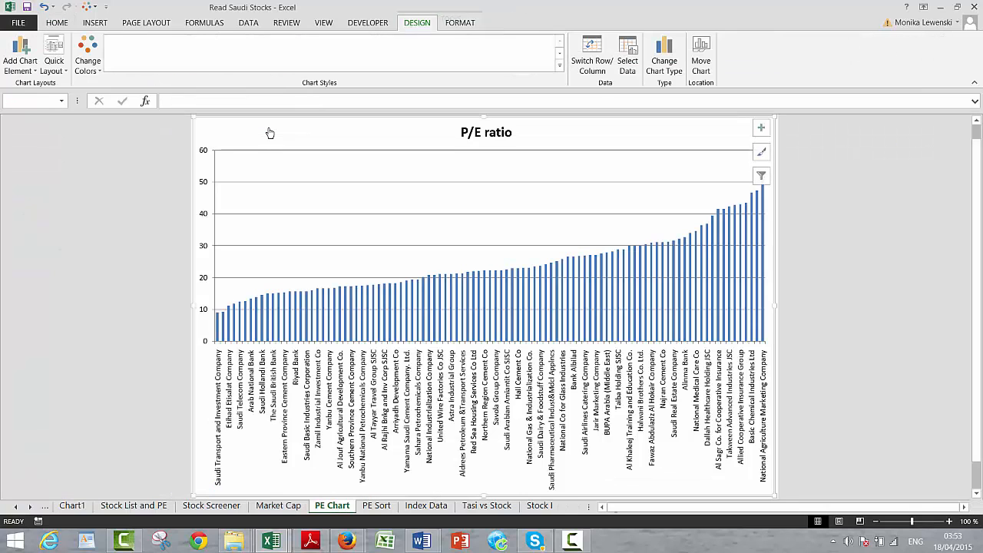
pyautogui.hotkey('ctrl', 'pagedown')
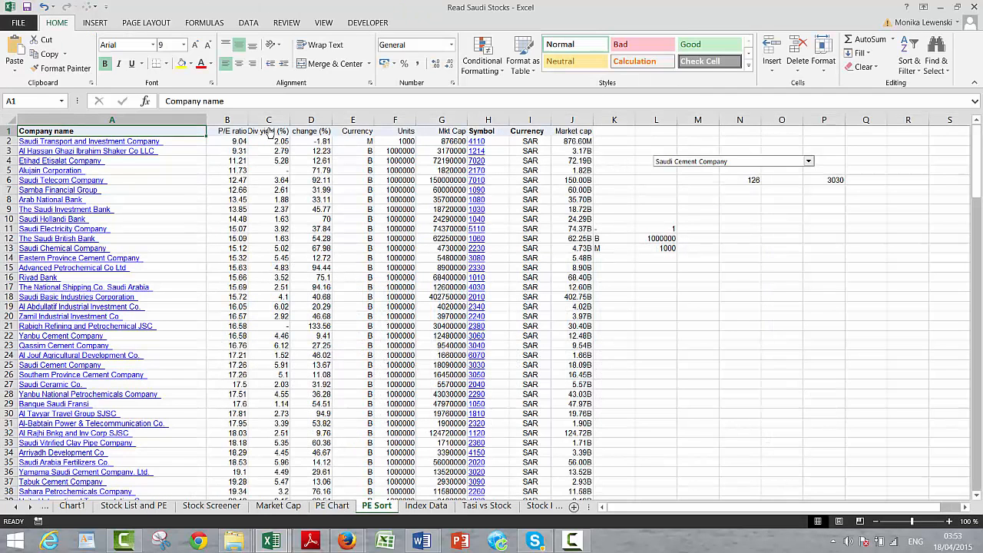
pyautogui.hotkey('ctrl', 'pagedown')
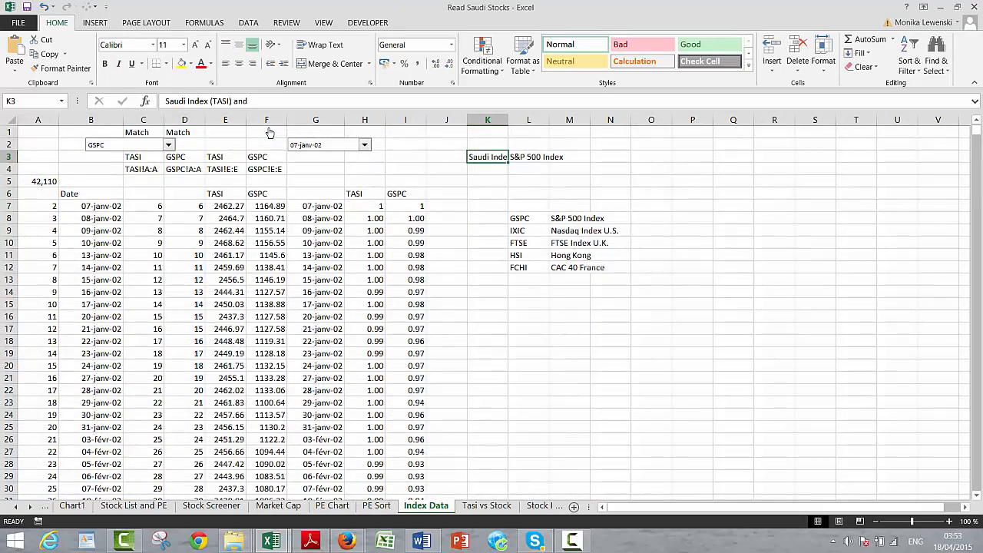
# Step: Go back through the workbook's sheets, review the Stock Screener again, and open the Read Data sheet
pyautogui.hotkey('ctrl', 'pageup')
pyautogui.hotkey('ctrl', 'pageup')
pyautogui.hotkey('ctrl', 'pageup')
pyautogui.hotkey('ctrl', 'pageup')
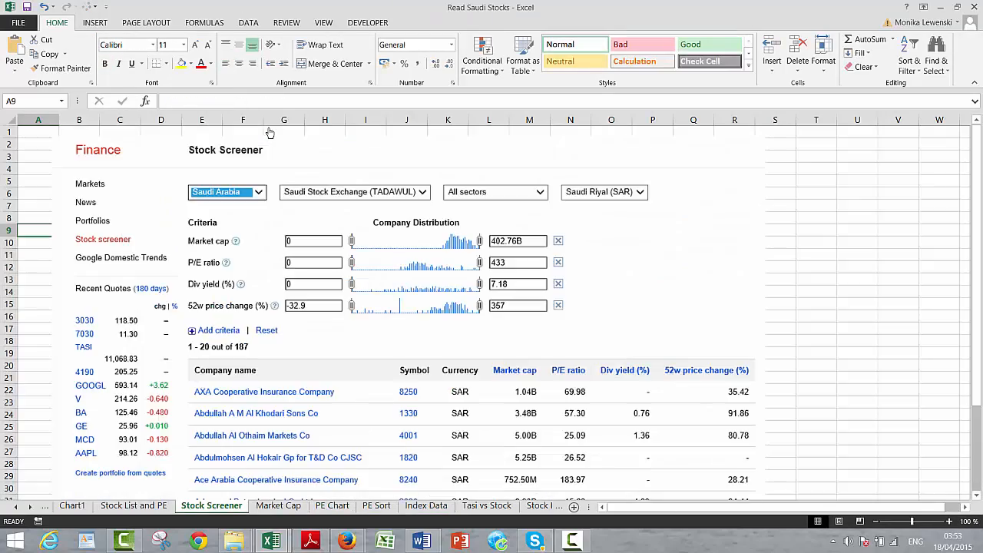
pyautogui.hotkey('ctrl', 'pageup')
pyautogui.hotkey('ctrl', 'pagedown')
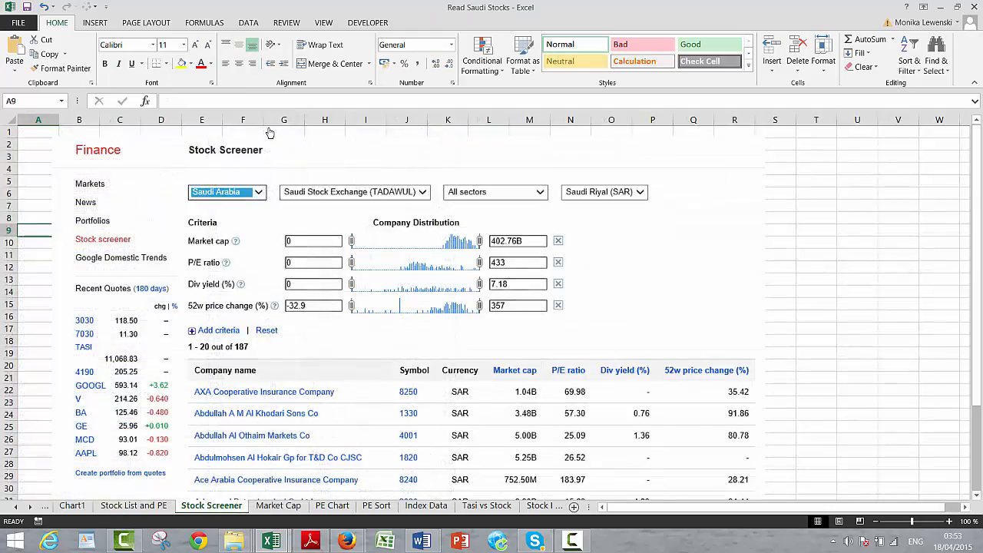
pyautogui.hotkey('ctrl', 'pagedown')
pyautogui.hotkey('ctrl', 'pagedown')
pyautogui.hotkey('ctrl', 'pageup')
pyautogui.hotkey('ctrl', 'pageup')
pyautogui.hotkey('ctrl', 'pageup')
pyautogui.hotkey('ctrl', 'pageup')
pyautogui.hotkey('ctrl', 'pageup')
pyautogui.hotkey('ctrl', 'pageup')
pyautogui.hotkey('ctrl', 'pageup')
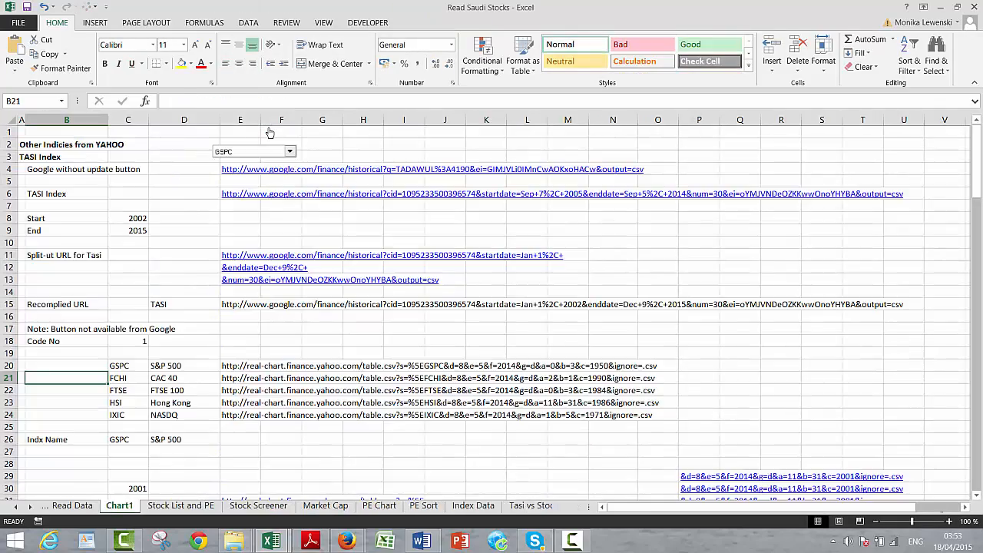
pyautogui.hotkey('ctrl', 'pagedown')
pyautogui.hotkey('ctrl', 'pagedown')
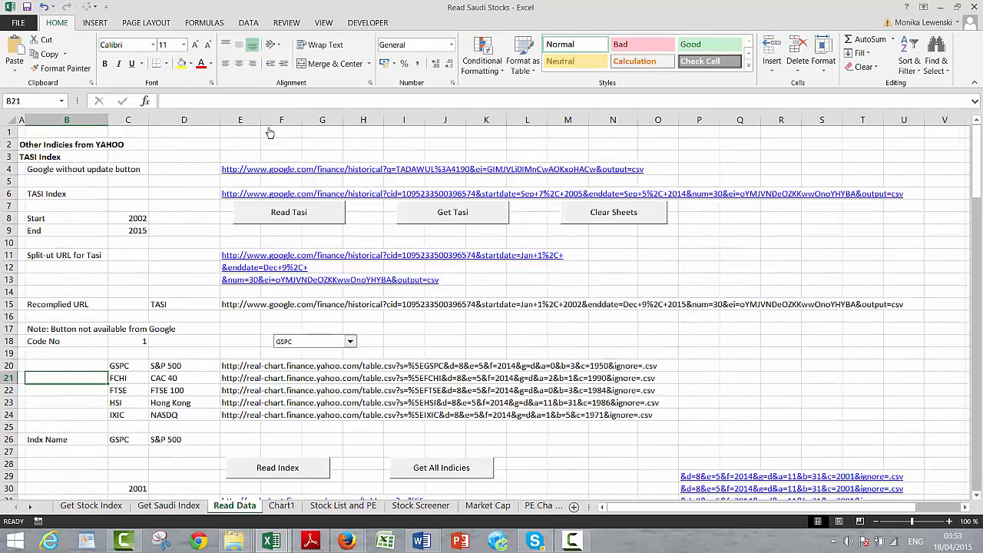
# Step: Examine the Google Finance history URLs for the TASI index on the Read Data sheet
pyautogui.press('Up')
pyautogui.press('Up')
pyautogui.press('Up')
pyautogui.press('Up')
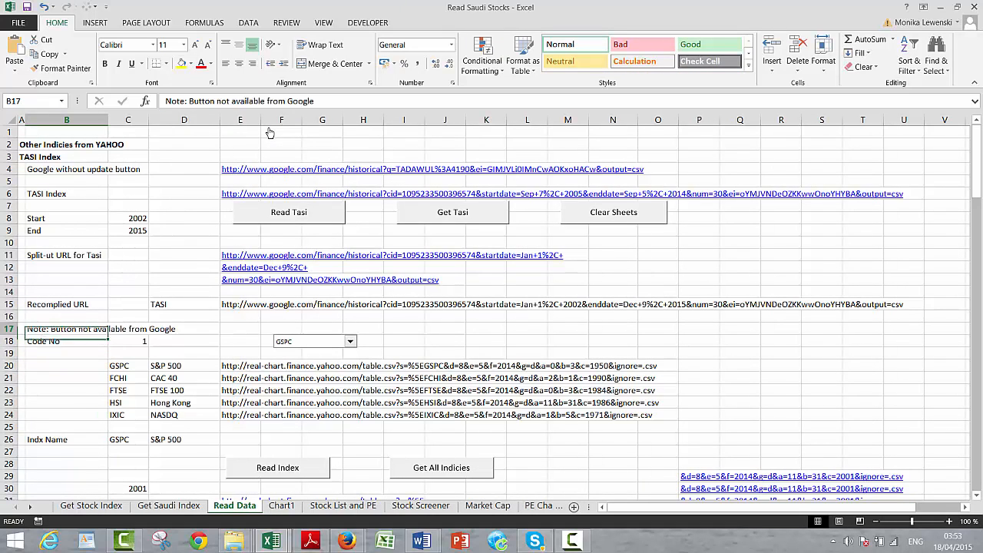
pyautogui.press('Up')
pyautogui.press('Up')
pyautogui.press('Up')
pyautogui.press('Up')
pyautogui.press('Up')
pyautogui.press('Up')
pyautogui.press('Up')
pyautogui.press('Up')
pyautogui.press('Up')
pyautogui.press('Up')
pyautogui.press('Up')
pyautogui.press('Up')
pyautogui.press('Right')
pyautogui.press('Right')
pyautogui.press('Right')
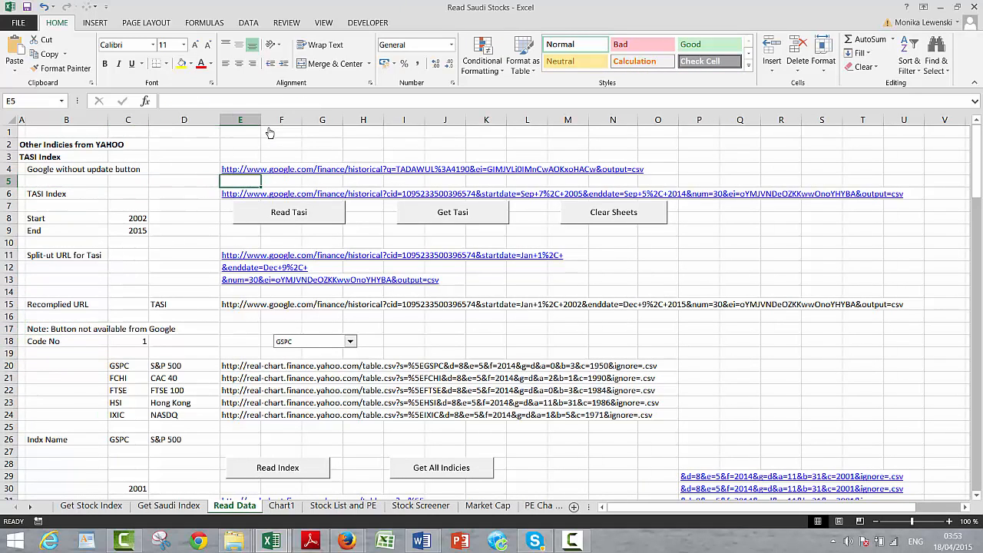
# Step: Set the TASI Start year in cell C8 to 2001
pyautogui.press('Down')
pyautogui.press('Down')
pyautogui.press('Down')
pyautogui.press('Down')
pyautogui.press('Down')
pyautogui.press('Left')
pyautogui.press('Left')
pyautogui.press('Left')
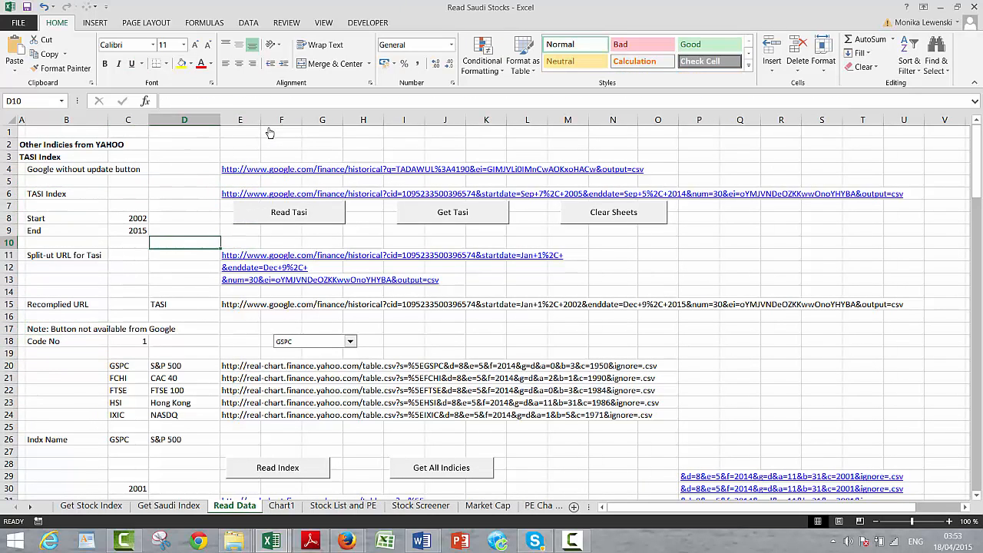
pyautogui.press('Up')
pyautogui.press('Up')
pyautogui.press('Right')
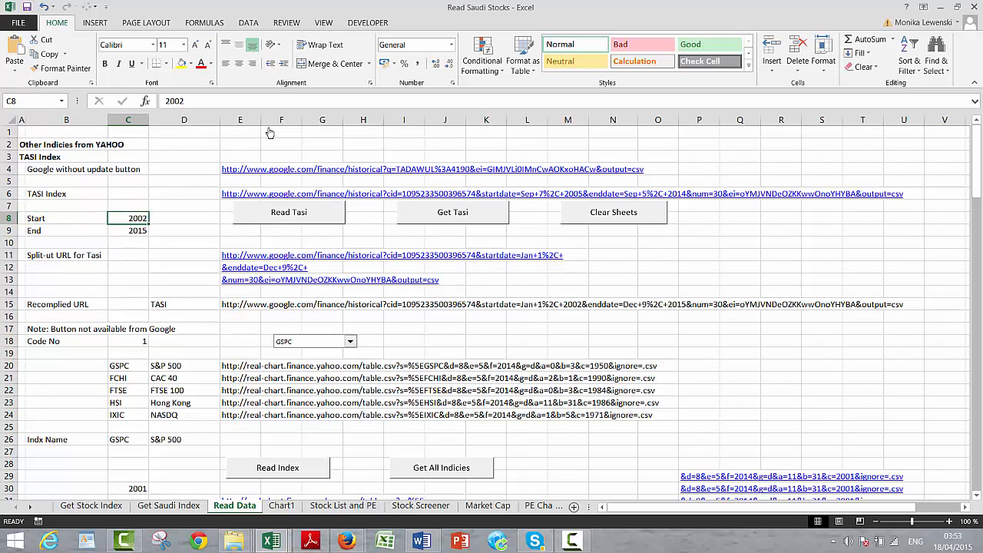
pyautogui.write('200')
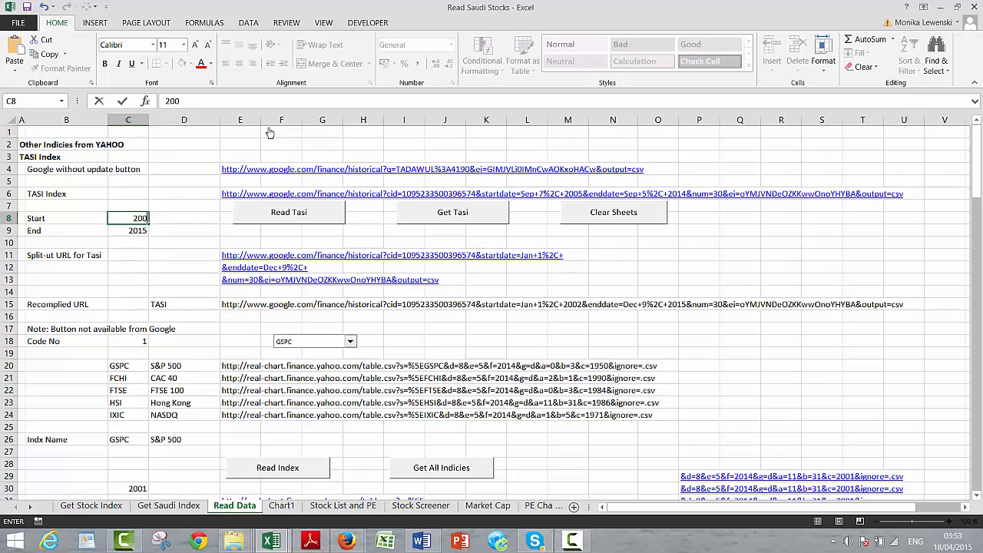
pyautogui.press('BackSpace')
pyautogui.write('01')
pyautogui.press('Return')
# Step: Change the start date year in the TASI Index URL in cell E6 to 2000
pyautogui.press('Up')
pyautogui.press('Up')
pyautogui.press('Up')
pyautogui.press('Right')
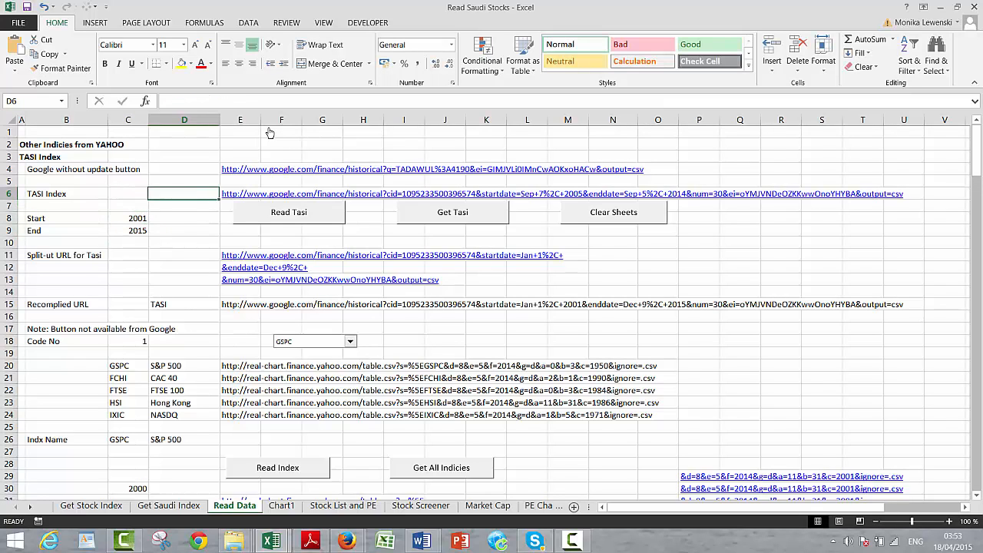
pyautogui.press('Right')
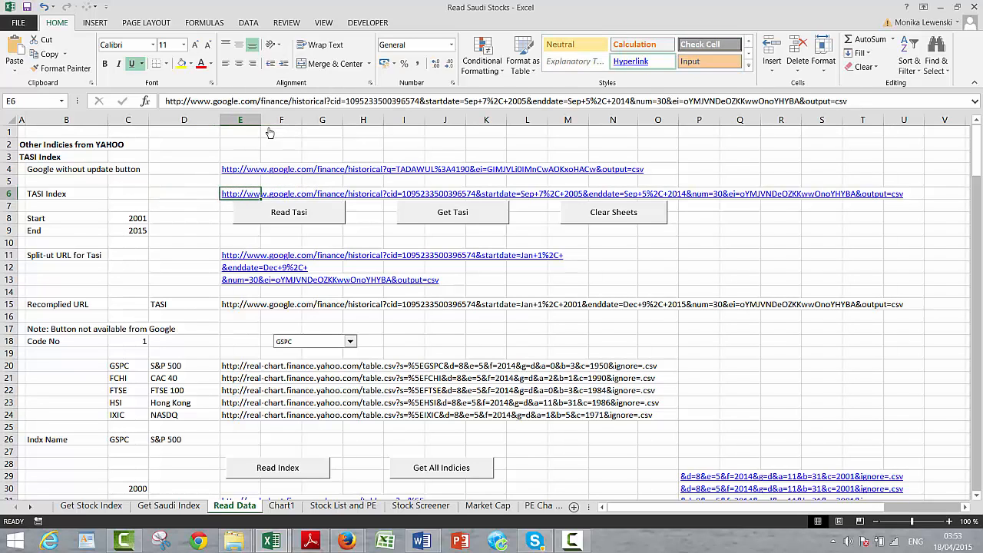
pyautogui.press('F2')
pyautogui.press('Left')
pyautogui.press('Left')
pyautogui.press('Left')
pyautogui.press('Left')
pyautogui.press('Left')
pyautogui.press('Left')
pyautogui.press('Left')
pyautogui.press('Left')
pyautogui.press('Left')
pyautogui.press('Left')
pyautogui.press('Left')
pyautogui.press('Left')
pyautogui.press('Left')
pyautogui.press('Left')
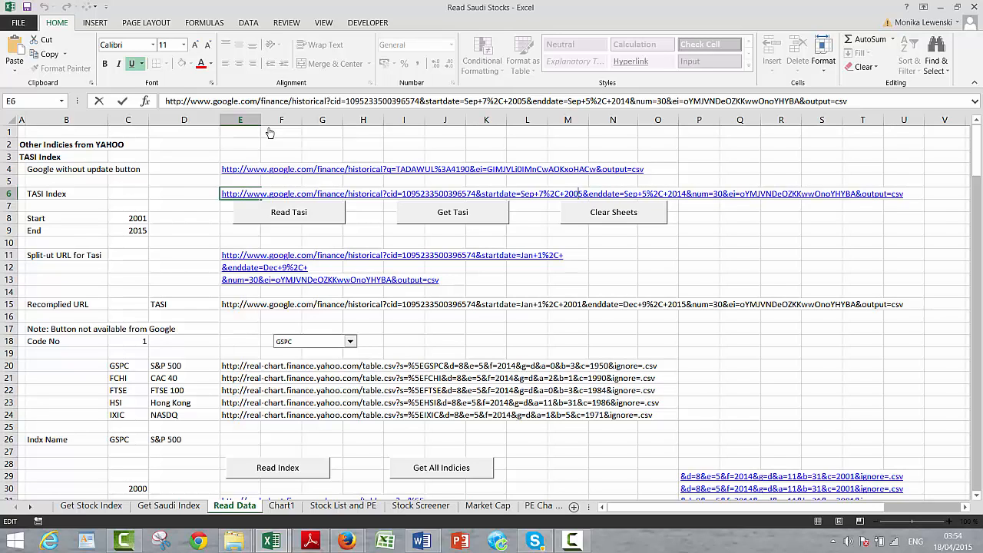
pyautogui.press('BackSpace')
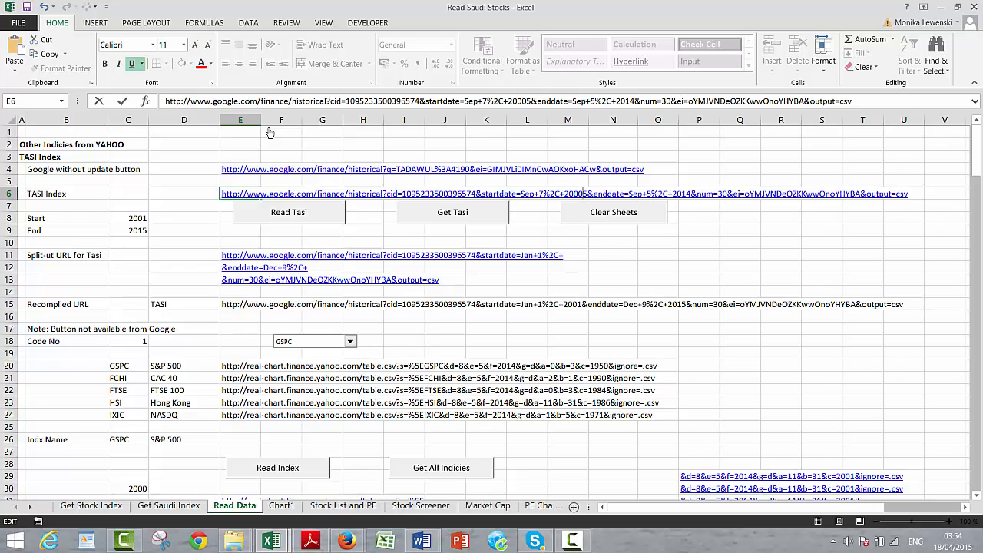
pyautogui.write('0')
pyautogui.press('Return')
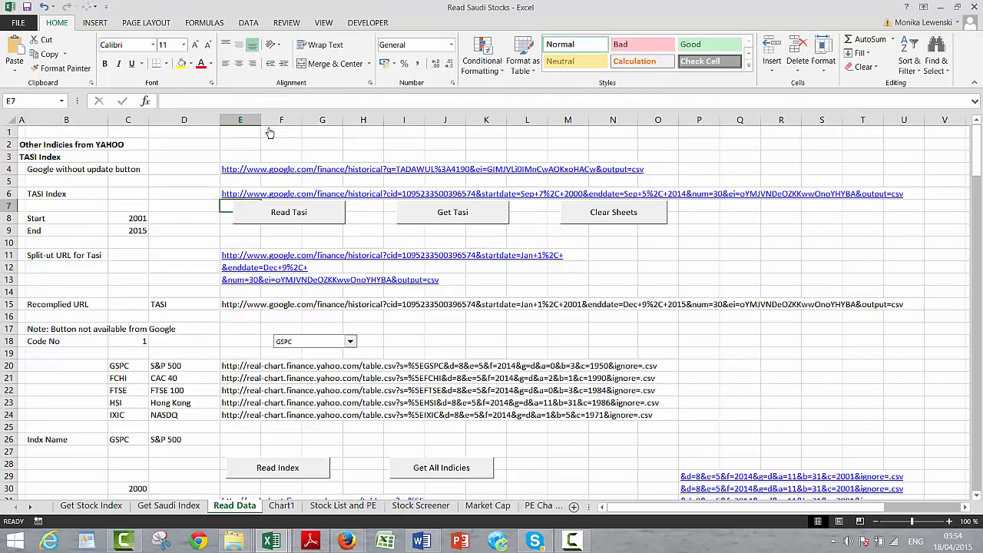
# Step: Insert ten blank rows at row 17, between the recompiled TASI URL and the Google button note
pyautogui.press('Down')
pyautogui.press('Down')
pyautogui.press('Down')
pyautogui.press('Down')
pyautogui.press('Left')
pyautogui.press('Left')
pyautogui.press('Left')
pyautogui.press('Left')
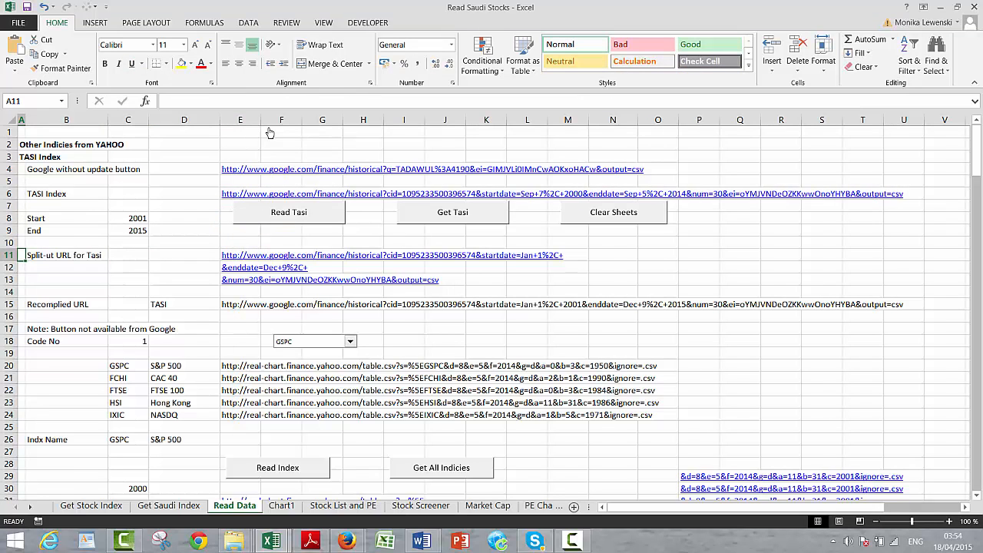
pyautogui.press('Down')
pyautogui.press('Down')
pyautogui.press('Down')
pyautogui.press('Down')
pyautogui.press('Down')
pyautogui.press('Down')
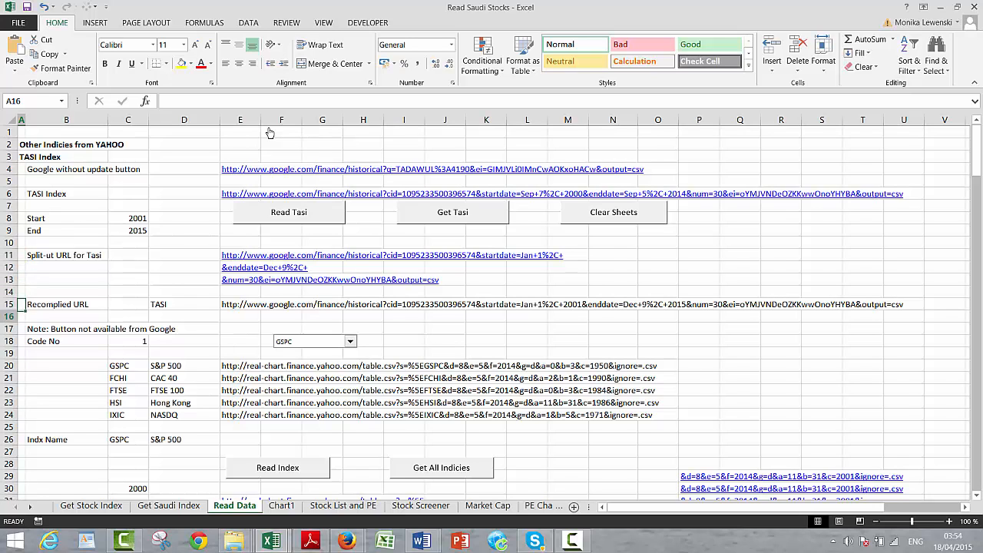
pyautogui.hotkey('shift', 'space')
pyautogui.hotkey('shift', 'Down')
pyautogui.hotkey('shift', 'Down')
pyautogui.hotkey('shift', 'Down')
pyautogui.hotkey('shift', 'Down')
pyautogui.hotkey('shift', 'Down')
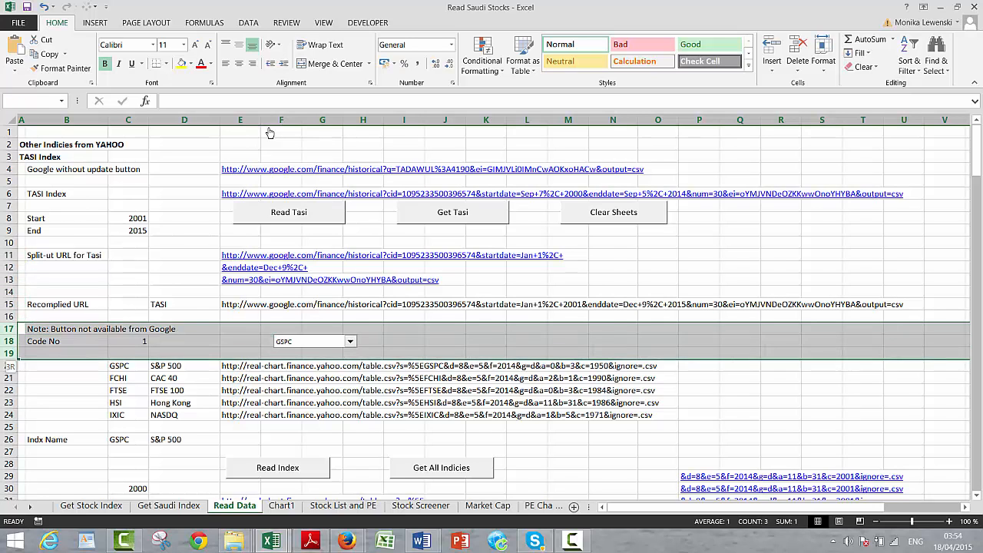
pyautogui.hotkey('shift', 'Down')
pyautogui.hotkey('shift', 'Down')
pyautogui.hotkey('shift', 'Down')
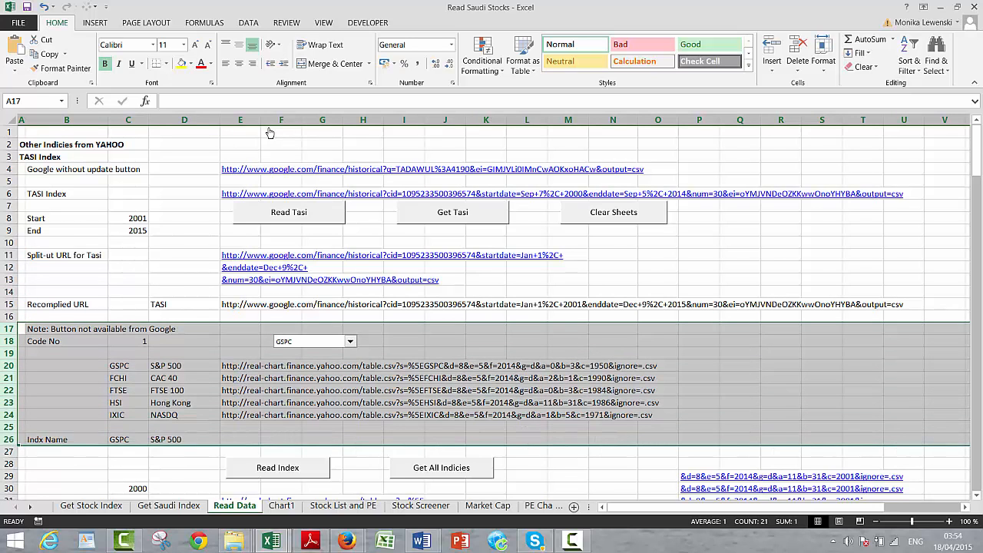
pyautogui.hotkey('ctrl', 'shift', '+')
pyautogui.press('Right')
pyautogui.press('Left')
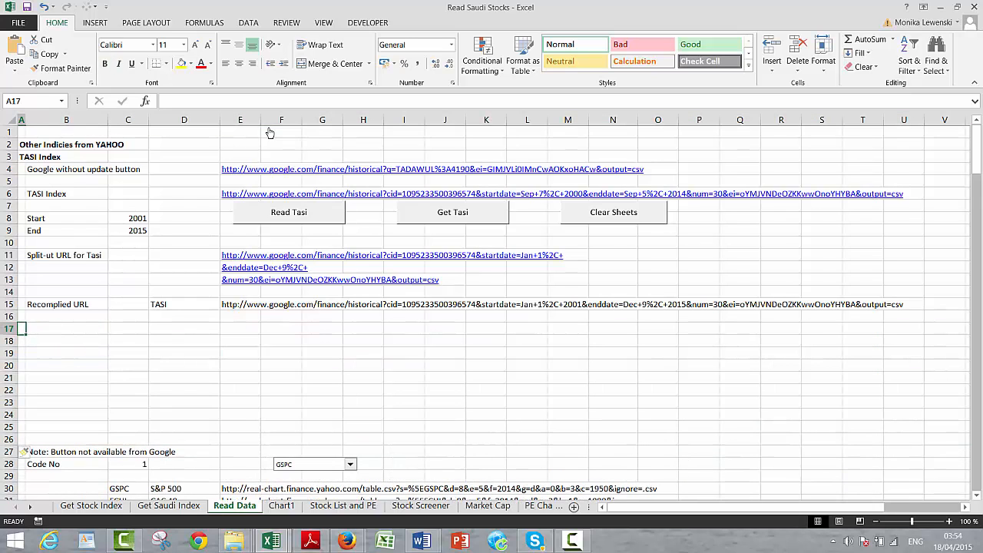
# Step: Enter the heading "Other Indicies in Middle East" in cell A17
pyautogui.write('Other In')
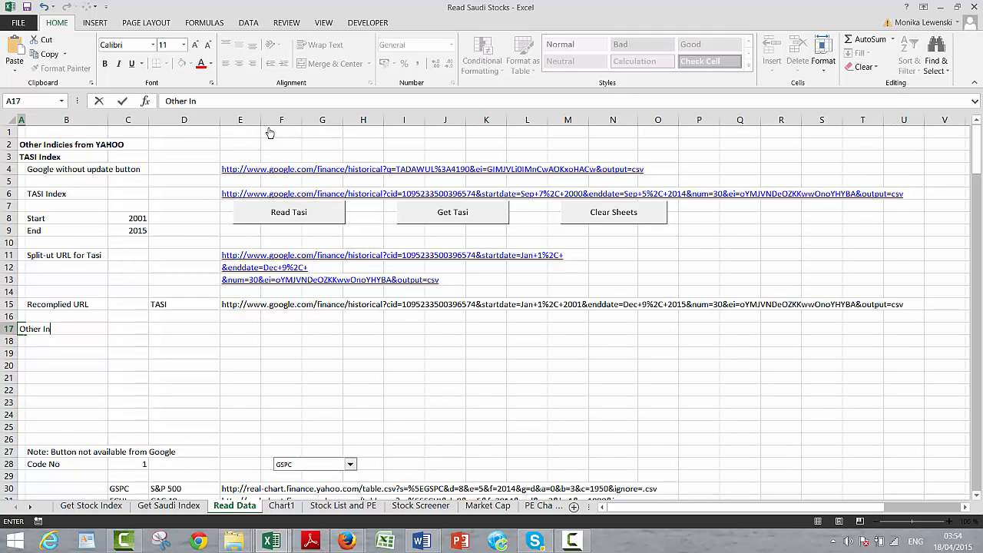
pyautogui.write('dicies in Middl')
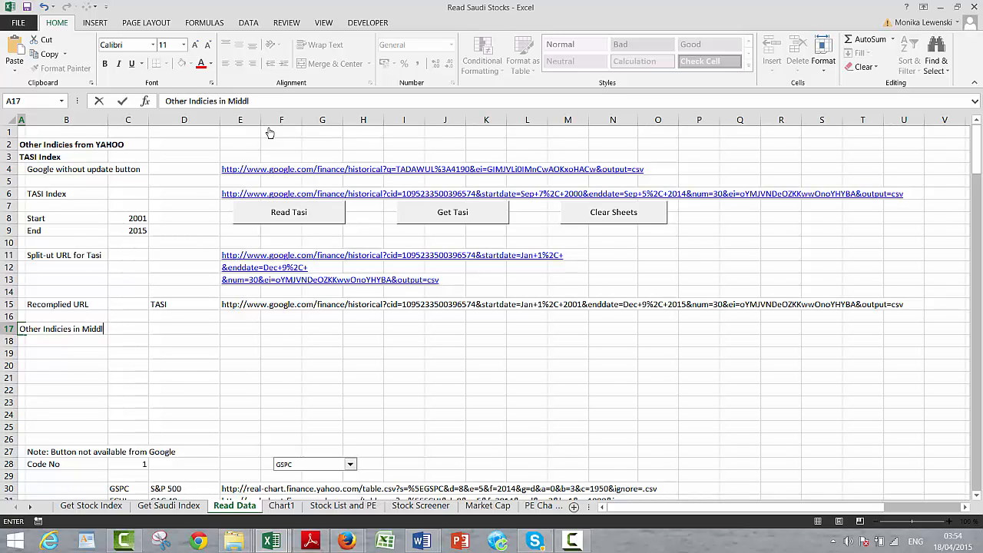
pyautogui.write('e East')
pyautogui.press('Return')
pyautogui.press('Tab')
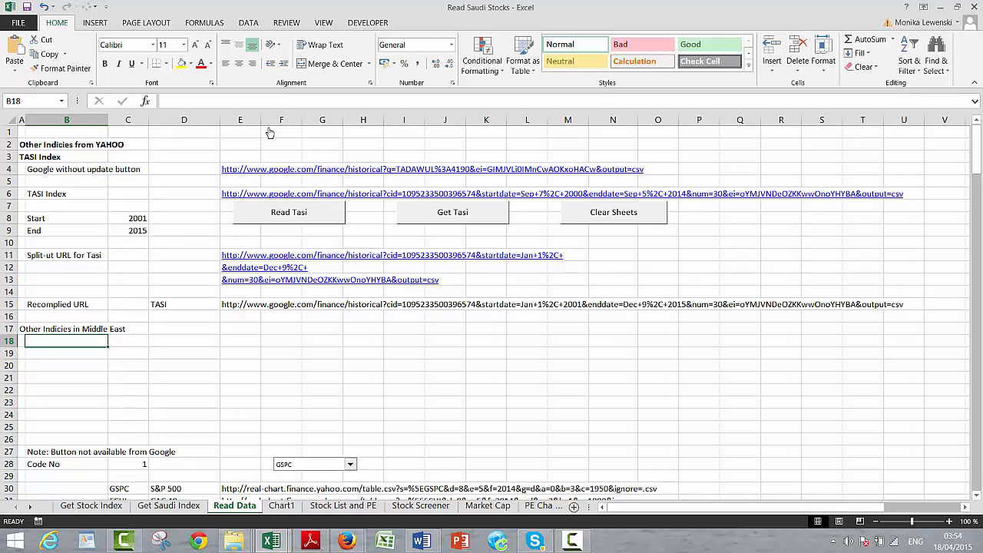
# Step: Check the list of Middle East markets in Word's Document1, then search Google Finance in Firefox for ADSM
pyautogui.click(421, 540)
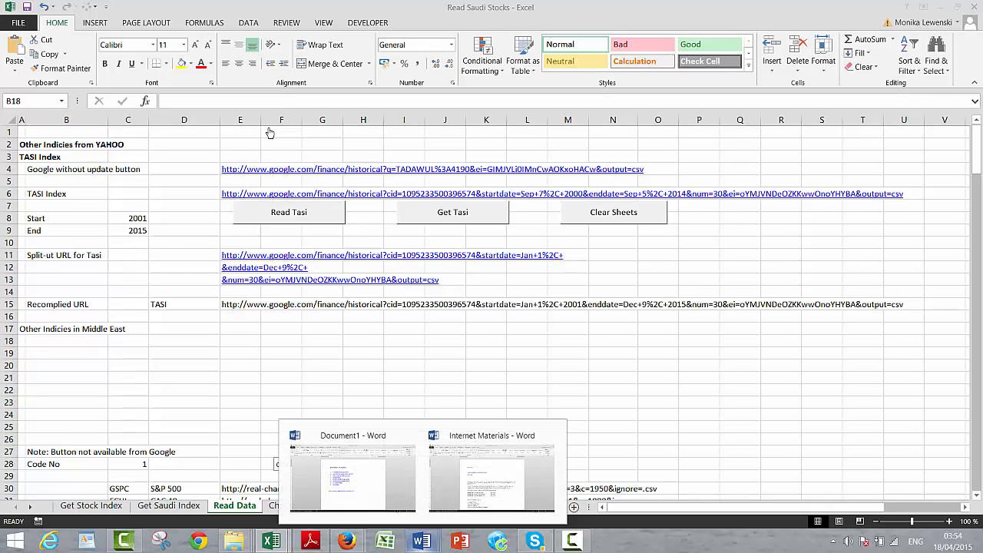
pyautogui.click(353, 477)
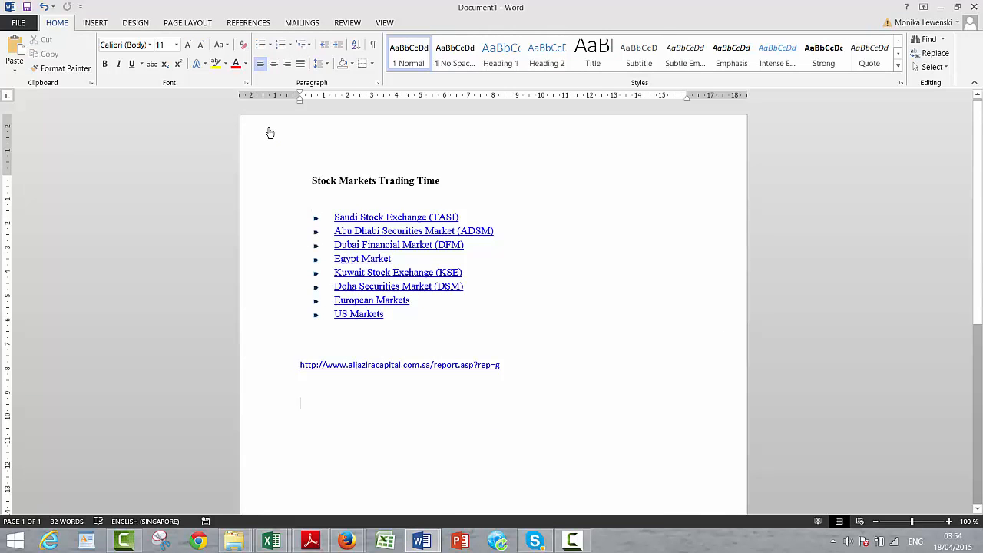
pyautogui.click(346, 540)
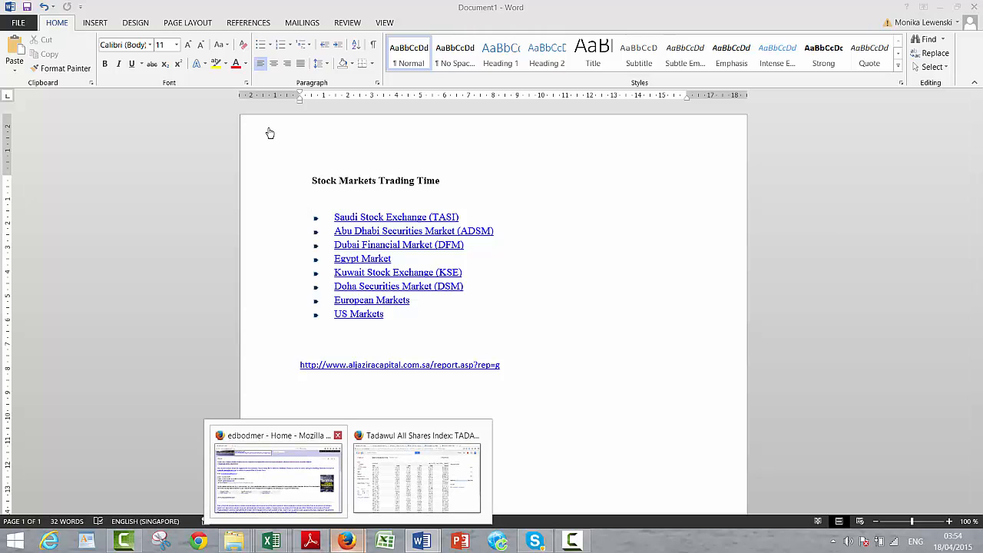
pyautogui.click(416, 476)
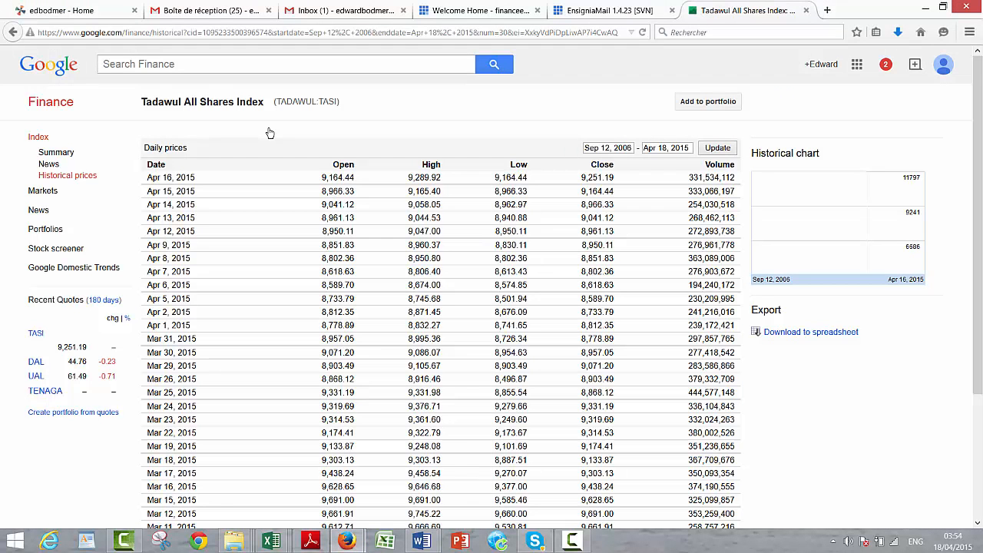
pyautogui.write('ADSM')
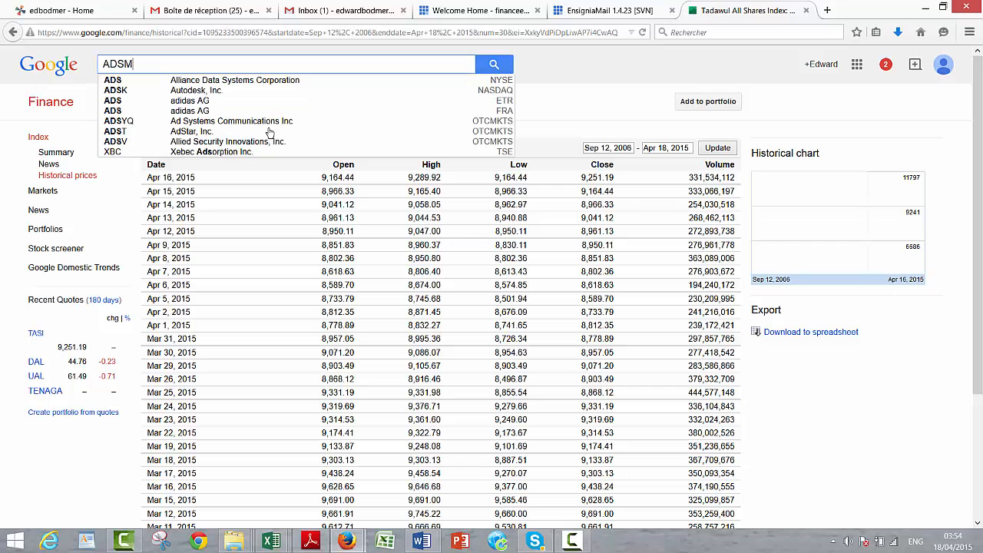
pyautogui.press('Return')
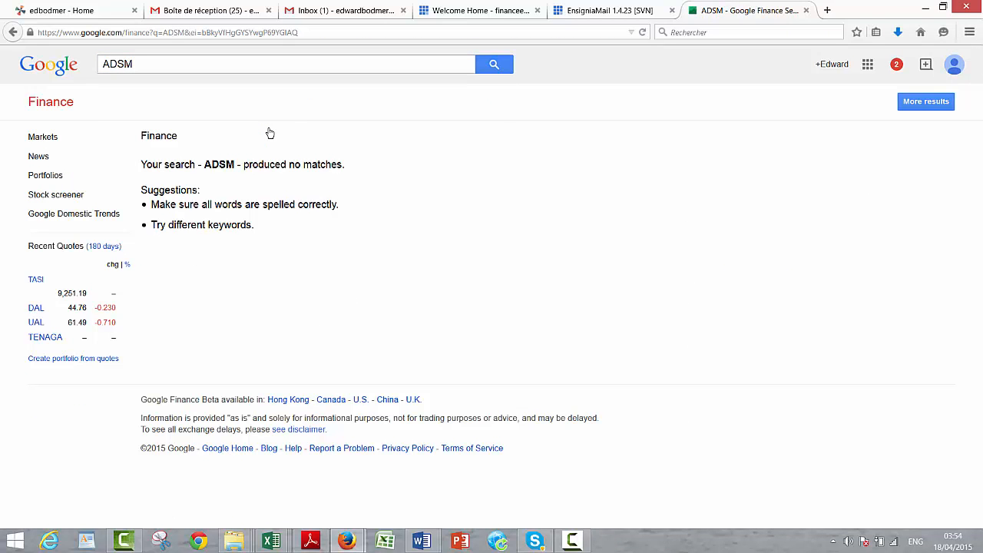
# Step: Replace the search with "Abu d" and look through the suggestions for an Abu Dhabi index
pyautogui.hotkey('ctrl', 'a')
pyautogui.press('BackSpace')
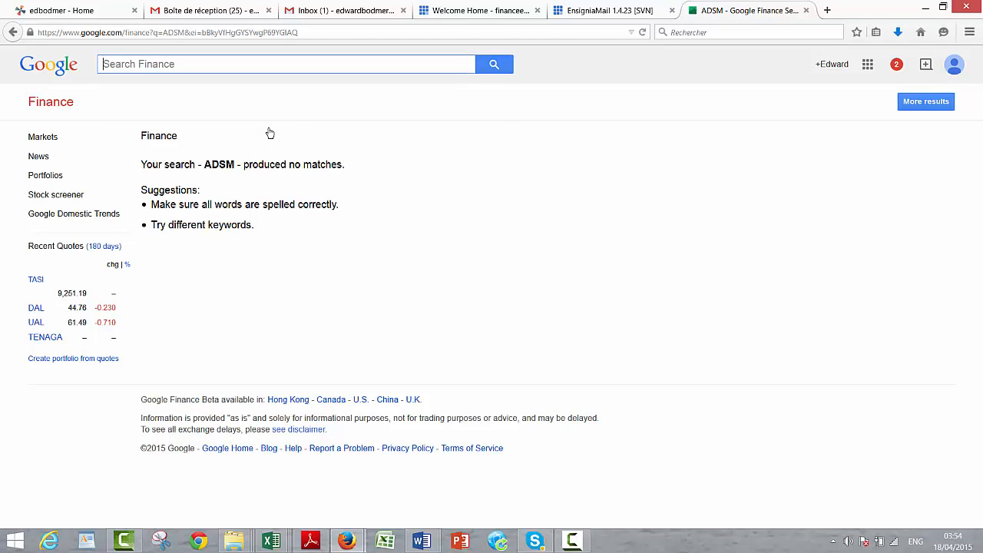
pyautogui.write('Ab')
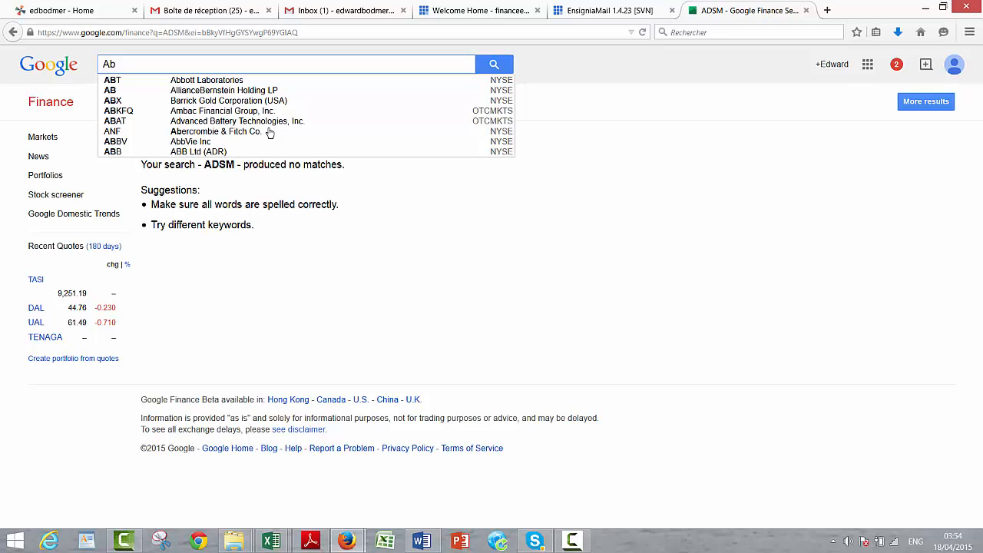
pyautogui.write('u d')
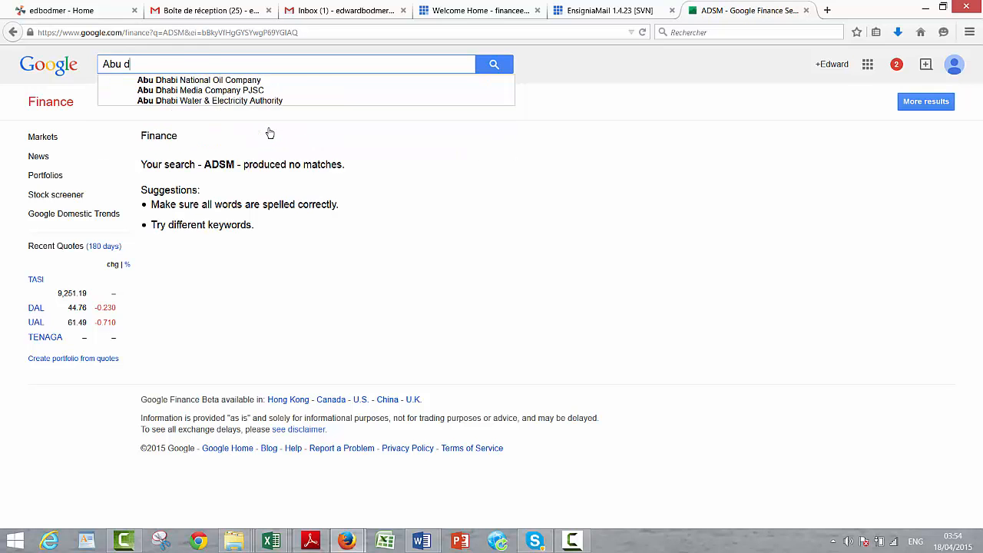
pyautogui.press('Down')
pyautogui.press('Down')
pyautogui.press('Down')
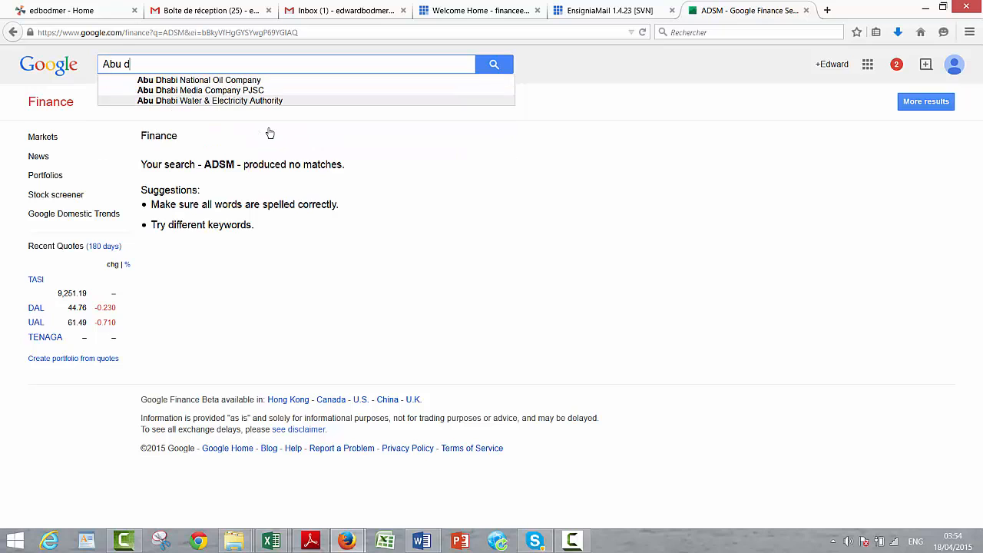
pyautogui.press('Up')
pyautogui.press('Up')
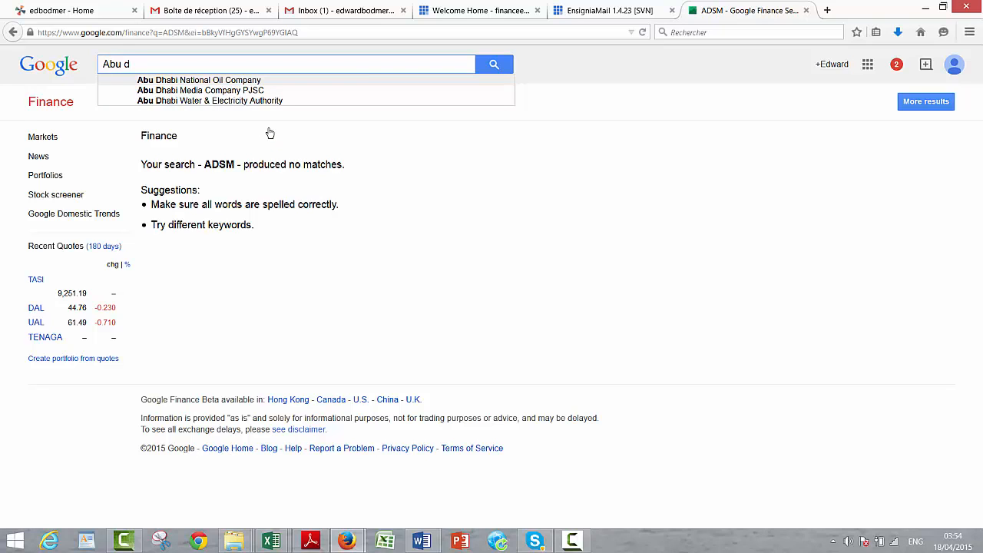
pyautogui.press('Down')
pyautogui.press('Down')
pyautogui.press('BackSpace')
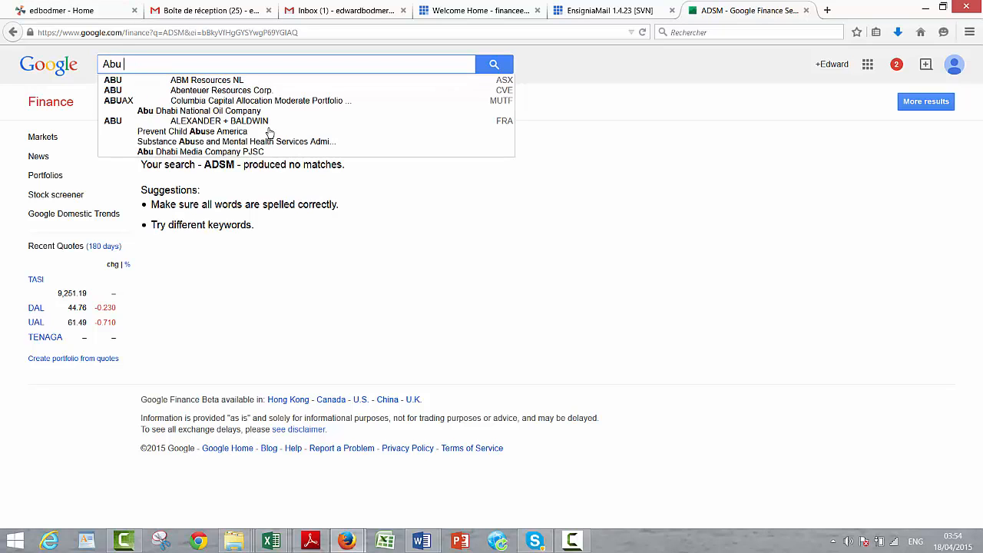
# Step: Replace the search with "Dubai" and look through the suggestions for a Dubai index
pyautogui.press('BackSpace')
pyautogui.press('BackSpace')
pyautogui.press('BackSpace')
pyautogui.press('BackSpace')
pyautogui.write('Dubai')
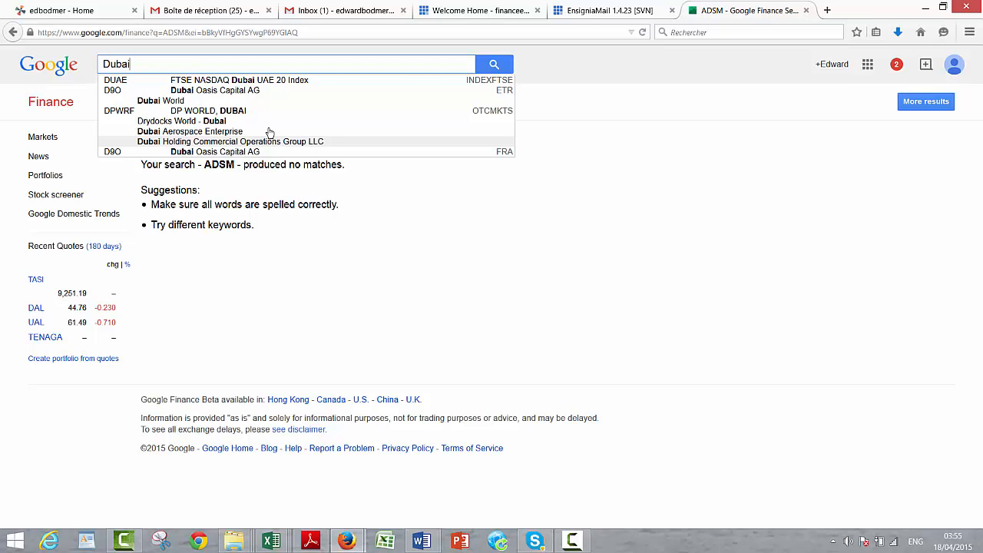
# Step: Check the Dubai market's abbreviation in Word's Document1, then look up "dfm" in the Google Finance search in Firefox
pyautogui.click(422, 541)
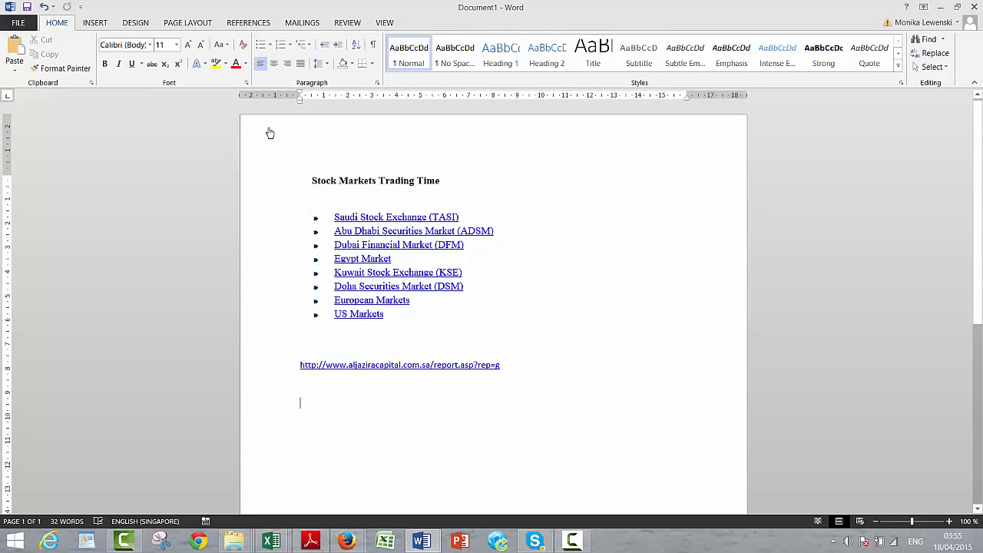
pyautogui.moveTo(271, 541)
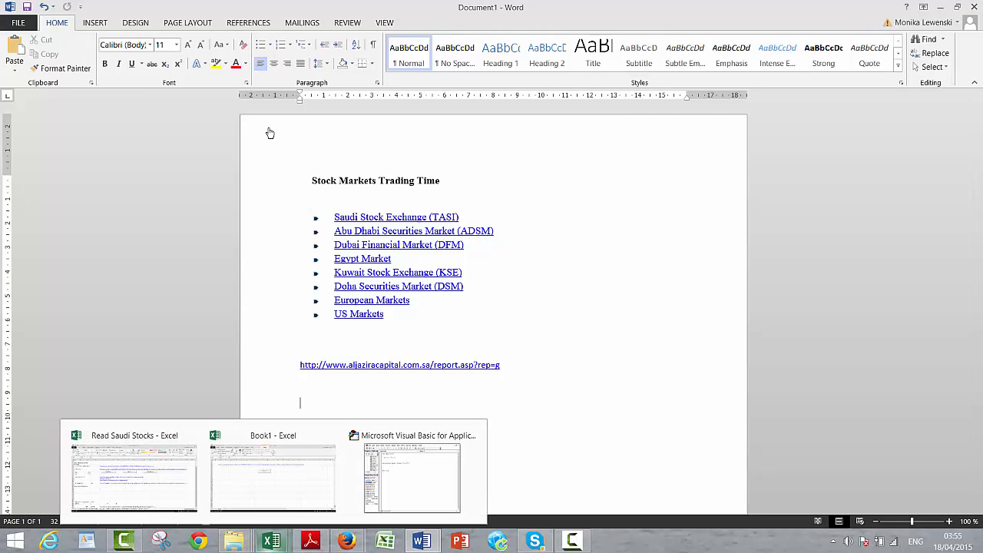
pyautogui.moveTo(346, 541)
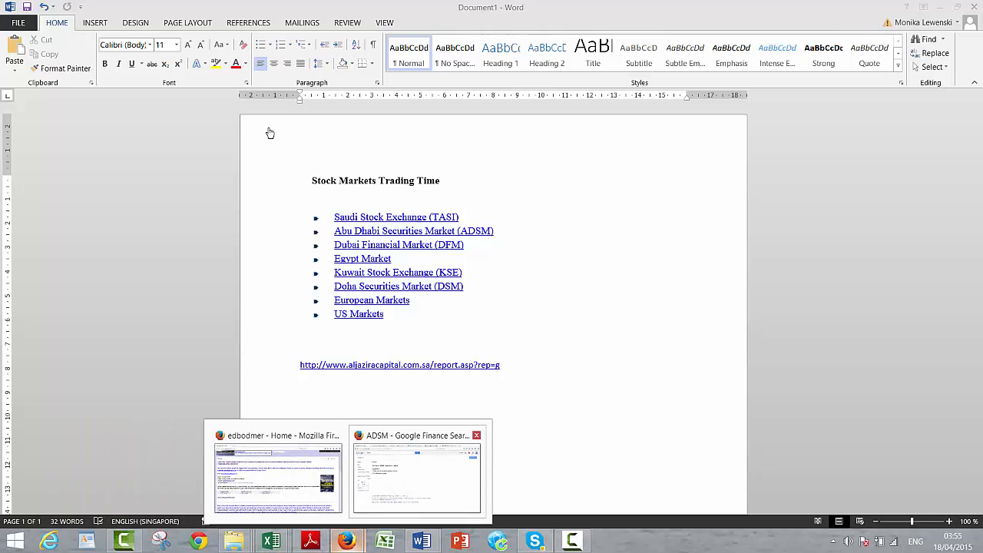
pyautogui.click(417, 472)
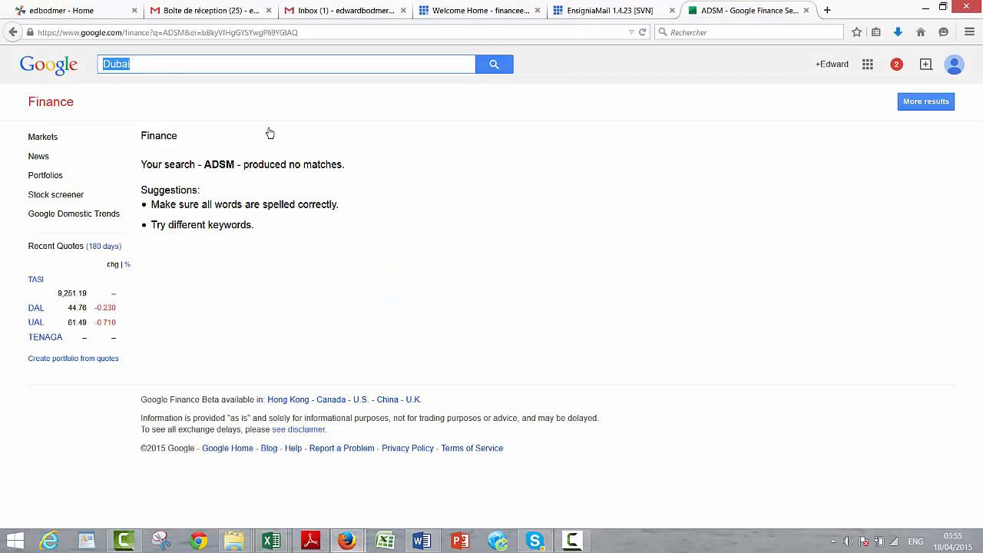
pyautogui.press('BackSpace')
pyautogui.write('df')
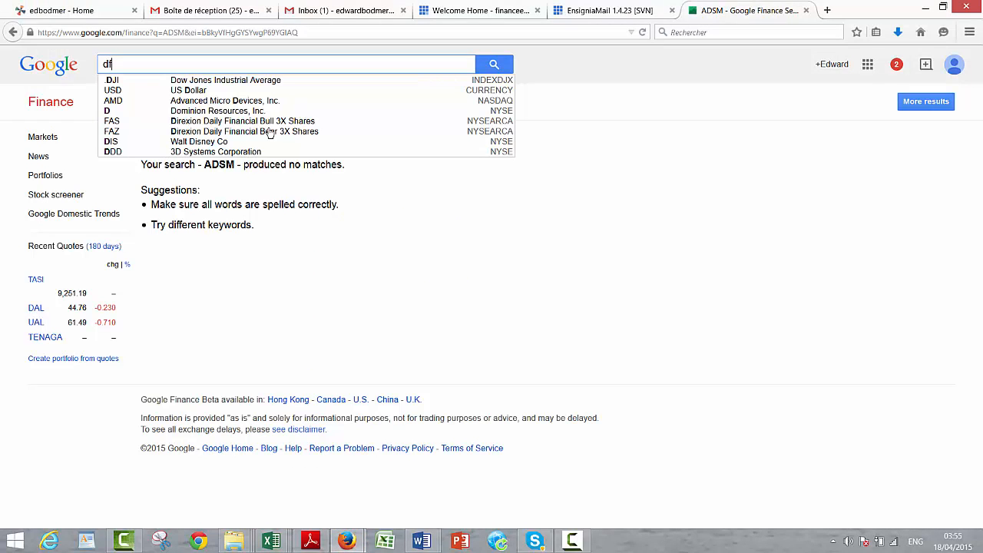
pyautogui.write('m')
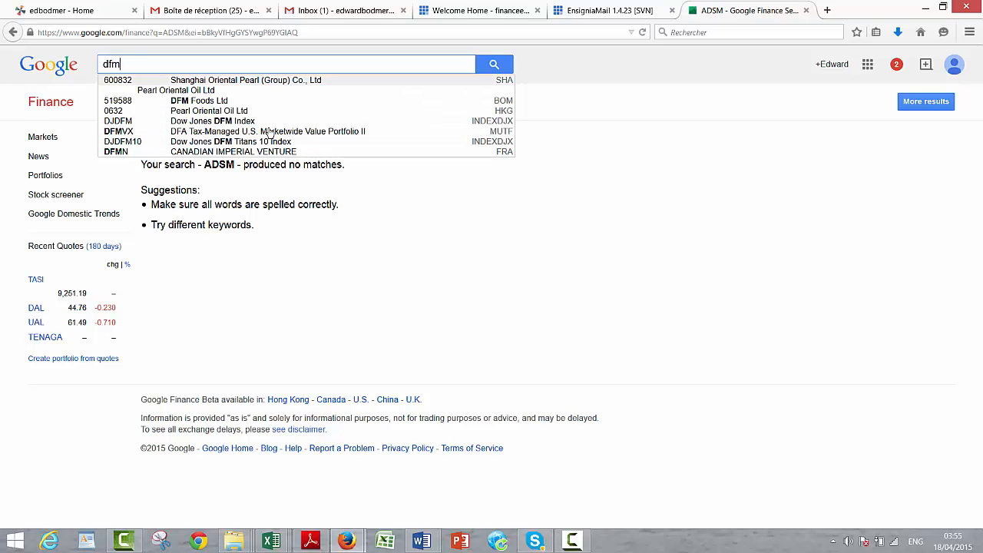
# Step: Search for "dubai", choose the FTSE NASDAQ Dubai UAE 20 Index and view its historical prices
pyautogui.press('BackSpace')
pyautogui.press('BackSpace')
pyautogui.press('BackSpace')
pyautogui.write('d')
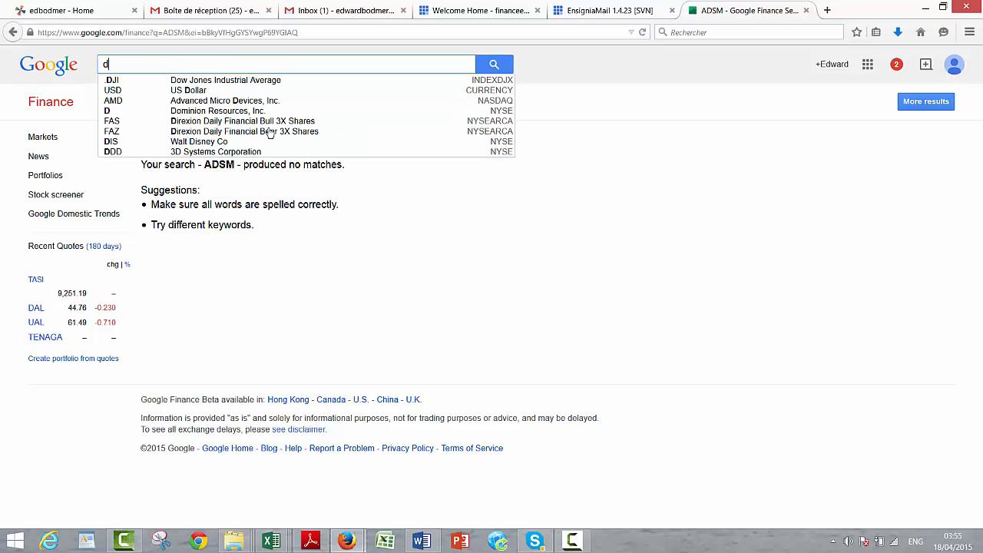
pyautogui.write('ubai')
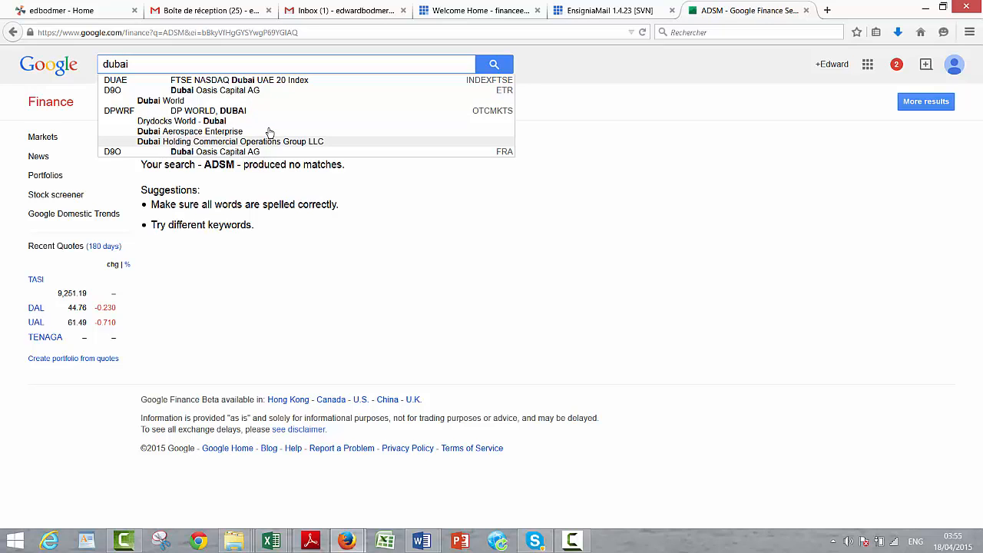
pyautogui.press('Down')
pyautogui.press('Down')
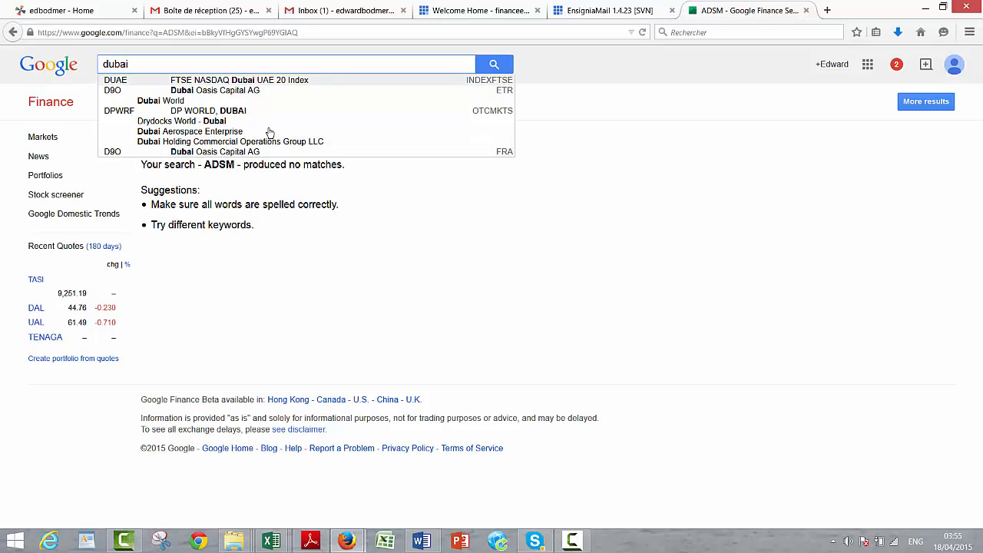
pyautogui.press('Return')
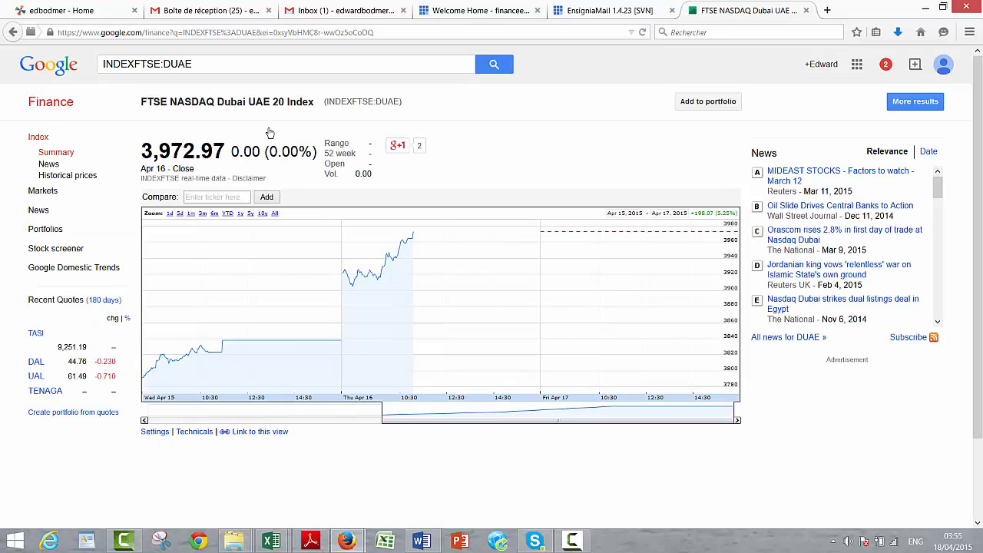
pyautogui.click(68, 176)
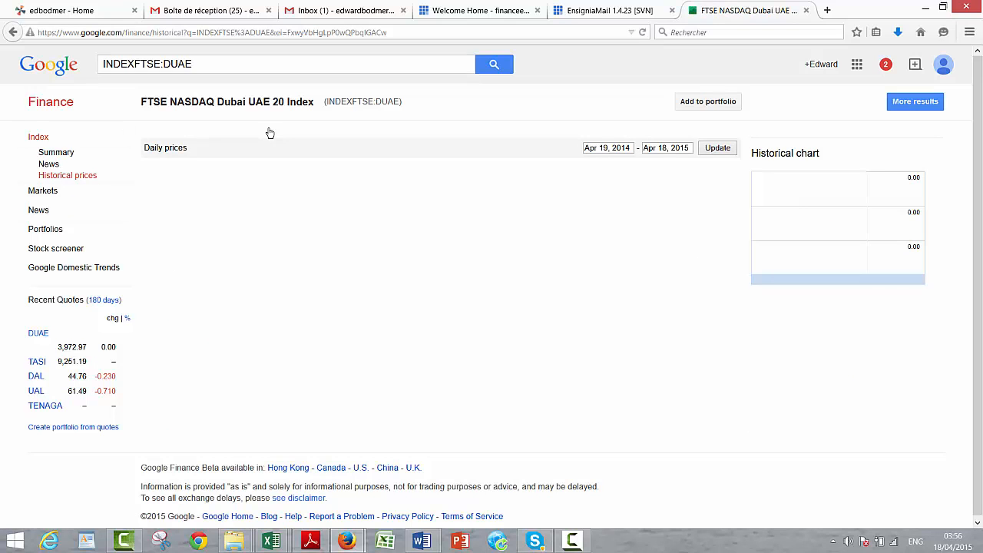
# Step: Return to the Dubai index summary and look up "dub" in the finance search
pyautogui.click(12, 32)
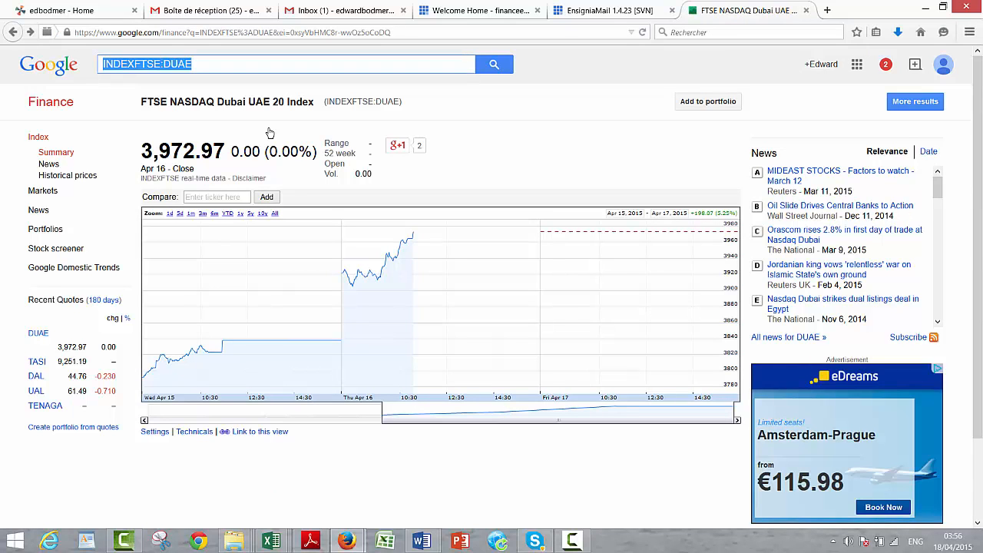
pyautogui.press('BackSpace')
pyautogui.write('dub')
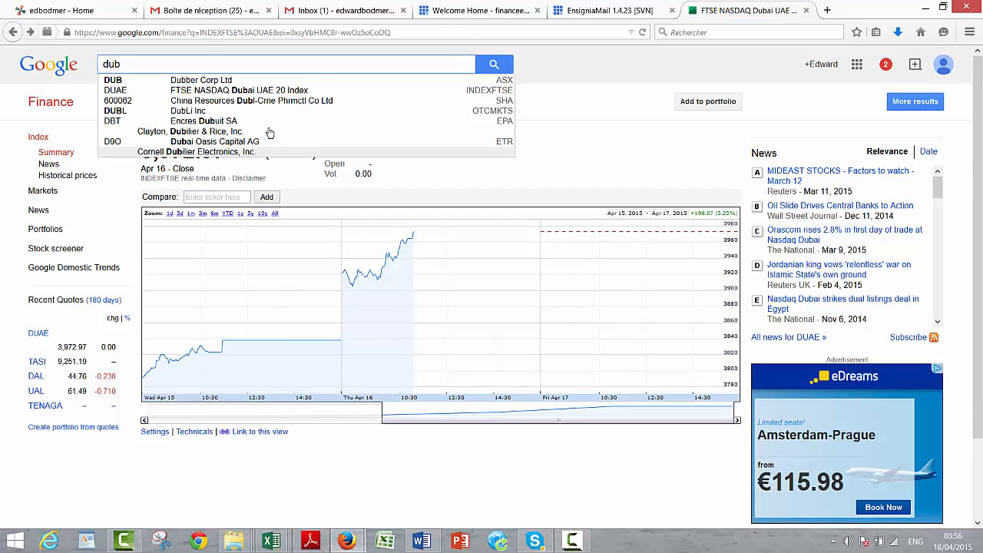
pyautogui.press('F9')
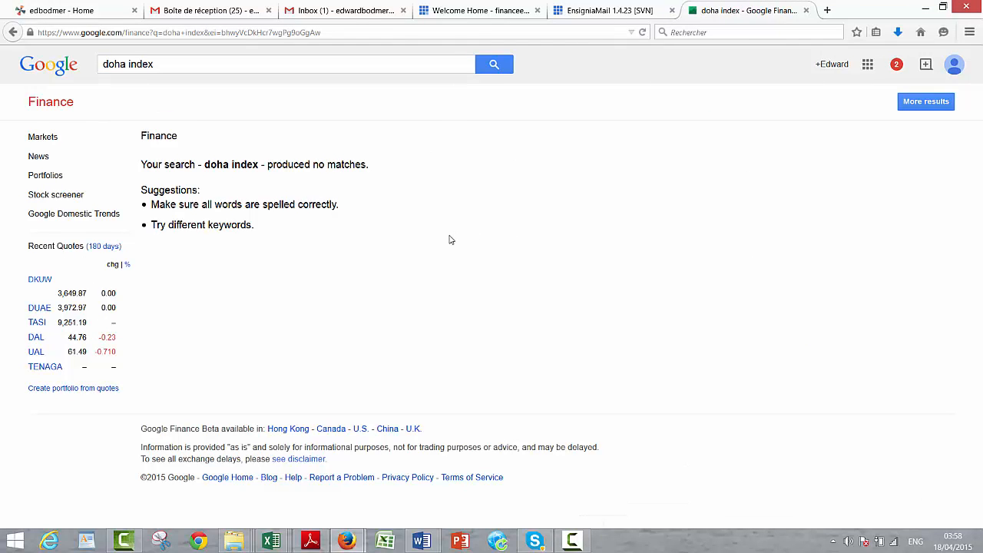
# Step: Open the Stock screener and set its country to Saudi Arabia
pyautogui.click(41, 199)
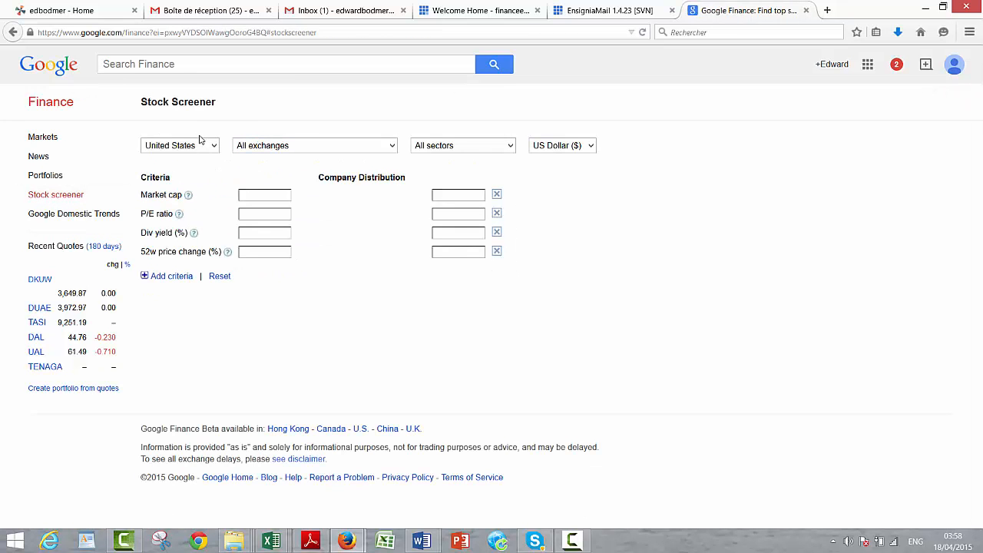
pyautogui.click(214, 147)
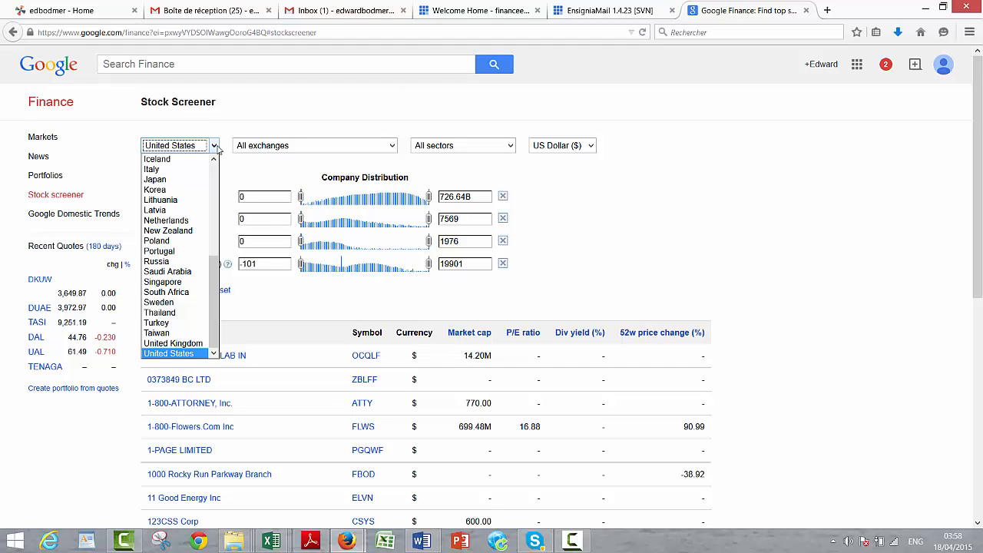
pyautogui.click(150, 270)
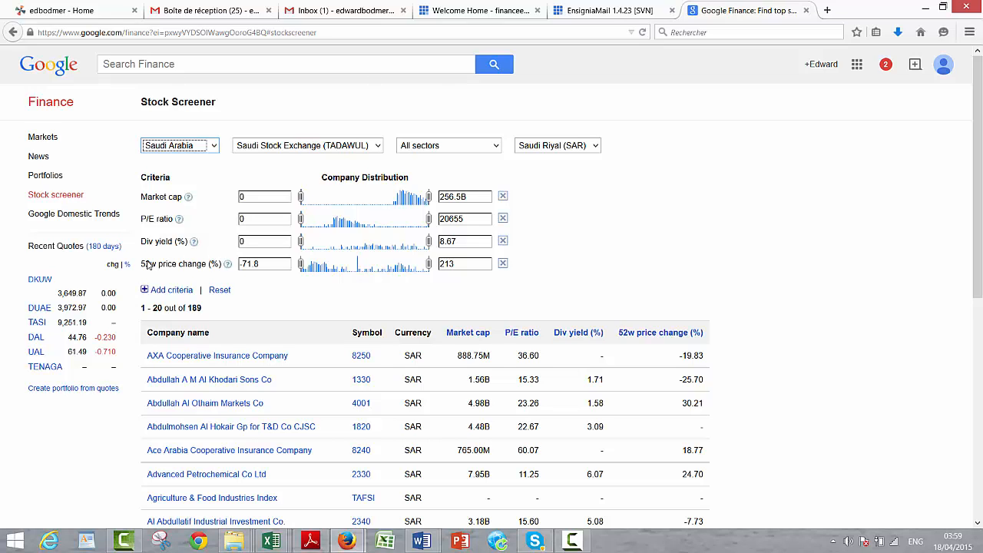
# Step: Open the historical prices of AXA Cooperative Insurance Company and copy the address of the spreadsheet download link
pyautogui.click(218, 356)
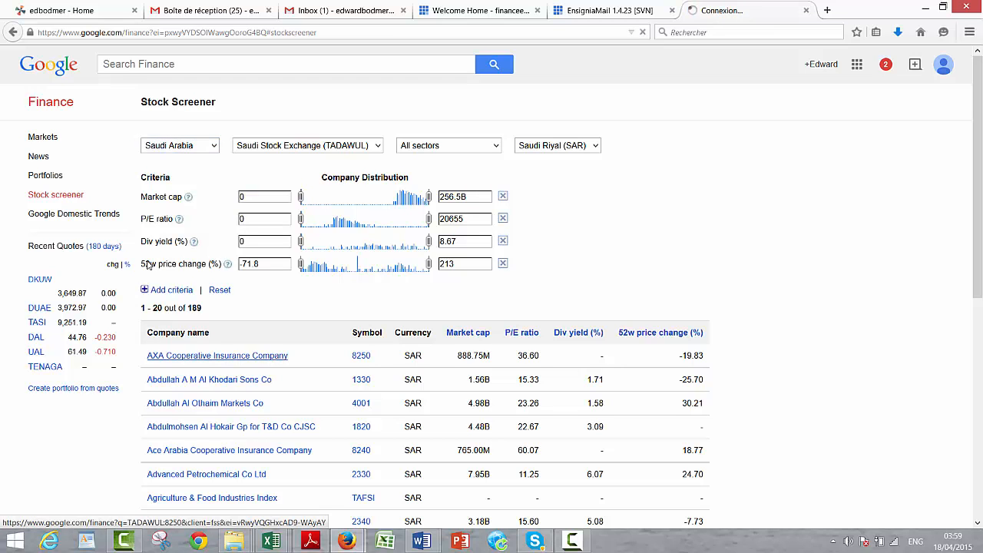
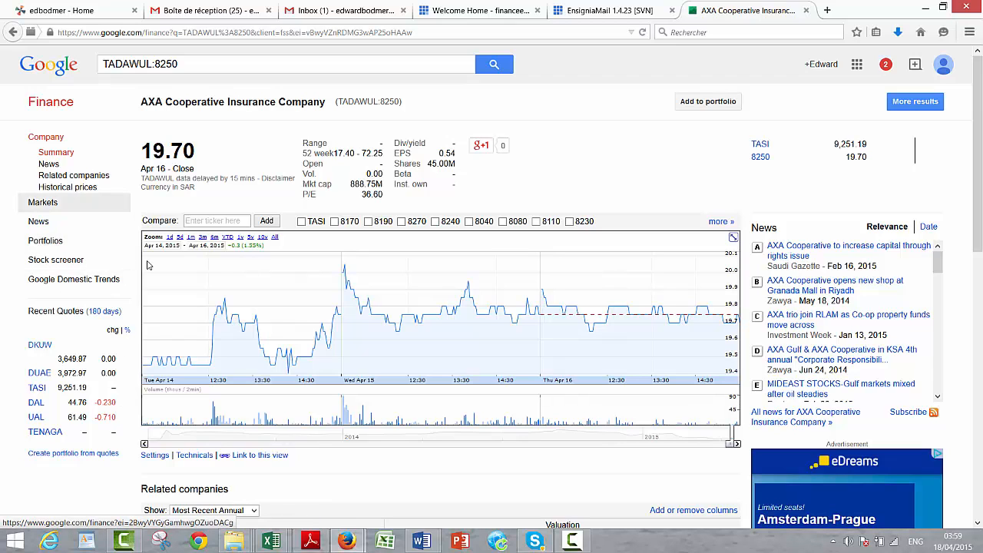
pyautogui.click(67, 186)
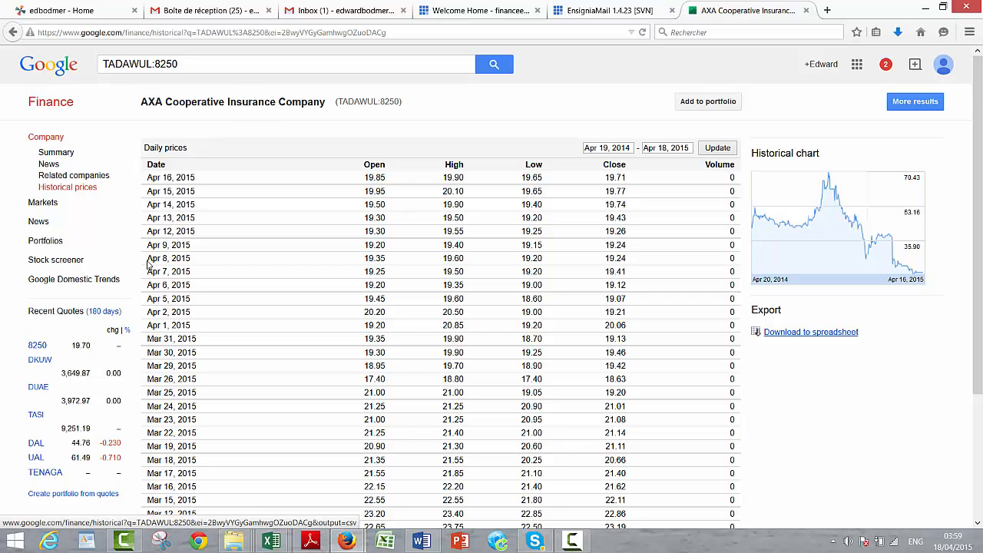
pyautogui.rightClick(773, 332)
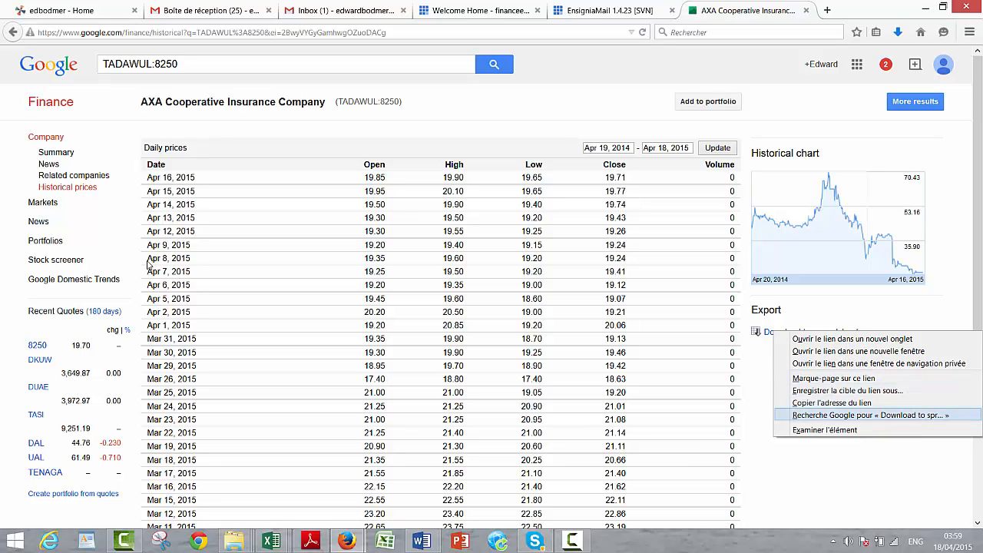
pyautogui.click(831, 403)
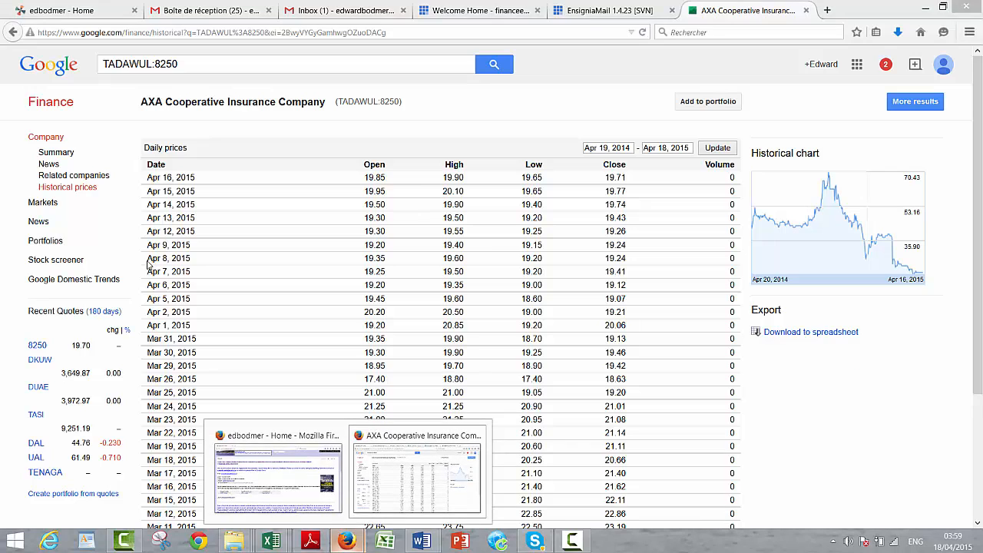
# Step: Switch to Book1 in Excel and replace the URL in cell B3 with the copied TADAWUL:8250 download link
pyautogui.moveTo(270, 541)
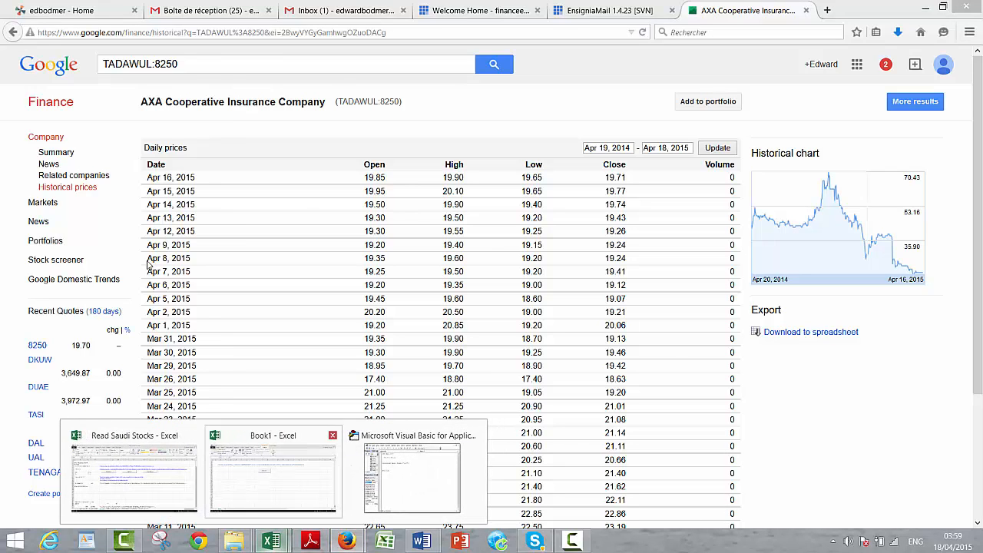
pyautogui.click(330, 472)
pyautogui.press('Left')
pyautogui.press('Left')
pyautogui.press('Left')
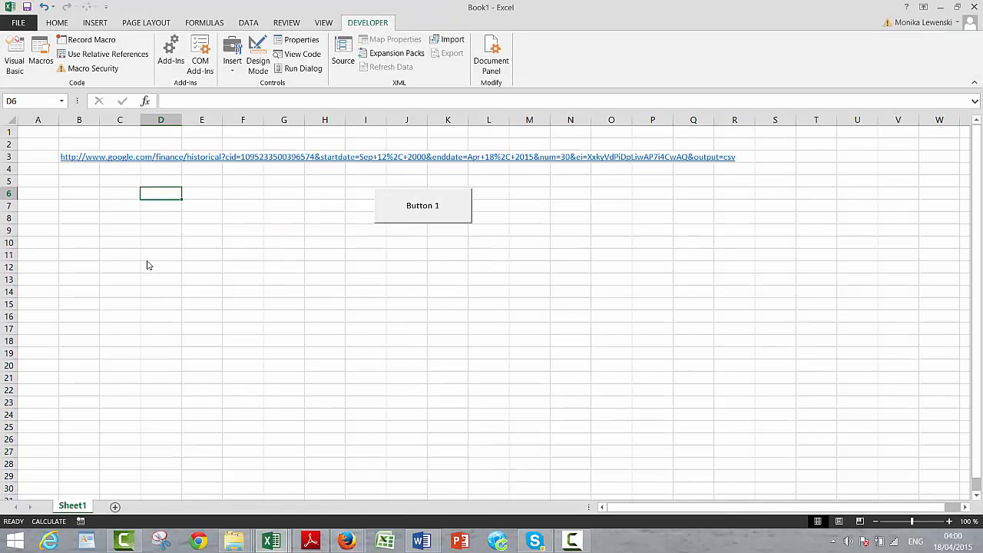
pyautogui.press('Up')
pyautogui.press('Up')
pyautogui.press('Up')
pyautogui.press('Up')
pyautogui.press('Up')
pyautogui.press('Up')
pyautogui.press('Up')
pyautogui.press('Left')
pyautogui.press('Left')
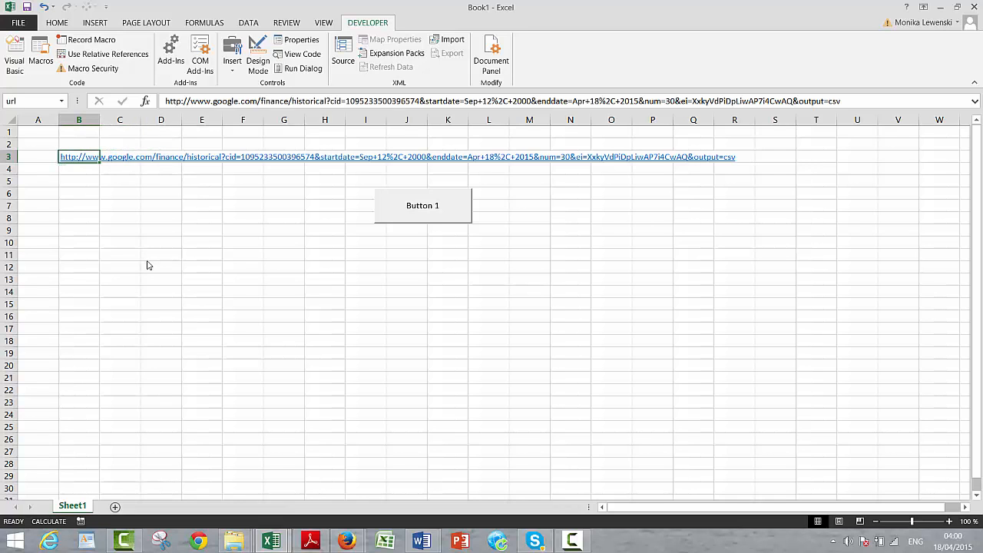
pyautogui.write('http://www.google.com/finance/historical?q=TADAWUL%3A8250&ei=2BwyVYGyGamhwgOZuoDACg&output=csv')
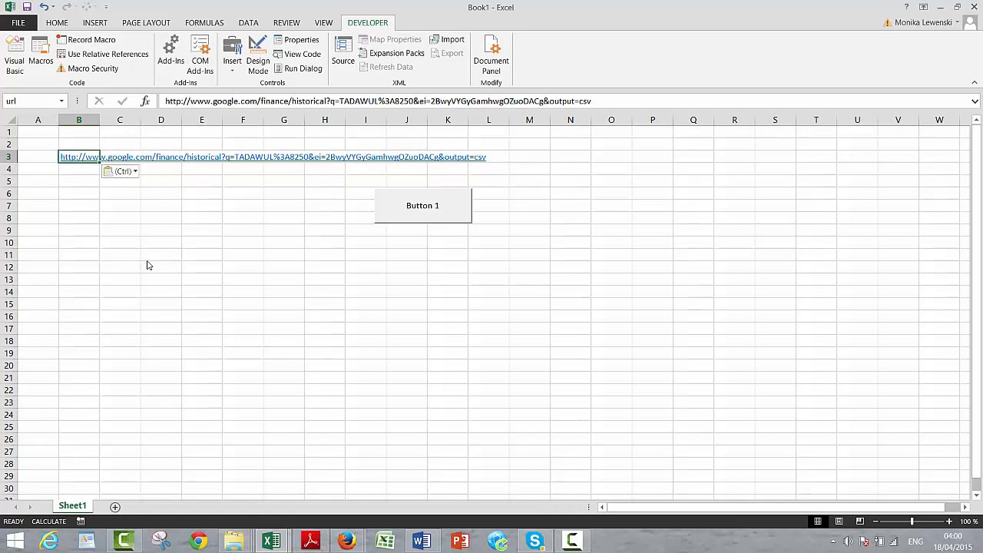
pyautogui.press('Down')
pyautogui.press('Up')
pyautogui.press('Down')
pyautogui.press('Up')
pyautogui.click(243, 316)
# Step: Back in Firefox, set the start date of AXA Cooperative's daily prices to Apr 8, 2009 and update the table
pyautogui.click(347, 541)
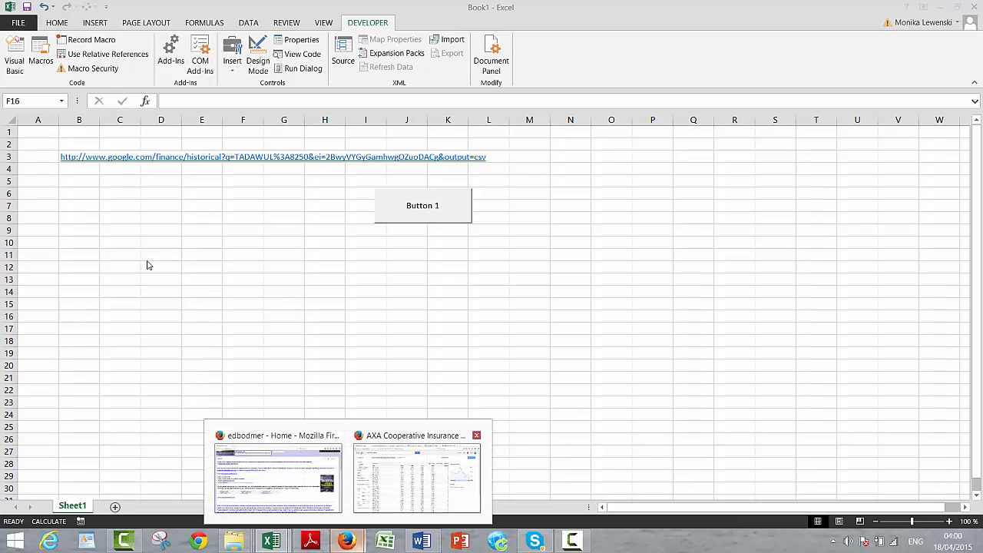
pyautogui.click(416, 473)
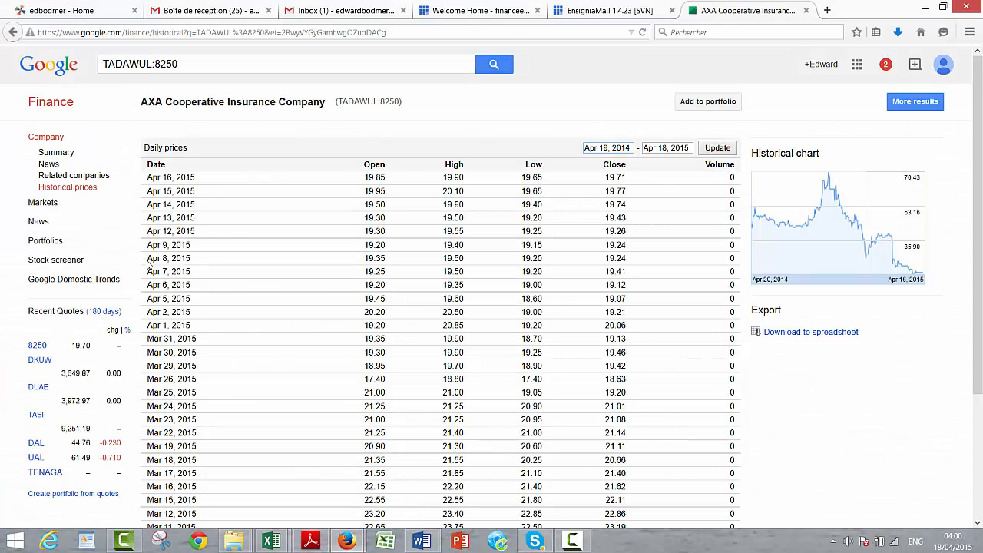
pyautogui.click(607, 147)
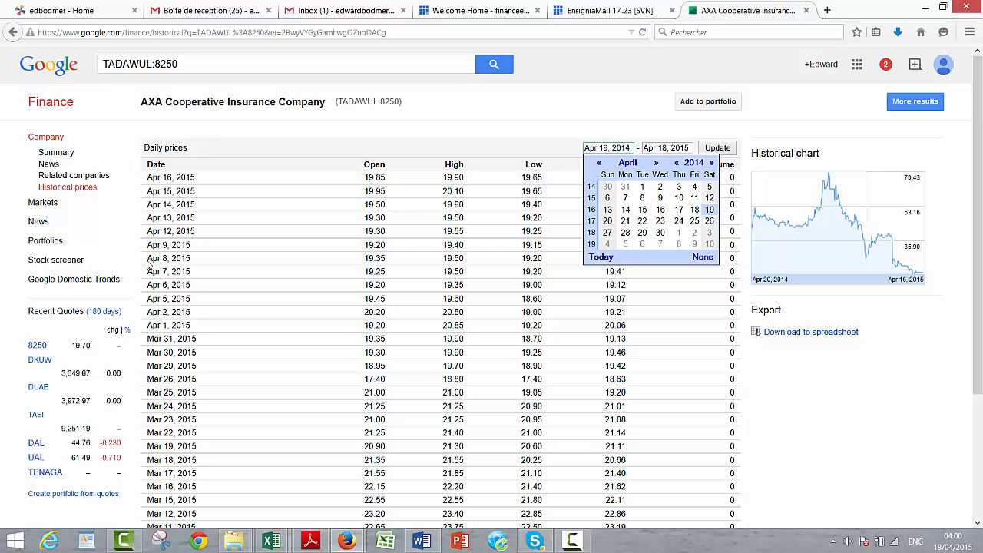
pyautogui.click(676, 162)
pyautogui.click(675, 162)
pyautogui.click(676, 162)
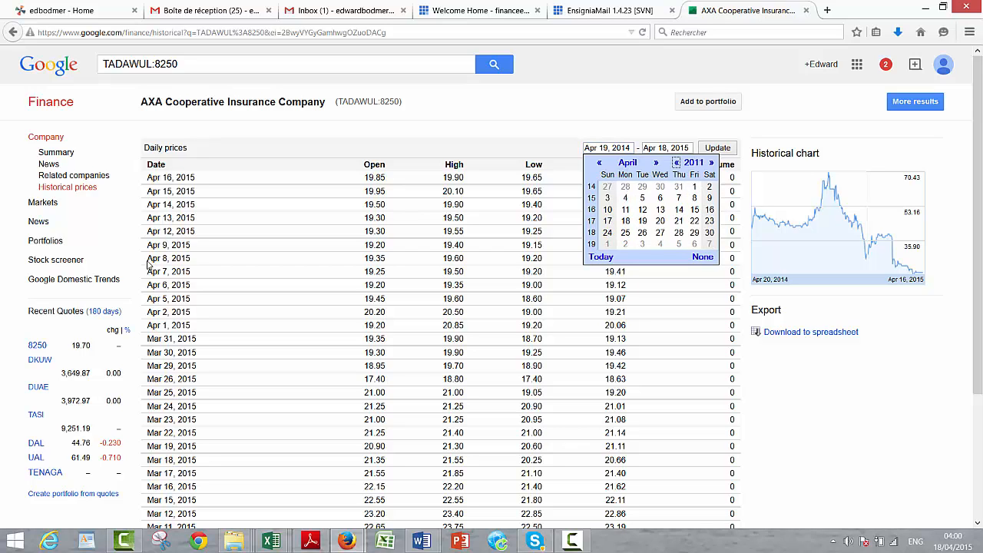
pyautogui.click(676, 162)
pyautogui.click(676, 162)
pyautogui.click(660, 197)
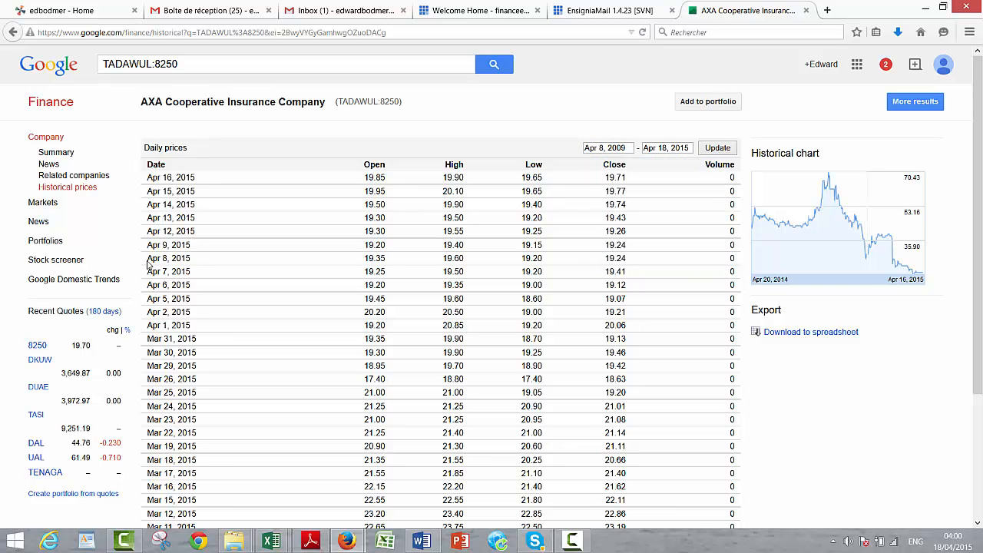
pyautogui.click(717, 148)
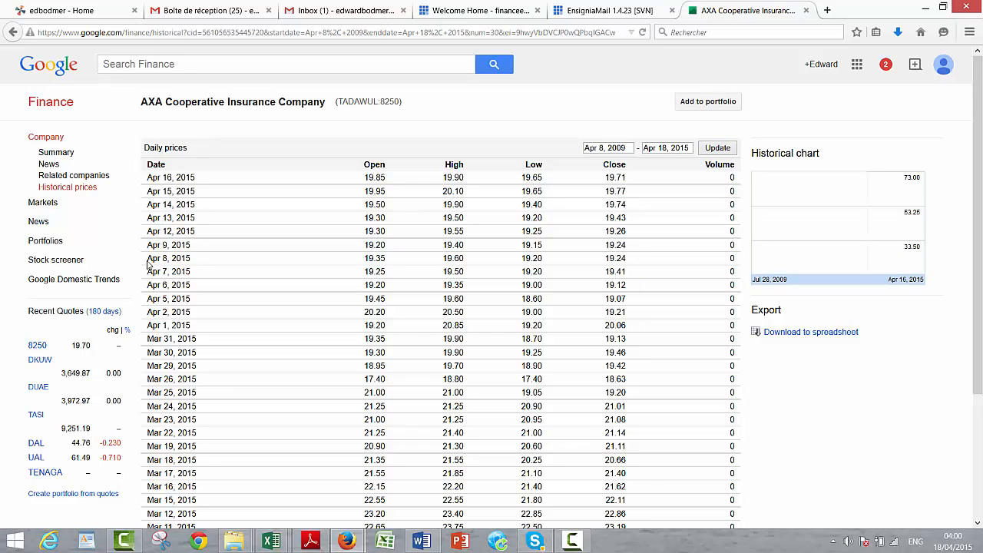
# Step: Copy the address of the updated AXA historical prices page and paste it over the URL in cell B3 of Book1 in Excel
pyautogui.hotkey('ctrl', 'l')
pyautogui.hotkey('ctrl', 'c')
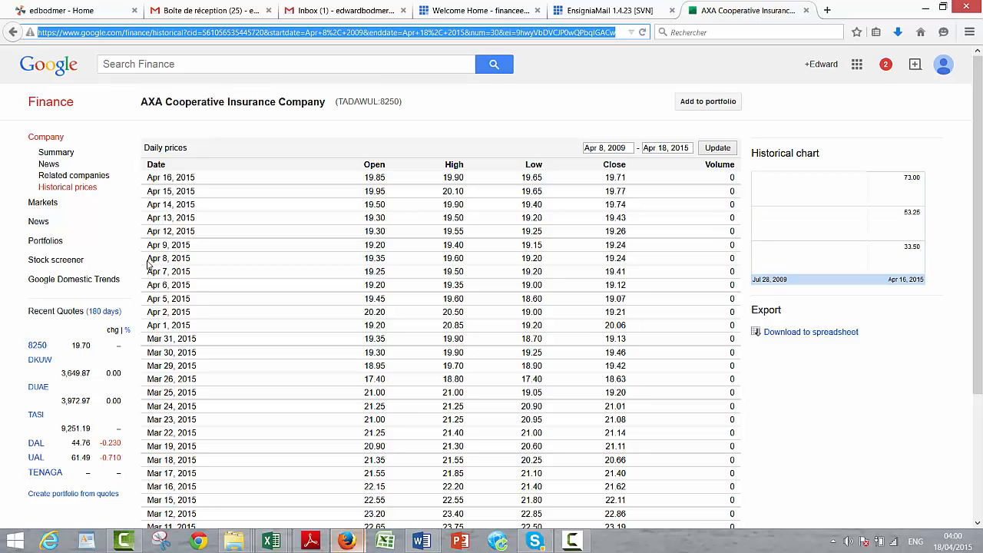
pyautogui.click(270, 540)
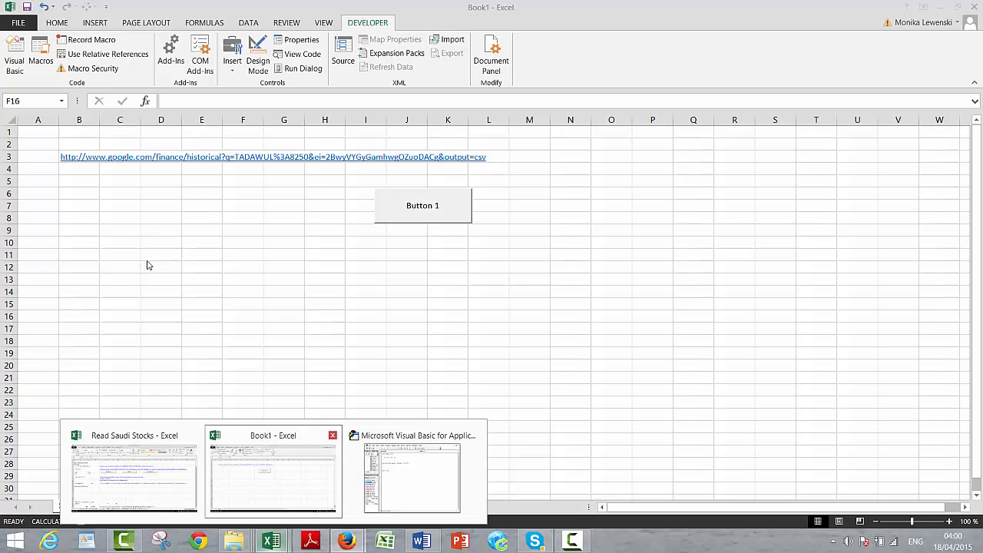
pyautogui.click(272, 478)
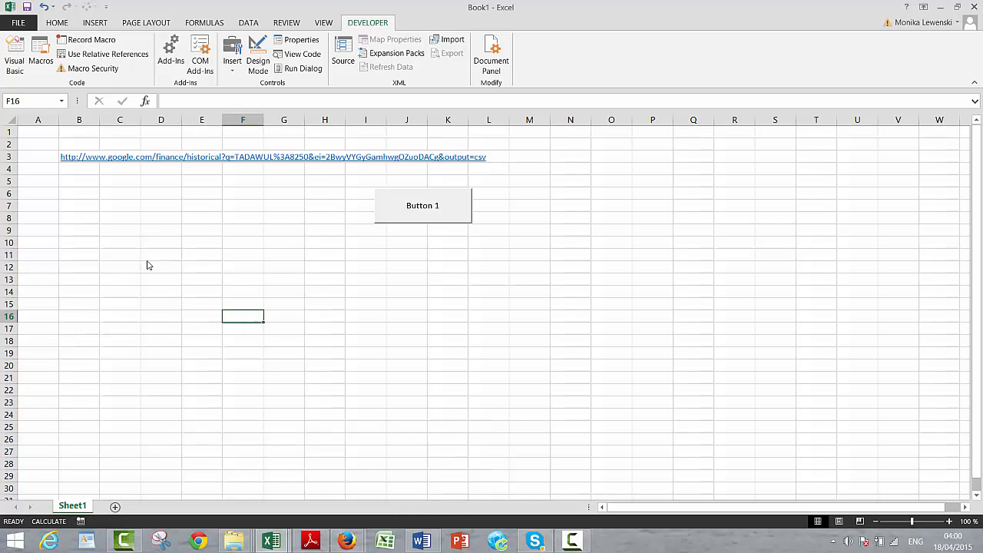
pyautogui.press('Up')
pyautogui.press('Up')
pyautogui.press('Up')
pyautogui.press('Up')
pyautogui.press('Up')
pyautogui.press('Up')
pyautogui.press('Up')
pyautogui.press('Up')
pyautogui.press('Up')
pyautogui.press('Up')
pyautogui.press('Up')
pyautogui.press('Up')
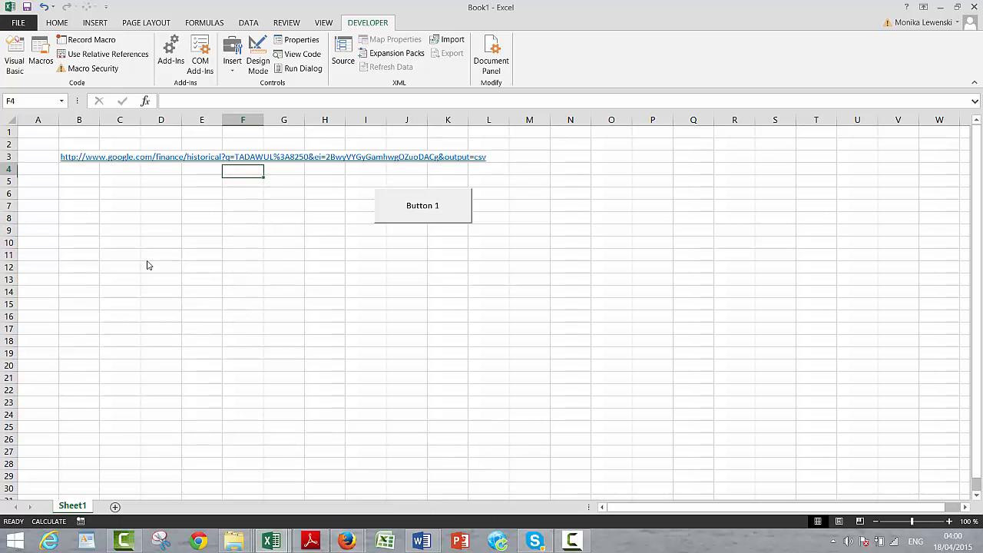
pyautogui.press('Up')
pyautogui.press('Left')
pyautogui.press('Left')
pyautogui.press('Left')
pyautogui.press('Left')
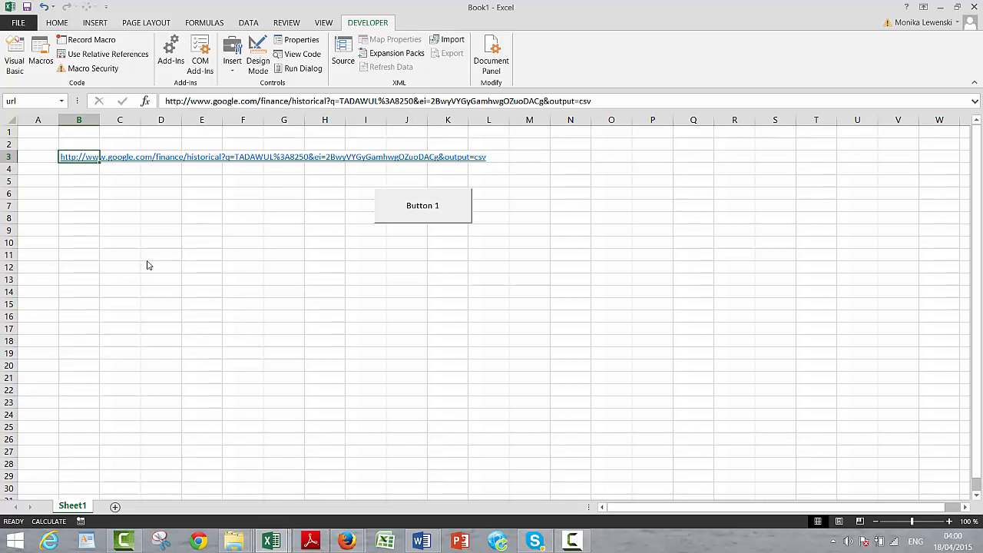
pyautogui.hotkey('ctrl', 'v')
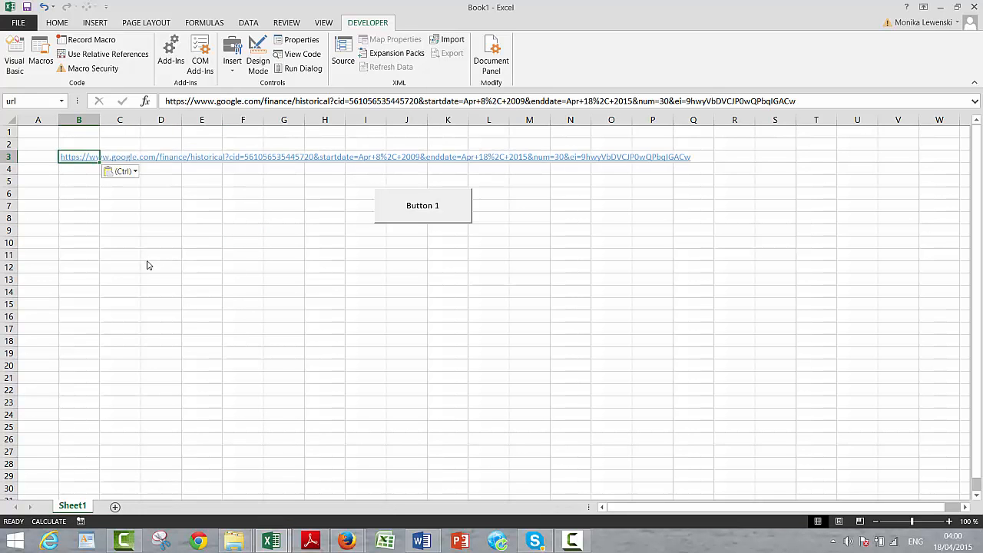
# Step: Change the start date year in the cell B3 URL to 2000
pyautogui.press('Down')
pyautogui.press('Up')
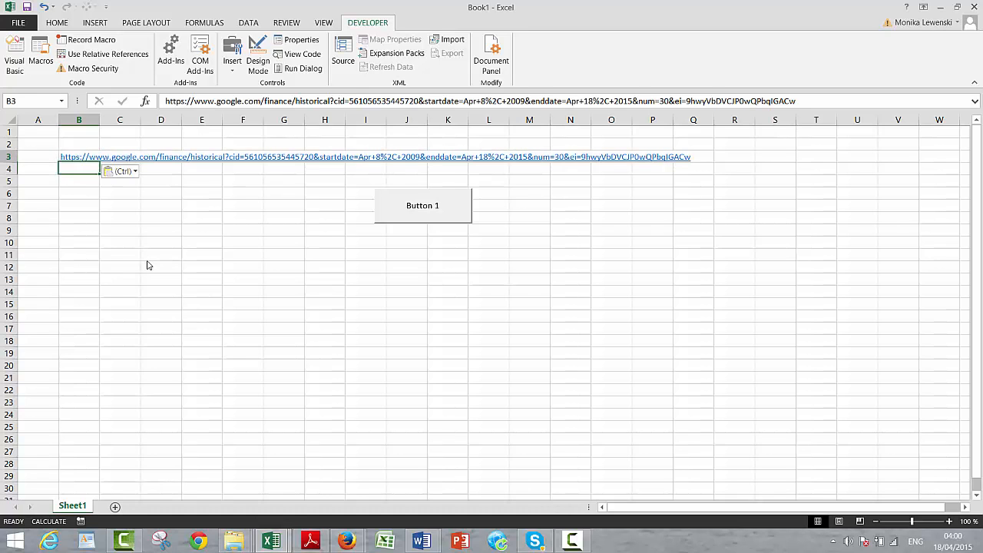
pyautogui.press('F2')
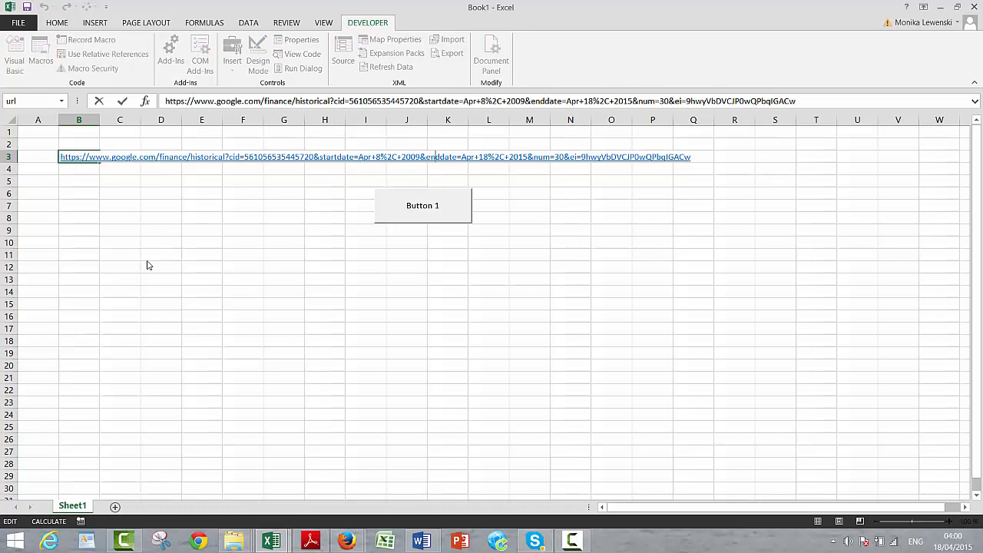
pyautogui.press('BackSpace')
pyautogui.write('0')
pyautogui.click(243, 230)
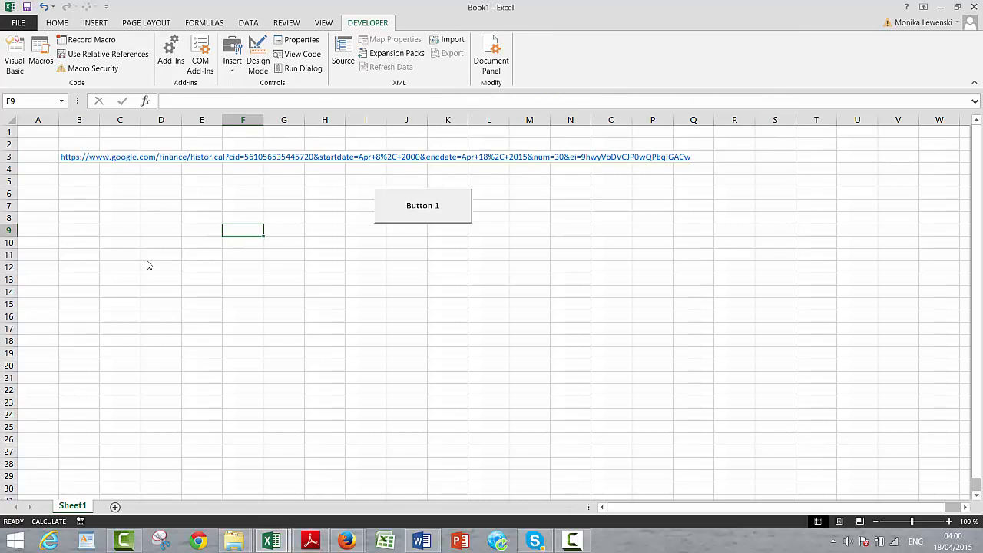
# Step: Run the macro assigned to Button 1 to open the URL, and close the historical workbook without saving
pyautogui.click(423, 205)
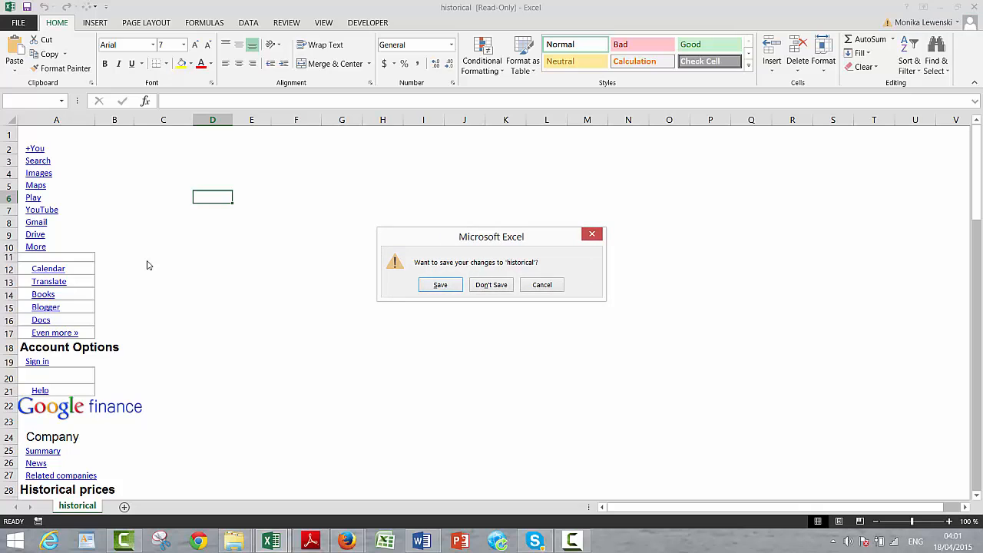
pyautogui.press('Tab')
pyautogui.press('Return')
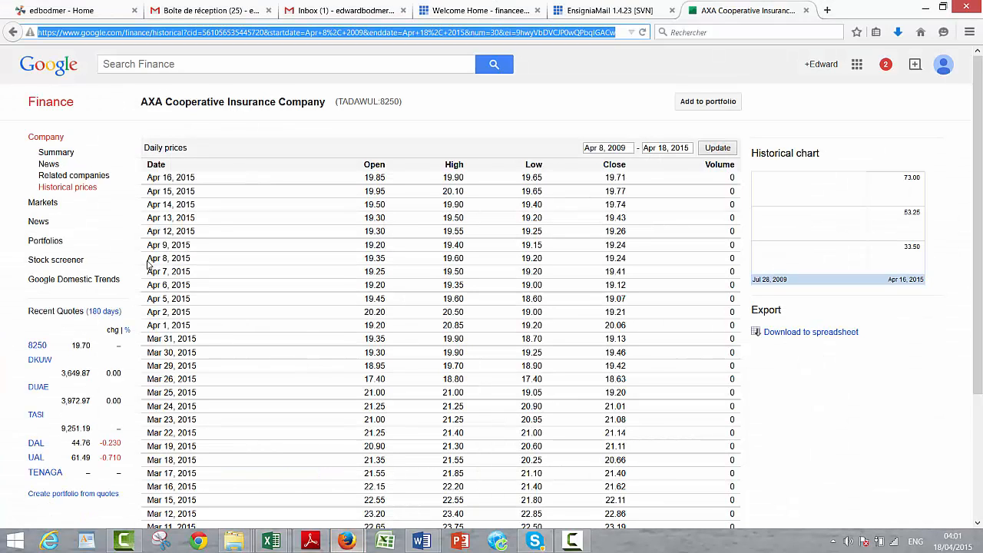
# Step: In Firefox, copy the address of the spreadsheet download link for AXA Cooperative's Apr 8, 2009 to Apr 18, 2015 prices
pyautogui.rightClick(772, 333)
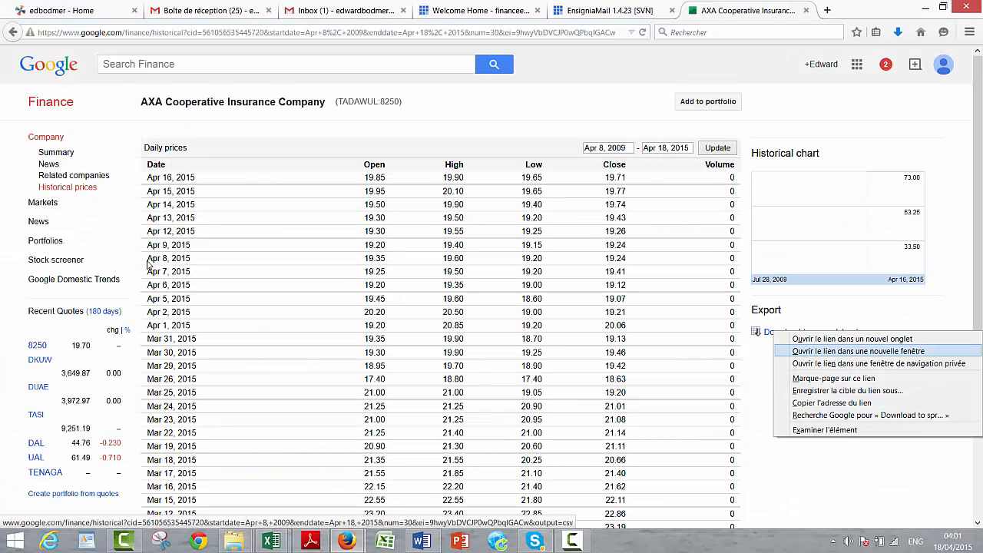
pyautogui.press('Down')
pyautogui.press('Return')
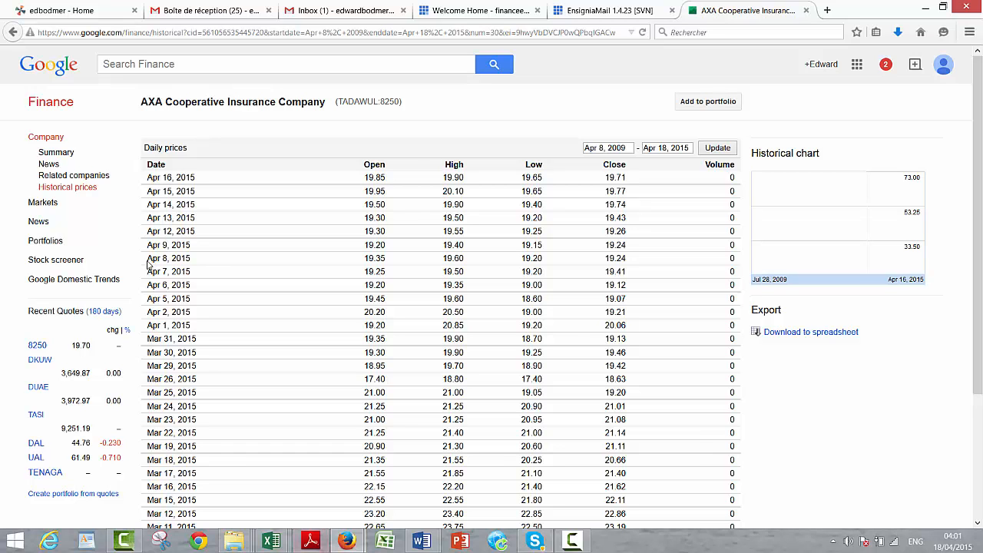
# Step: Switch to Book1 in Excel and replace the URL in cell B3 with the copied CSV download link
pyautogui.click(271, 541)
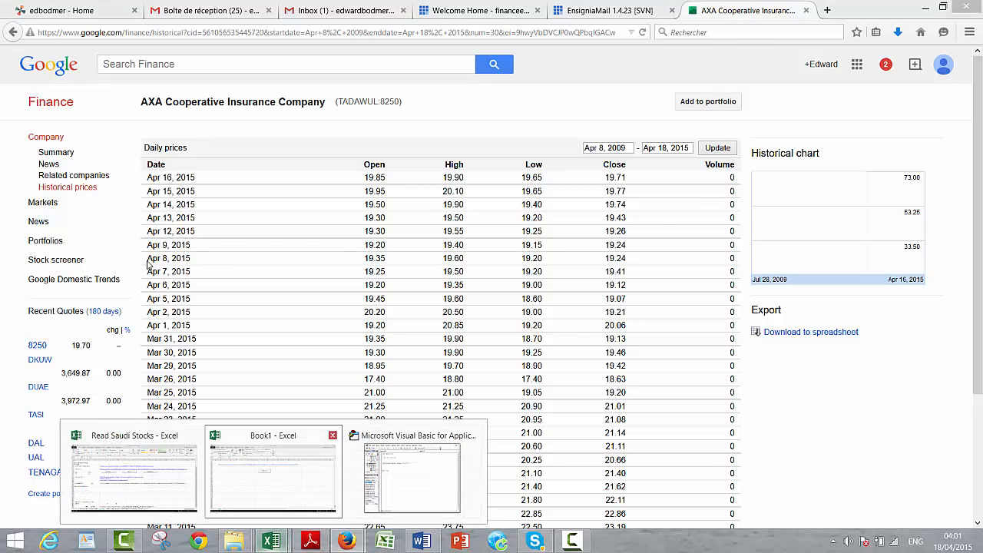
pyautogui.click(273, 477)
pyautogui.click(202, 218)
pyautogui.press('Up')
pyautogui.press('Up')
pyautogui.press('Up')
pyautogui.press('Up')
pyautogui.press('Up')
pyautogui.press('Up')
pyautogui.press('Up')
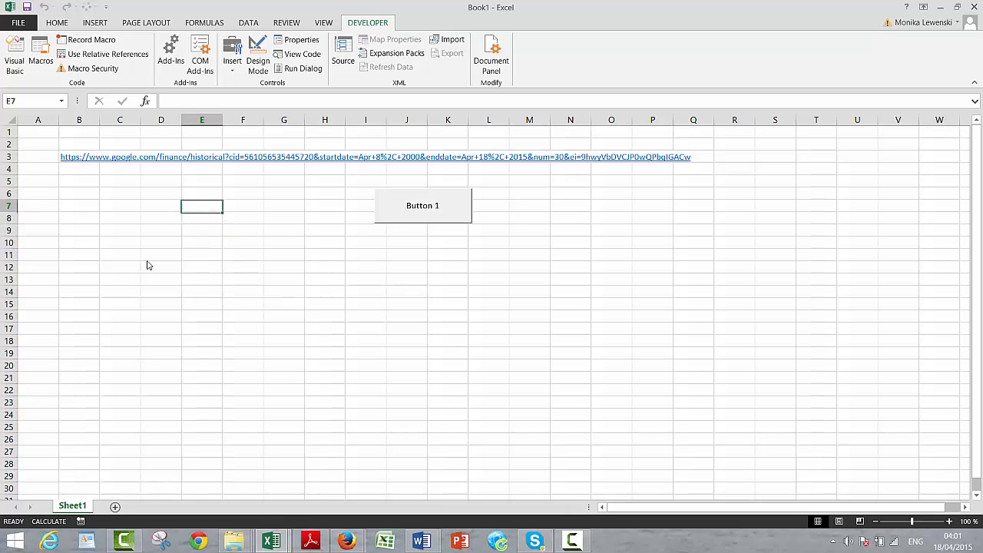
pyautogui.press('Left')
pyautogui.press('Down')
pyautogui.press('Down')
pyautogui.press('Left')
pyautogui.press('Left')
pyautogui.press('Left')
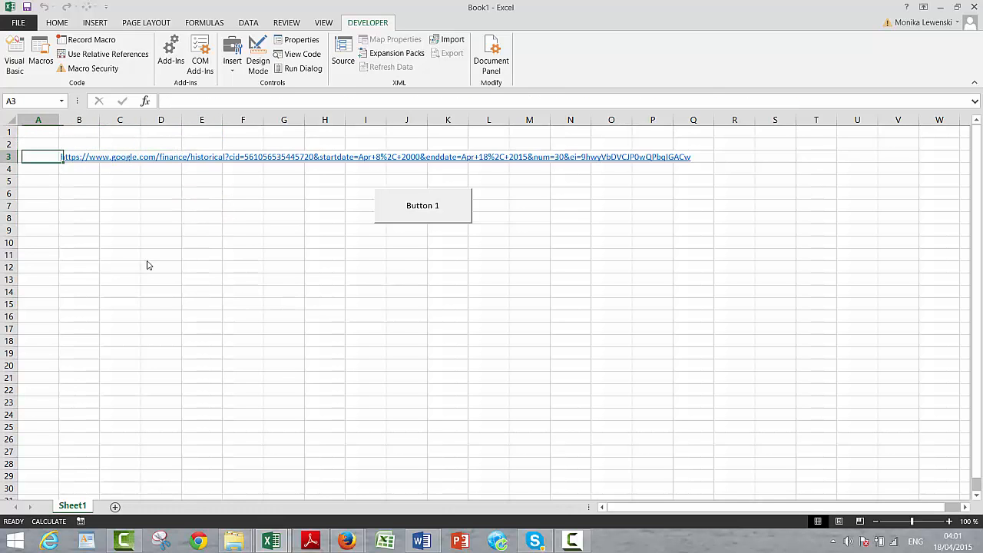
pyautogui.press('Right')
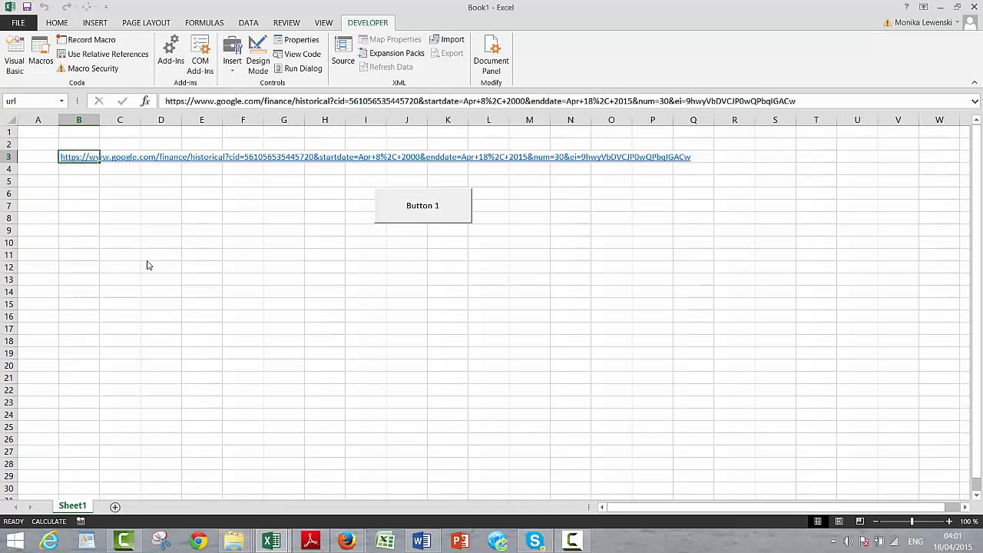
pyautogui.hotkey('ctrl', 'v')
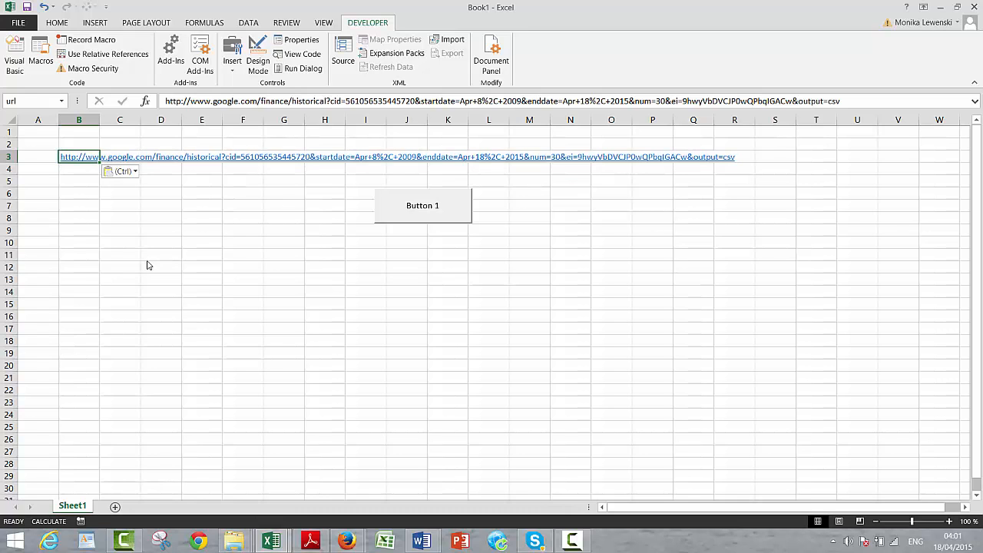
pyautogui.hotkey('ctrl', 'End')
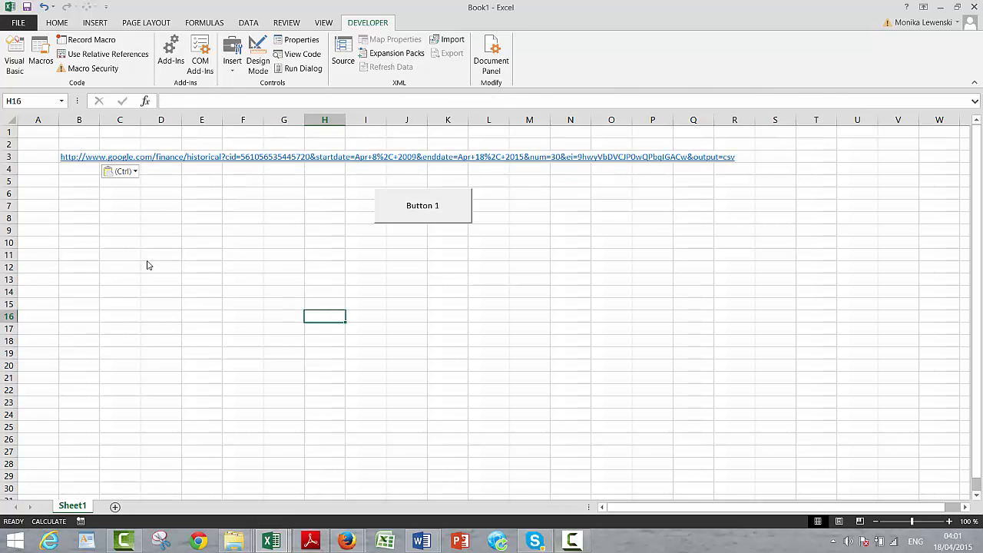
pyautogui.hotkey('alt', 'Tab')
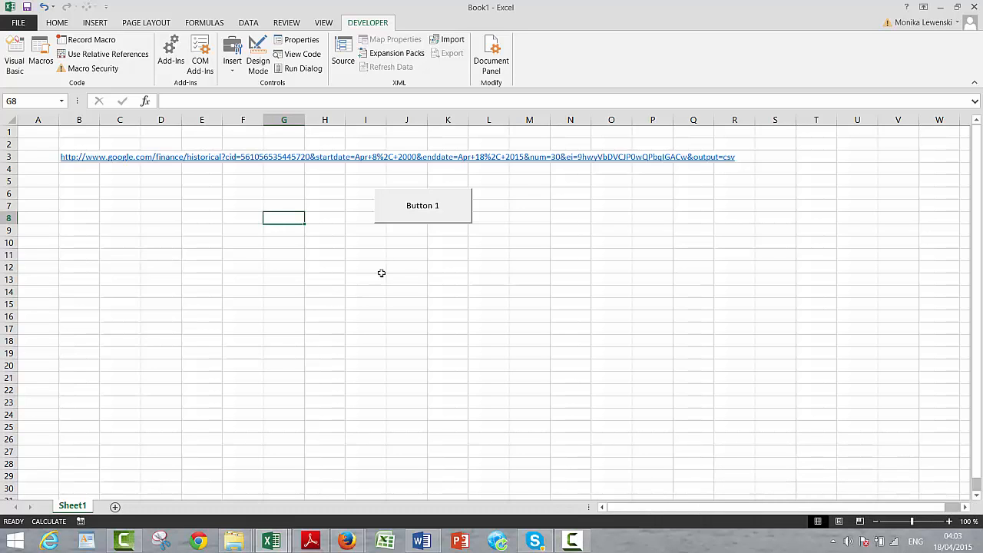
pyautogui.click(250, 206)
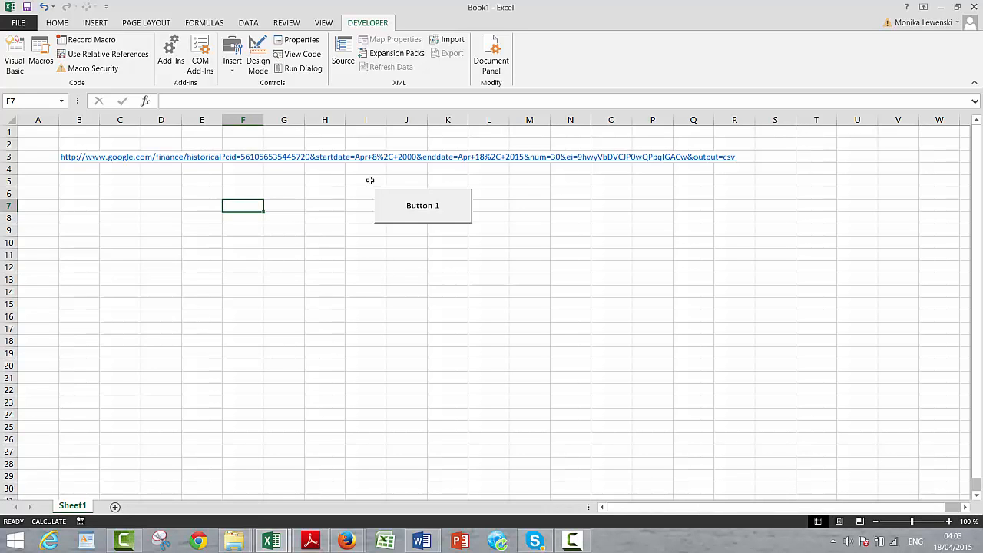
# Step: Run the macro assigned to Button 1 and sort the downloaded historical price data by date, oldest first
pyautogui.click(403, 213)
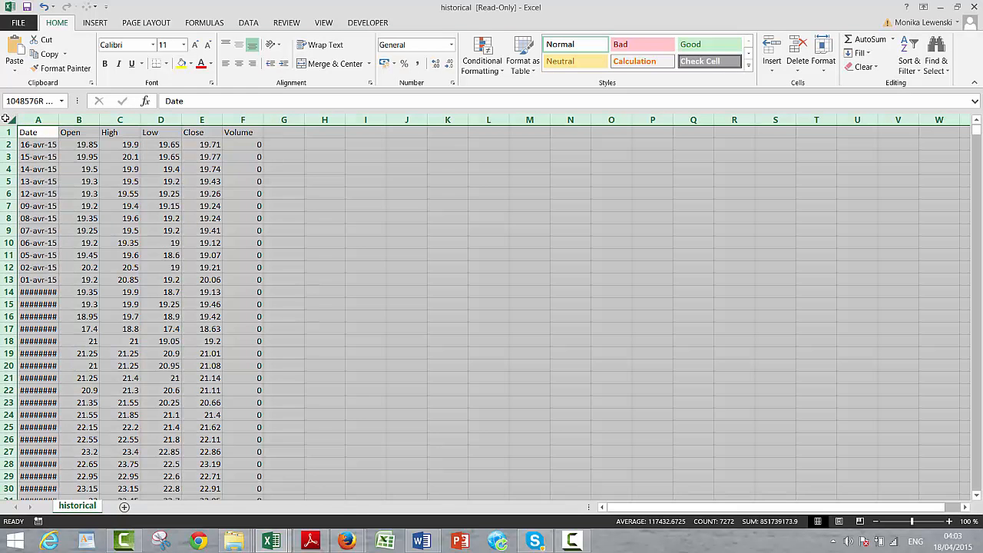
pyautogui.click(8, 119)
pyautogui.click(250, 23)
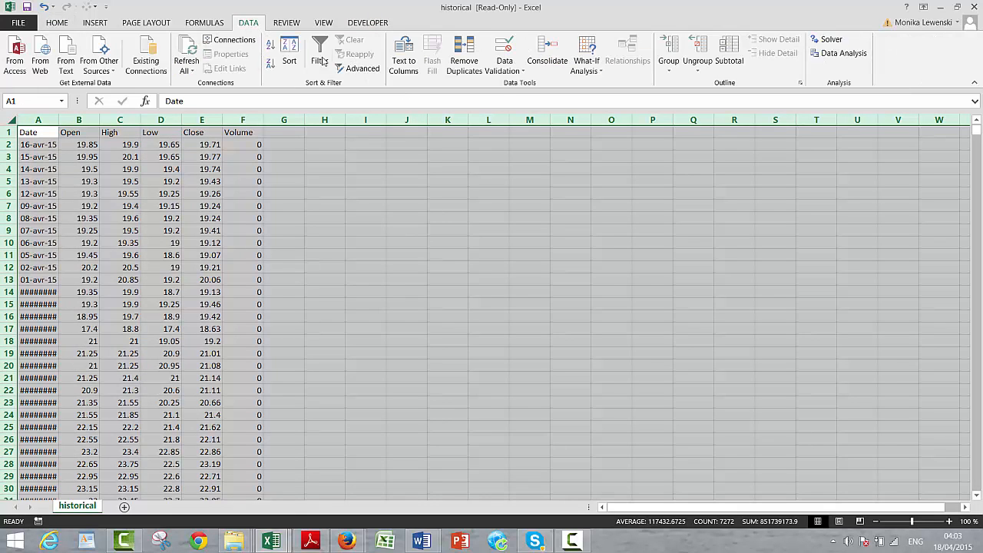
pyautogui.click(275, 47)
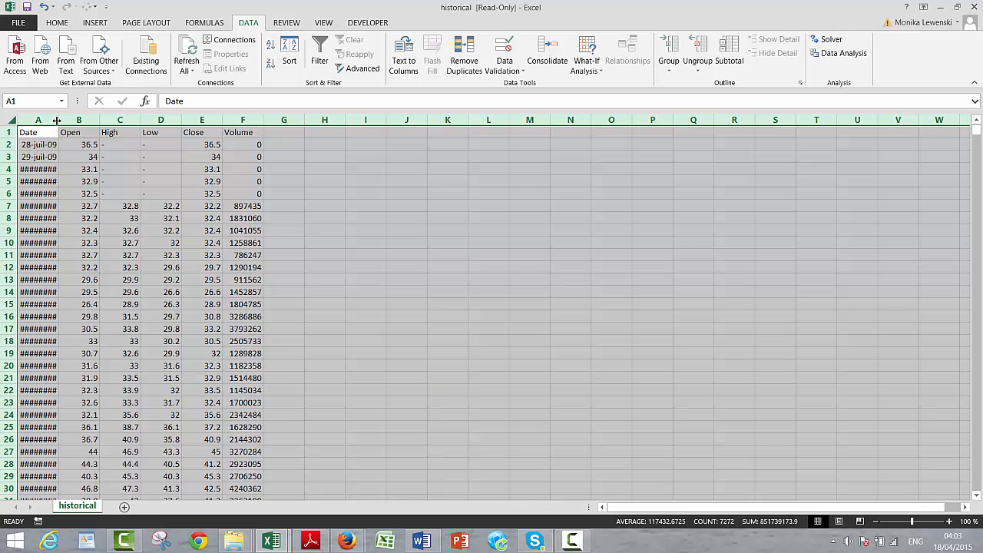
# Step: Widen all columns of the historical price sheet enough to display the full dates, and close that workbook
pyautogui.moveTo(56, 121); pyautogui.dragTo(73, 120)
pyautogui.click(62, 242)
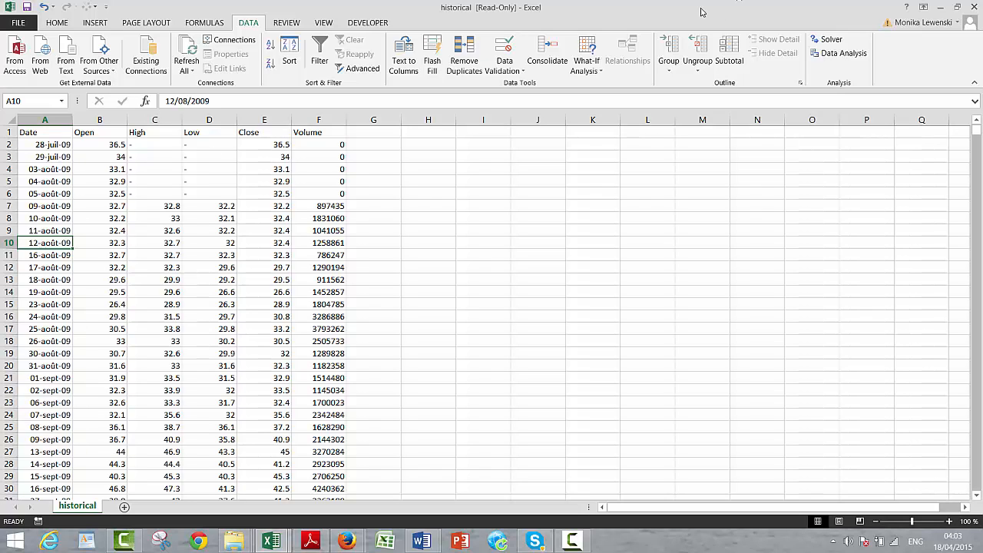
pyautogui.click(973, 7)
pyautogui.click(489, 286)
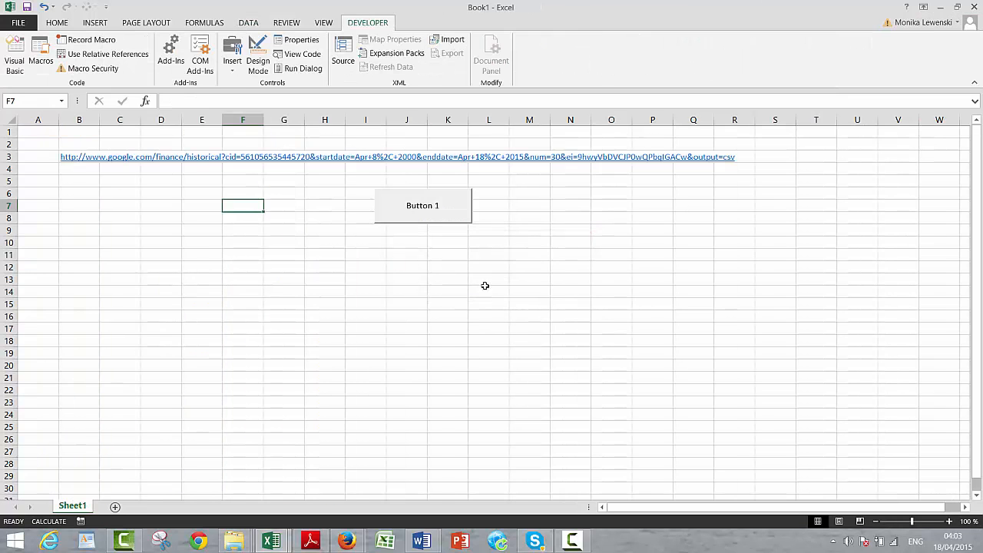
pyautogui.click(471, 321)
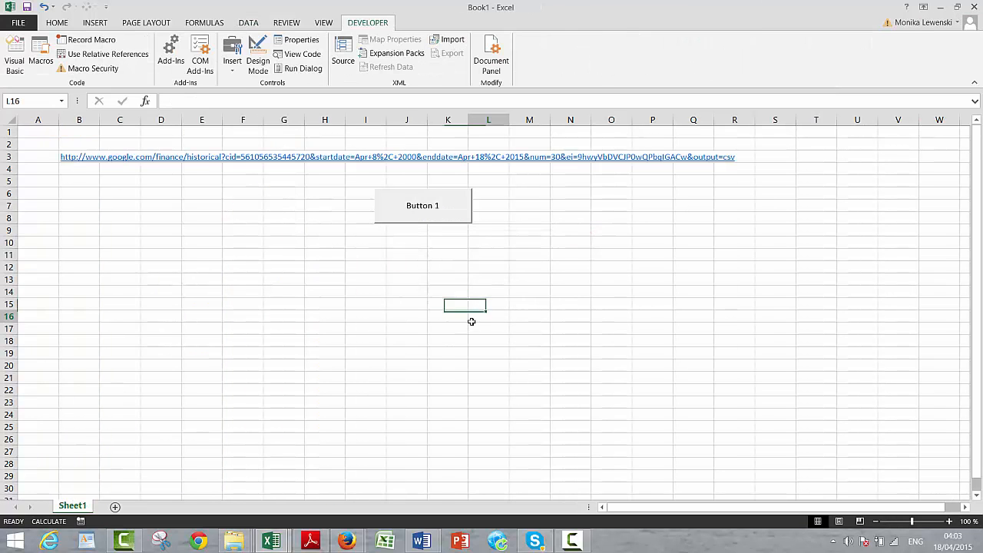
pyautogui.click(37, 157)
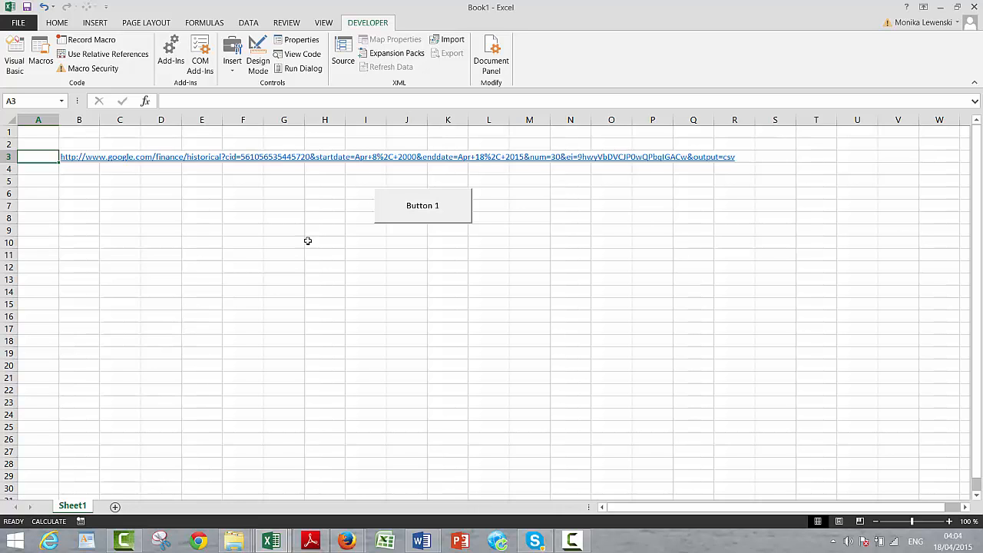
pyautogui.click(573, 540)
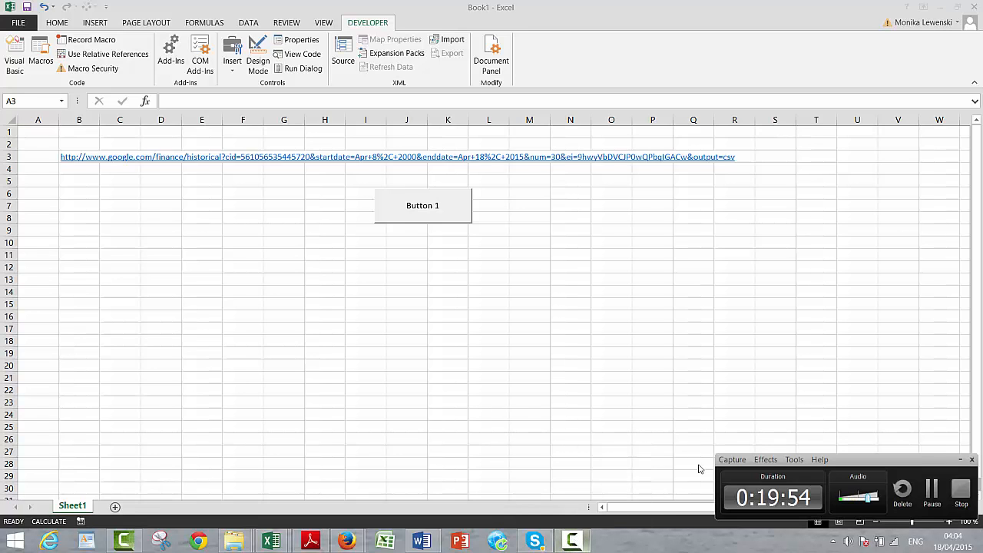
pyautogui.click(930, 492)
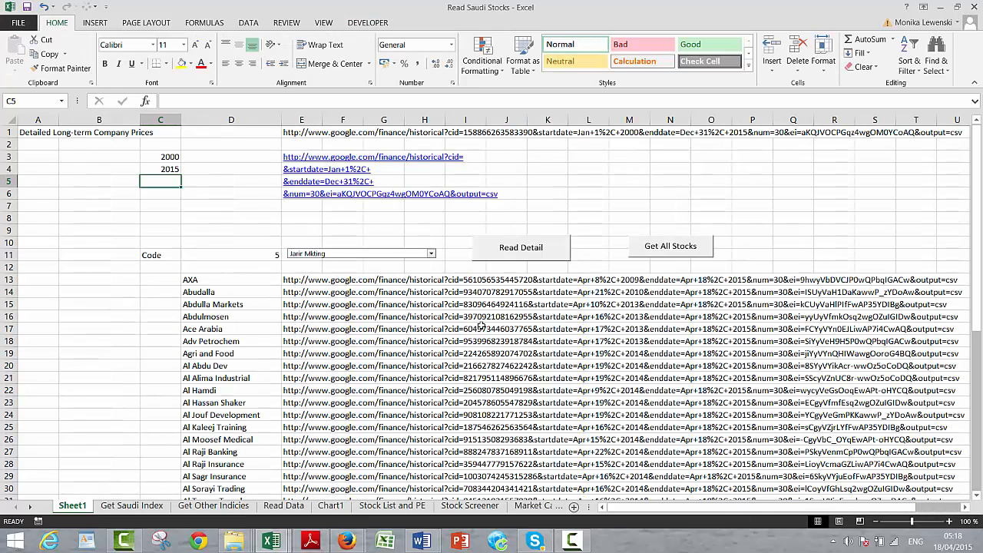
# Step: Examine the company names and their historical-price download links in Sheet1 of the Read Saudi Stocks workbook, down to row 45
pyautogui.click(101, 332)
pyautogui.press('Right')
pyautogui.press('Right')
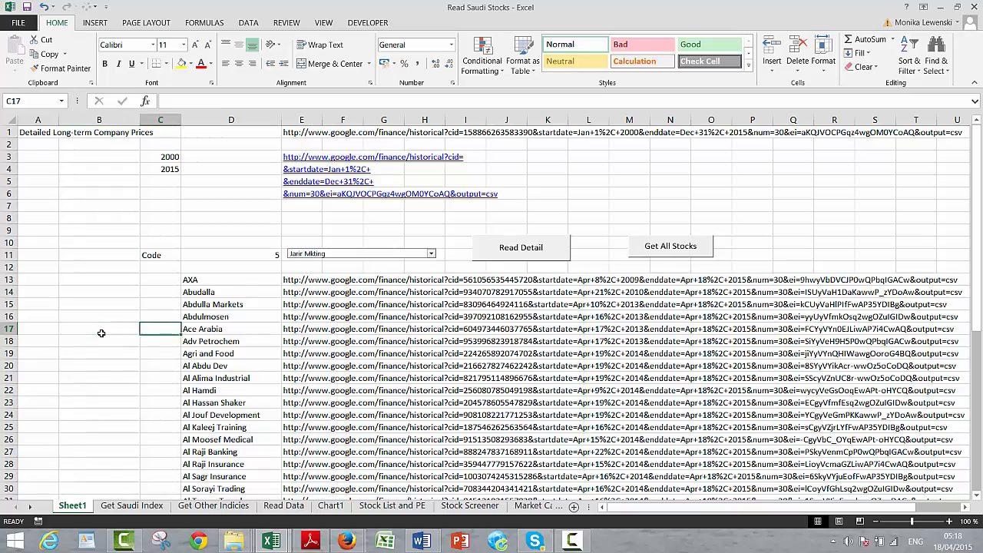
pyautogui.press('Down')
pyautogui.press('Down')
pyautogui.press('Down')
pyautogui.press('Down')
pyautogui.press('Down')
pyautogui.press('Down')
pyautogui.press('Down')
pyautogui.press('Down')
pyautogui.press('Down')
pyautogui.press('Down')
pyautogui.press('Down')
pyautogui.press('Down')
pyautogui.press('Down')
pyautogui.press('Down')
pyautogui.press('Down')
pyautogui.press('Down')
pyautogui.press('Down')
pyautogui.press('Down')
pyautogui.press('Down')
pyautogui.press('Down')
pyautogui.press('Down')
pyautogui.press('Down')
pyautogui.press('Down')
pyautogui.press('Down')
pyautogui.press('Down')
pyautogui.press('Down')
pyautogui.press('Down')
pyautogui.press('Down')
pyautogui.press('Down')
pyautogui.press('Down')
pyautogui.press('Down')
pyautogui.press('Down')
pyautogui.press('Down')
pyautogui.press('Down')
pyautogui.press('Down')
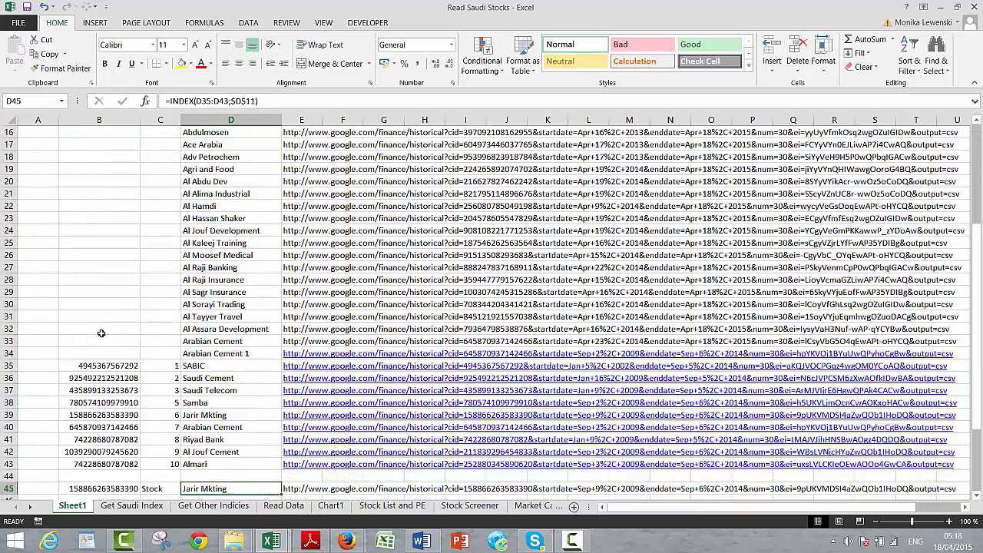
pyautogui.press('Up')
pyautogui.press('Up')
pyautogui.press('Up')
pyautogui.press('Up')
pyautogui.press('Up')
pyautogui.press('Up')
pyautogui.press('Up')
pyautogui.press('Up')
pyautogui.press('Up')
pyautogui.press('Up')
pyautogui.press('Up')
pyautogui.press('Up')
pyautogui.press('Up')
pyautogui.press('Up')
pyautogui.press('Up')
pyautogui.press('Up')
pyautogui.press('Up')
pyautogui.press('Up')
pyautogui.press('Up')
pyautogui.press('Up')
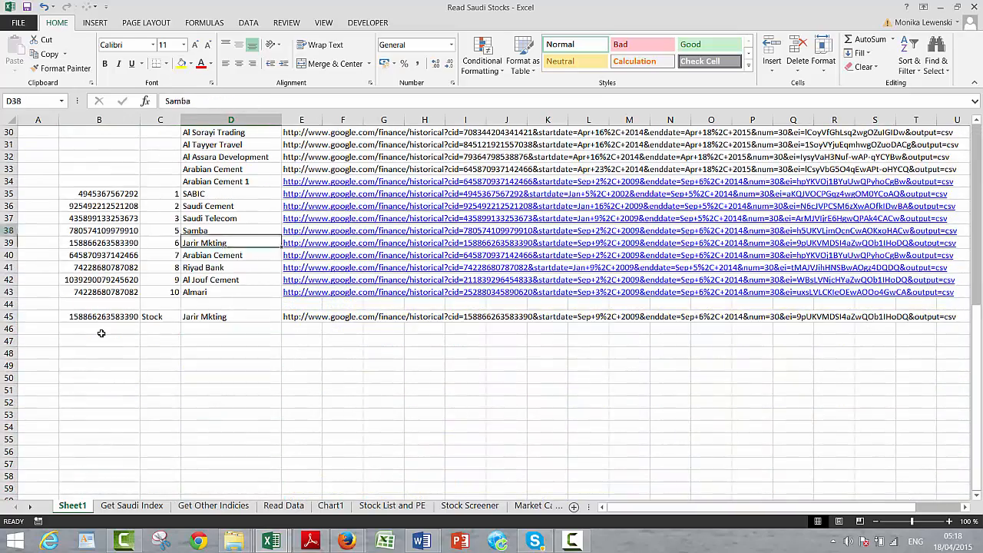
pyautogui.press('Down')
pyautogui.press('Down')
pyautogui.press('Down')
pyautogui.press('Down')
pyautogui.press('Down')
pyautogui.press('Down')
pyautogui.press('Down')
pyautogui.press('Down')
pyautogui.press('Down')
pyautogui.press('Down')
pyautogui.press('Down')
pyautogui.press('Down')
pyautogui.press('Down')
pyautogui.press('Down')
pyautogui.press('Down')
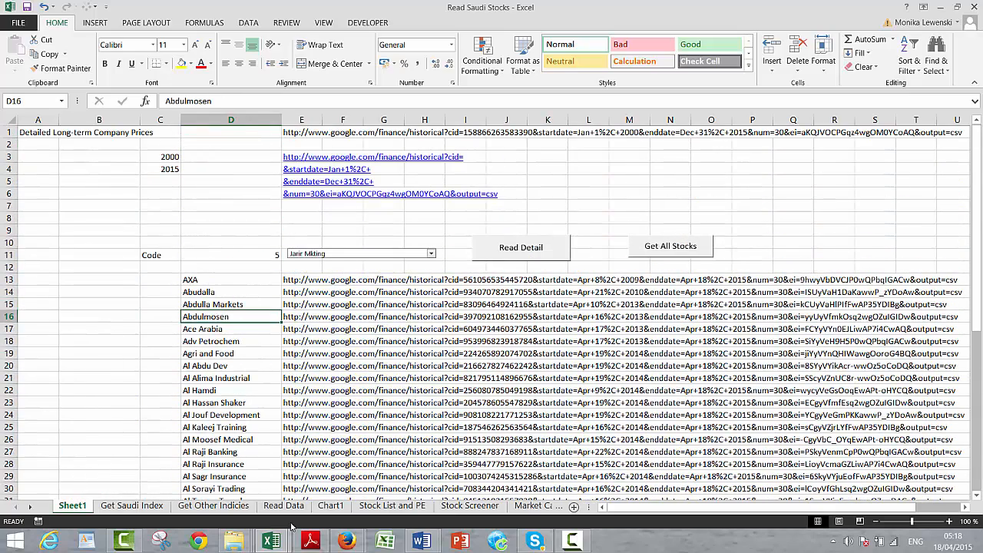
# Step: Switch to Google Finance in Firefox and set the stock screener's country to Saudi Arabia
pyautogui.click(346, 540)
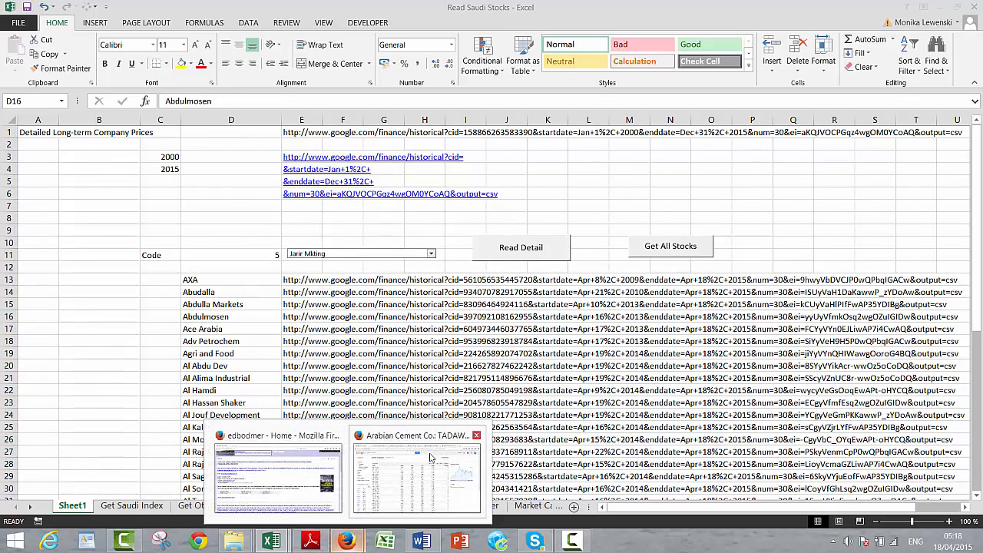
pyautogui.click(420, 495)
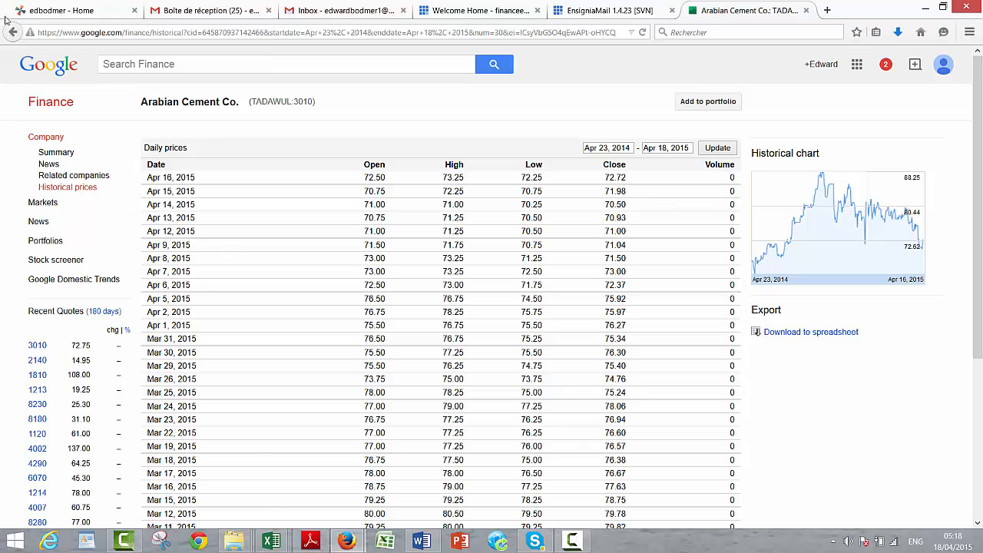
pyautogui.click(56, 261)
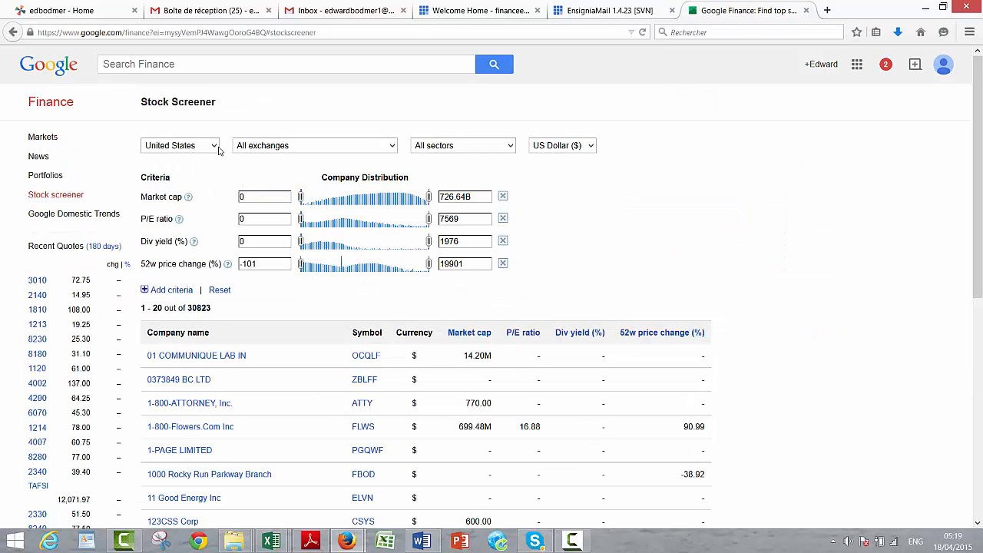
pyautogui.click(218, 148)
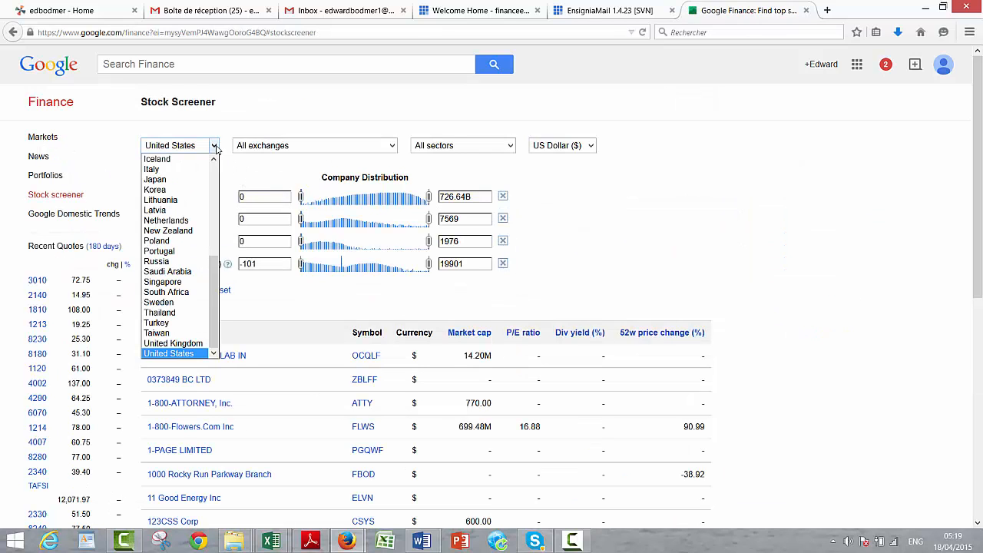
pyautogui.click(165, 271)
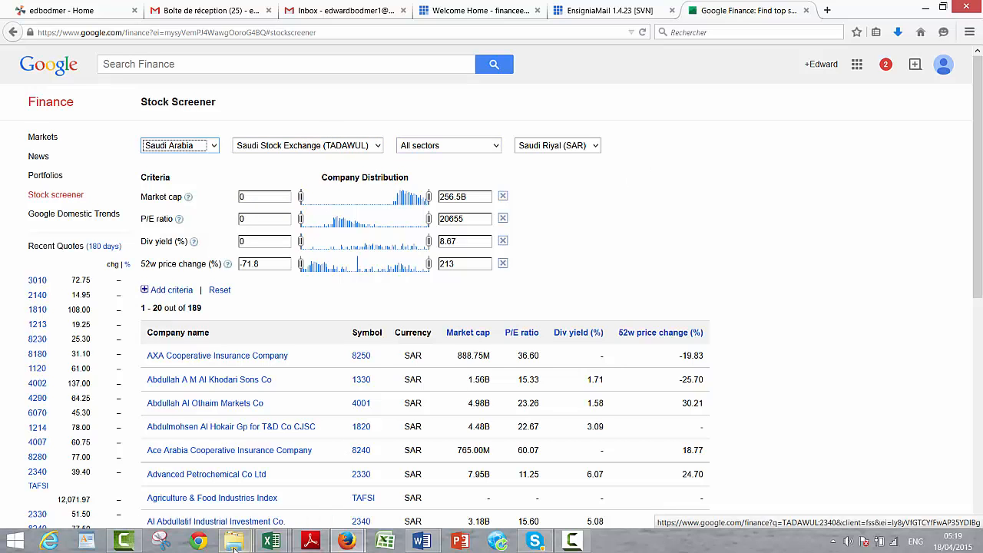
# Step: View the files in the Analyst Reports 2015 folder inside Saudi Analysis and return to the stock screener
pyautogui.moveTo(238, 541)
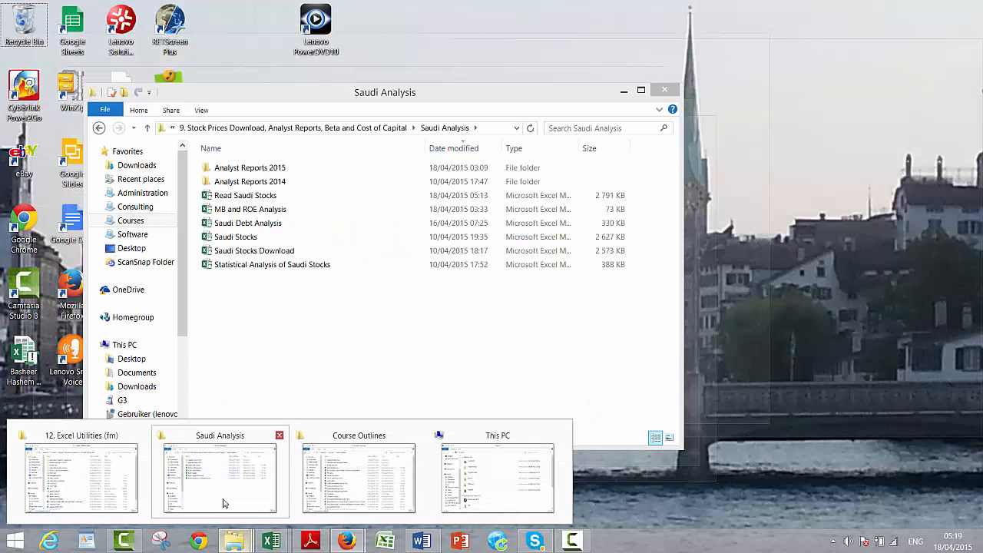
pyautogui.click(190, 505)
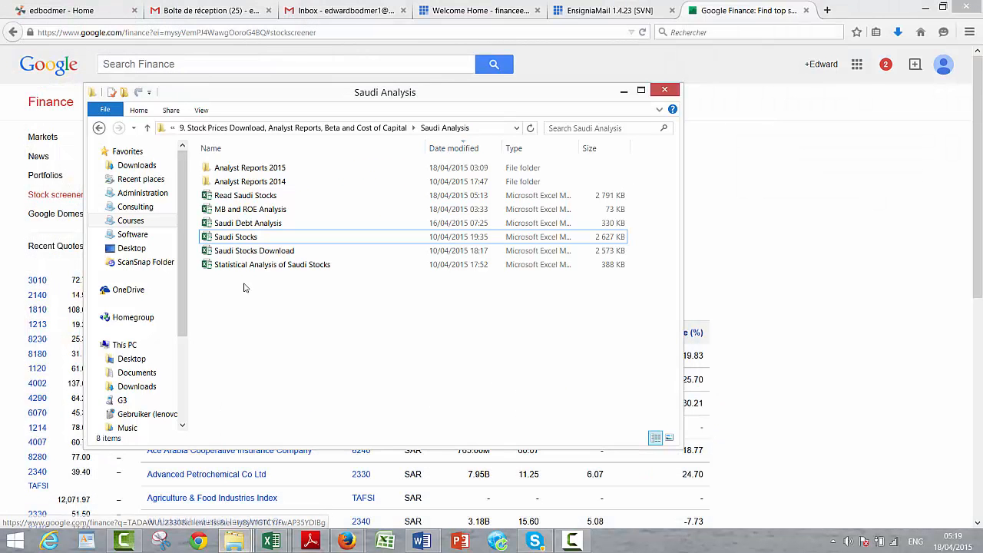
pyautogui.doubleClick(232, 168)
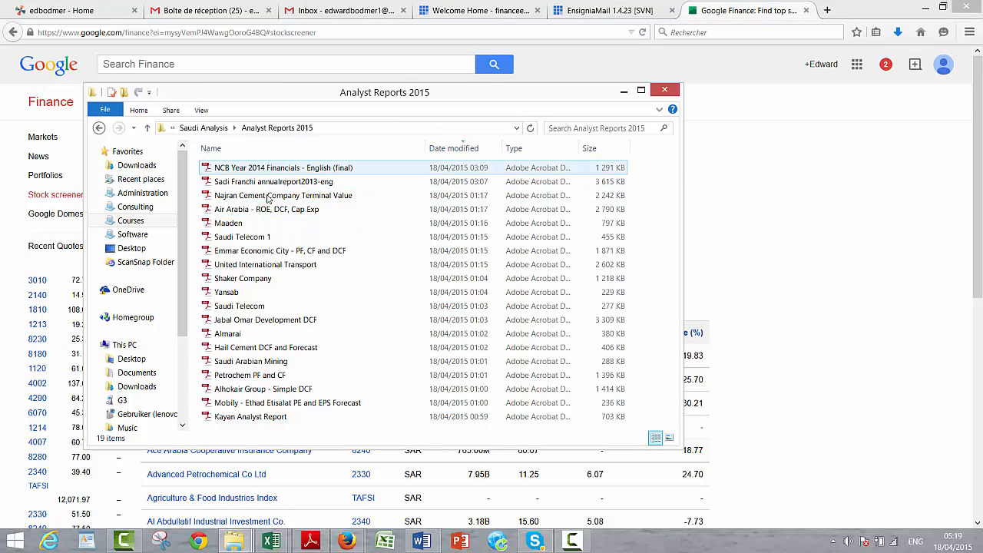
pyautogui.click(795, 259)
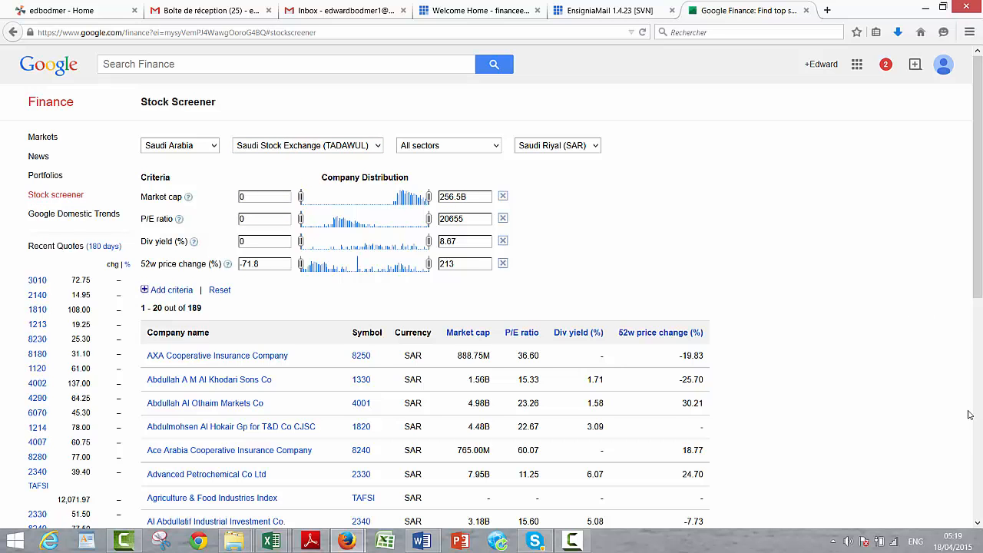
# Step: Look through the Saudi company list, checking its last page and paging from the start to rows 81-100
pyautogui.scroll(-5, 967, 418)
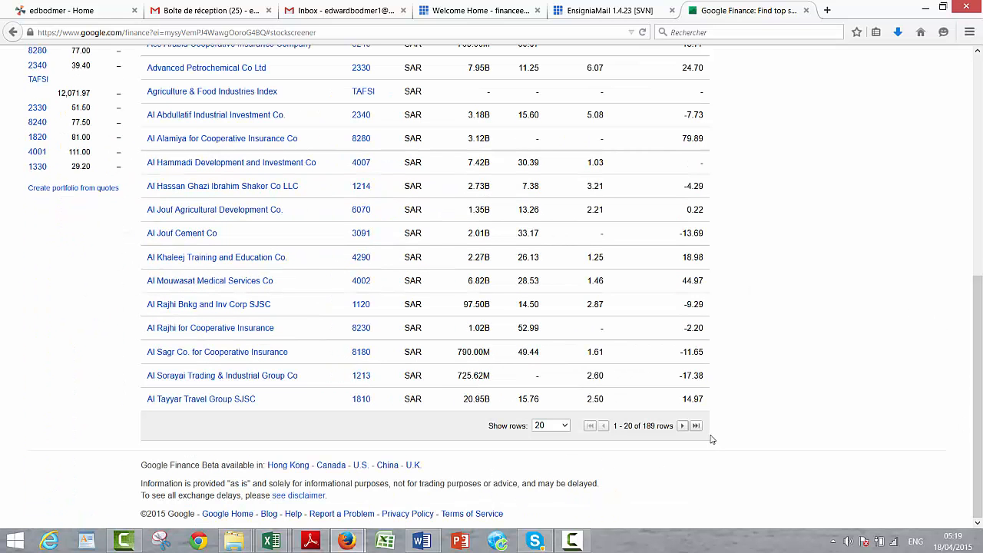
pyautogui.click(696, 426)
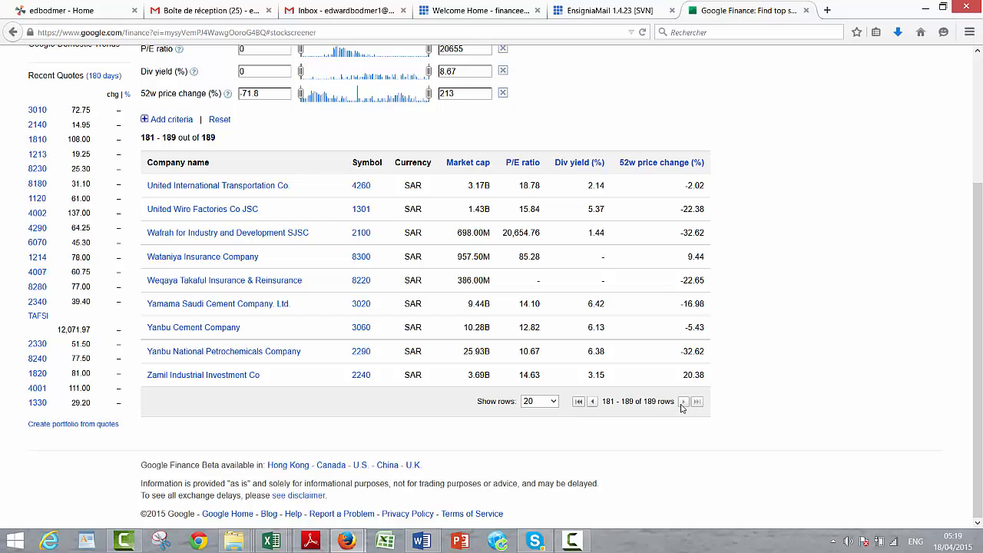
pyautogui.click(578, 402)
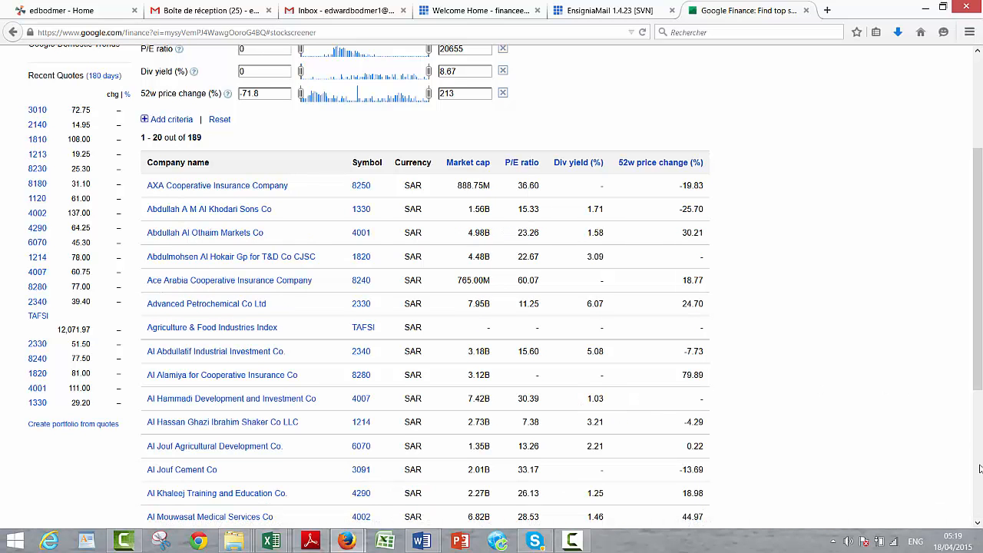
pyautogui.scroll(-5, 980, 468)
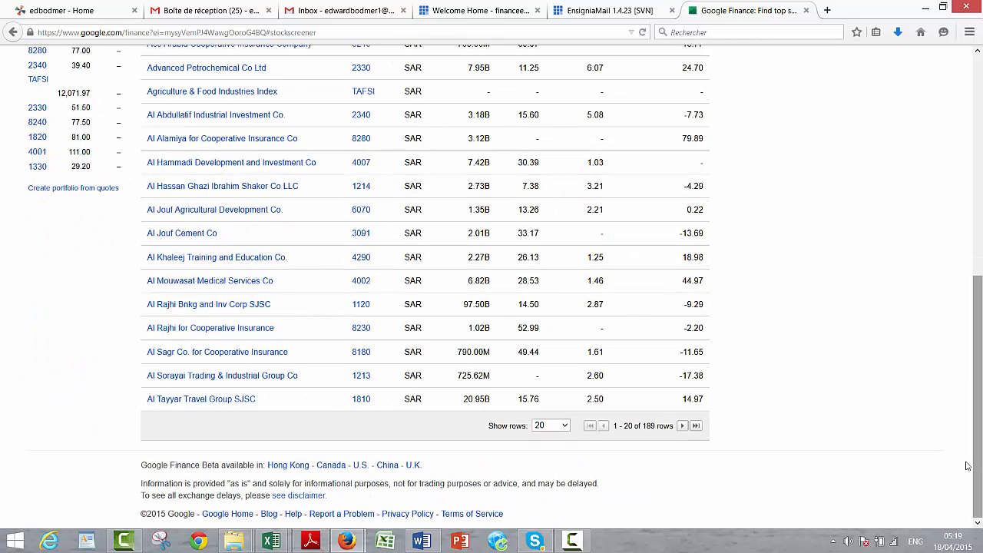
pyautogui.click(682, 426)
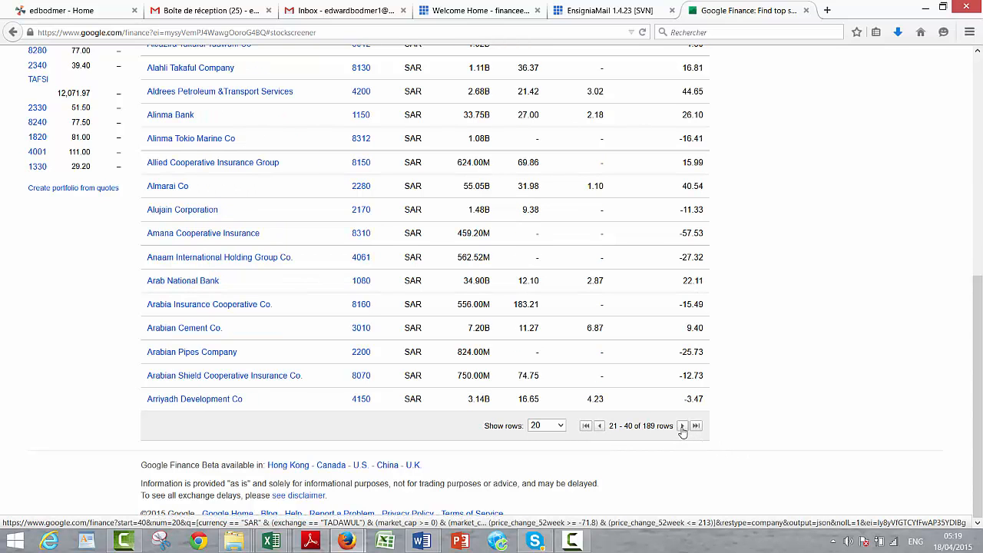
pyautogui.click(682, 426)
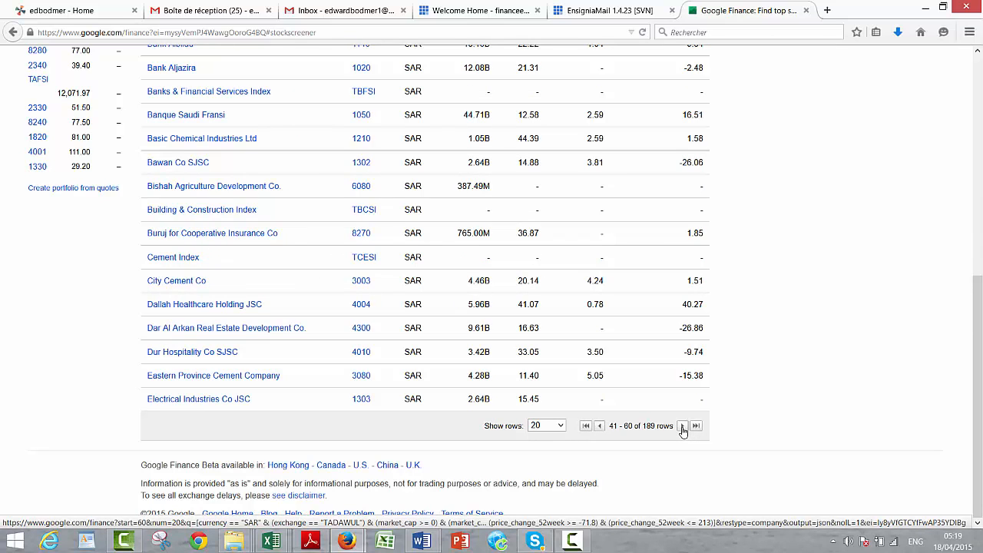
pyautogui.click(681, 426)
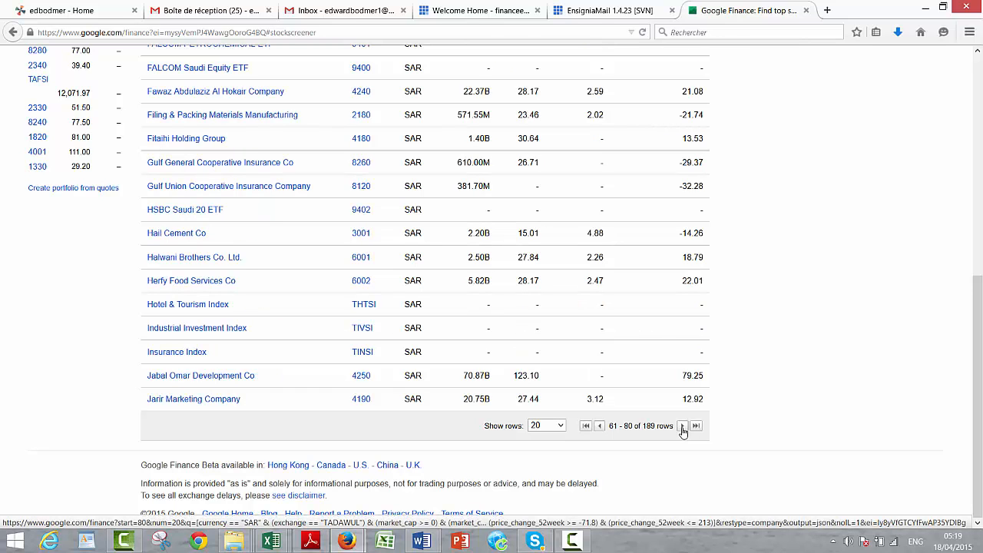
pyautogui.click(682, 426)
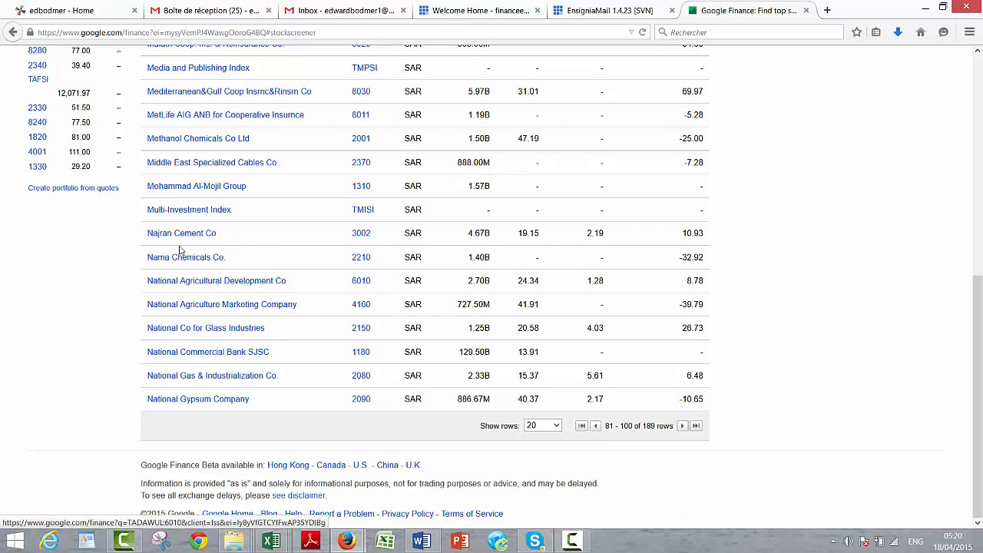
# Step: Open the historical prices of National Commercial Bank SJSC and update their start date to Apr 16, 2014
pyautogui.click(209, 354)
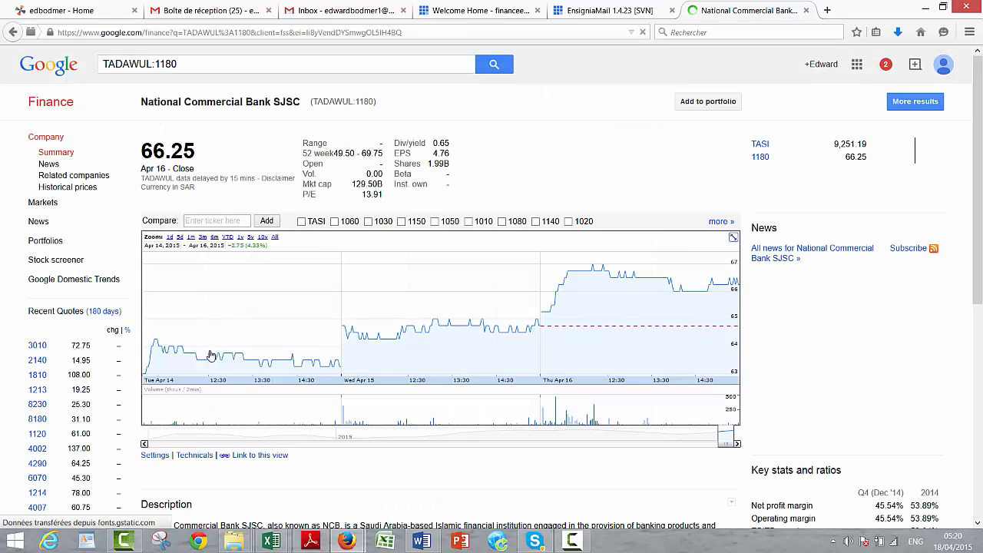
pyautogui.click(53, 189)
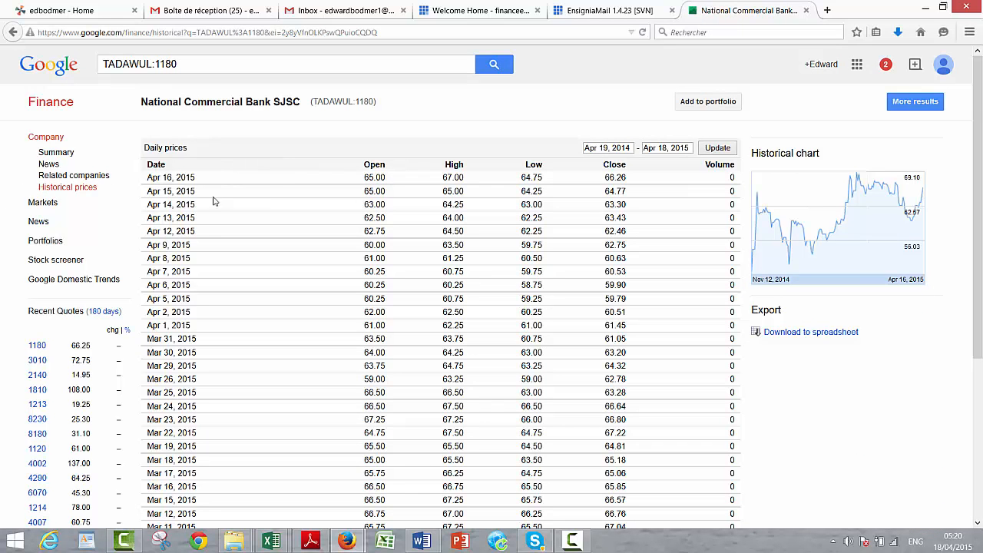
pyautogui.click(612, 148)
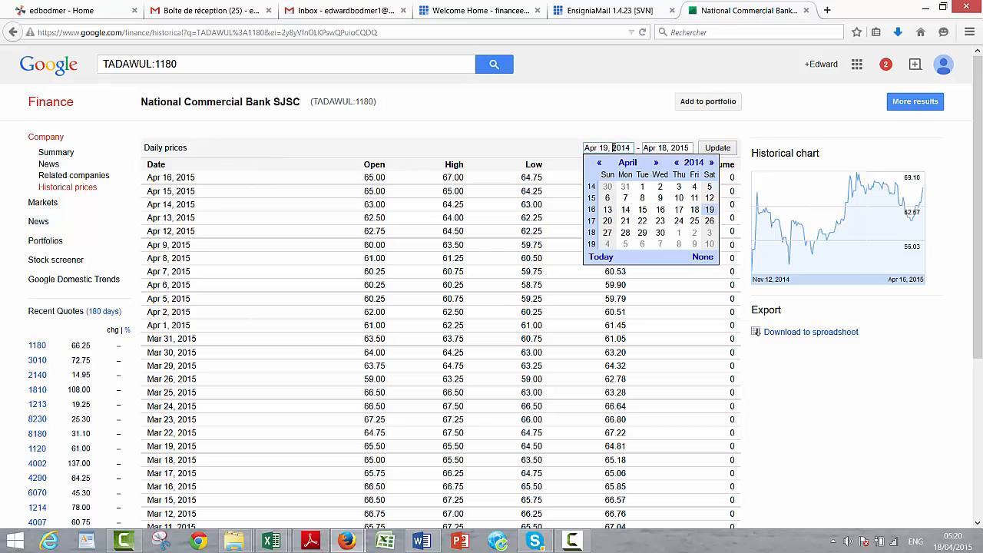
pyautogui.click(660, 210)
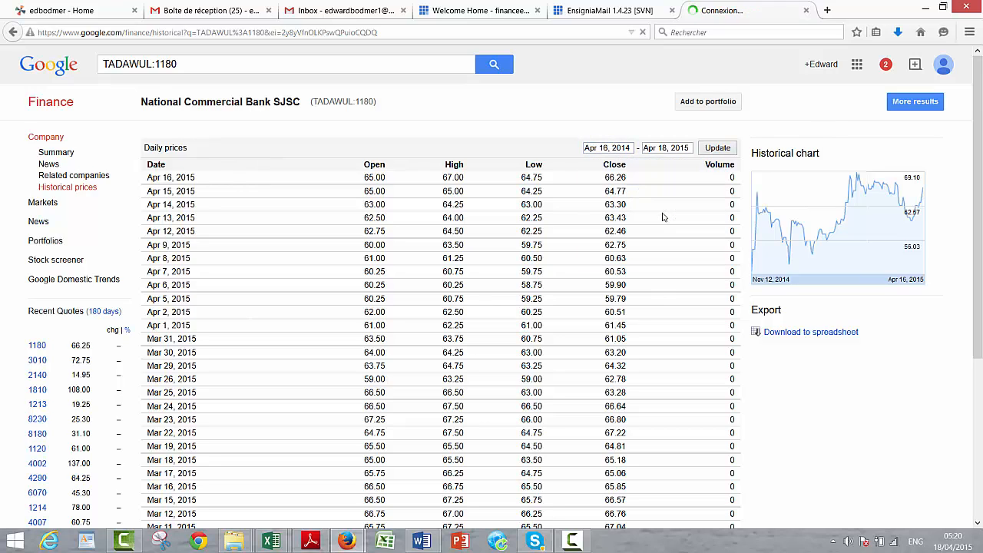
pyautogui.click(713, 149)
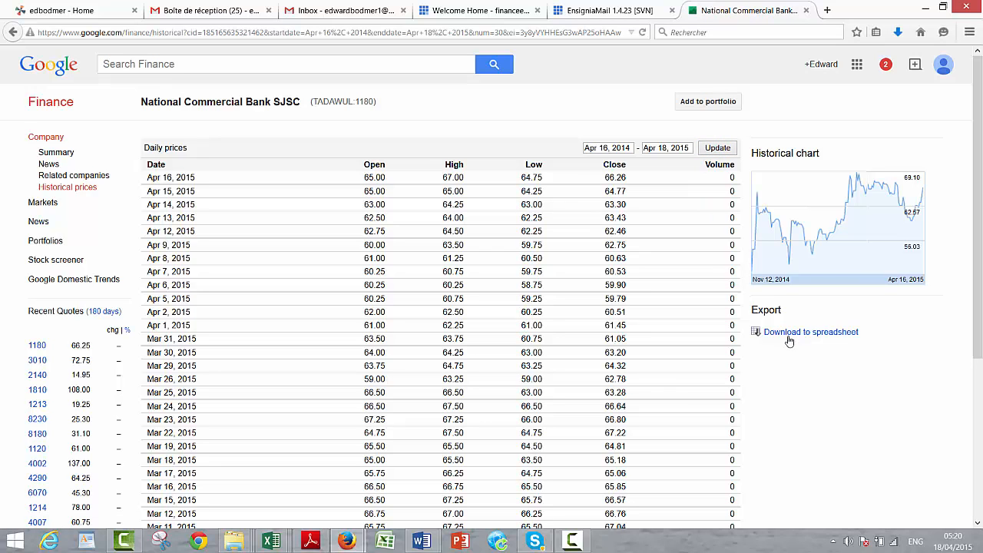
# Step: Copy National Commercial Bank's spreadsheet download link and paste it into cell E44 of Sheet1 in the Read Saudi Stocks workbook
pyautogui.rightClick(789, 336)
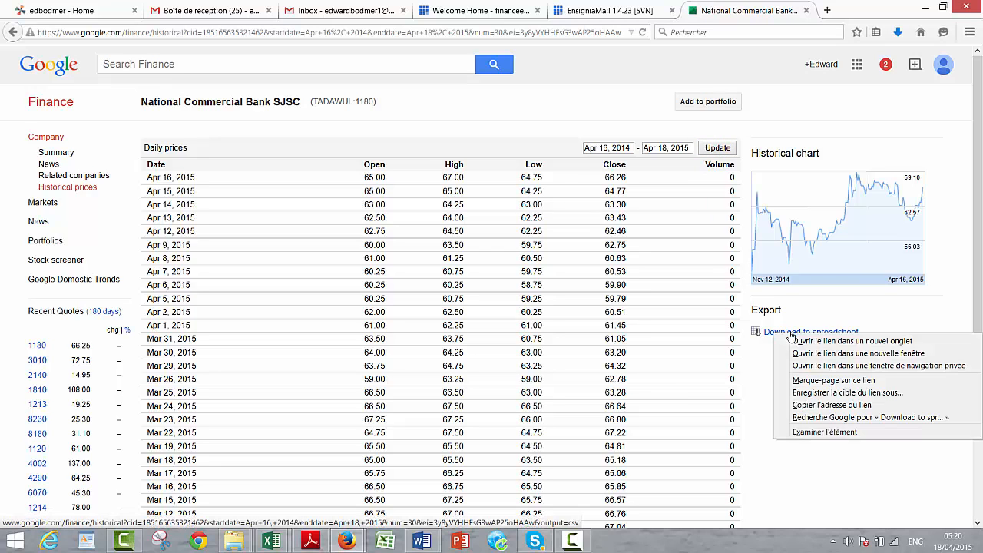
pyautogui.click(800, 405)
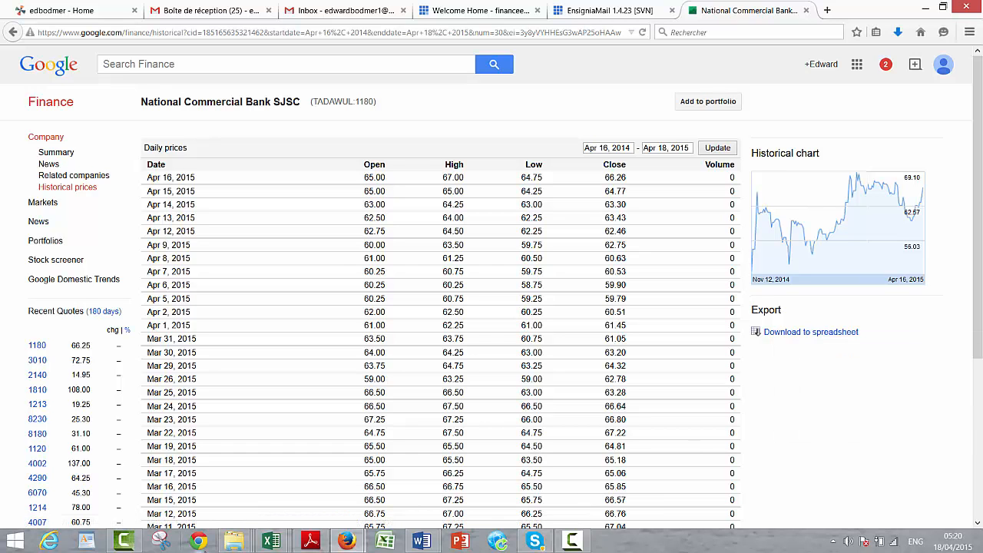
pyautogui.moveTo(271, 541)
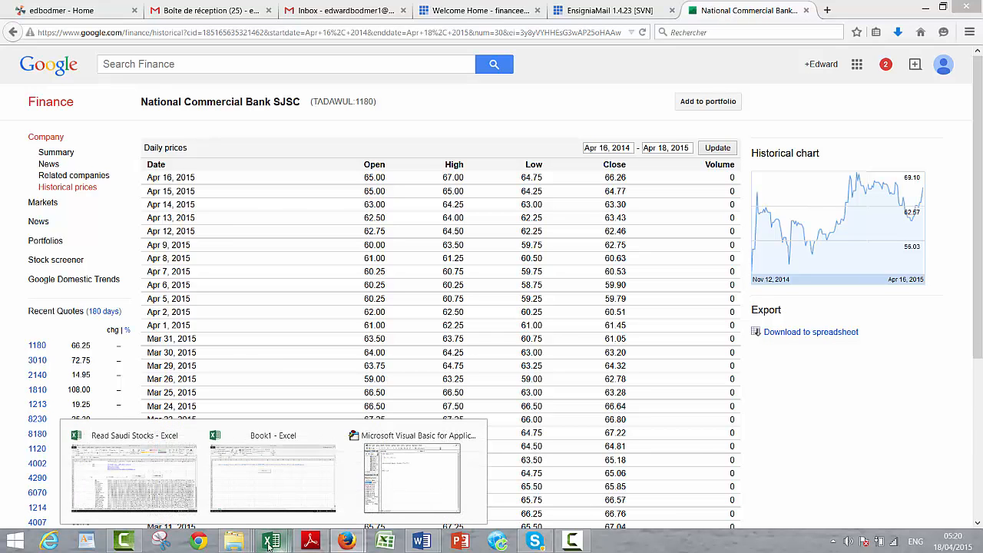
pyautogui.click(95, 469)
pyautogui.press('Down')
pyautogui.press('Down')
pyautogui.press('Down')
pyautogui.press('Down')
pyautogui.press('Down')
pyautogui.press('Down')
pyautogui.press('Down')
pyautogui.press('Down')
pyautogui.press('Down')
pyautogui.press('Down')
pyautogui.press('Down')
pyautogui.press('Down')
pyautogui.press('Down')
pyautogui.press('Down')
pyautogui.press('Down')
pyautogui.press('Down')
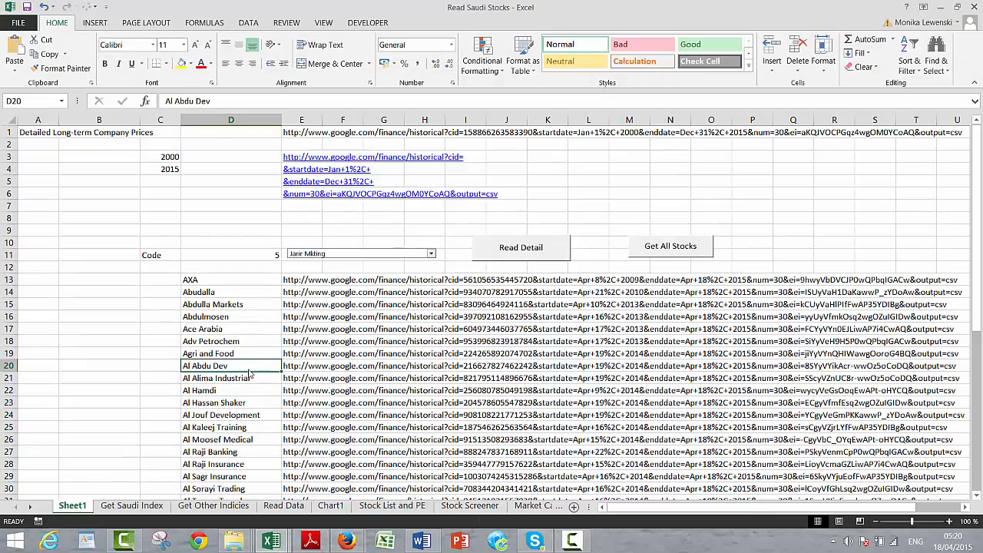
pyautogui.press('Down')
pyautogui.press('Down')
pyautogui.press('Down')
pyautogui.press('Down')
pyautogui.press('Down')
pyautogui.press('Down')
pyautogui.press('Down')
pyautogui.press('Down')
pyautogui.press('Down')
pyautogui.press('Down')
pyautogui.press('Down')
pyautogui.press('Down')
pyautogui.press('Down')
pyautogui.press('Down')
pyautogui.press('Down')
pyautogui.press('Down')
pyautogui.press('Down')
pyautogui.press('Down')
pyautogui.press('Down')
pyautogui.press('Down')
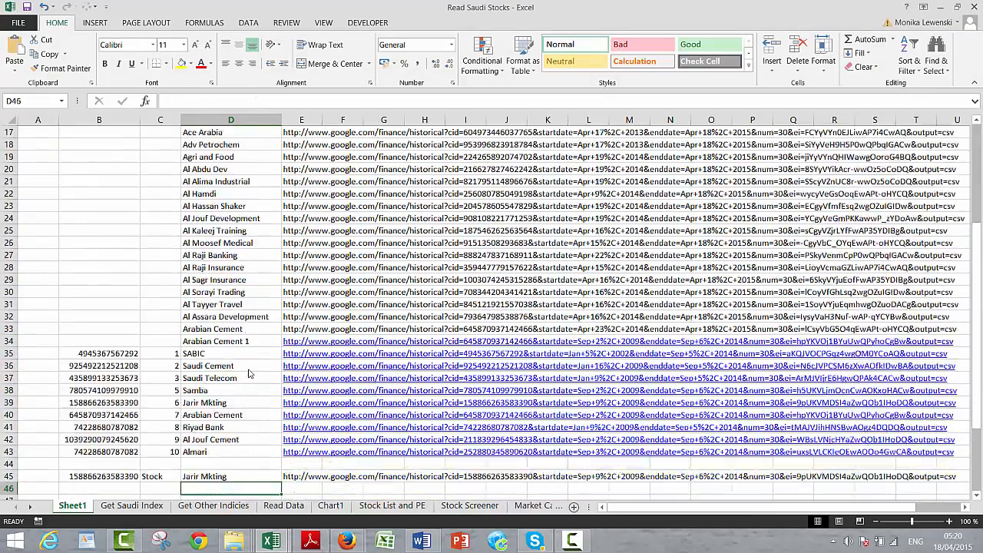
pyautogui.press('Up')
pyautogui.press('Up')
pyautogui.press('Up')
pyautogui.press('Up')
pyautogui.press('Up')
pyautogui.press('Up')
pyautogui.press('Up')
pyautogui.press('Up')
pyautogui.press('Up')
pyautogui.press('Up')
pyautogui.press('Up')
pyautogui.press('Up')
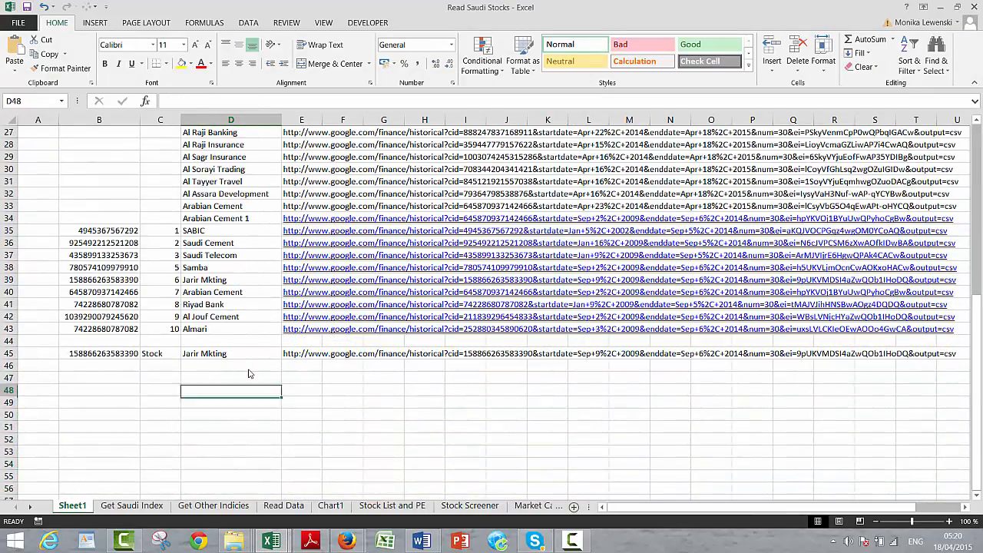
pyautogui.press('Right')
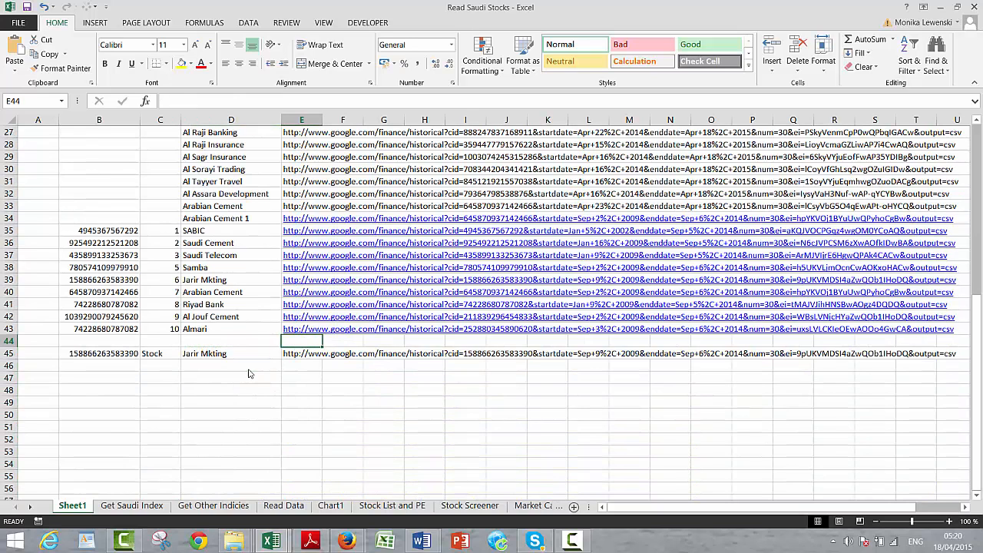
pyautogui.hotkey('ctrl', 'v')
pyautogui.press('Down')
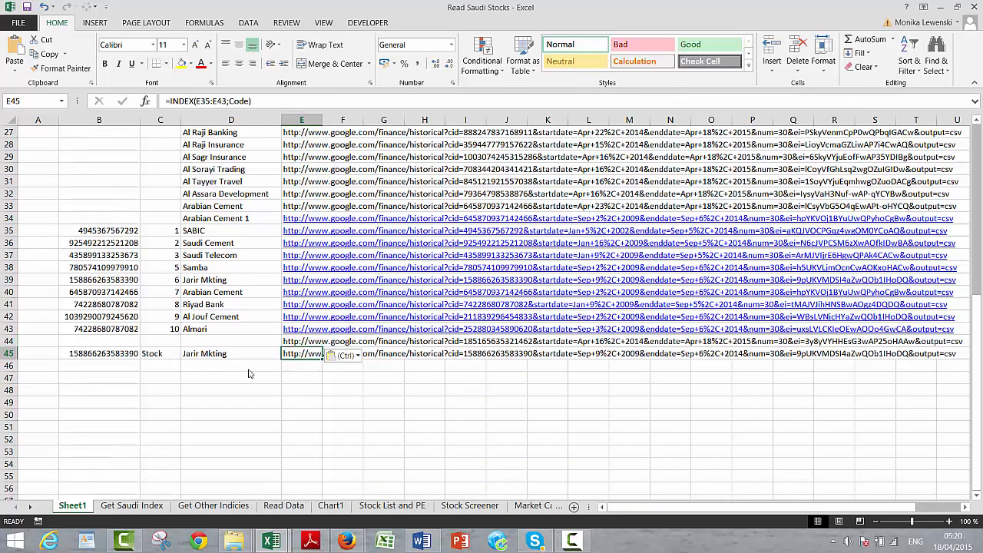
# Step: Insert three blank rows at row 45, between the pasted link and the Jarir Mkting stock row
pyautogui.hotkey('shift', 'space')
pyautogui.hotkey('ctrl', 'shift', '+')
pyautogui.hotkey('ctrl', 'shift', '+')
pyautogui.hotkey('ctrl', 'shift', '+')
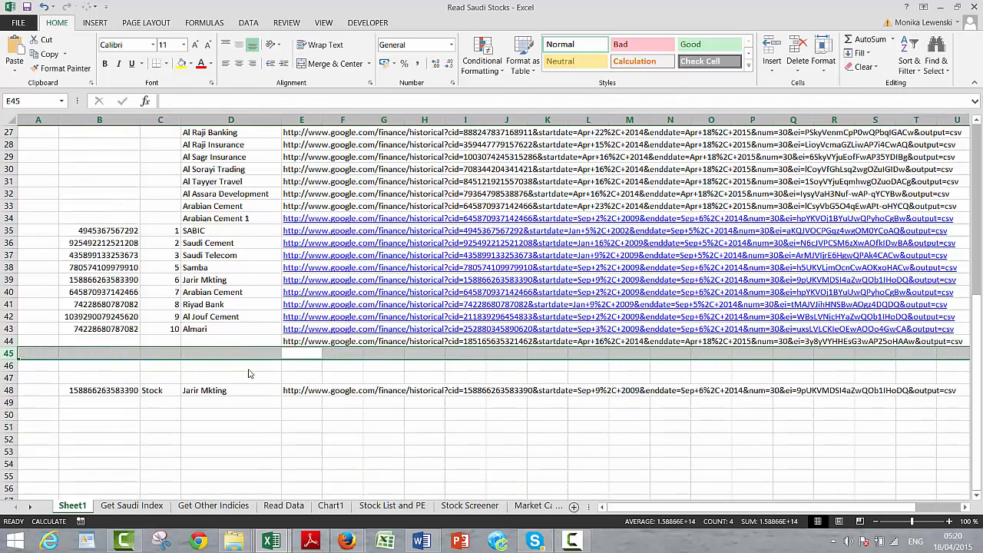
pyautogui.press('Up')
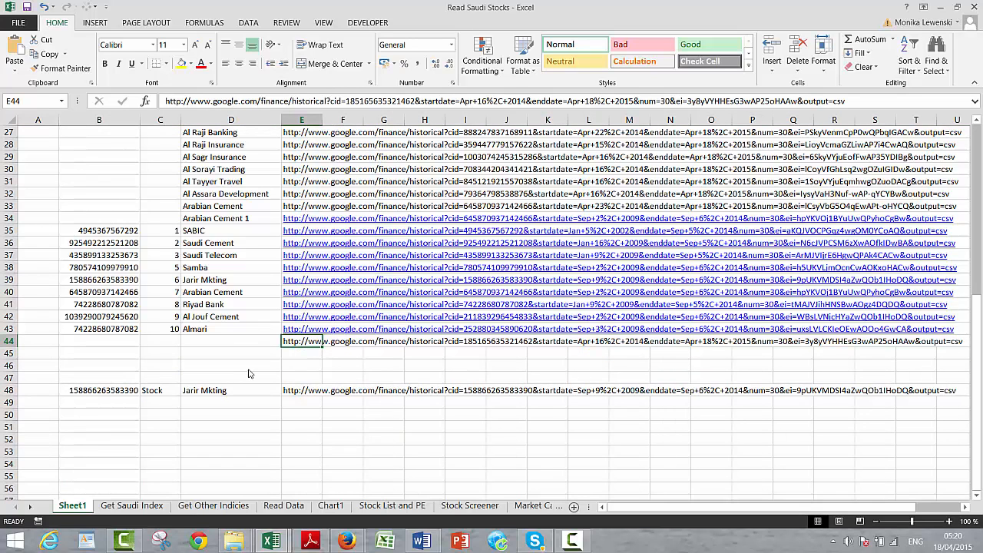
pyautogui.press('Right')
pyautogui.press('Right')
pyautogui.press('Right')
pyautogui.press('Right')
pyautogui.press('Right')
pyautogui.press('Right')
pyautogui.press('Right')
pyautogui.press('Right')
pyautogui.press('Right')
pyautogui.press('Right')
pyautogui.press('Right')
pyautogui.press('Right')
pyautogui.press('Right')
pyautogui.press('Right')
pyautogui.press('Right')
pyautogui.press('Right')
pyautogui.press('Right')
pyautogui.press('Right')
pyautogui.press('Right')
pyautogui.press('Right')
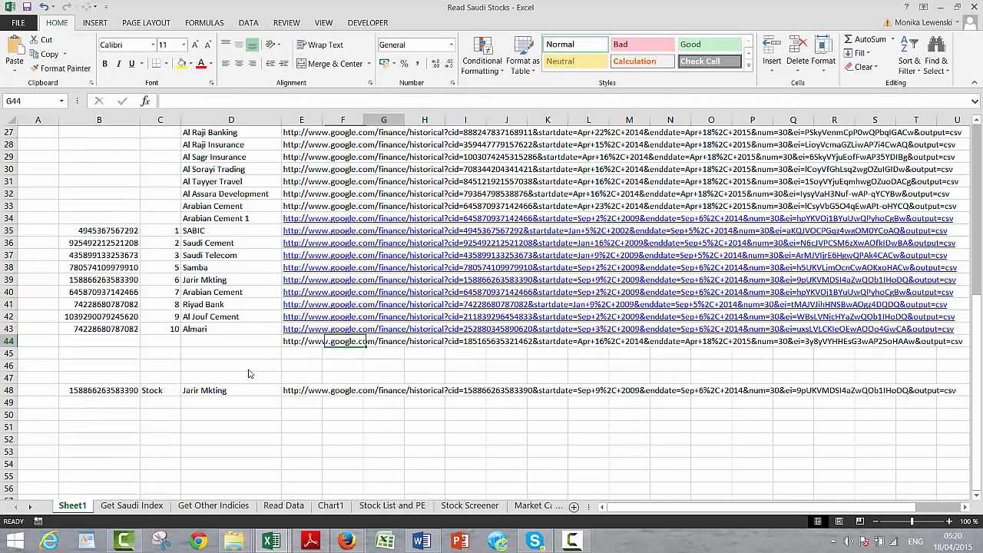
pyautogui.press('Left')
pyautogui.press('Left')
pyautogui.press('Left')
pyautogui.press('Left')
pyautogui.press('Left')
pyautogui.press('Left')
pyautogui.press('Left')
pyautogui.press('Left')
pyautogui.press('Left')
pyautogui.press('Left')
pyautogui.press('Left')
pyautogui.press('Left')
pyautogui.press('Left')
pyautogui.press('Left')
pyautogui.press('Left')
pyautogui.press('Left')
pyautogui.press('Left')
pyautogui.press('Left')
pyautogui.press('Left')
pyautogui.press('Left')
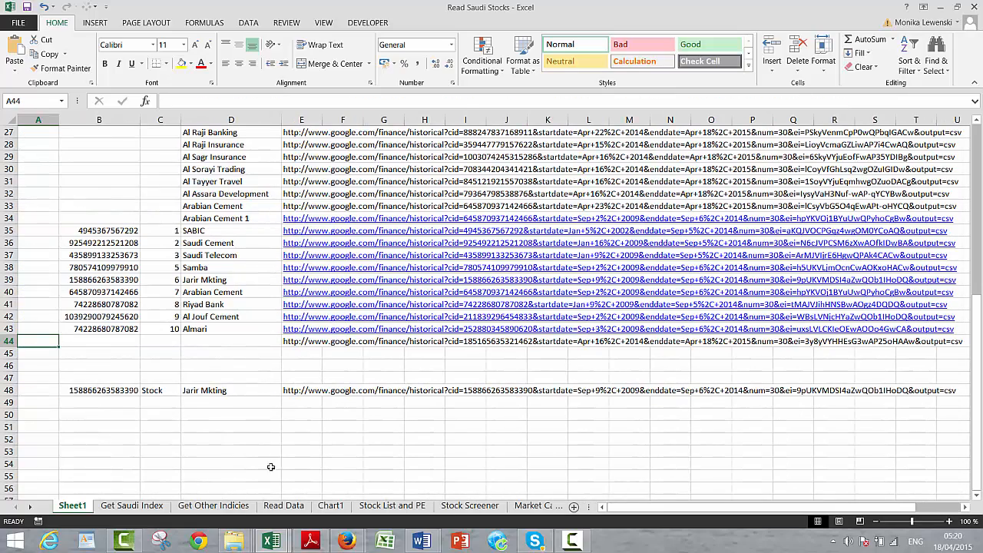
# Step: View the company reports in the Analyst Reports 2015 folder and return to the Read Saudi Stocks workbook
pyautogui.moveTo(319, 537)
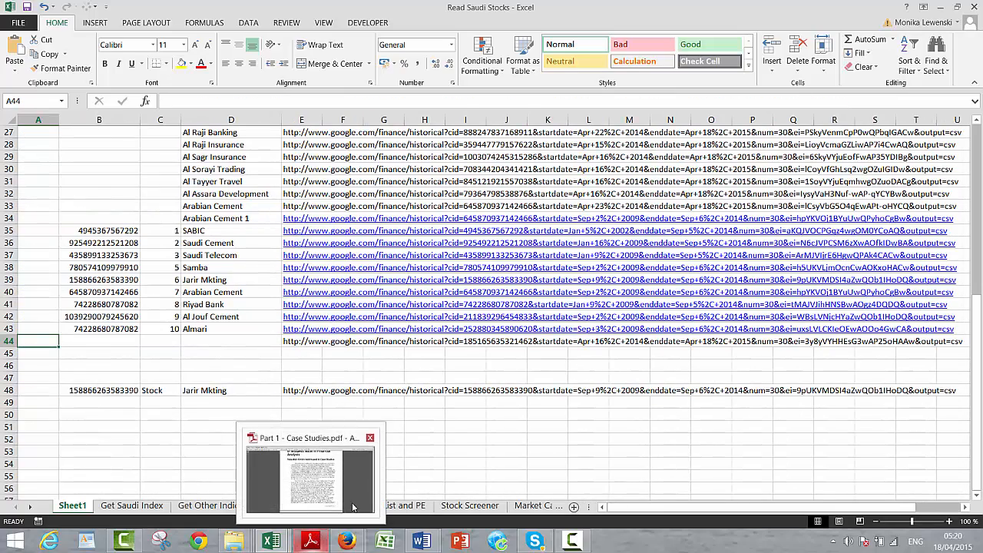
pyautogui.moveTo(234, 541)
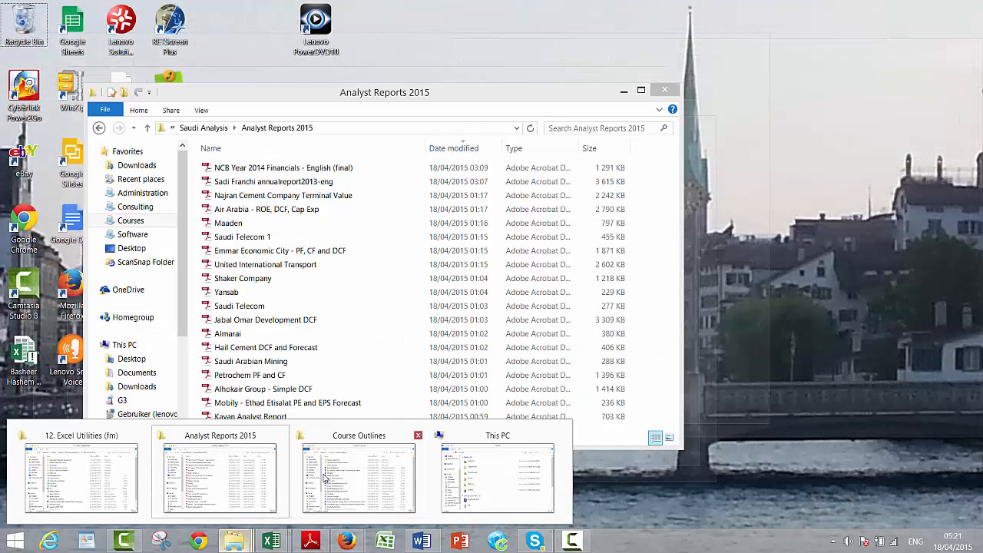
pyautogui.moveTo(324, 474)
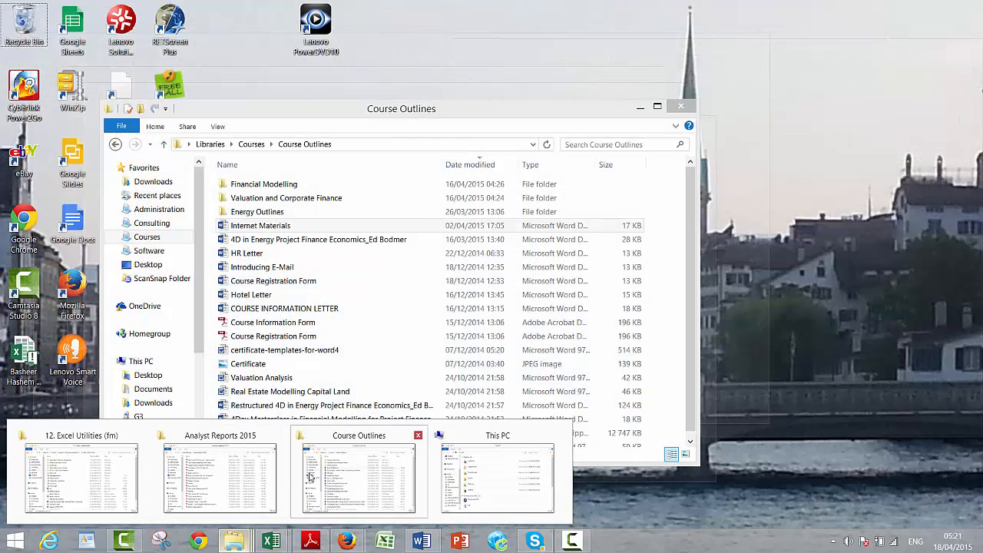
pyautogui.click(330, 476)
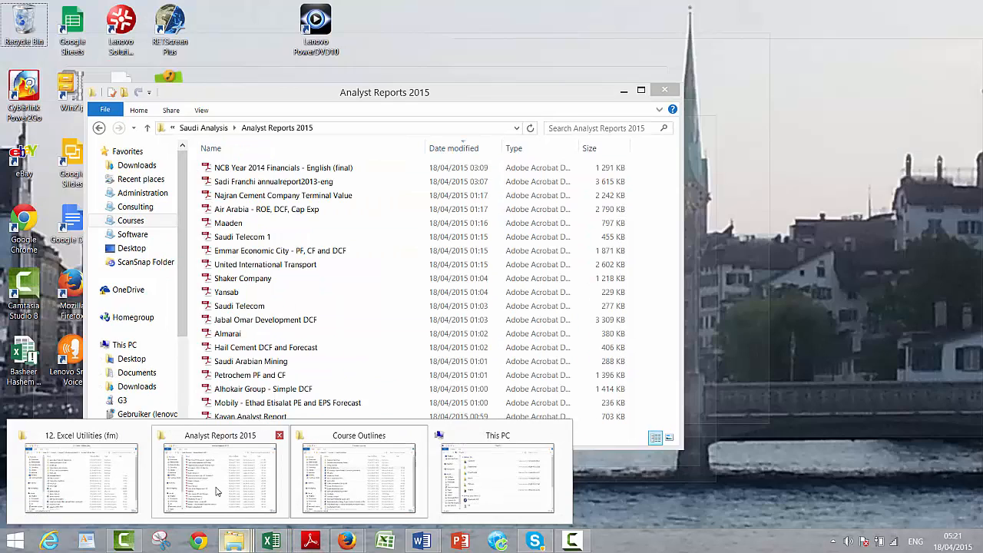
pyautogui.click(216, 491)
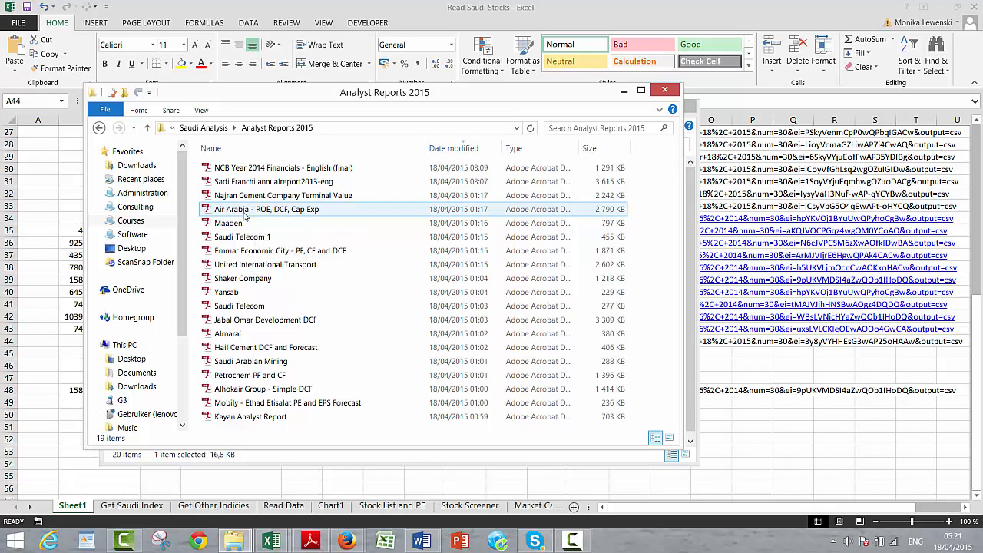
pyautogui.click(45, 440)
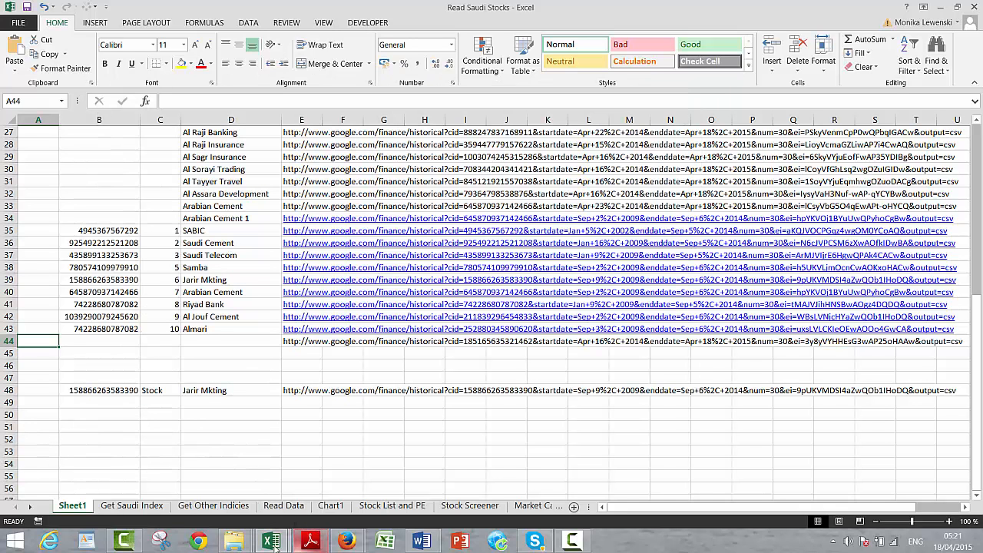
# Step: Switch to Google Finance in Firefox, reopen the stock screener and show its list of countries
pyautogui.moveTo(284, 541)
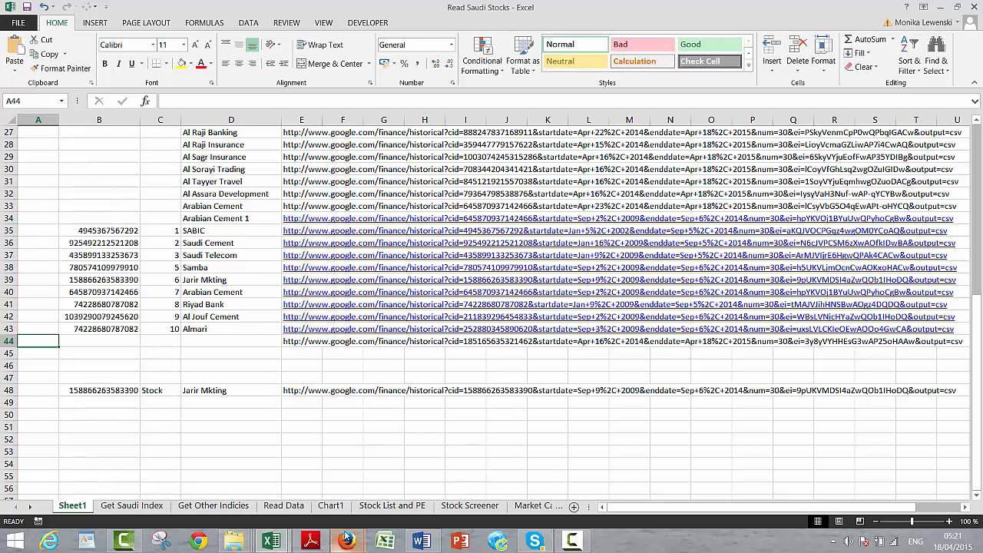
pyautogui.click(402, 484)
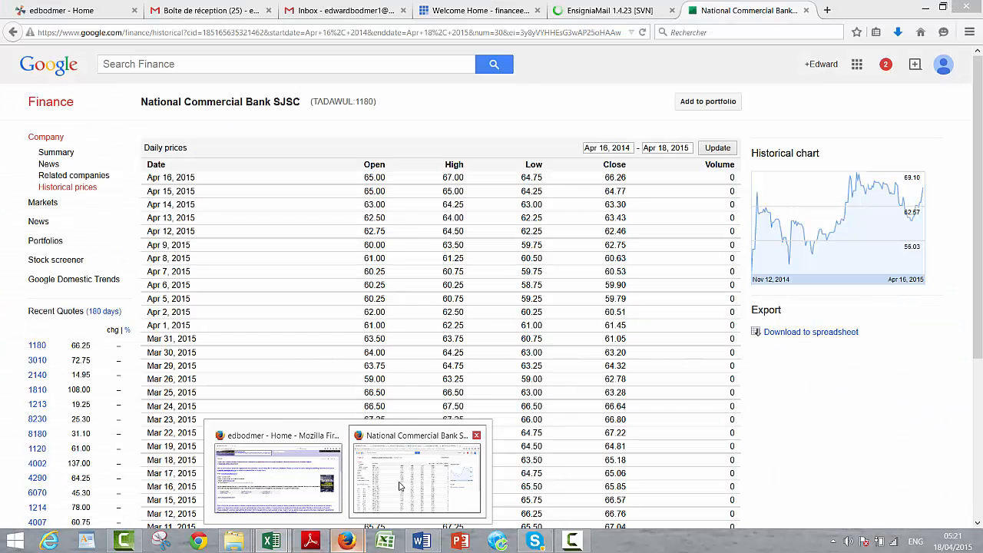
pyautogui.click(12, 33)
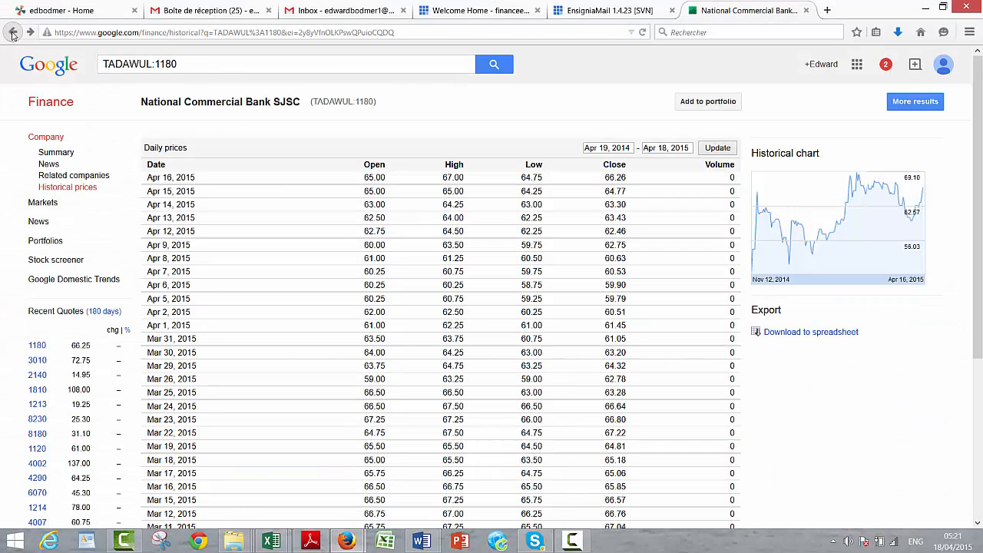
pyautogui.click(48, 261)
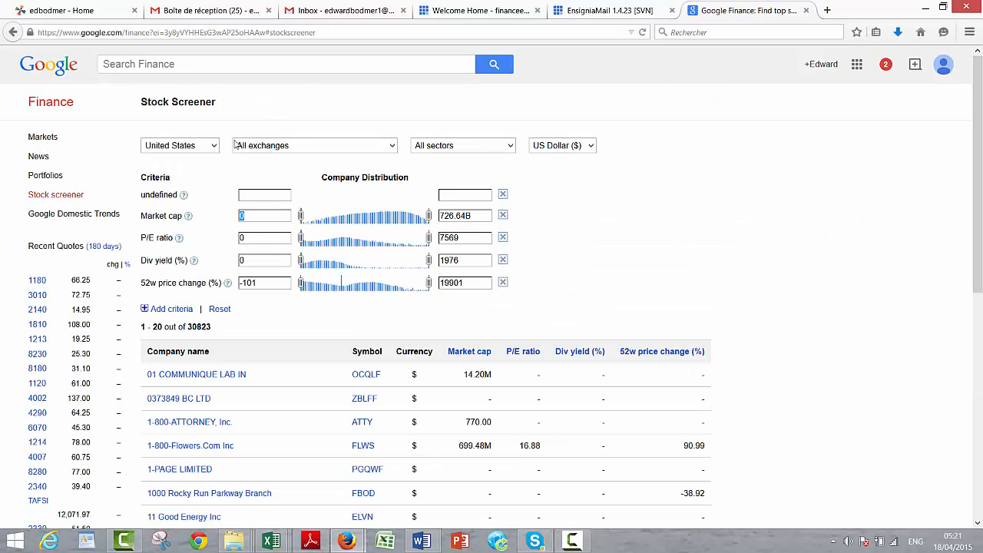
pyautogui.click(215, 146)
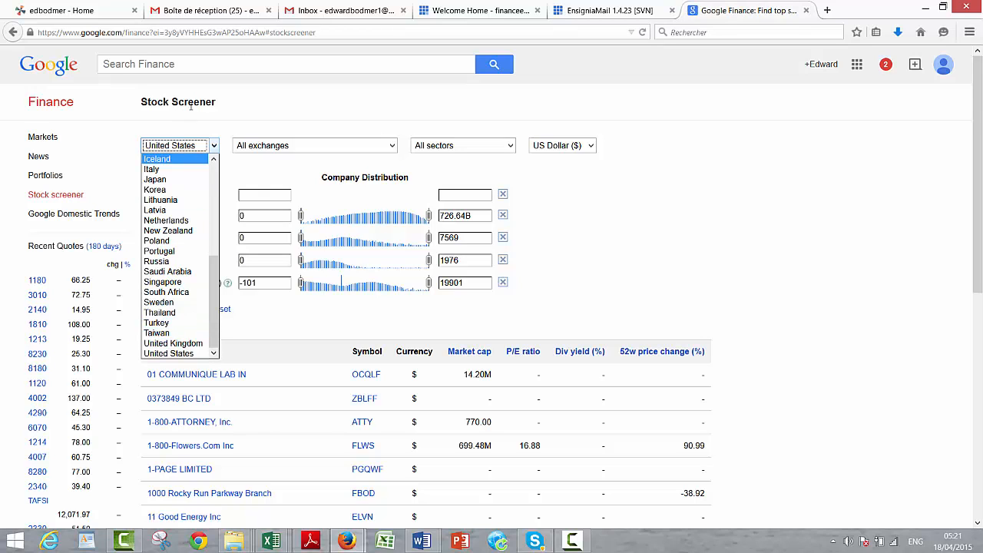
# Step: Search Google Finance for "air ar", check the suggested companies and clear the search
pyautogui.click(193, 63)
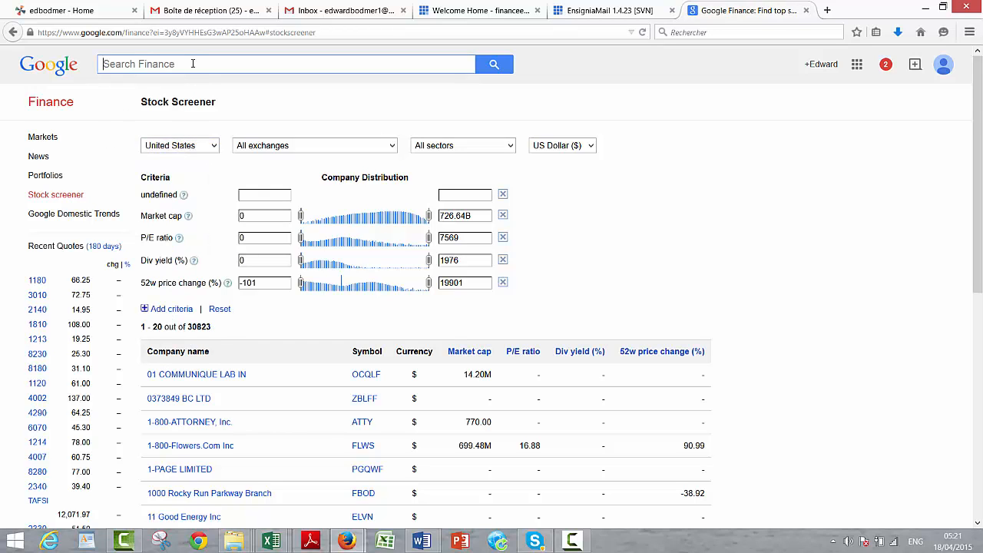
pyautogui.write('air a')
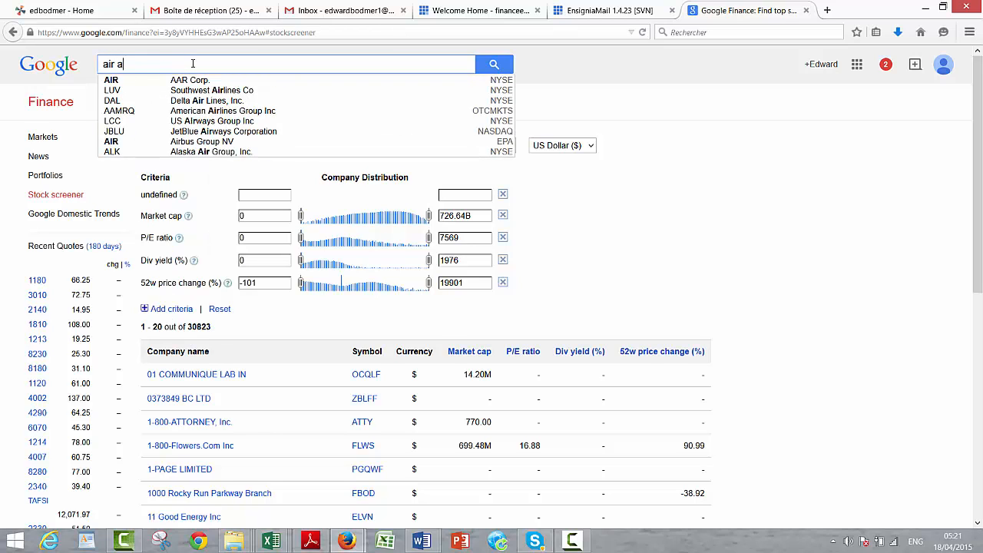
pyautogui.write('r')
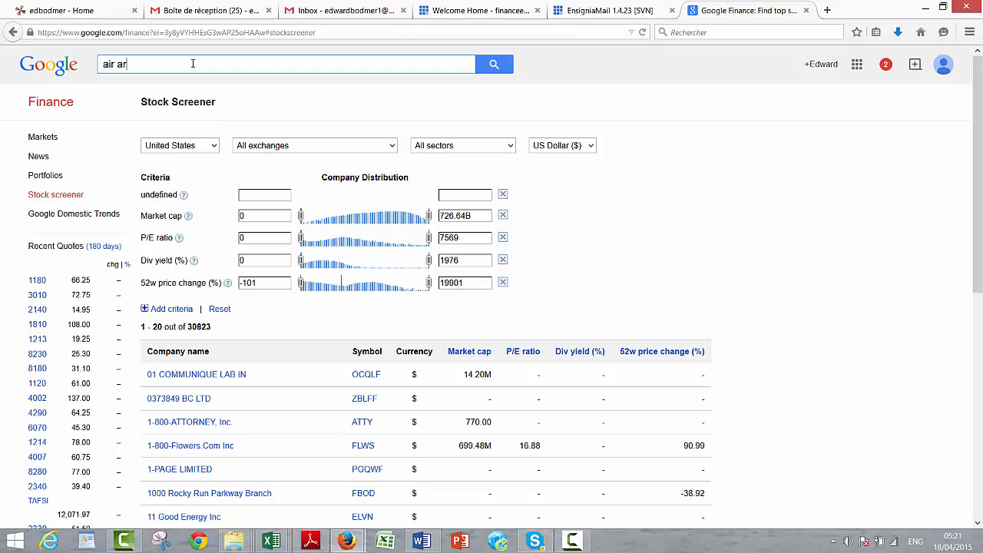
pyautogui.write('i')
pyautogui.press('BackSpace')
pyautogui.press('BackSpace')
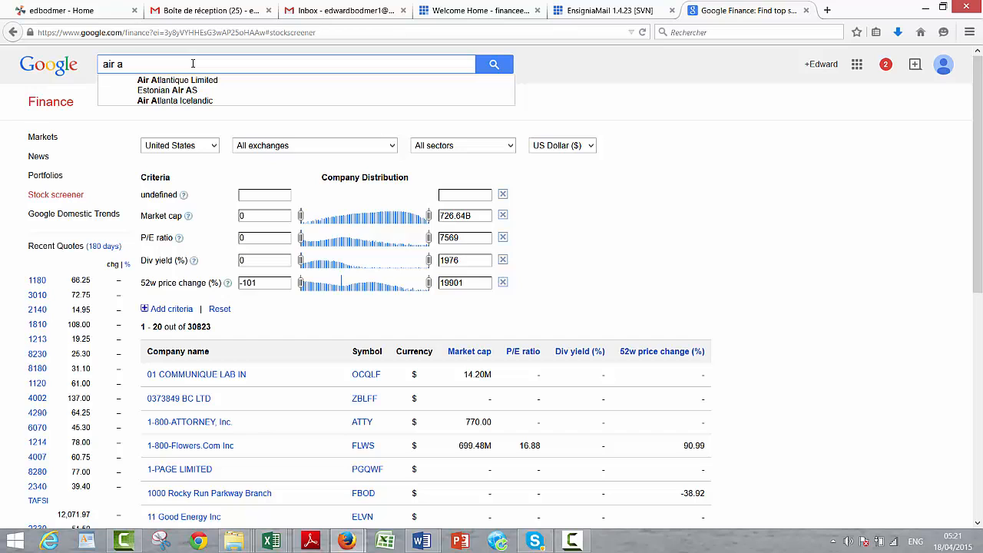
pyautogui.press('BackSpace')
pyautogui.press('BackSpace')
pyautogui.press('BackSpace')
pyautogui.press('BackSpace')
pyautogui.press('BackSpace')
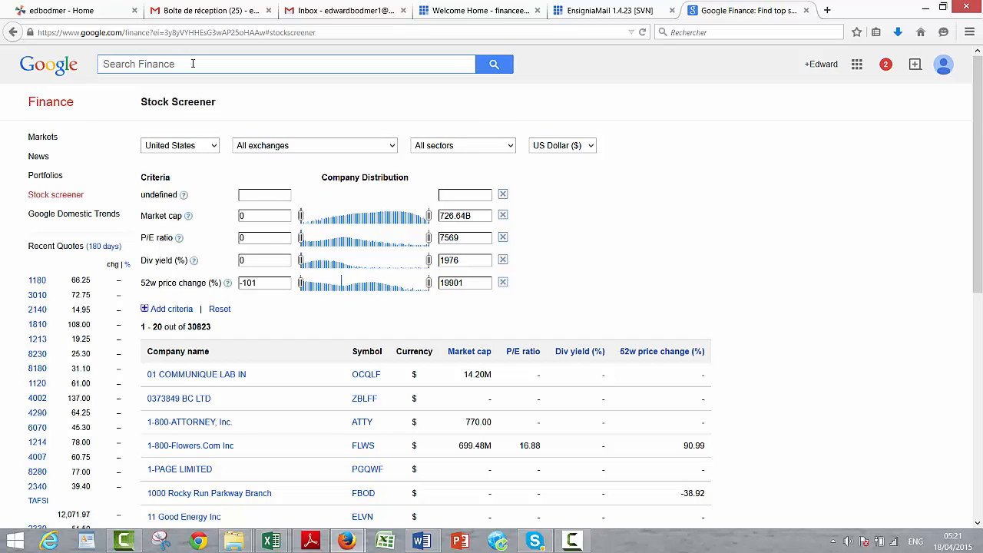
pyautogui.click(636, 281)
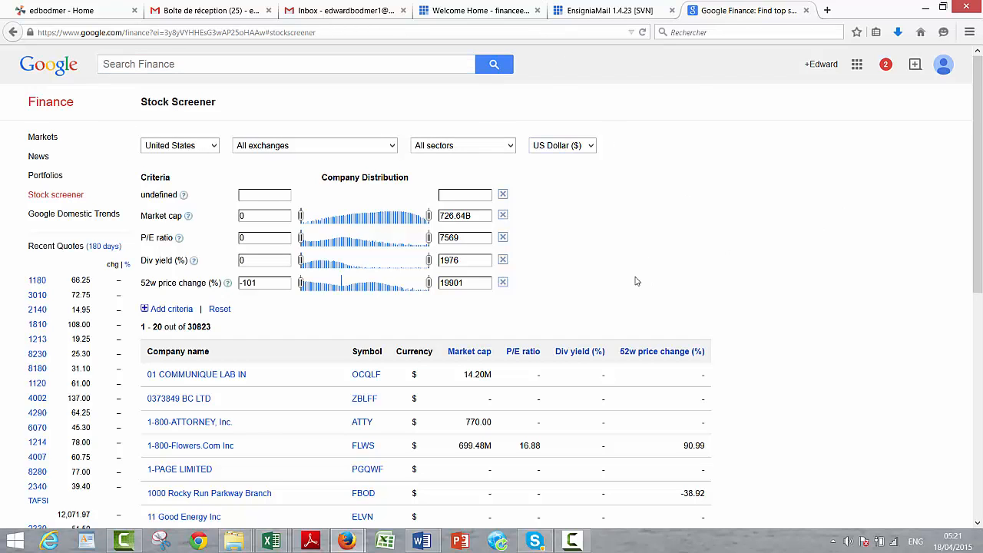
# Step: Switch to the Read Saudi Stocks workbook and look through the company names and download links on Sheet1
pyautogui.moveTo(271, 541)
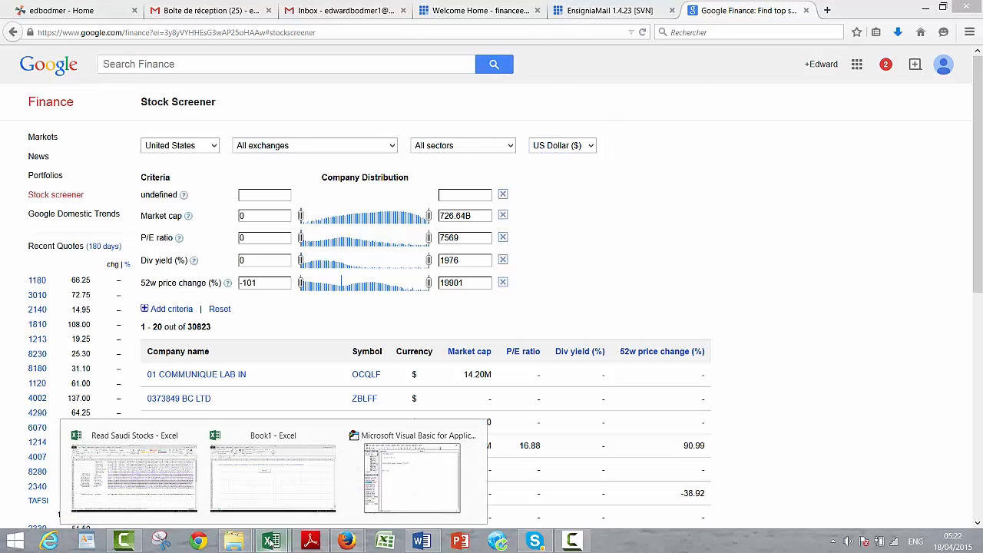
pyautogui.moveTo(181, 511)
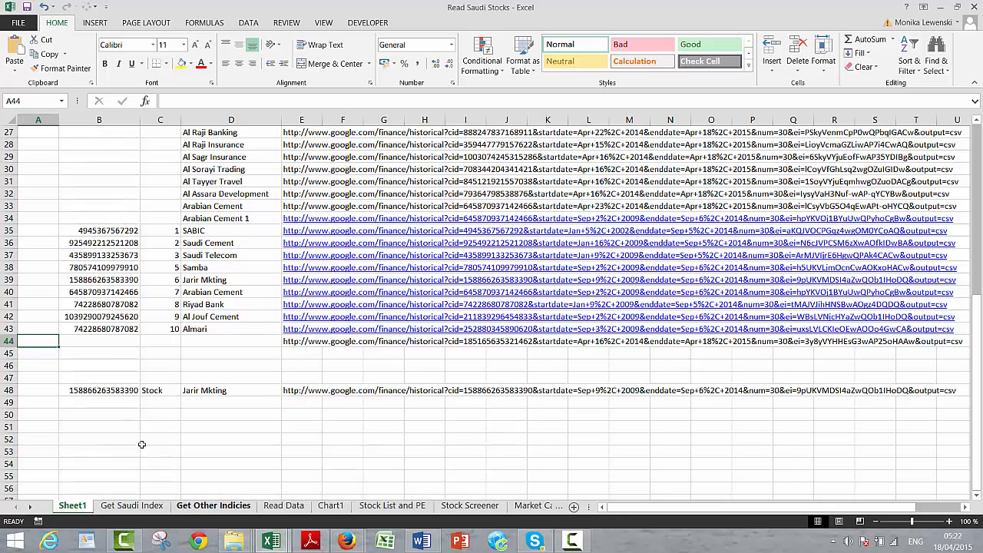
pyautogui.click(141, 403)
pyautogui.press('pageup')
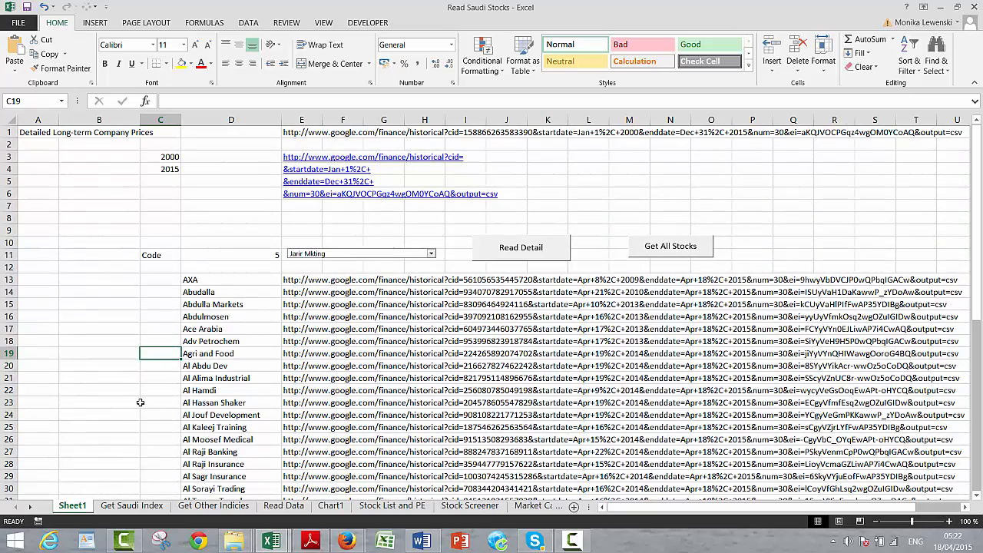
pyautogui.press('Down')
pyautogui.press('Down')
pyautogui.press('Down')
pyautogui.press('Down')
pyautogui.press('Down')
pyautogui.press('Down')
pyautogui.press('Down')
pyautogui.press('Down')
pyautogui.press('Down')
pyautogui.press('Down')
pyautogui.press('Down')
pyautogui.press('Down')
pyautogui.press('Down')
pyautogui.press('Down')
pyautogui.press('Down')
pyautogui.press('Down')
pyautogui.press('Down')
pyautogui.press('Down')
pyautogui.press('Down')
pyautogui.press('Down')
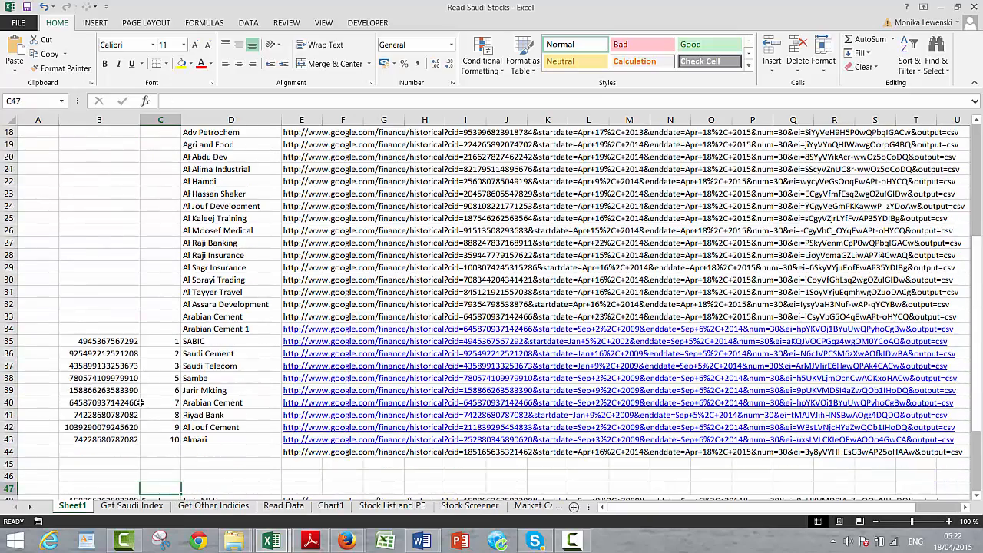
pyautogui.press('pageup')
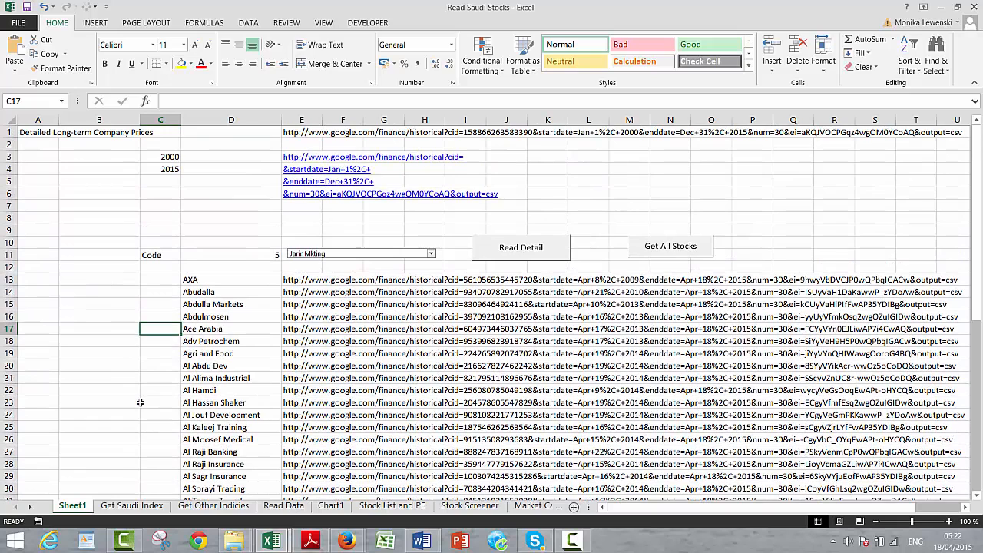
pyautogui.press('Up')
pyautogui.press('Up')
pyautogui.press('Up')
pyautogui.press('Up')
pyautogui.press('Up')
pyautogui.press('Up')
pyautogui.press('Left')
pyautogui.press('Left')
pyautogui.press('Right')
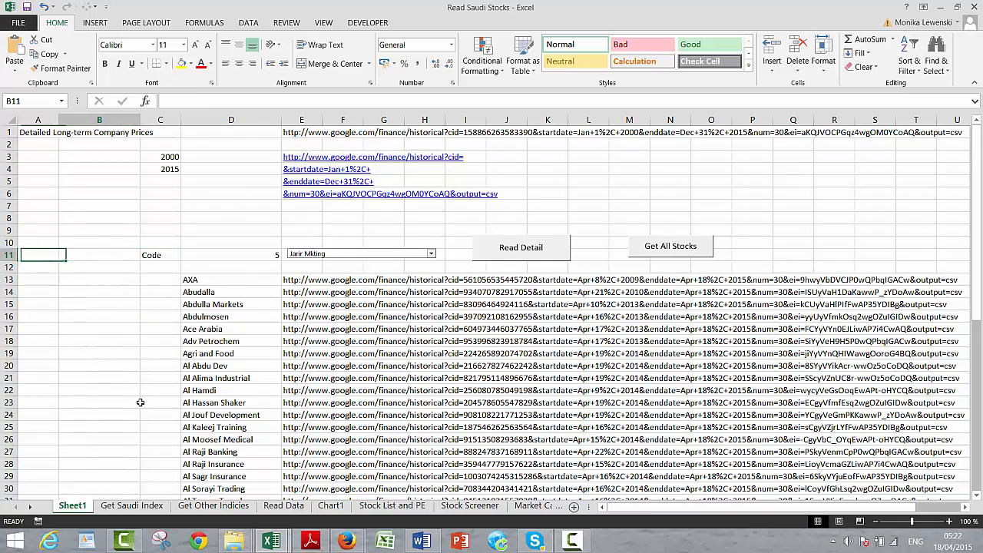
# Step: Enter the heading "Detailed Code" in cell B11 of Sheet1
pyautogui.write('Detai')
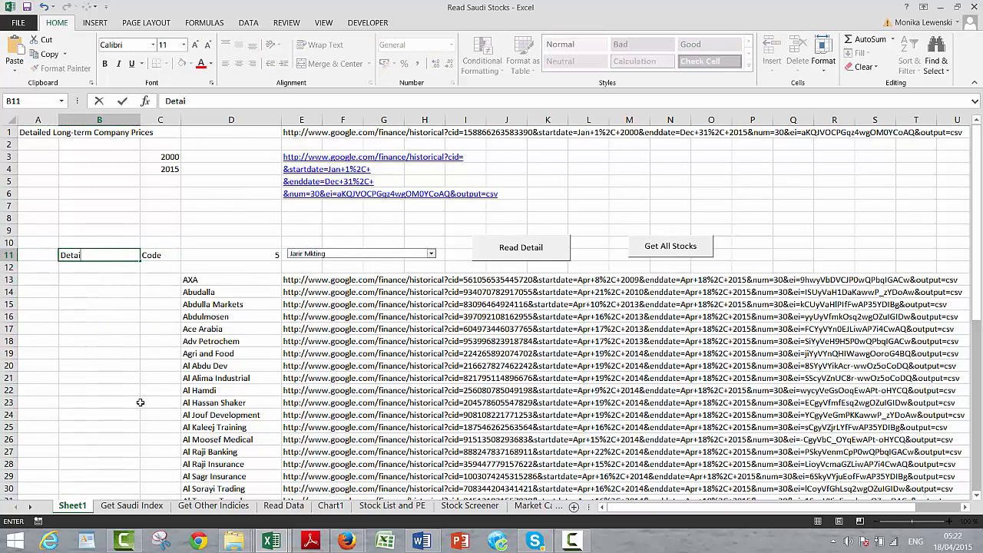
pyautogui.write('led Code')
pyautogui.press('Return')
# Step: Examine the full length of the Google Finance download links in the company rows from AXA downward
pyautogui.press('Down')
pyautogui.press('Right')
pyautogui.press('Right')
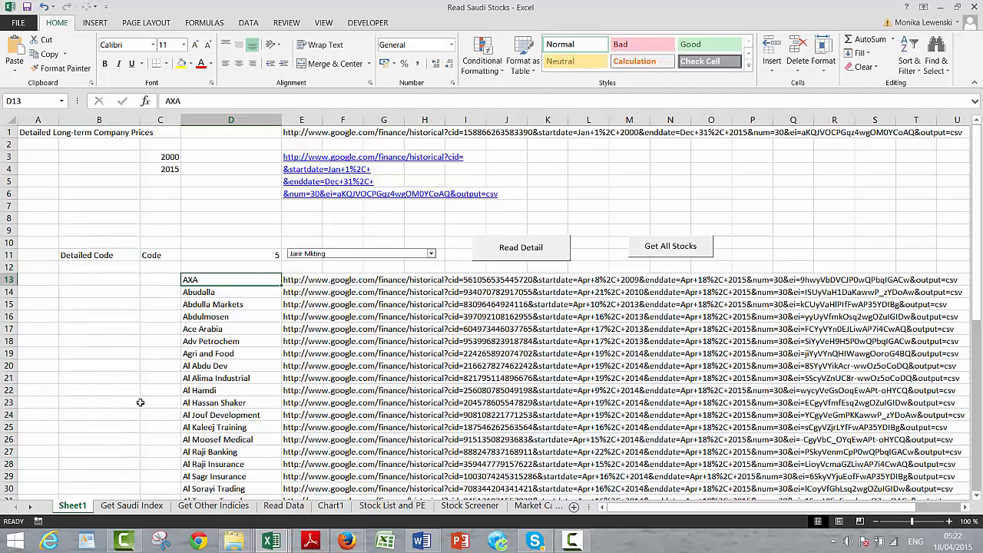
pyautogui.press('Right')
pyautogui.press('Right')
pyautogui.press('Right')
pyautogui.press('Right')
pyautogui.press('Right')
pyautogui.press('Right')
pyautogui.press('Right')
pyautogui.press('Right')
pyautogui.press('Right')
pyautogui.press('Right')
pyautogui.press('Right')
pyautogui.press('Right')
pyautogui.press('Right')
pyautogui.press('Right')
pyautogui.press('Right')
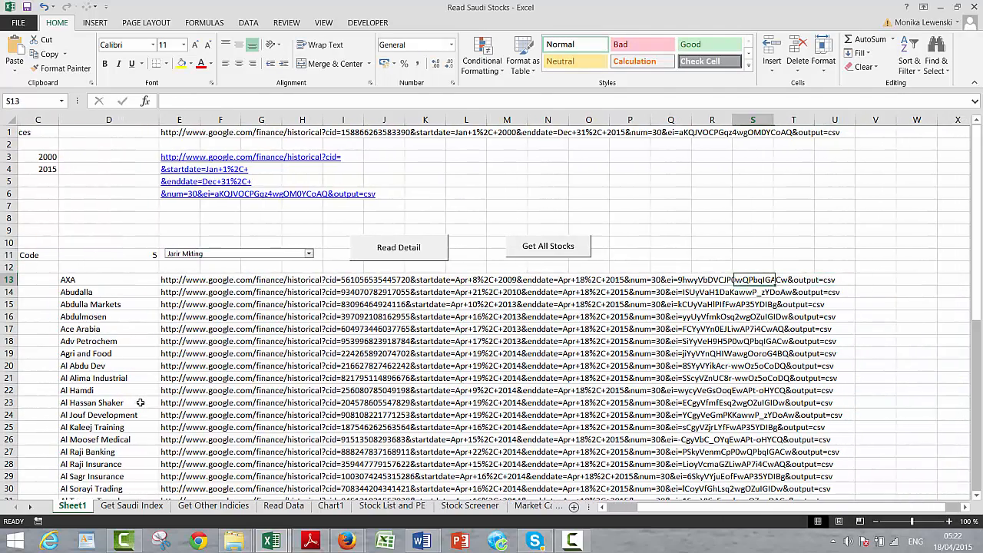
pyautogui.press('Left')
pyautogui.press('Down')
pyautogui.press('Down')
pyautogui.press('Down')
pyautogui.press('Down')
pyautogui.press('Down')
pyautogui.press('Down')
pyautogui.press('Down')
pyautogui.press('Down')
pyautogui.press('Down')
pyautogui.press('Down')
pyautogui.press('Down')
pyautogui.press('Down')
pyautogui.press('Down')
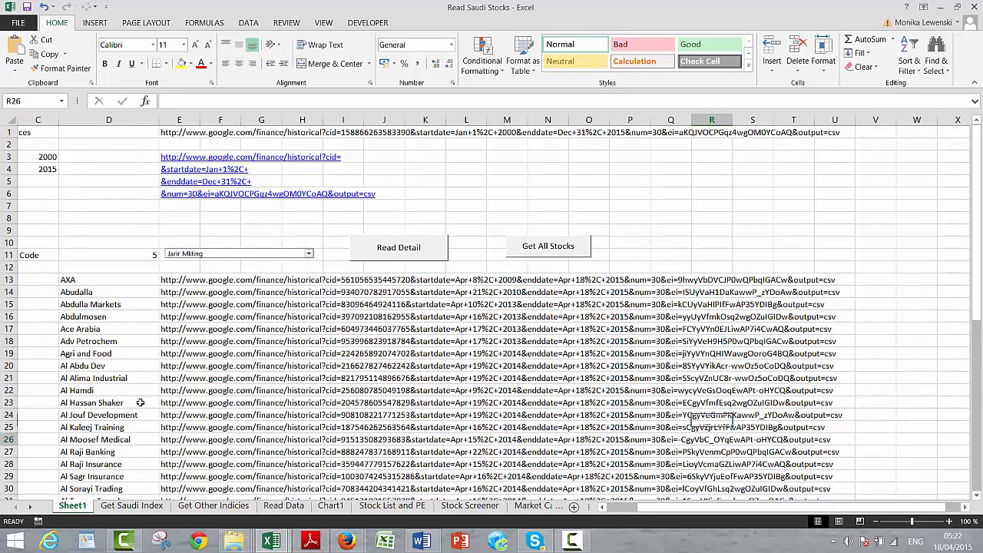
pyautogui.press('Down')
pyautogui.press('Down')
pyautogui.press('Down')
pyautogui.press('Down')
pyautogui.press('Down')
pyautogui.press('Down')
pyautogui.press('Down')
pyautogui.press('Down')
pyautogui.press('Down')
pyautogui.press('Down')
pyautogui.press('Down')
pyautogui.press('Down')
pyautogui.press('Down')
pyautogui.press('Down')
pyautogui.press('Down')
pyautogui.press('Down')
pyautogui.press('Down')
pyautogui.press('Down')
pyautogui.press('Down')
pyautogui.press('Down')
pyautogui.press('Up')
pyautogui.press('pageup')
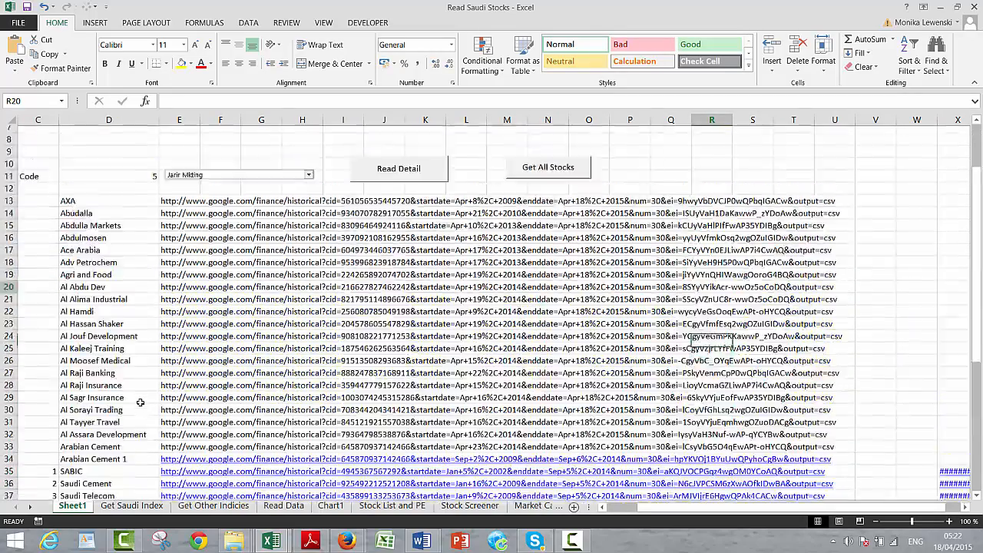
pyautogui.scroll(2, 140, 403)
pyautogui.press('Left')
pyautogui.press('Left')
pyautogui.press('Left')
pyautogui.press('Left')
pyautogui.press('Left')
pyautogui.press('Left')
pyautogui.press('Left')
pyautogui.press('Left')
pyautogui.press('Left')
pyautogui.press('Left')
pyautogui.press('Left')
pyautogui.press('Left')
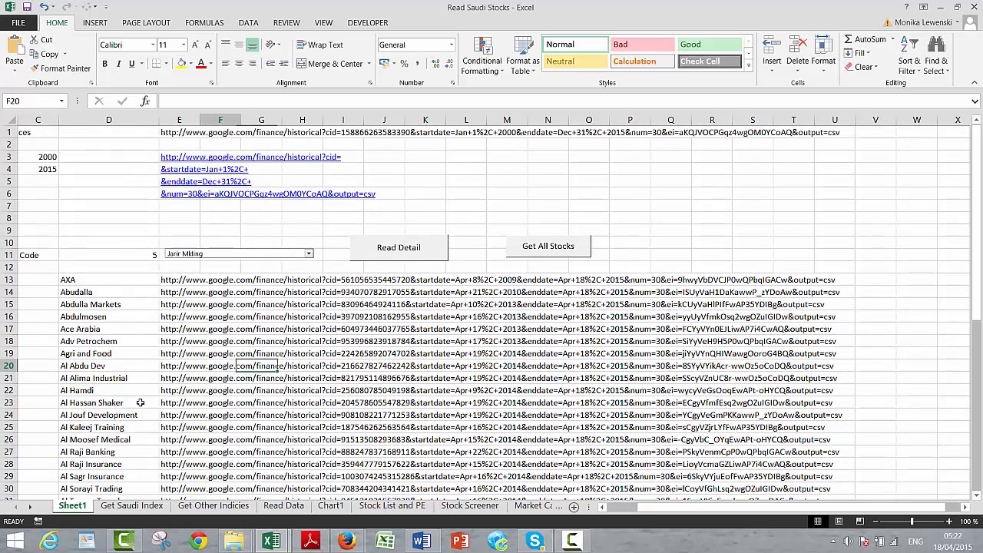
pyautogui.press('Left')
pyautogui.press('Left')
pyautogui.press('Left')
pyautogui.press('Left')
pyautogui.press('Left')
pyautogui.press('Up')
pyautogui.press('Up')
pyautogui.press('Up')
pyautogui.press('Up')
pyautogui.press('Up')
pyautogui.press('Up')
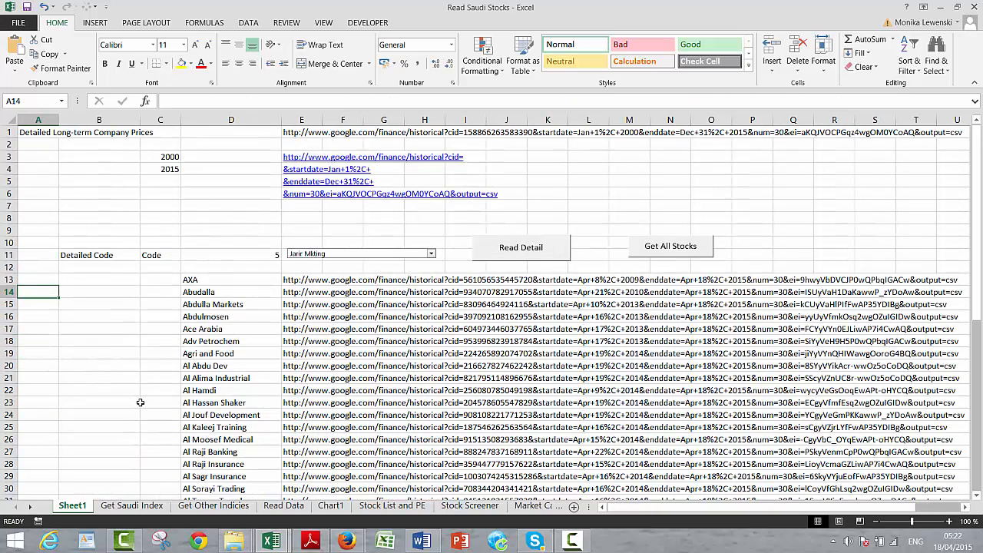
# Step: In cell B13, enter =FIND("=";E13;1) to locate the first equals sign in the AXA download link
pyautogui.press('Right')
pyautogui.press('Up')
pyautogui.write('=find(')
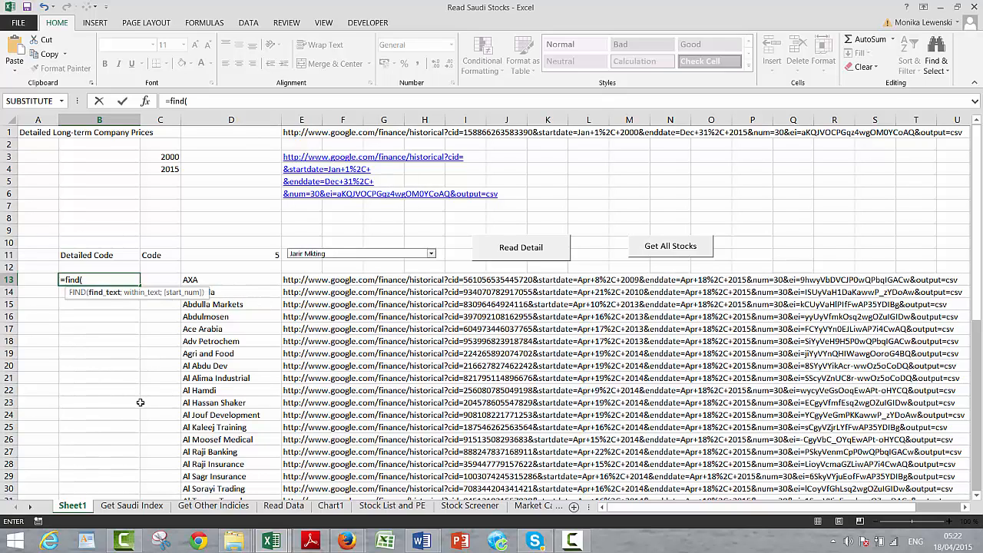
pyautogui.press('Right')
pyautogui.press('Right')
pyautogui.press('Right')
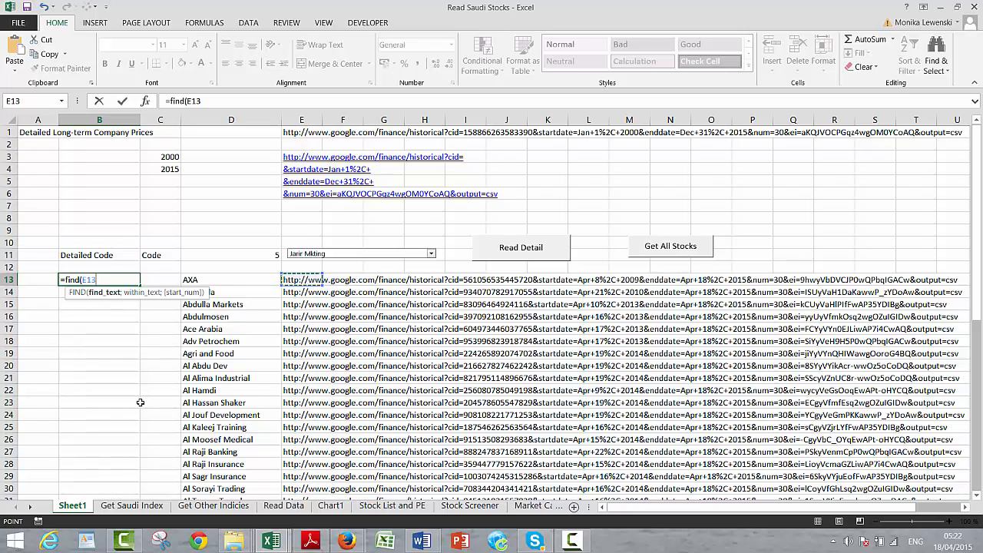
pyautogui.press('BackSpace')
pyautogui.press('BackSpace')
pyautogui.press('BackSpace')
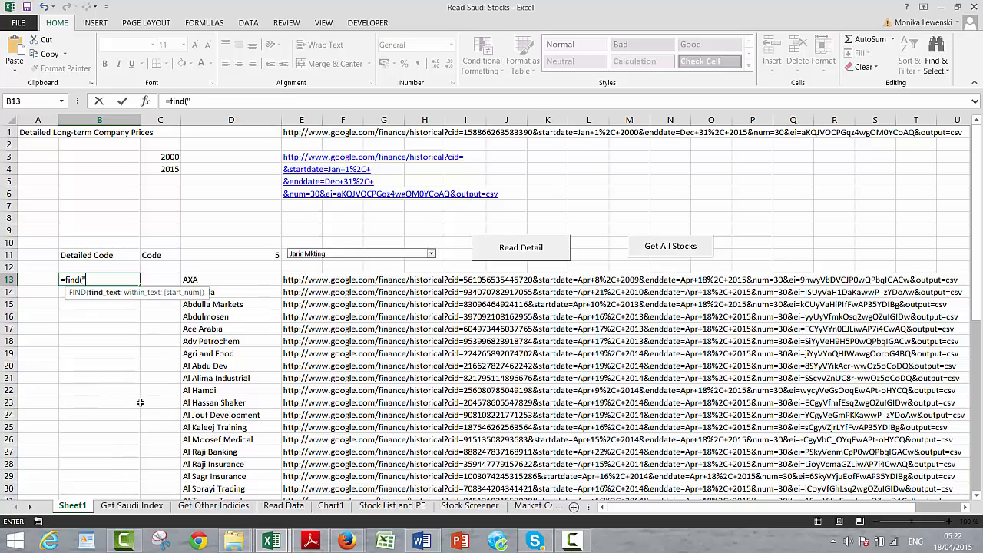
pyautogui.write('"=";')
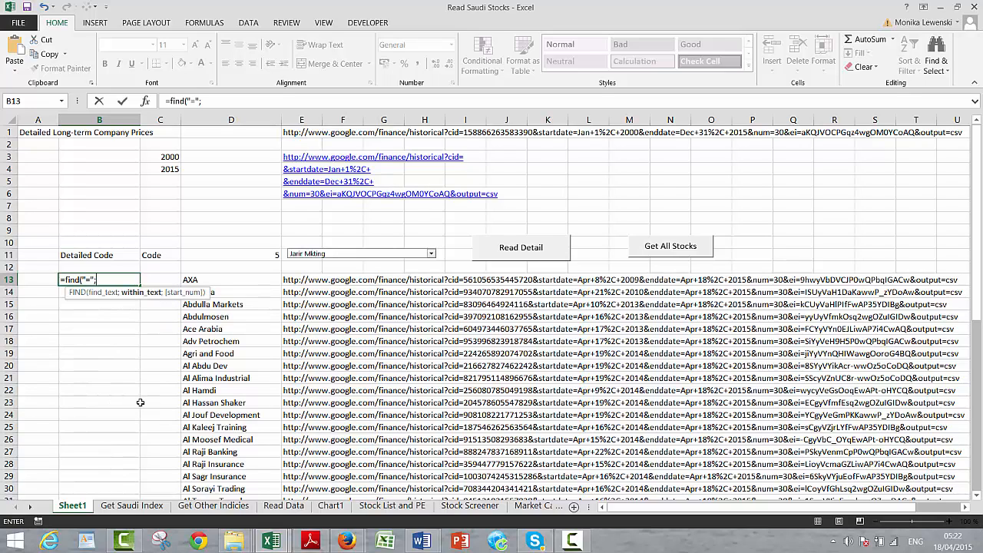
pyautogui.press('Right')
pyautogui.press('Right')
pyautogui.press('Right')
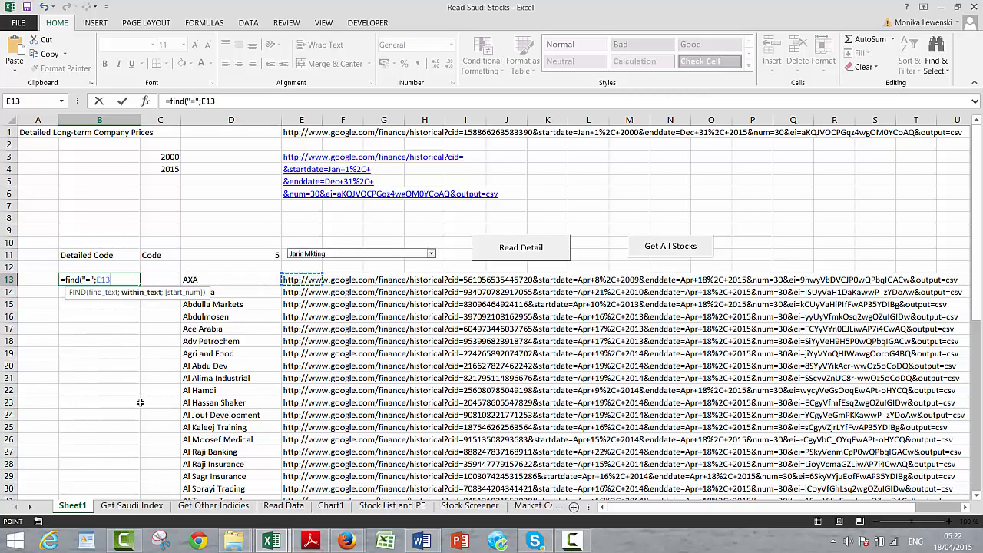
pyautogui.write(';1)')
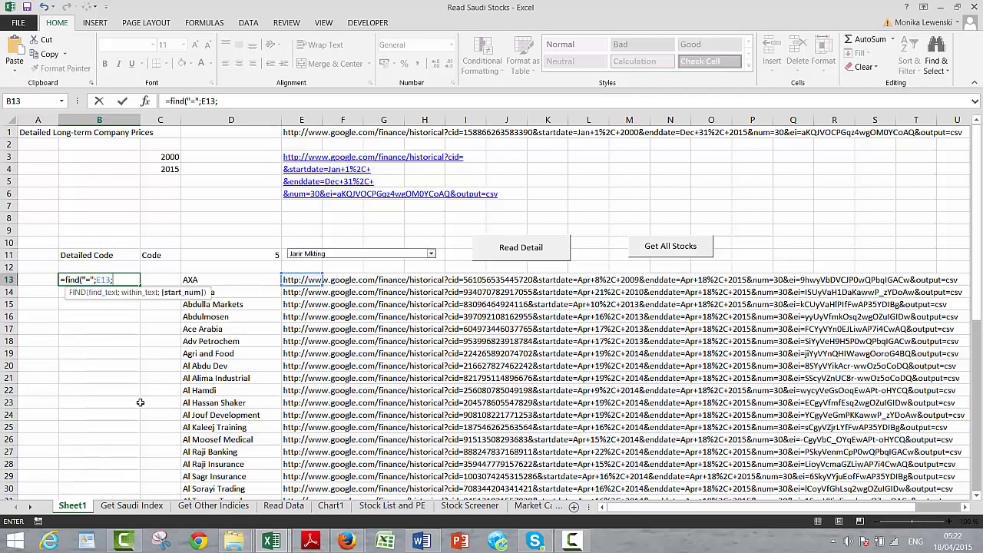
pyautogui.press('Tab')
pyautogui.press('Right')
pyautogui.press('Right')
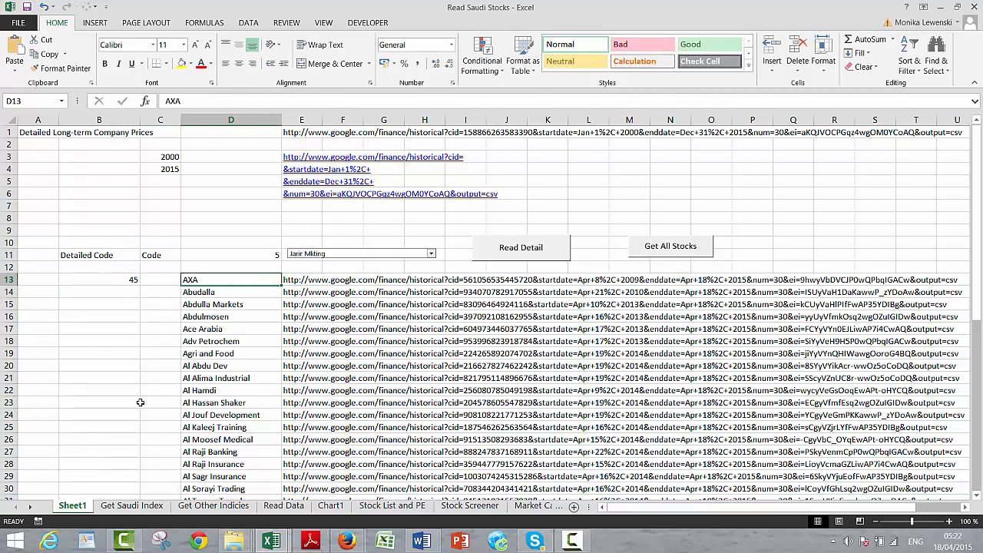
# Step: Insert two empty columns before column A to make room for helper calculations
pyautogui.press('Left')
pyautogui.press('Left')
pyautogui.press('Left')
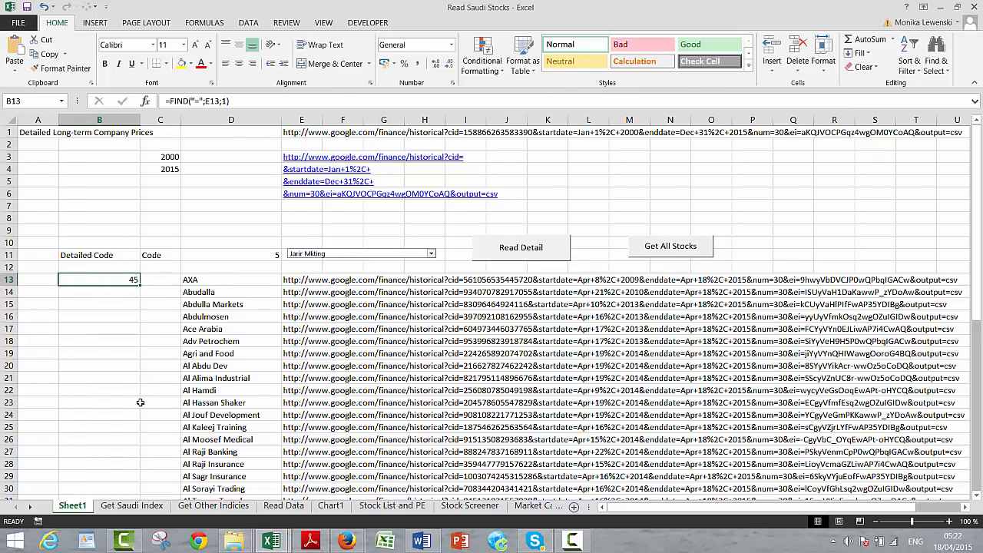
pyautogui.press('Right')
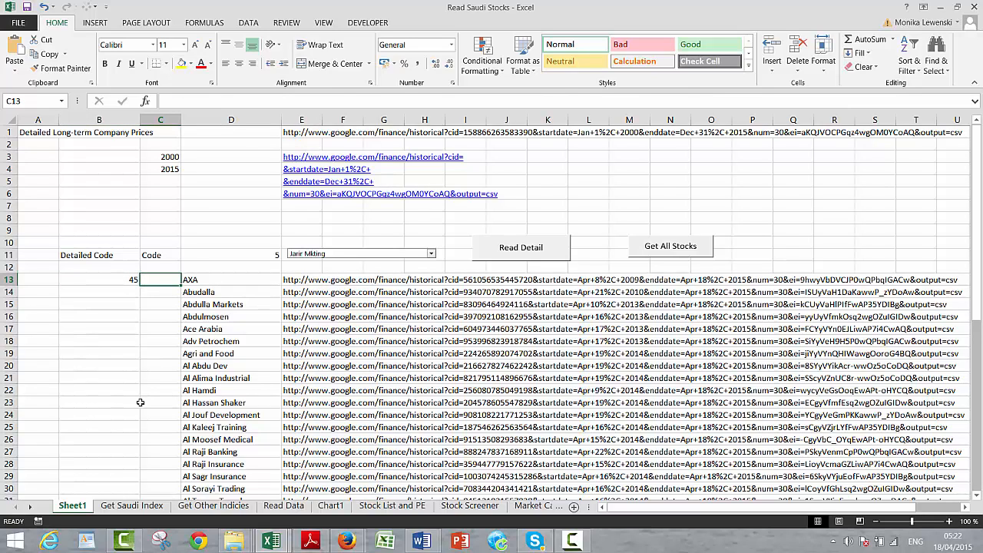
pyautogui.press('Left')
pyautogui.press('Left')
pyautogui.press('Right')
pyautogui.press('Right')
pyautogui.press('Left')
pyautogui.press('Left')
pyautogui.press('Right')
pyautogui.press('Right')
pyautogui.press('Left')
pyautogui.press('Left')
pyautogui.hotkey('ctrl', 'space')
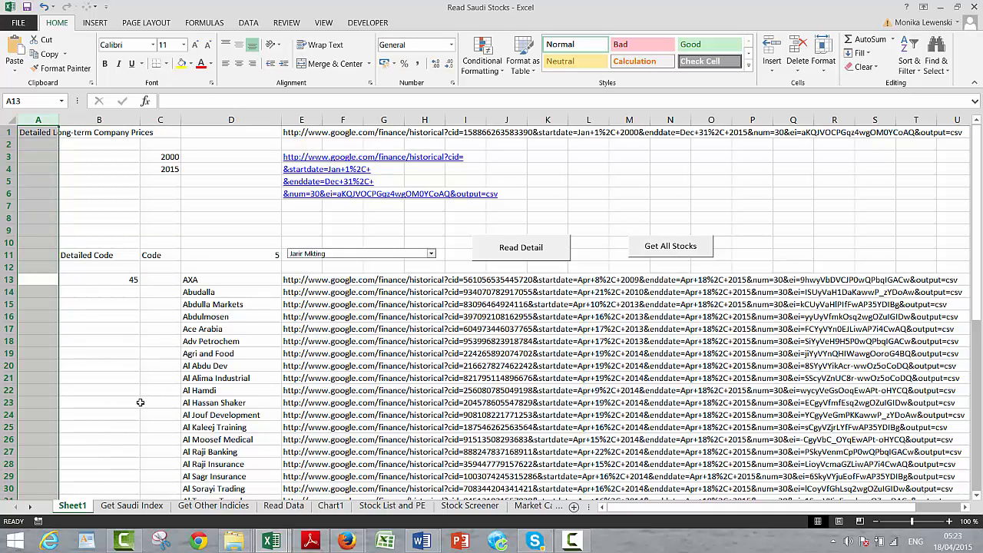
pyautogui.hotkey('ctrl', 'shift', '+')
pyautogui.hotkey('ctrl', 'shift', '+')
# Step: Move the FIND formula in the AXA row from D13 to B13
pyautogui.press('Right')
pyautogui.press('Right')
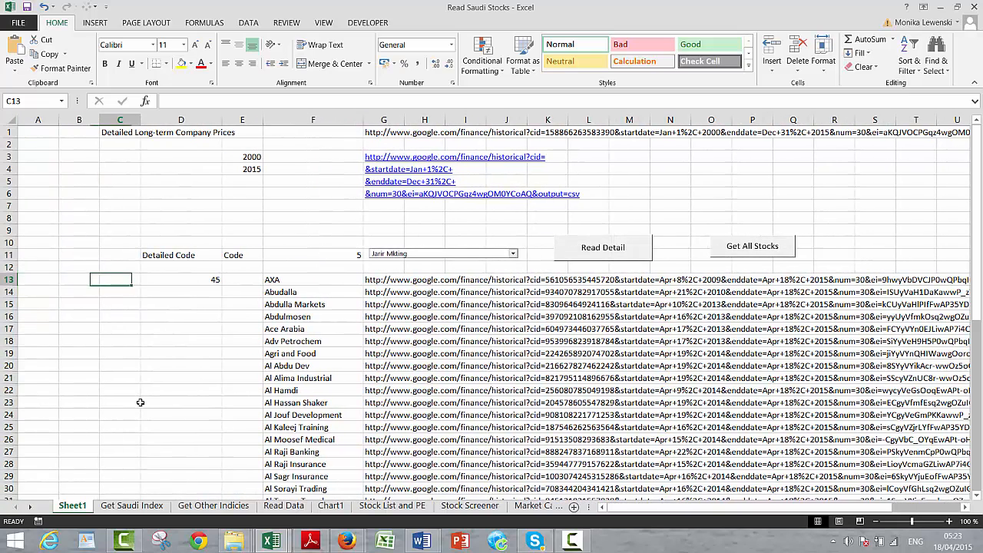
pyautogui.press('Right')
pyautogui.hotkey('ctrl', 'c')
pyautogui.press('Left')
pyautogui.press('Left')
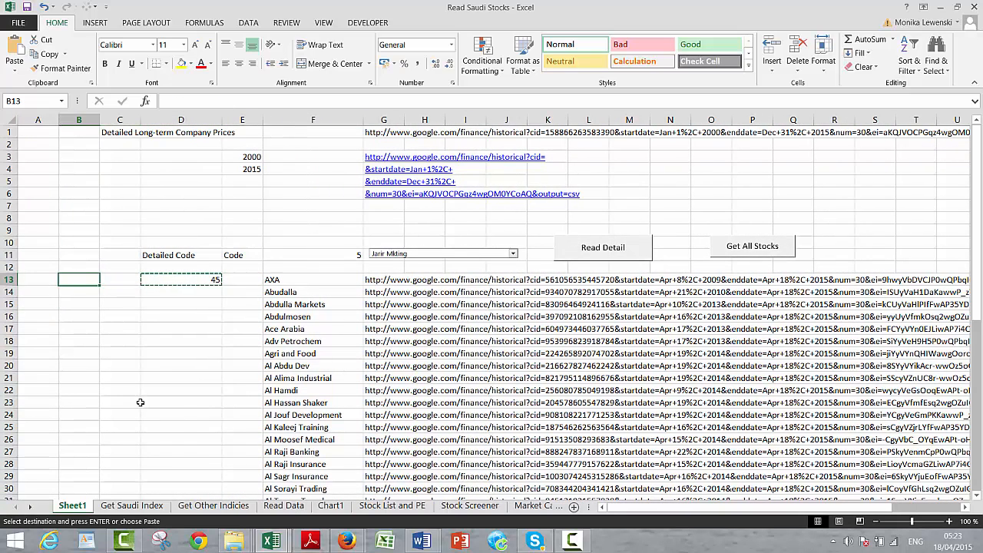
pyautogui.press('Return')
# Step: Enter the headings "Start" in B11 and "End" in C11
pyautogui.press('Up')
pyautogui.press('Up')
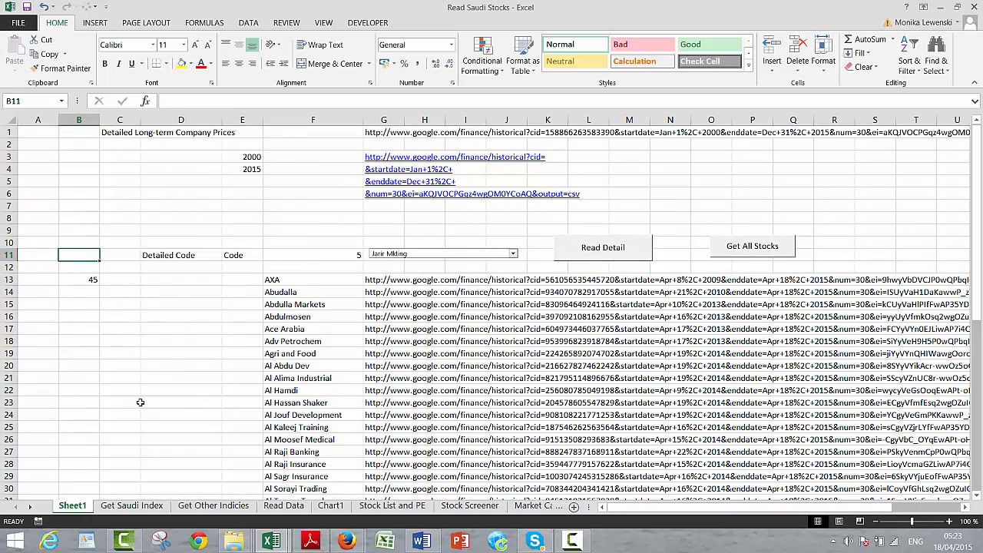
pyautogui.write('Start')
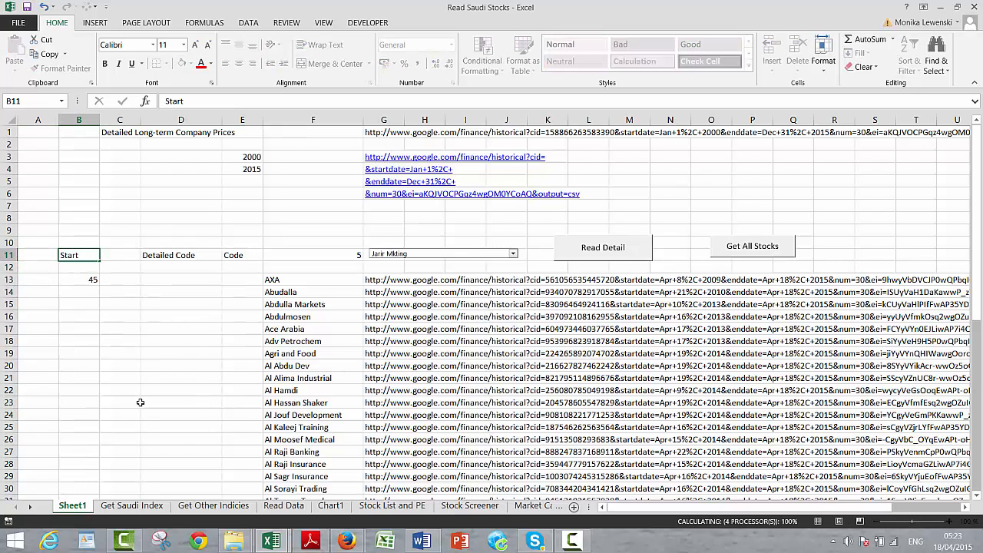
pyautogui.press('Return')
pyautogui.press('Up')
pyautogui.press('Right')
pyautogui.write('End')
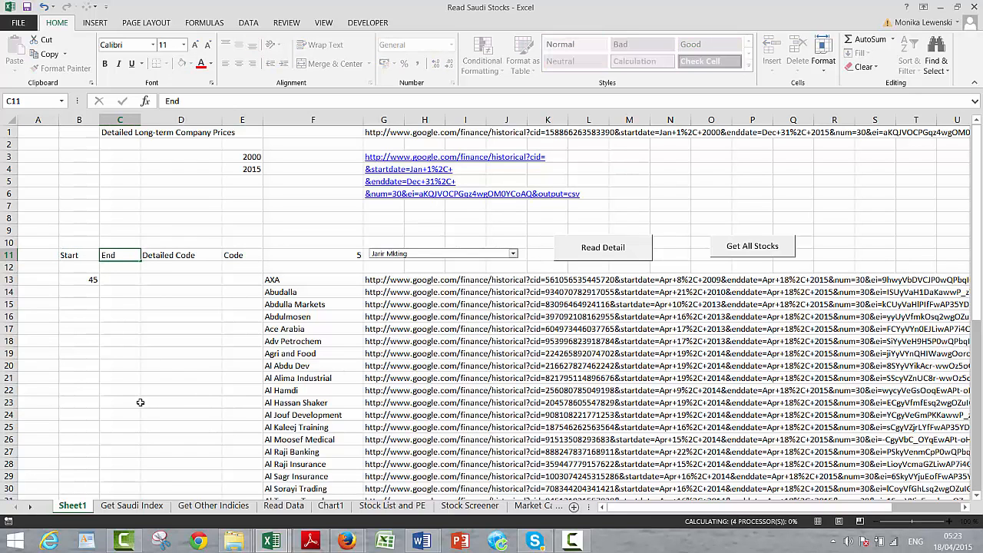
pyautogui.press('Return')
# Step: In cell C13, enter =FIND("&";G13;1) to locate the first ampersand in the AXA download link
pyautogui.press('Down')
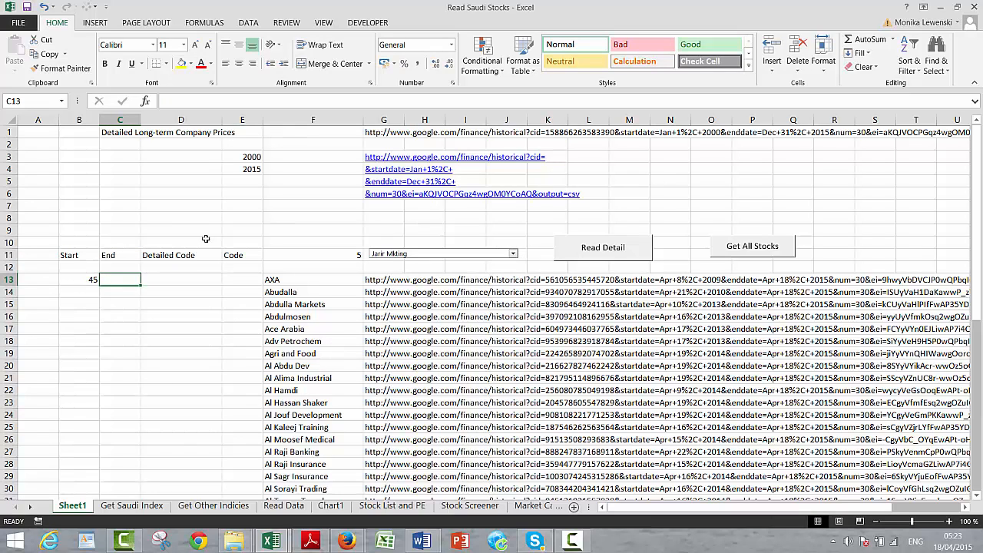
pyautogui.write('=fid')
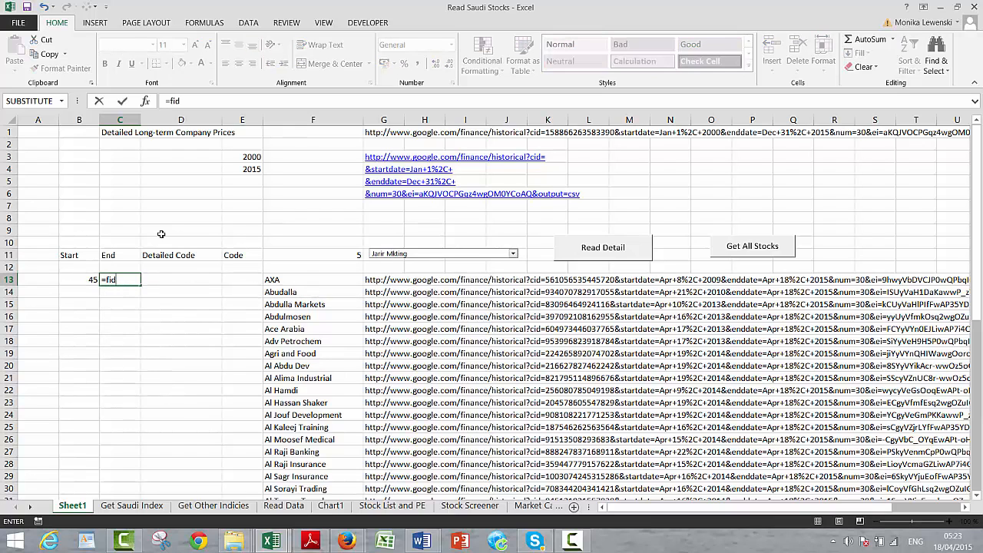
pyautogui.press('BackSpace')
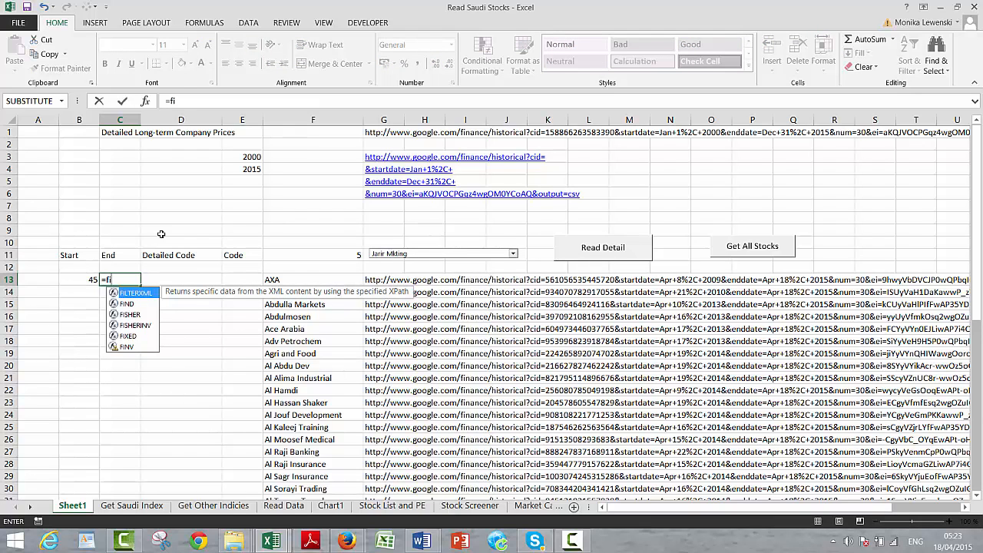
pyautogui.write('nd("&')
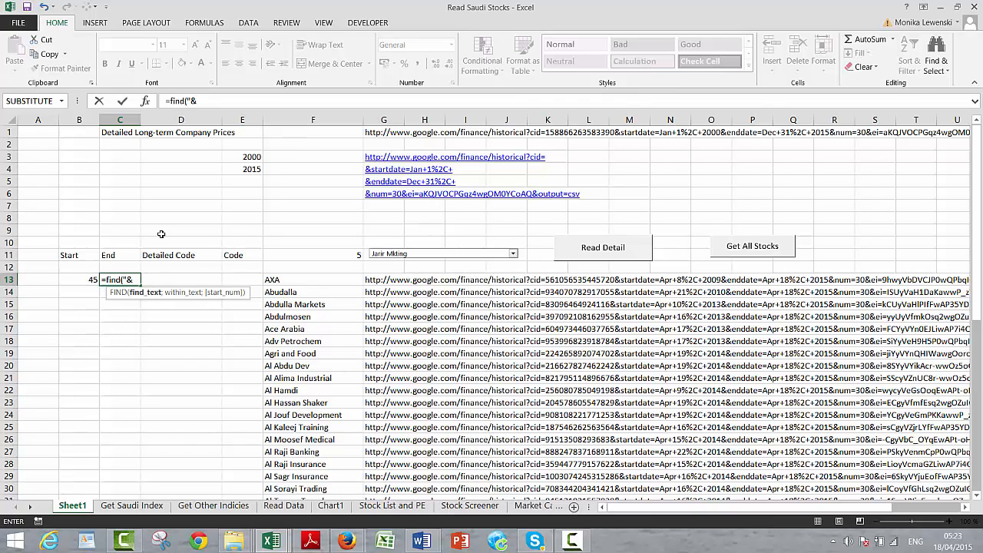
pyautogui.write('";')
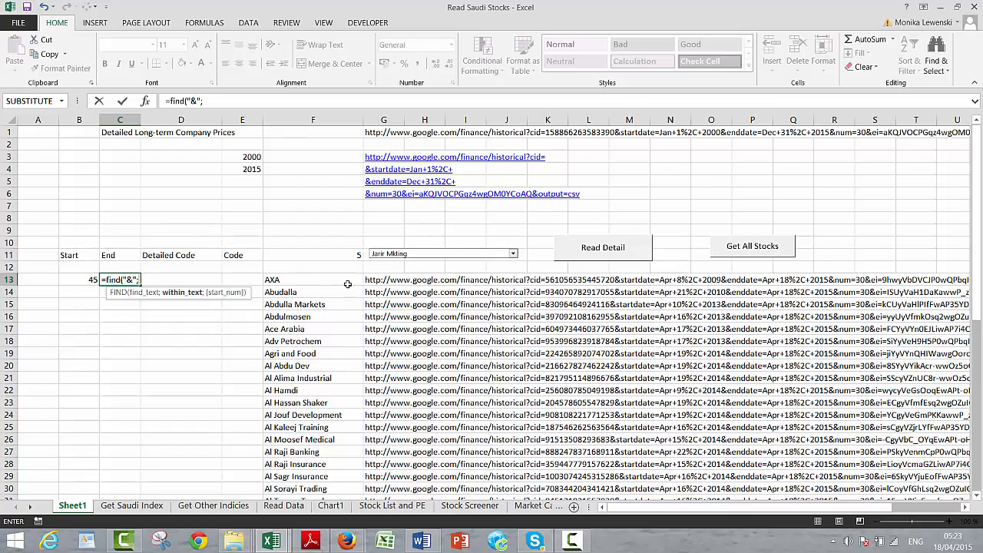
pyautogui.click(376, 282)
pyautogui.write(';1)')
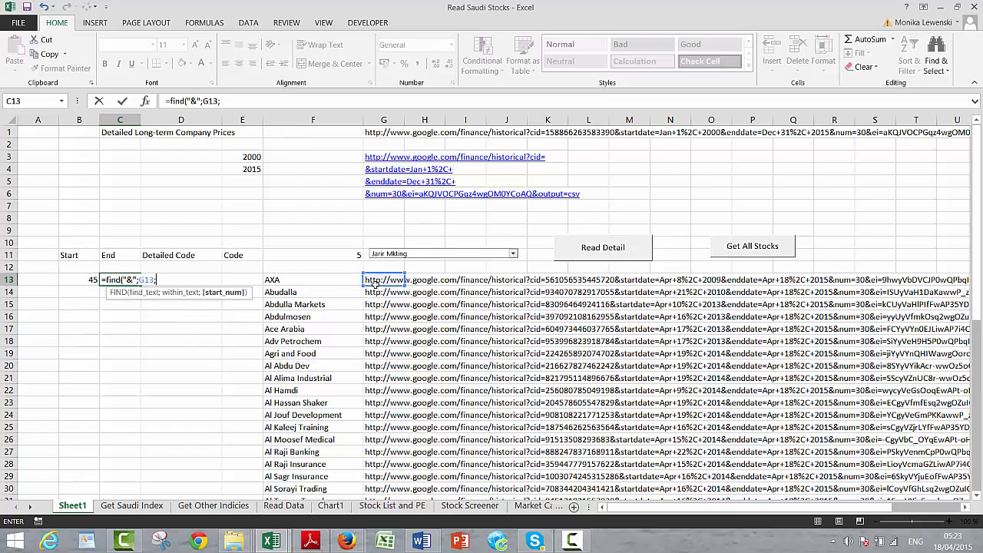
pyautogui.press('Return')
# Step: In cell D13, enter =MID(G13;B13+1;C13-B13) to extract the company code from the AXA download link
pyautogui.press('Up')
pyautogui.press('Left')
pyautogui.press('Right')
pyautogui.press('Right')
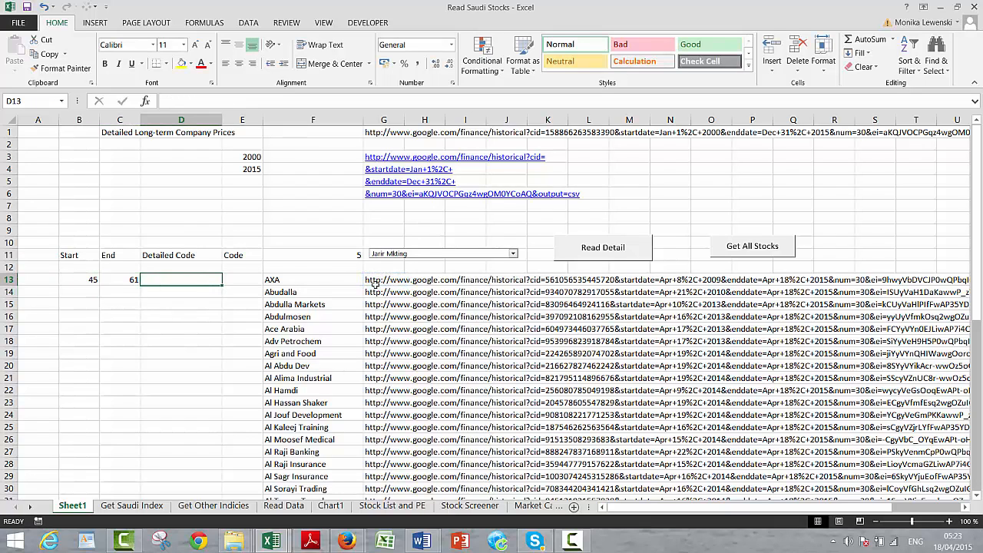
pyautogui.write('=min')
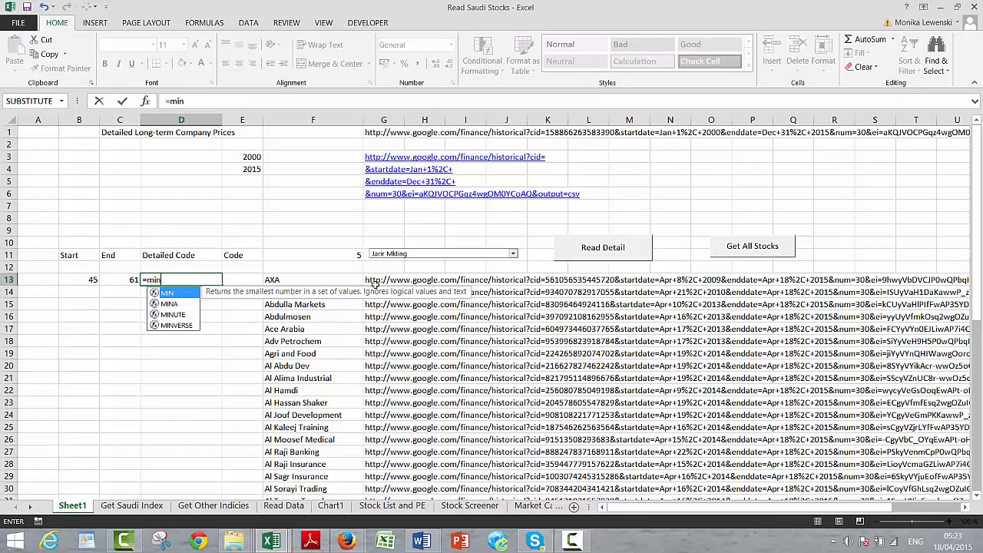
pyautogui.press('BackSpace')
pyautogui.write('d(')
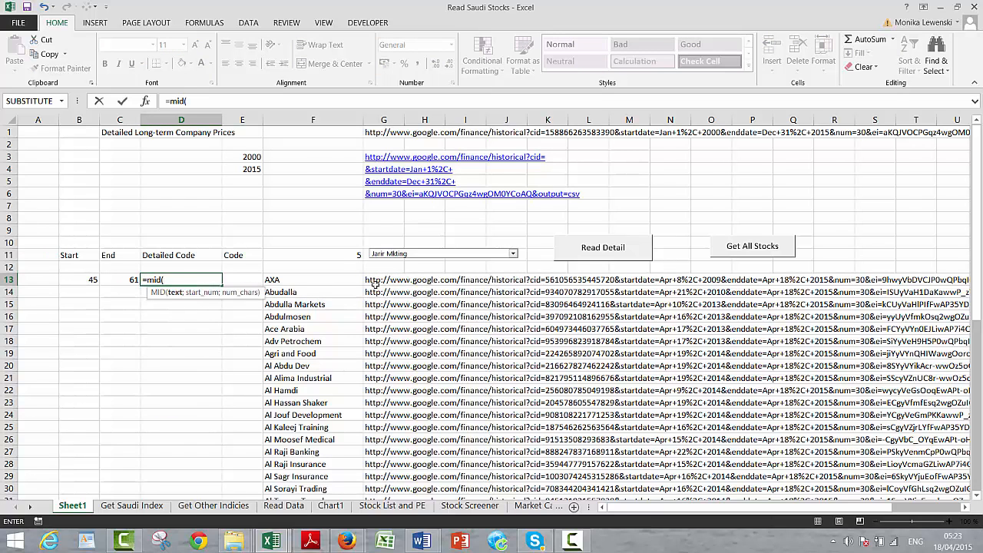
pyautogui.click(375, 283)
pyautogui.write(';')
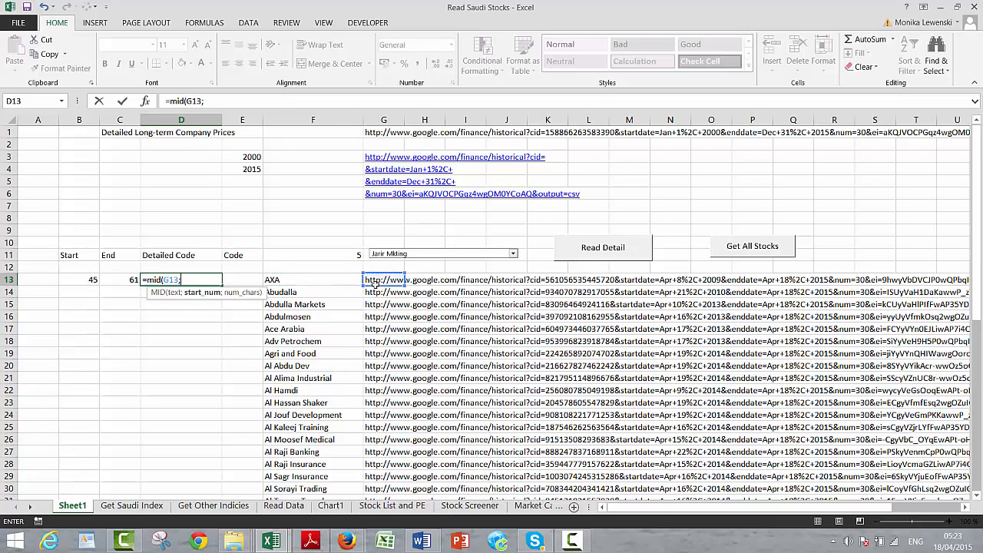
pyautogui.press('Left')
pyautogui.press('Left')
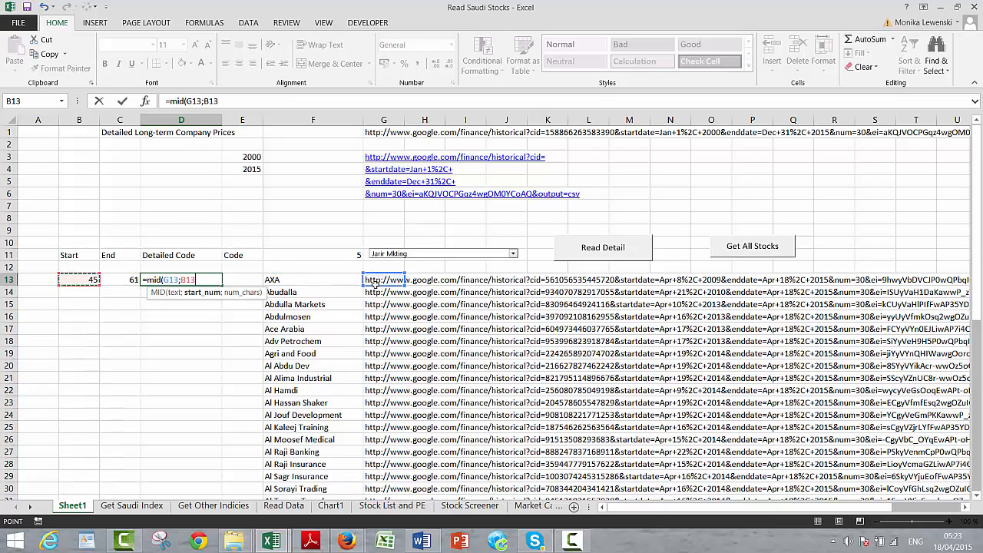
pyautogui.write('+1;')
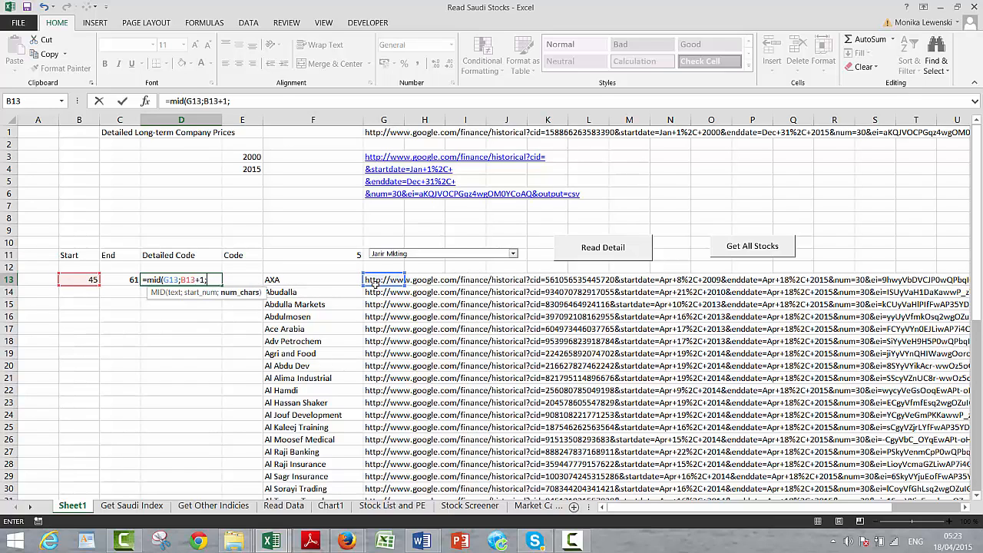
pyautogui.press('Left')
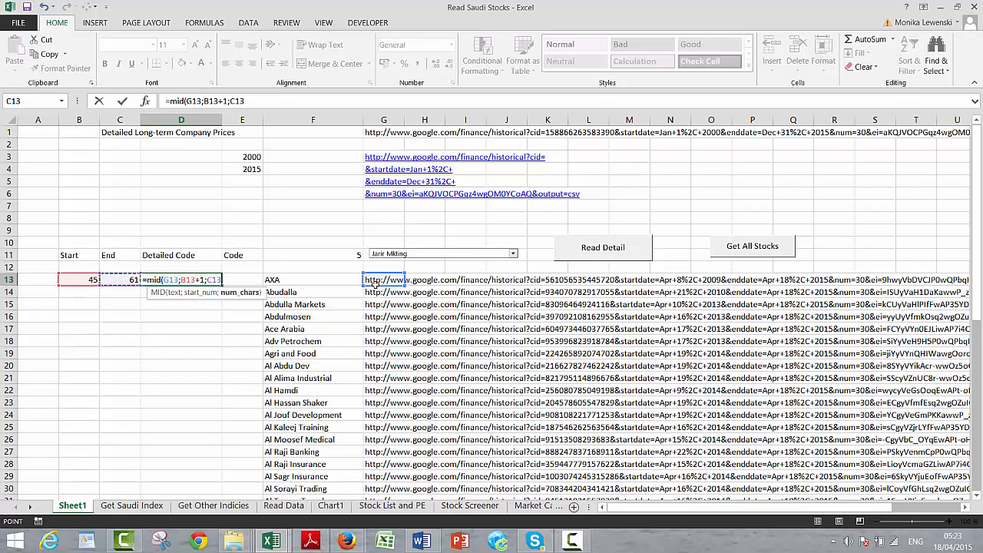
pyautogui.write('-')
pyautogui.press('Left')
pyautogui.press('Left')
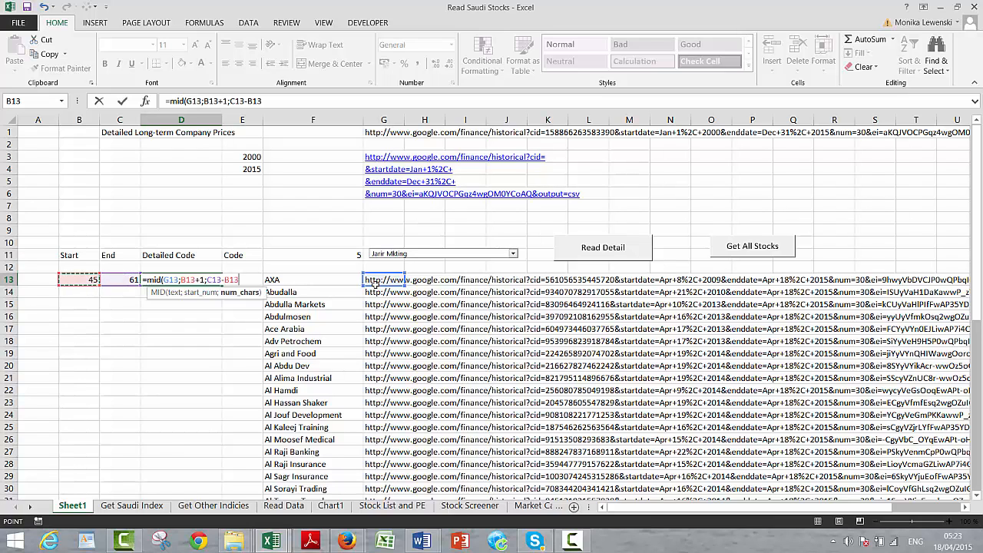
pyautogui.press('Return')
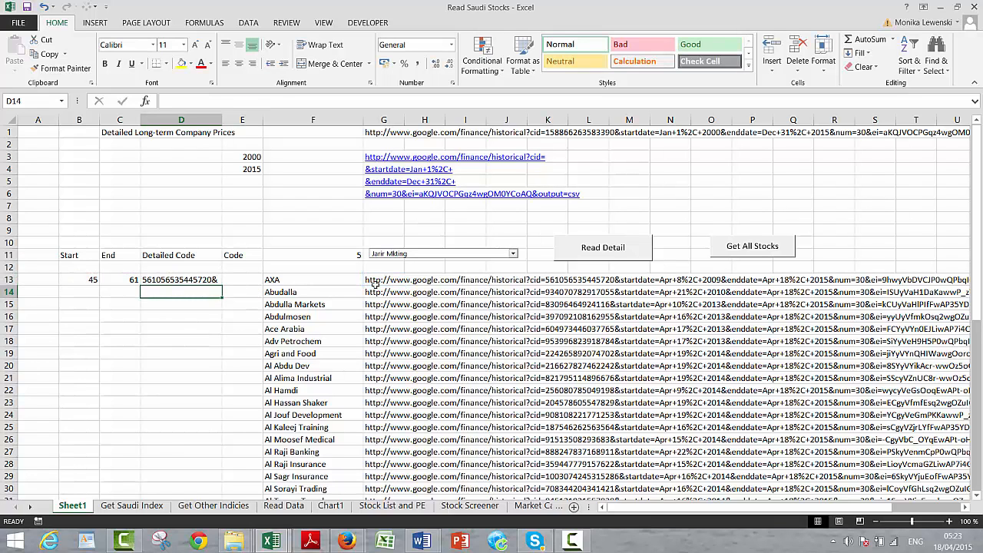
# Step: Correct the formula in D13 to =MID(G13;B13+1;C13-B13-1) to exclude the ampersand from the extracted code
pyautogui.press('Up')
pyautogui.press('F2')
pyautogui.press('BackSpace')
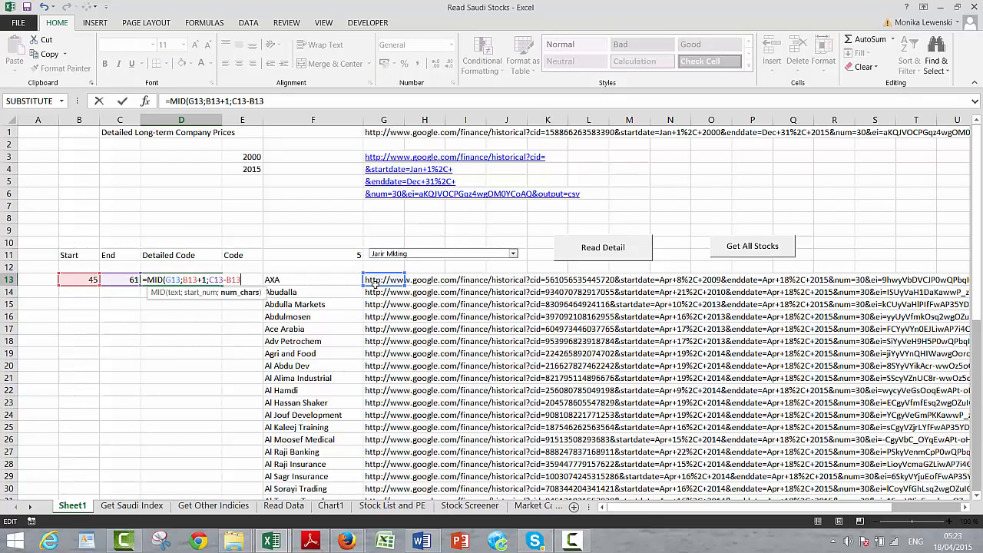
pyautogui.write('-1)')
pyautogui.press('Return')
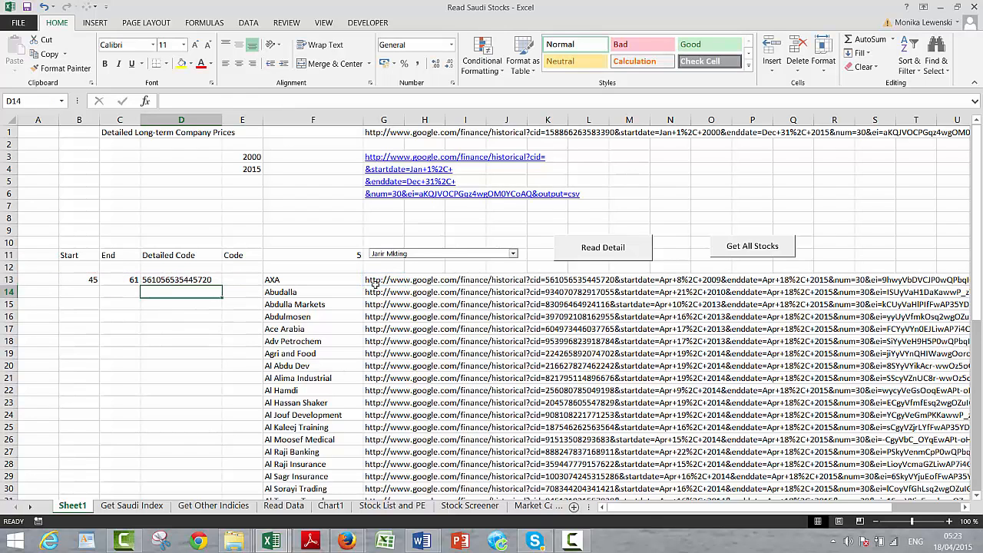
pyautogui.press('Up')
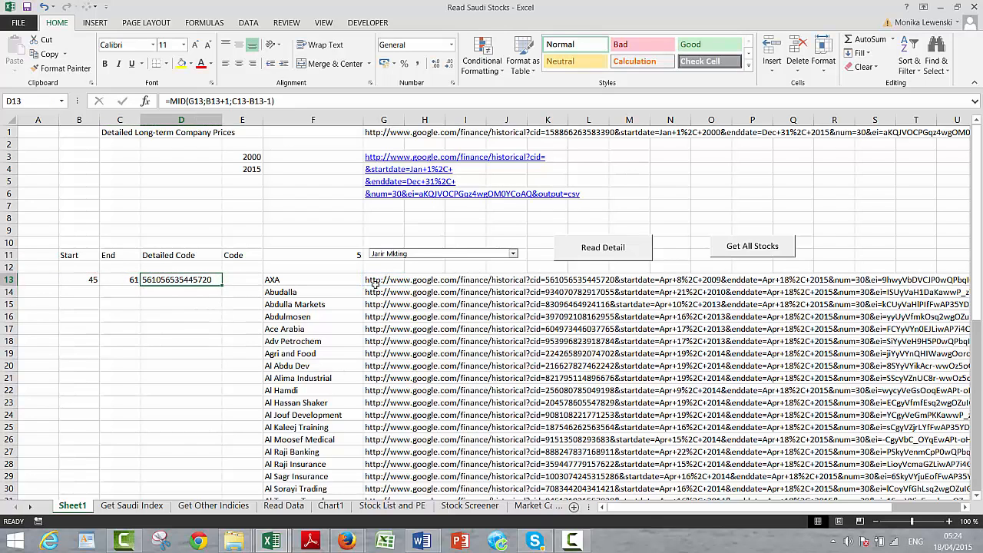
# Step: Fill the Start, End and Detailed Code formulas from B13:D13 down through row 34
pyautogui.press('Right')
pyautogui.press('Right')
pyautogui.press('Right')
pyautogui.press('Right')
pyautogui.press('Right')
pyautogui.press('Right')
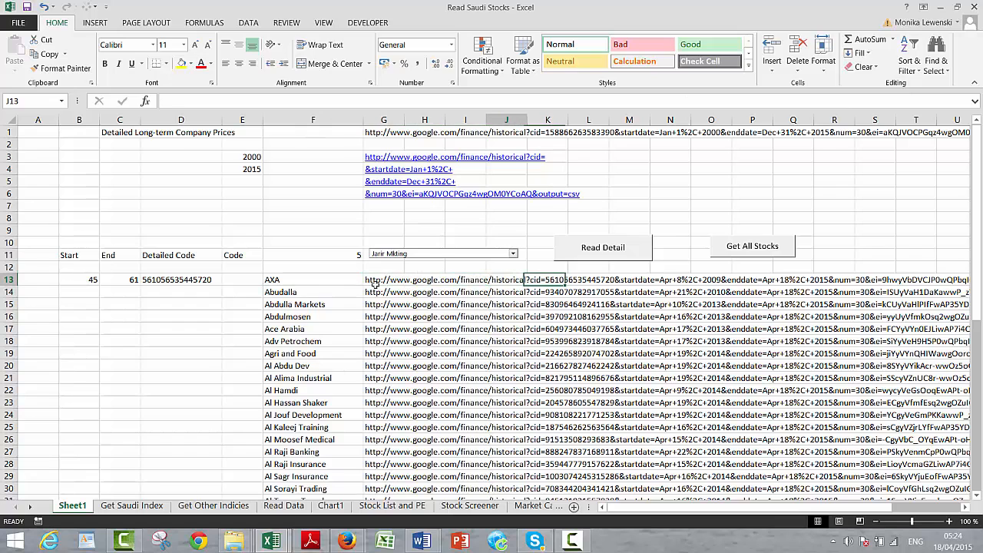
pyautogui.press('Left')
pyautogui.press('Left')
pyautogui.press('Left')
pyautogui.press('Left')
pyautogui.press('Left')
pyautogui.press('Left')
pyautogui.press('Left')
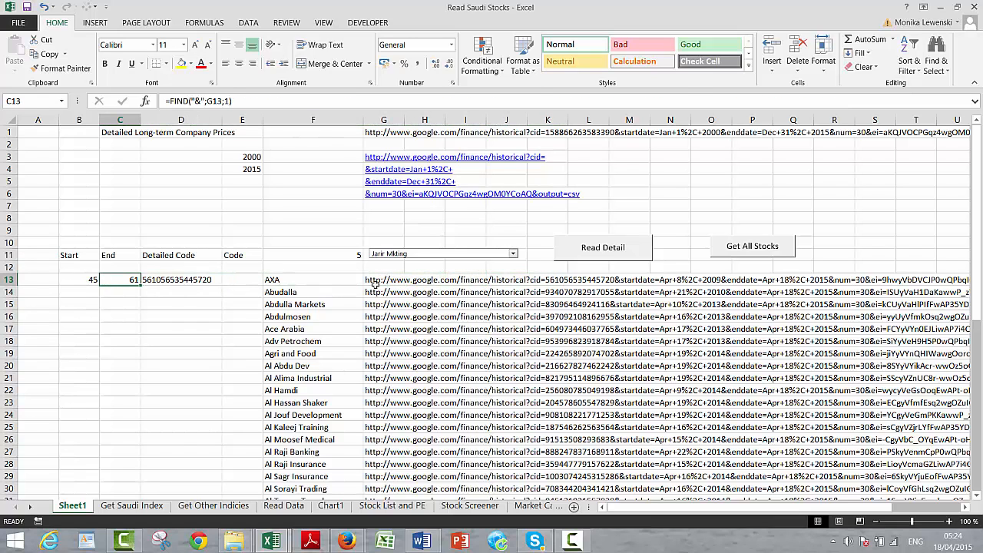
pyautogui.press('Left')
pyautogui.hotkey('shift', 'Right')
pyautogui.hotkey('shift', 'Right')
pyautogui.hotkey('shift', 'Down')
pyautogui.hotkey('shift', 'Down')
pyautogui.hotkey('shift', 'Down')
pyautogui.hotkey('shift', 'Down')
pyautogui.hotkey('shift', 'Down')
pyautogui.hotkey('shift', 'Down')
pyautogui.hotkey('shift', 'Down')
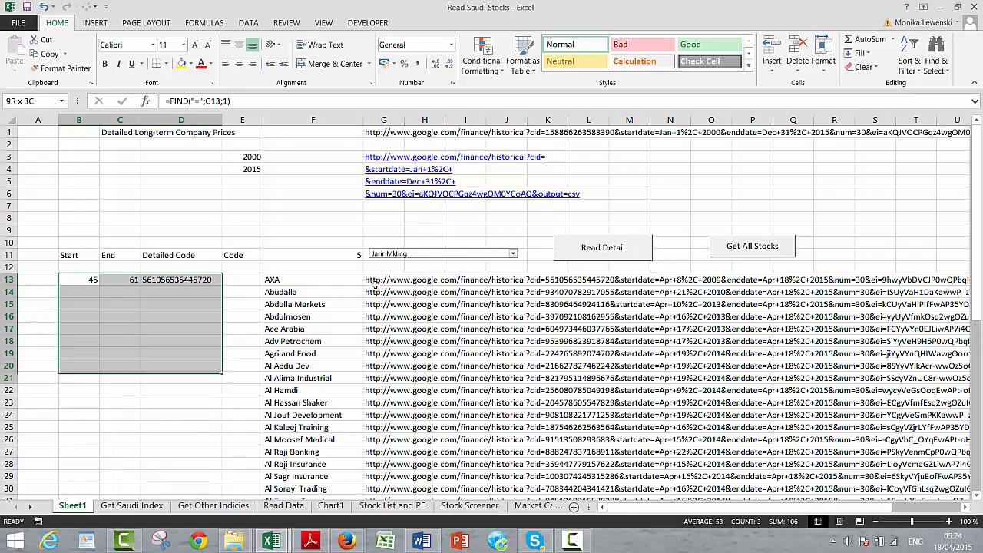
pyautogui.hotkey('shift', 'Down')
pyautogui.hotkey('shift', 'Down')
pyautogui.hotkey('shift', 'Down')
pyautogui.hotkey('shift', 'Down')
pyautogui.hotkey('shift', 'Down')
pyautogui.hotkey('shift', 'Down')
pyautogui.hotkey('shift', 'Down')
pyautogui.hotkey('shift', 'Down')
pyautogui.hotkey('shift', 'Down')
pyautogui.hotkey('shift', 'Down')
pyautogui.hotkey('shift', 'Down')
pyautogui.hotkey('shift', 'Down')
pyautogui.hotkey('shift', 'Down')
pyautogui.hotkey('shift', 'Down')
pyautogui.hotkey('shift', 'Down')
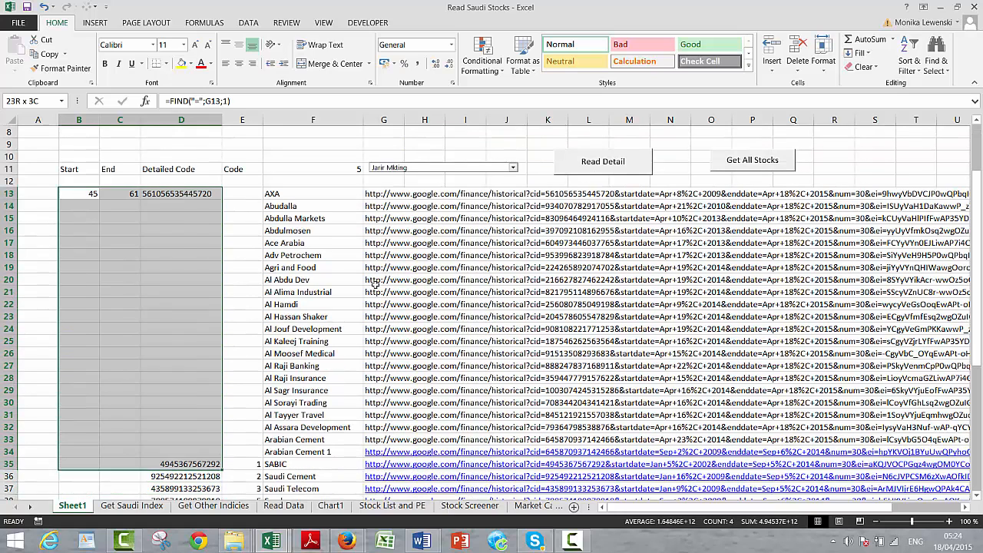
pyautogui.hotkey('shift', 'Up')
pyautogui.hotkey('ctrl', 'd')
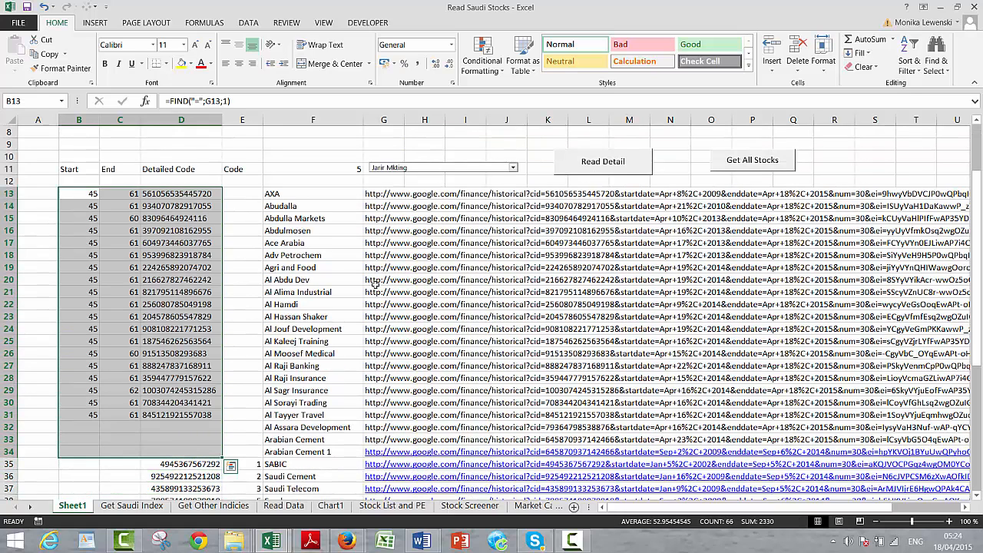
pyautogui.press('Return')
pyautogui.press('Down')
pyautogui.press('Down')
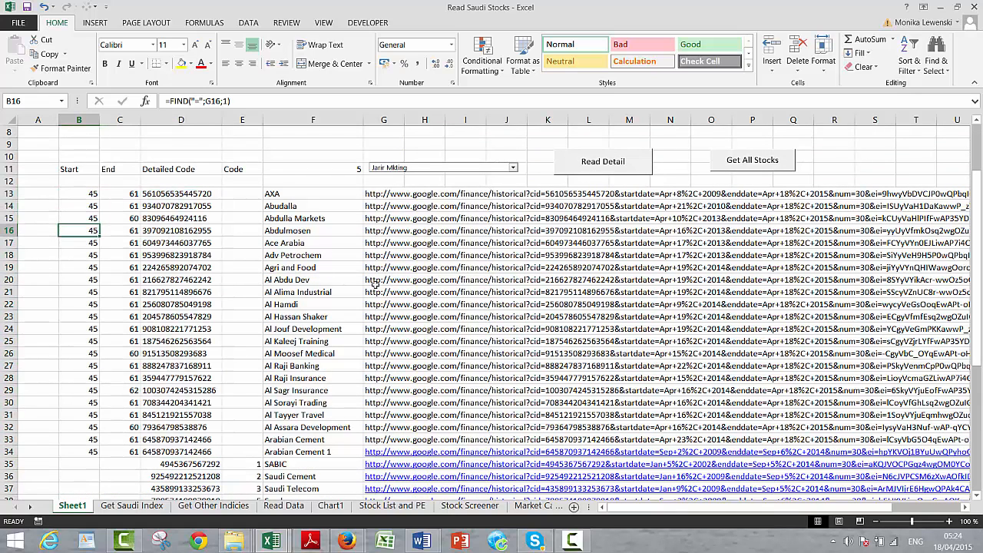
# Step: Move the Code label, its linked cell and the company drop-down from E11:J11 up to row 8, starting at E8
pyautogui.press('Up')
pyautogui.press('Up')
pyautogui.press('Up')
pyautogui.press('Up')
pyautogui.press('Up')
pyautogui.press('Up')
pyautogui.press('Up')
pyautogui.press('Up')
pyautogui.press('Up')
pyautogui.press('Up')
pyautogui.press('Up')
pyautogui.press('Up')
pyautogui.press('Up')
pyautogui.press('Up')
pyautogui.press('Up')
pyautogui.press('Down')
pyautogui.press('Down')
pyautogui.press('Down')
pyautogui.press('Down')
pyautogui.press('Down')
pyautogui.press('Down')
pyautogui.press('Down')
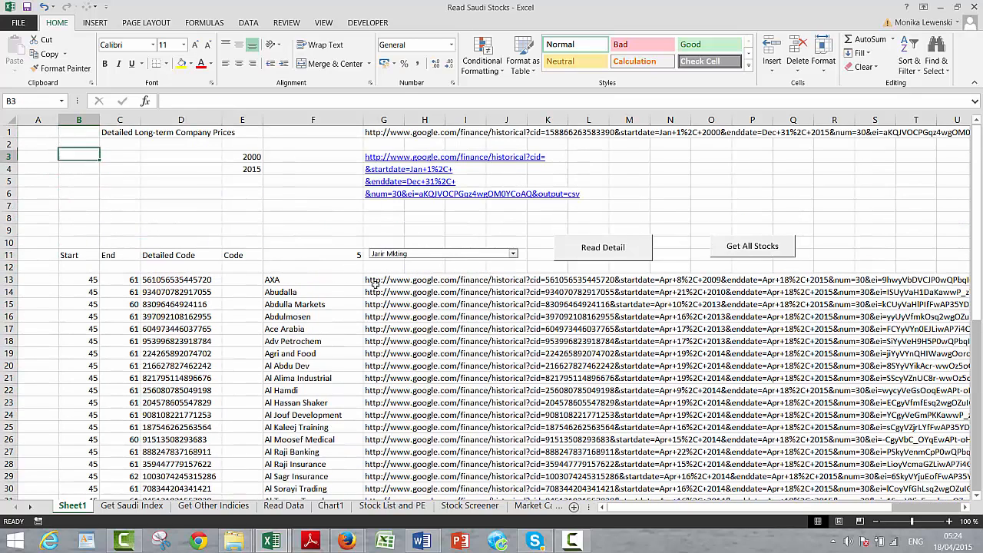
pyautogui.press('Up')
pyautogui.press('Up')
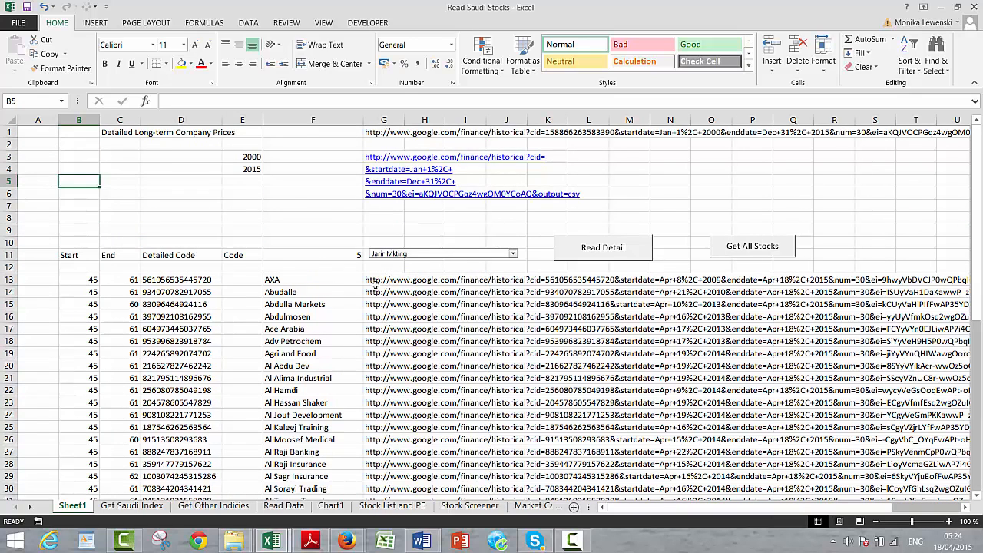
pyautogui.press('Right')
pyautogui.press('Right')
pyautogui.press('Right')
pyautogui.press('Down')
pyautogui.press('Down')
pyautogui.press('Down')
pyautogui.press('Down')
pyautogui.press('Down')
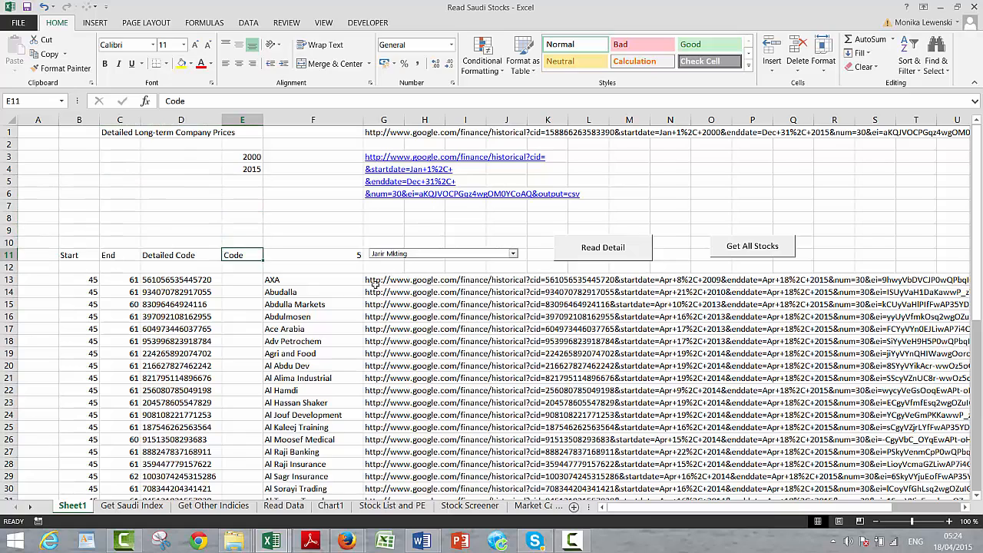
pyautogui.press('Right')
pyautogui.press('Left')
pyautogui.hotkey('shift', 'Right')
pyautogui.hotkey('shift', 'Right')
pyautogui.hotkey('shift', 'Right')
pyautogui.hotkey('shift', 'Right')
pyautogui.hotkey('shift', 'Right')
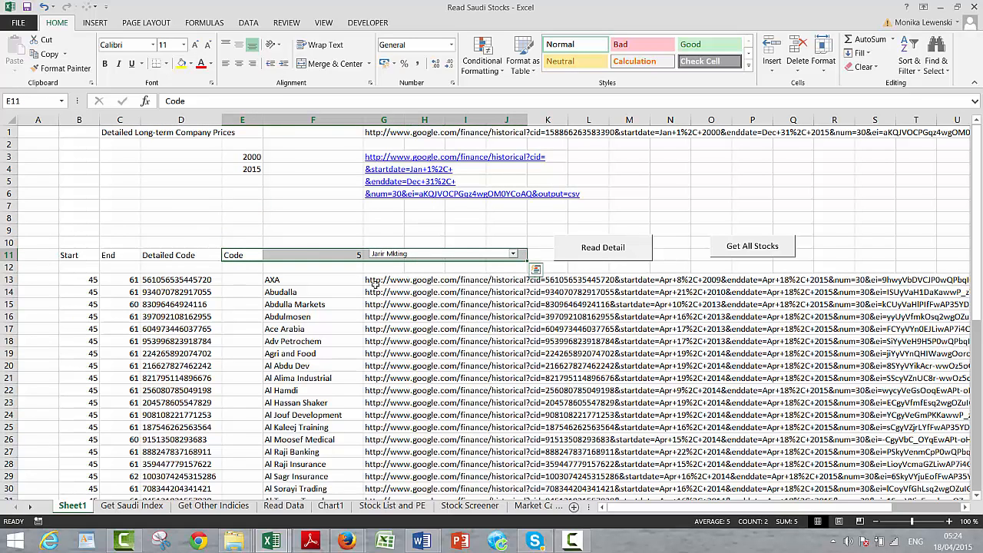
pyautogui.hotkey('ctrl', 'x')
pyautogui.press('Up')
pyautogui.press('Up')
pyautogui.press('Up')
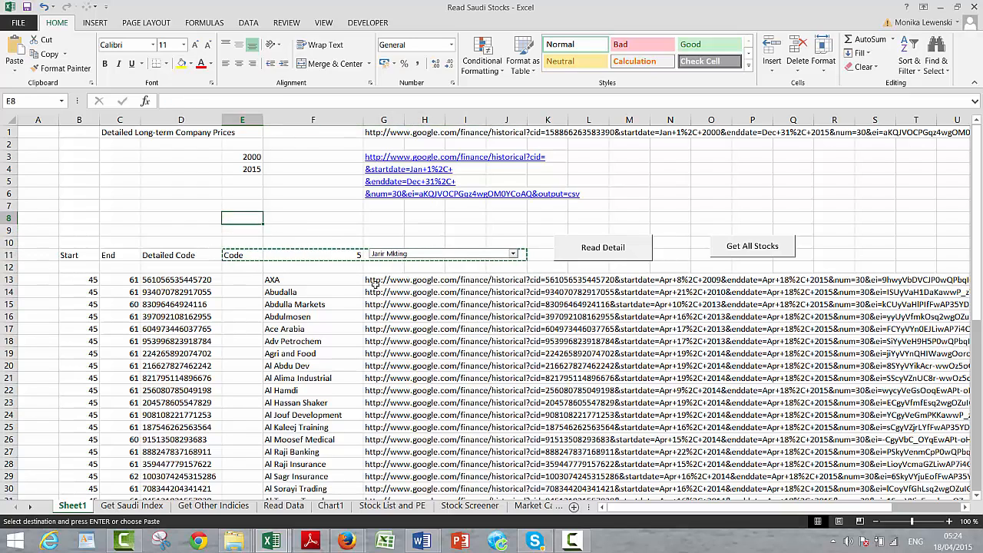
pyautogui.hotkey('ctrl', 'v')
pyautogui.press('Right')
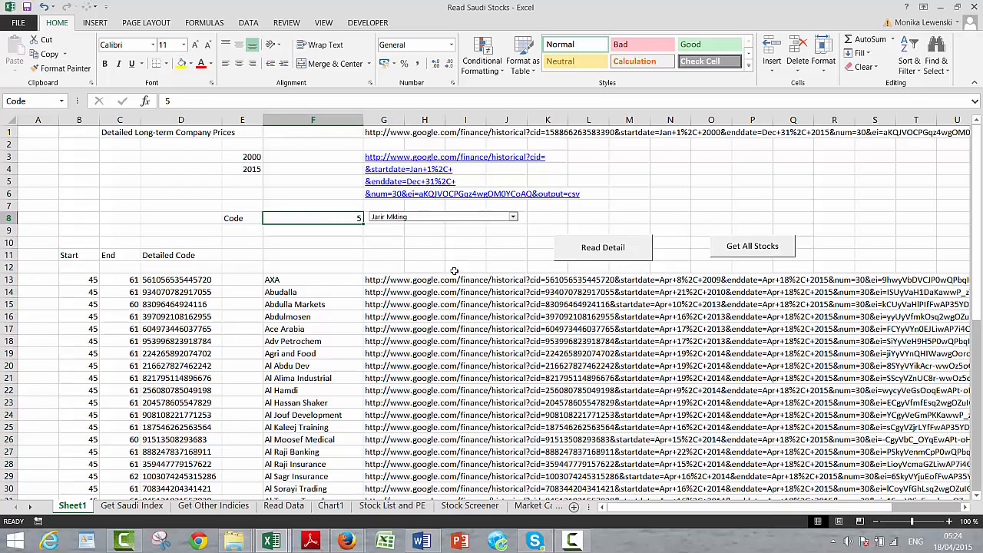
# Step: Set the company drop-down's input range to $F$13:$F$43 in its control formatting settings
pyautogui.rightClick(427, 223)
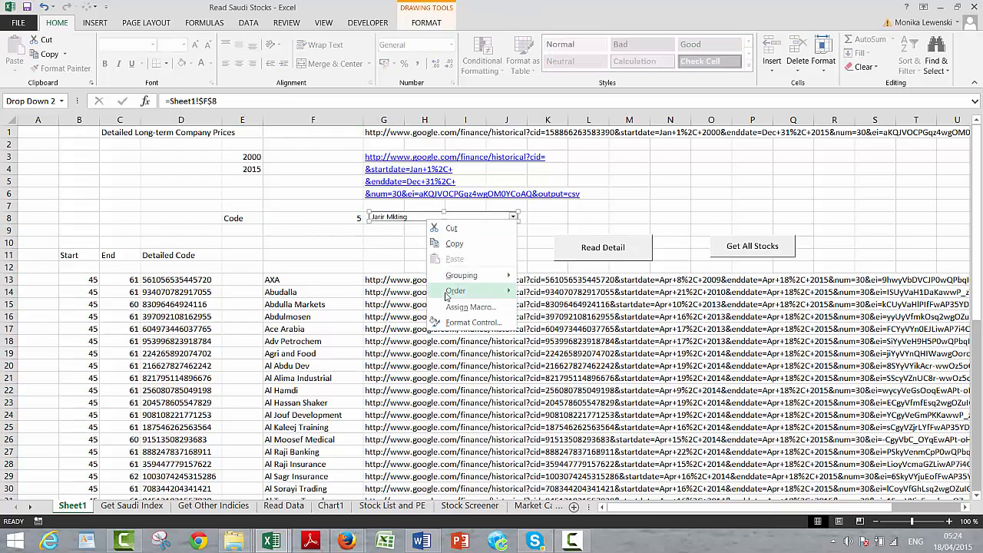
pyautogui.click(451, 324)
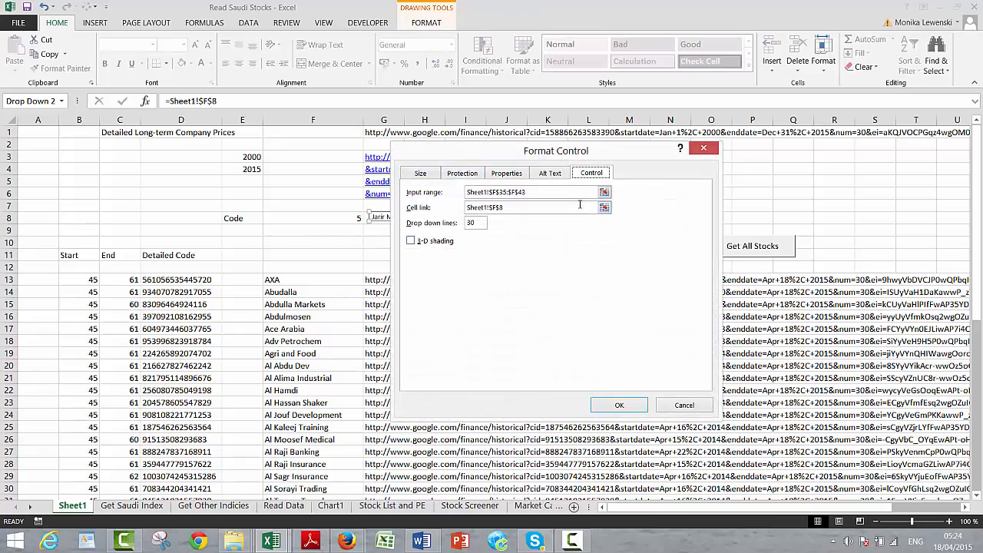
pyautogui.click(605, 192)
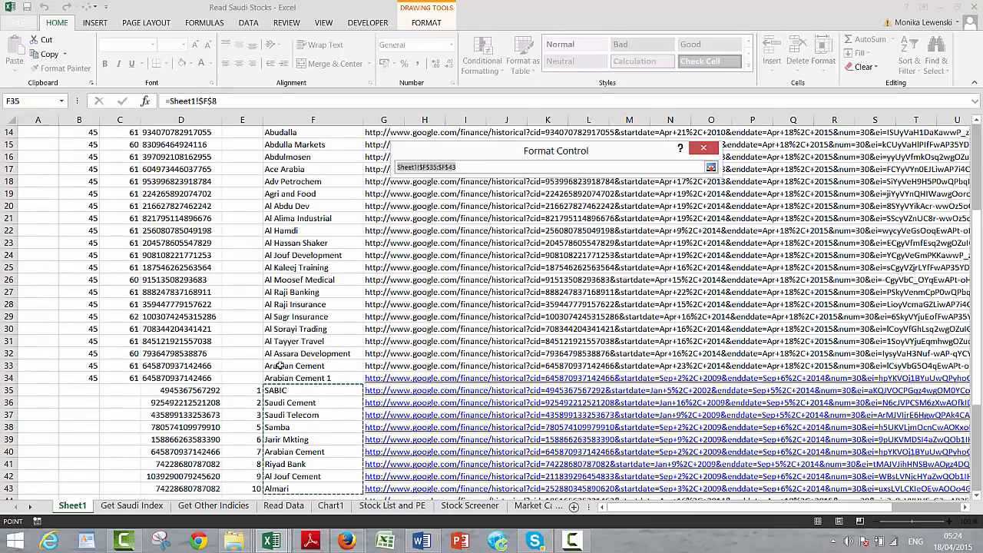
pyautogui.moveTo(281, 489); pyautogui.dragTo(273, 278)
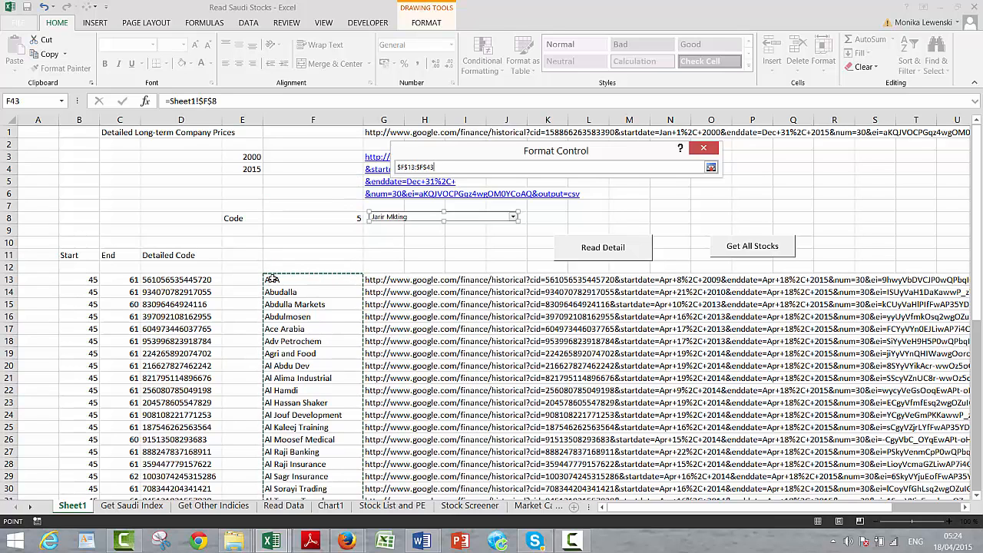
pyautogui.press('Return')
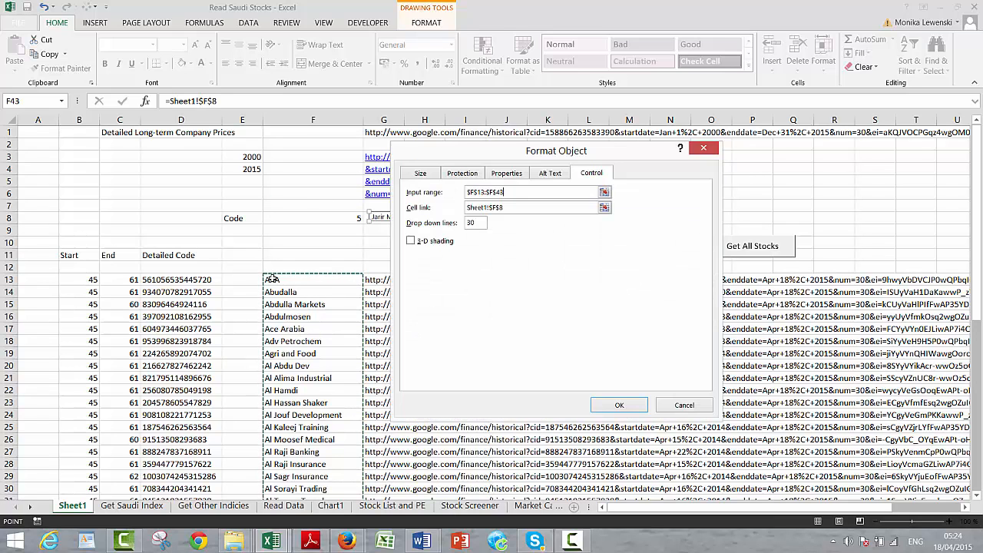
# Step: Select Sheet1!$F$8 as the drop-down's cell link and apply the control settings
pyautogui.click(604, 209)
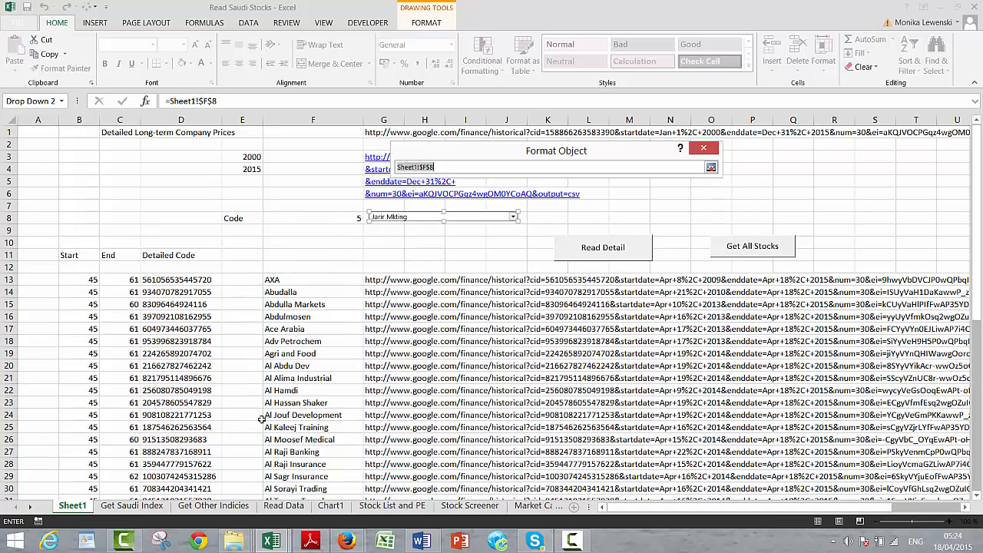
pyautogui.click(131, 505)
pyautogui.click(63, 506)
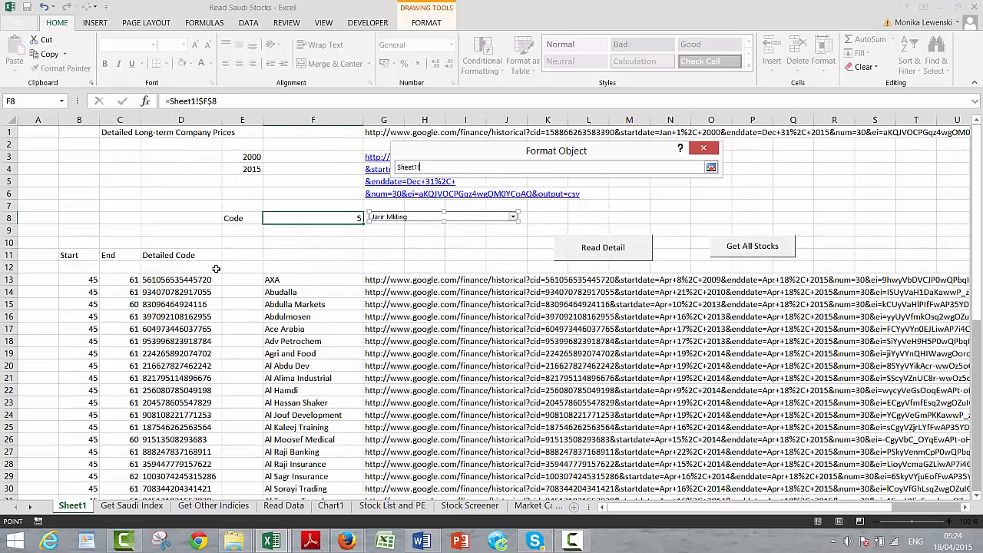
pyautogui.click(333, 215)
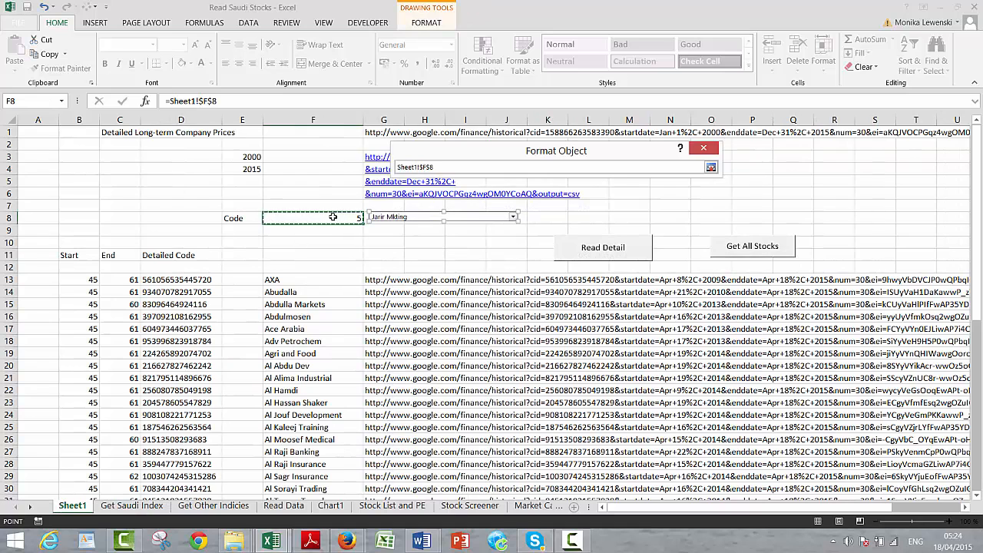
pyautogui.press('Return')
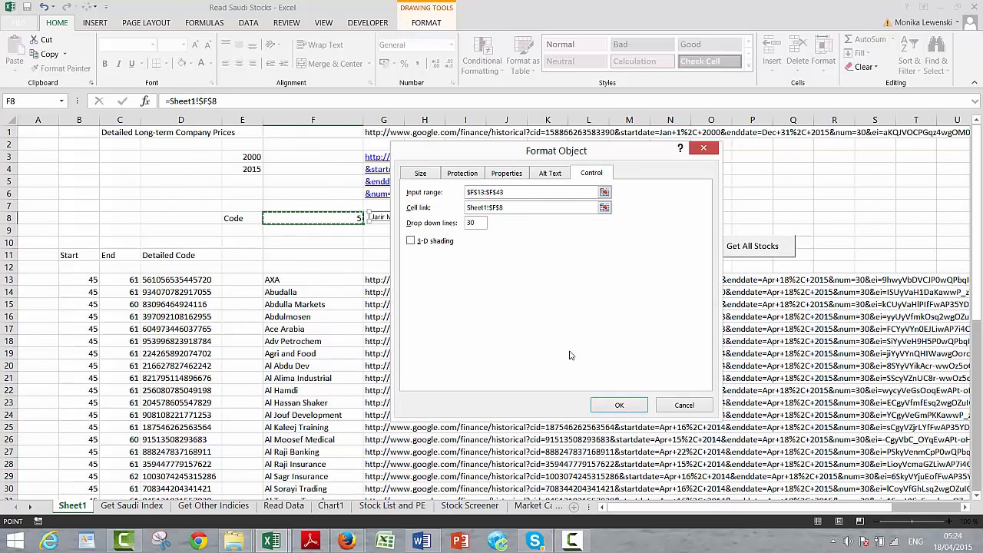
pyautogui.click(615, 404)
# Step: Deselect the company drop-down and choose its 14th company, Al Moosef Medical
pyautogui.click(354, 240)
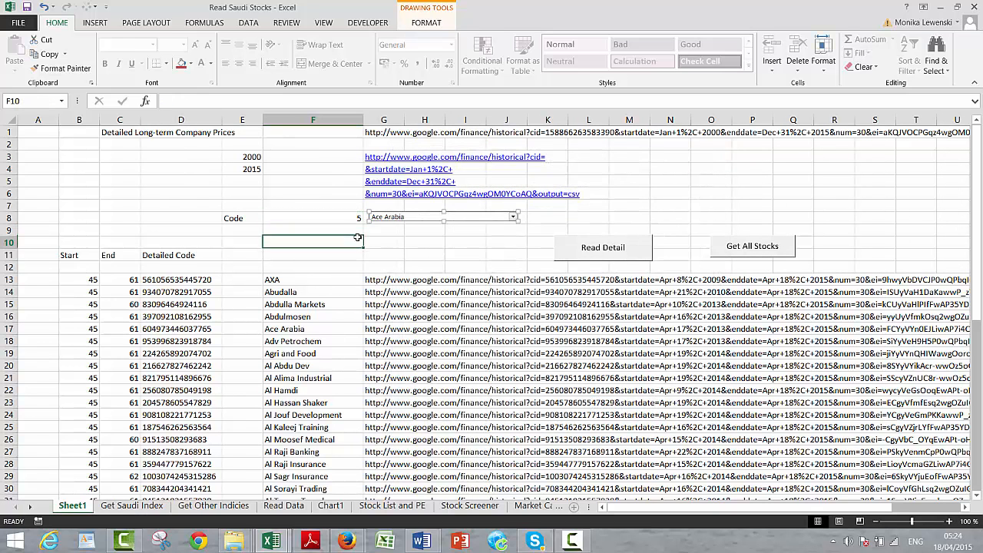
pyautogui.click(514, 218)
pyautogui.click(454, 338)
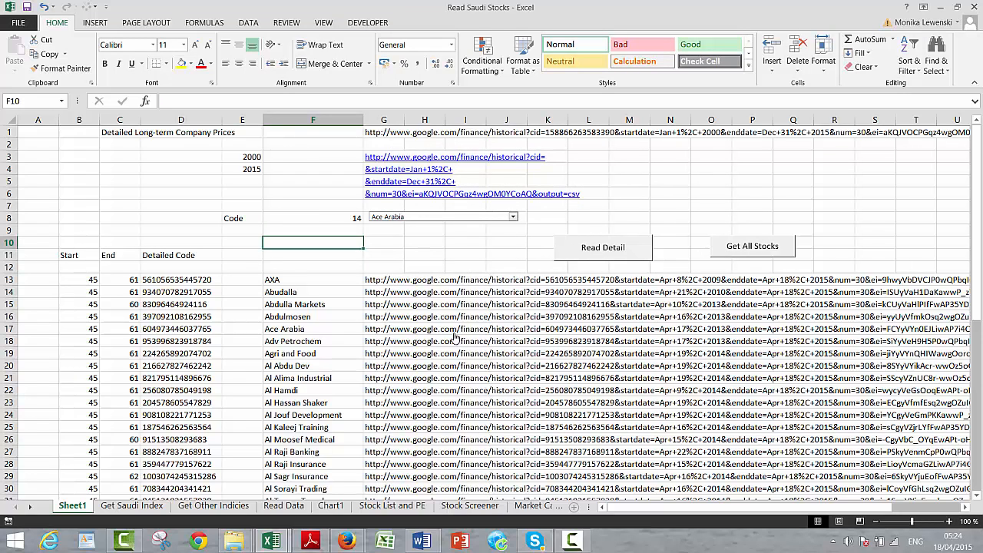
# Step: Try the company drop-down by choosing Al Hamdi, and leave it set to Al Sagr Insurance
pyautogui.click(513, 218)
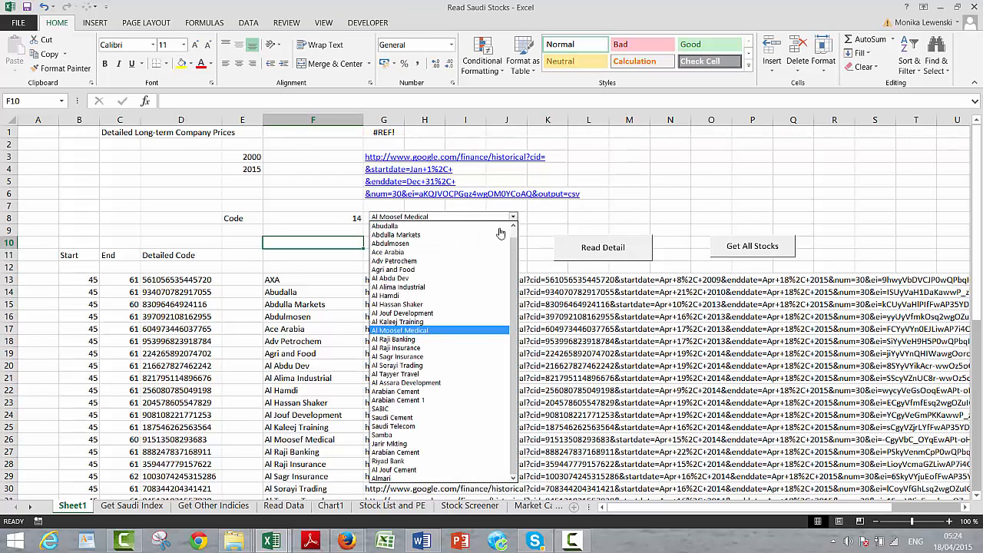
pyautogui.click(451, 295)
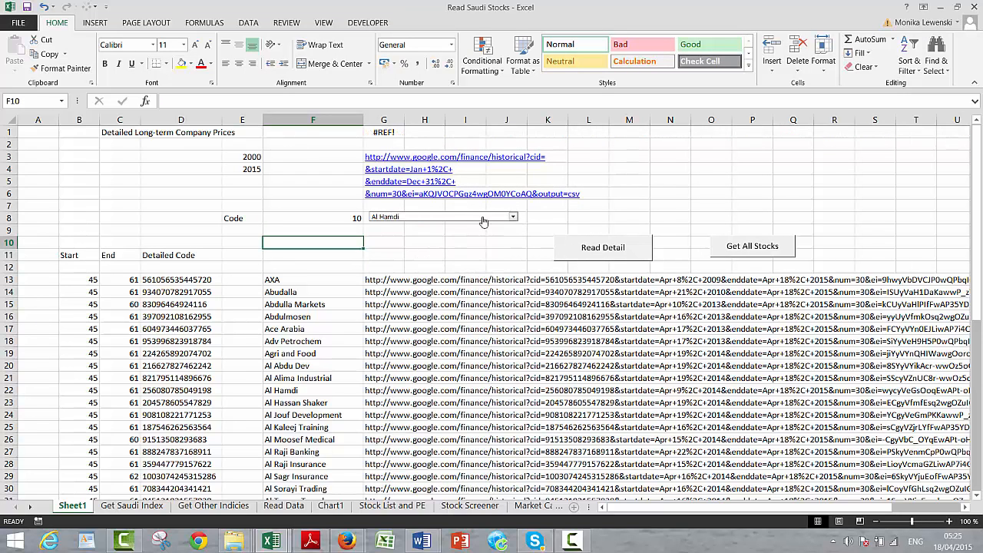
pyautogui.click(512, 218)
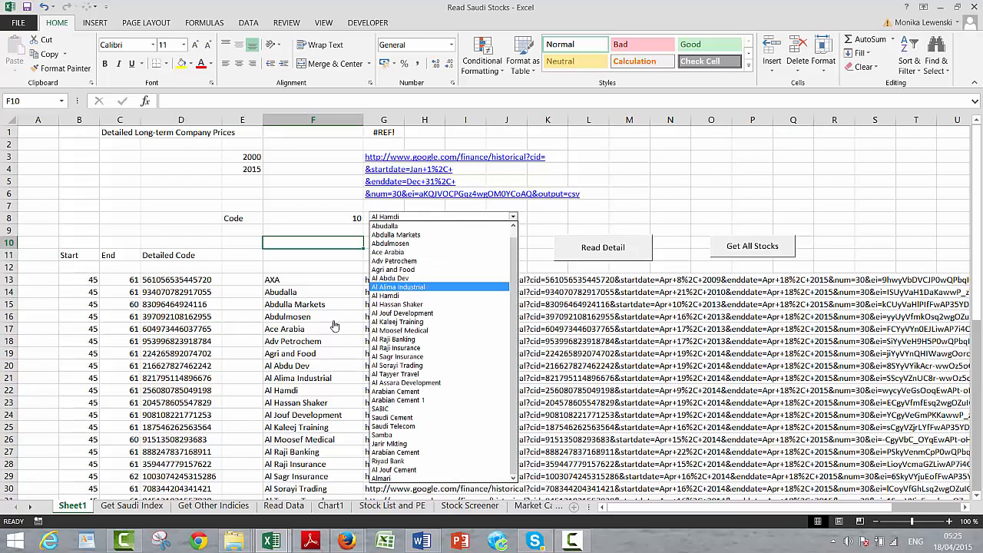
pyautogui.click(413, 358)
# Step: Examine which cells the combined URL formula in G1 refers to
pyautogui.press('Up')
pyautogui.press('Up')
pyautogui.press('Up')
pyautogui.press('Up')
pyautogui.press('Up')
pyautogui.press('Up')
pyautogui.press('Up')
pyautogui.press('Up')
pyautogui.press('Up')
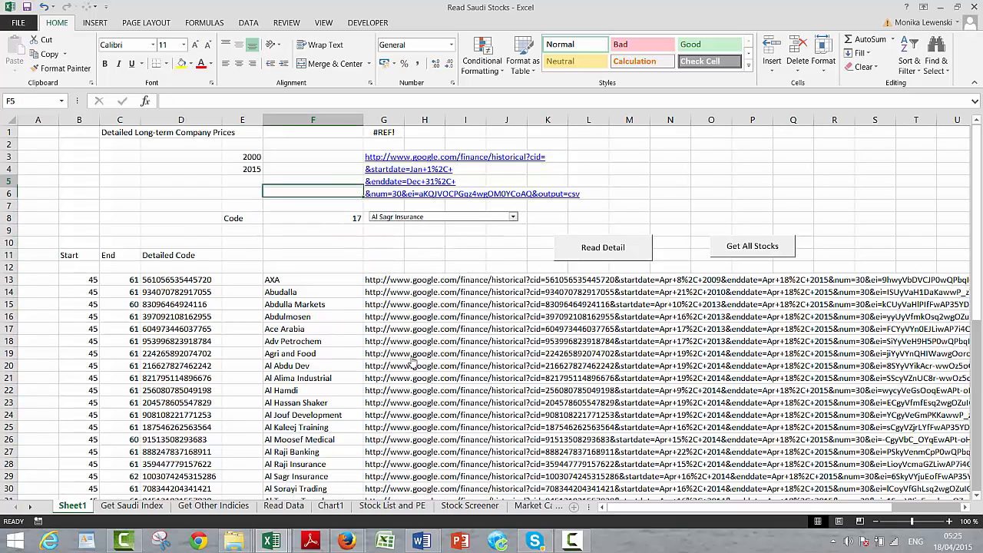
pyautogui.press('Right')
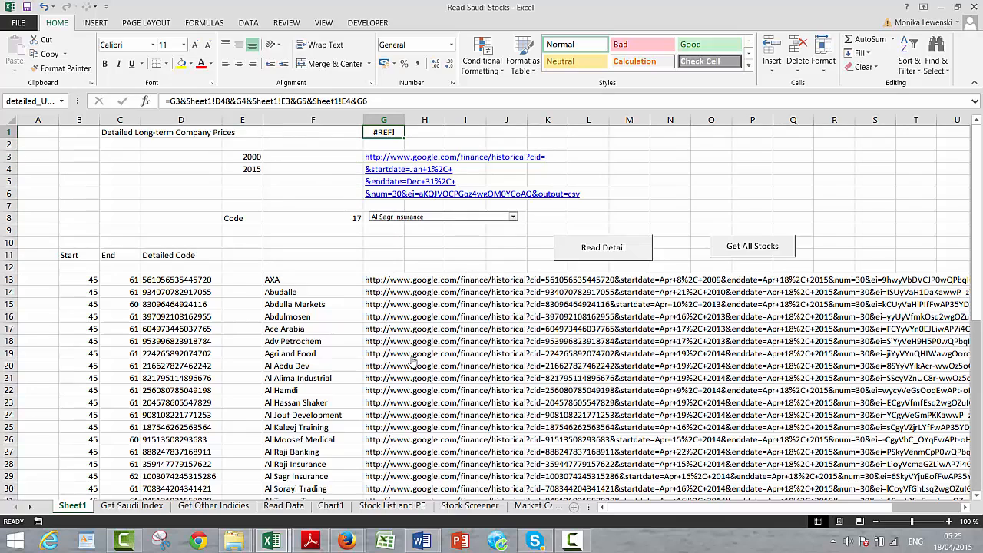
pyautogui.press('F2')
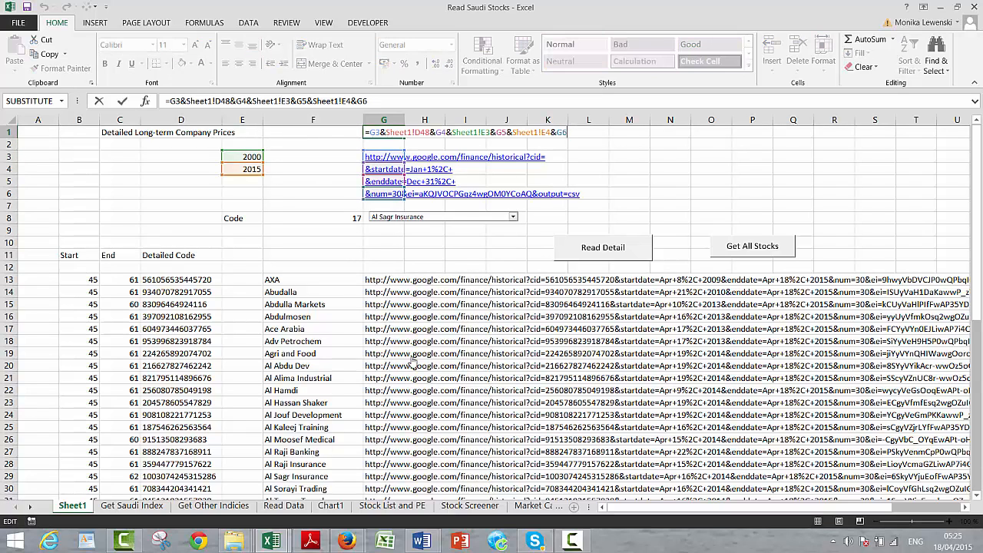
pyautogui.press('Return')
# Step: Start a new index lookup formula in D48, using the detailed codes in D13:D43 as its array
pyautogui.press('Down')
pyautogui.press('Down')
pyautogui.press('Down')
pyautogui.press('Down')
pyautogui.press('Down')
pyautogui.press('Down')
pyautogui.press('Down')
pyautogui.press('Down')
pyautogui.press('Down')
pyautogui.press('Down')
pyautogui.press('Down')
pyautogui.press('Down')
pyautogui.press('Down')
pyautogui.press('Down')
pyautogui.press('Down')
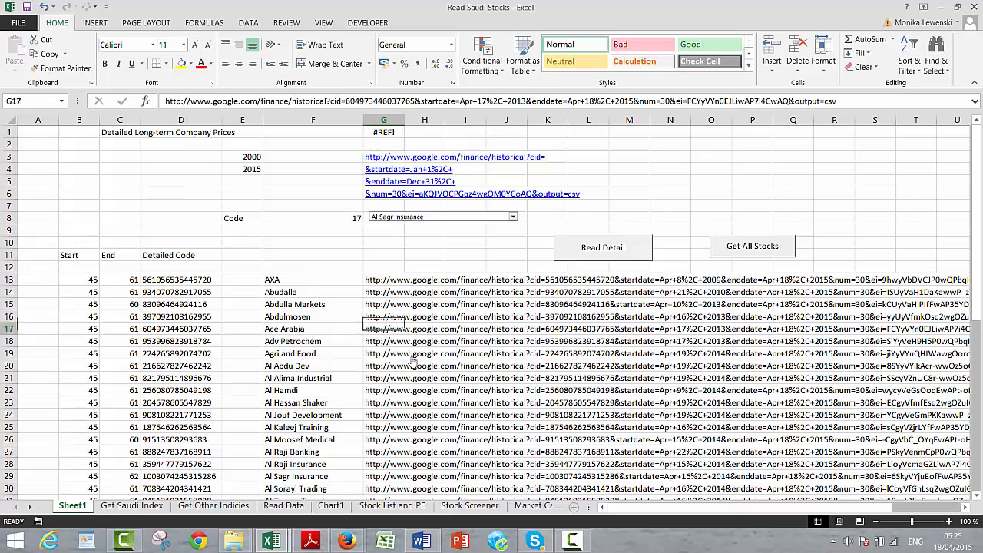
pyautogui.press('Down')
pyautogui.press('Down')
pyautogui.press('Down')
pyautogui.press('Down')
pyautogui.press('Down')
pyautogui.press('Down')
pyautogui.press('Down')
pyautogui.press('Down')
pyautogui.press('Down')
pyautogui.press('Down')
pyautogui.press('Down')
pyautogui.press('Down')
pyautogui.press('Down')
pyautogui.press('Down')
pyautogui.press('Down')
pyautogui.press('Down')
pyautogui.press('Down')
pyautogui.press('Down')
pyautogui.press('Down')
pyautogui.press('Down')
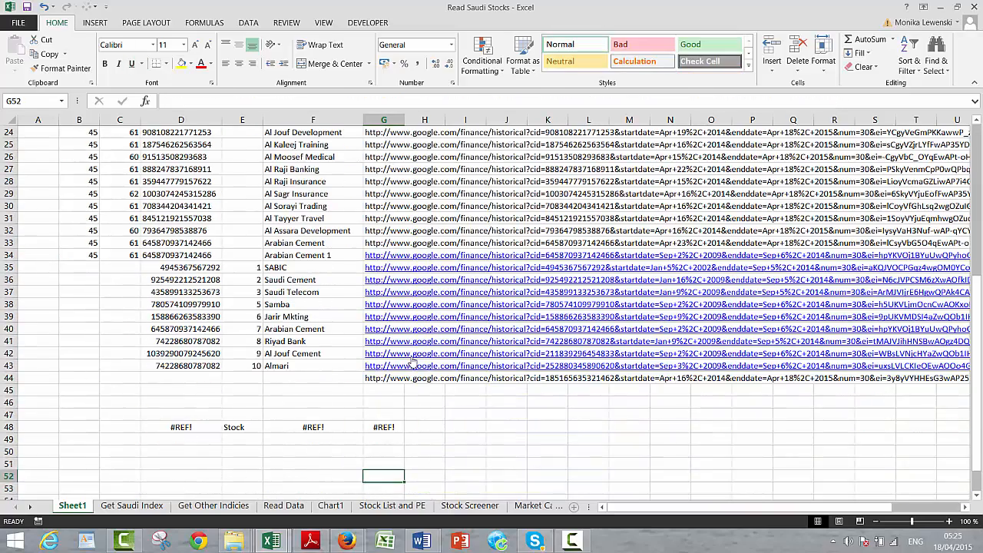
pyautogui.press('Up')
pyautogui.press('Up')
pyautogui.press('Up')
pyautogui.press('Up')
pyautogui.press('Left')
pyautogui.press('Left')
pyautogui.press('Left')
pyautogui.write('=')
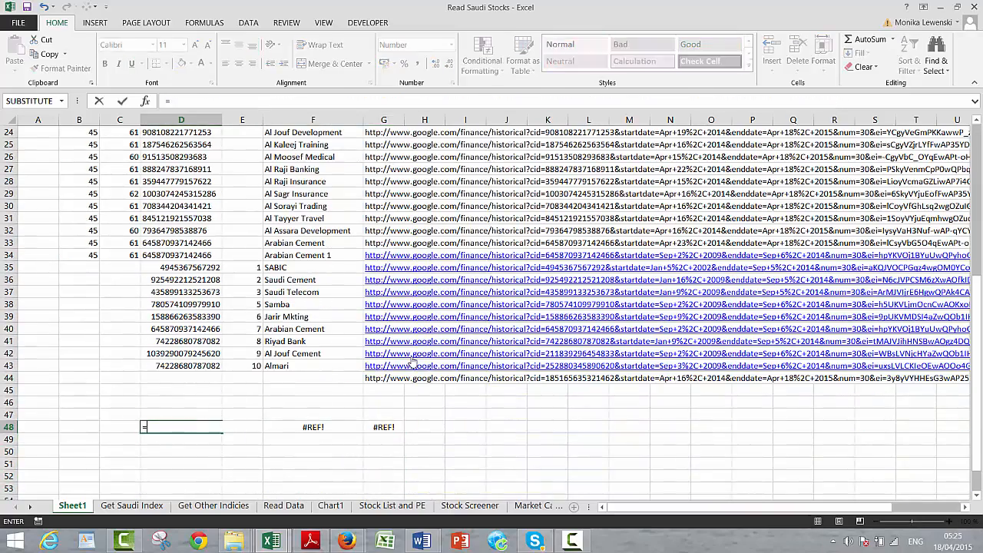
pyautogui.write('indxe(')
pyautogui.press('Up')
pyautogui.press('Up')
pyautogui.press('Up')
pyautogui.press('Up')
pyautogui.press('Up')
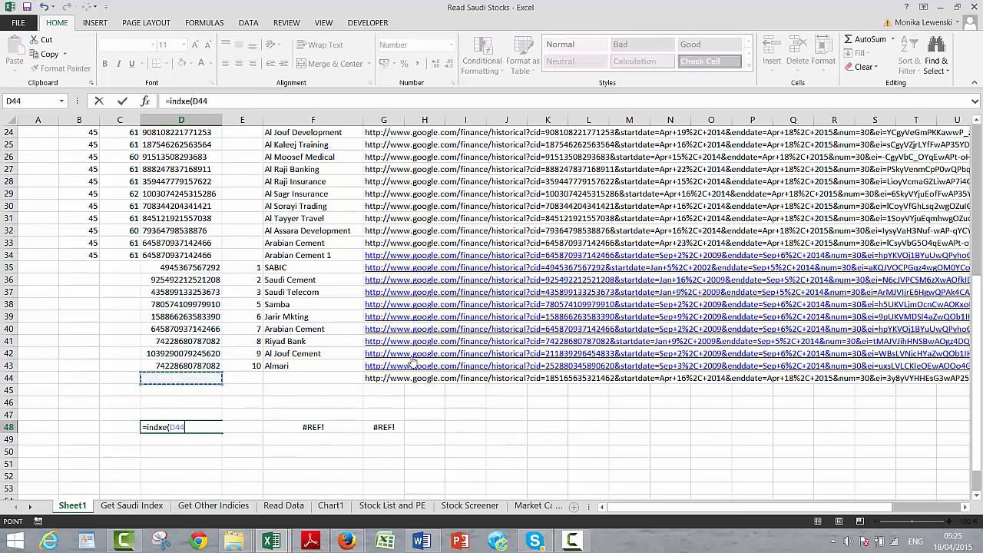
pyautogui.hotkey('shift', 'Up')
pyautogui.hotkey('shift', 'Up')
pyautogui.hotkey('shift', 'Up')
pyautogui.hotkey('shift', 'Up')
pyautogui.hotkey('shift', 'Up')
pyautogui.hotkey('shift', 'Up')
pyautogui.hotkey('shift', 'Up')
pyautogui.hotkey('shift', 'Up')
pyautogui.hotkey('shift', 'Up')
pyautogui.hotkey('shift', 'Up')
pyautogui.hotkey('shift', 'Up')
pyautogui.hotkey('shift', 'Up')
pyautogui.hotkey('shift', 'Up')
pyautogui.hotkey('shift', 'Up')
pyautogui.hotkey('shift', 'Up')
pyautogui.hotkey('shift', 'Up')
pyautogui.hotkey('shift', 'Up')
pyautogui.hotkey('shift', 'Up')
pyautogui.hotkey('shift', 'Up')
pyautogui.hotkey('shift', 'Up')
pyautogui.hotkey('shift', 'Up')
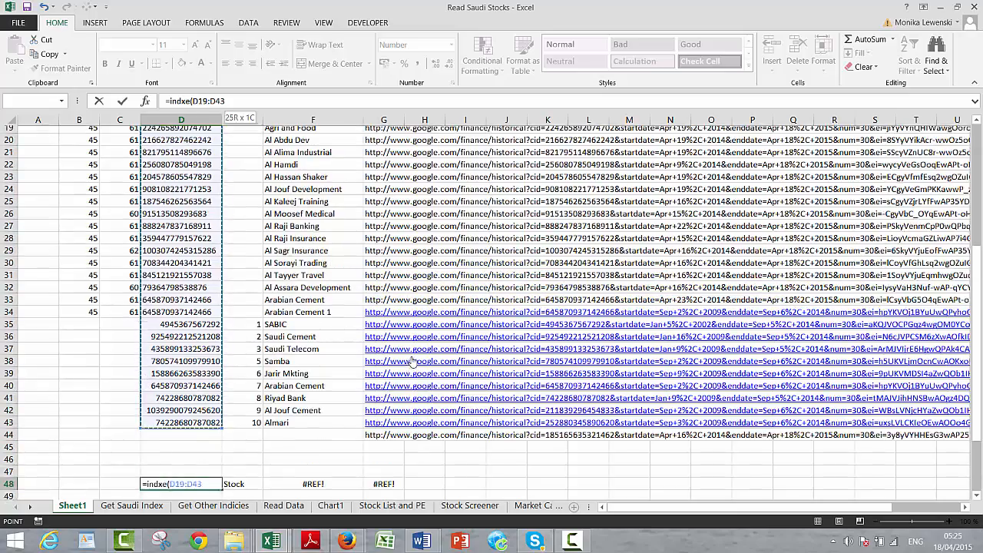
pyautogui.hotkey('shift', 'Down')
pyautogui.hotkey('shift', 'Down')
pyautogui.hotkey('shift', 'Down')
pyautogui.hotkey('shift', 'Down')
pyautogui.hotkey('shift', 'Down')
pyautogui.hotkey('shift', 'Down')
pyautogui.hotkey('shift', 'Down')
pyautogui.hotkey('shift', 'Down')
pyautogui.hotkey('shift', 'Down')
pyautogui.hotkey('shift', 'Down')
pyautogui.hotkey('shift', 'Down')
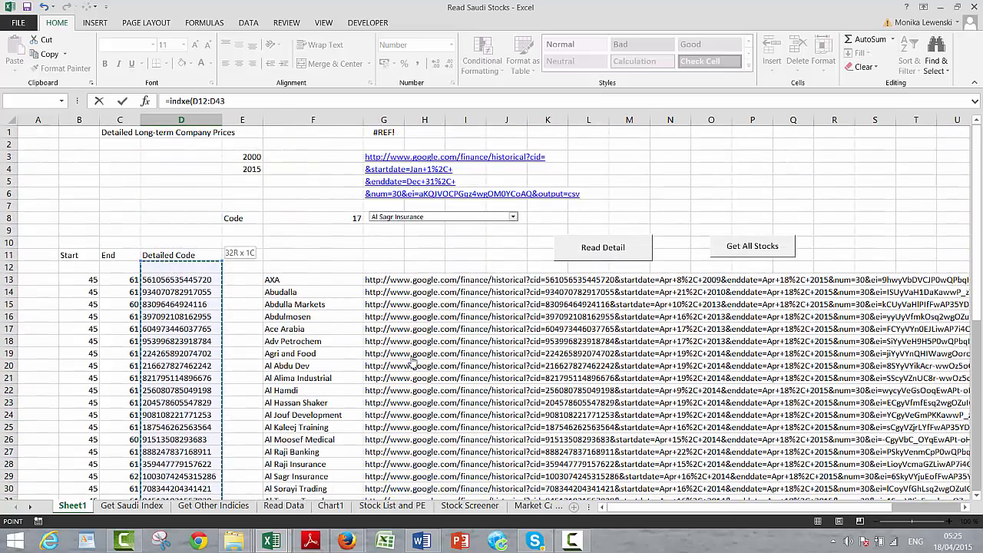
# Step: Complete the D48 lookup formula with the drop-down's linked Code cell, F8, as the row number
pyautogui.write(';')
pyautogui.press('Up')
pyautogui.press('Up')
pyautogui.press('Up')
pyautogui.press('Up')
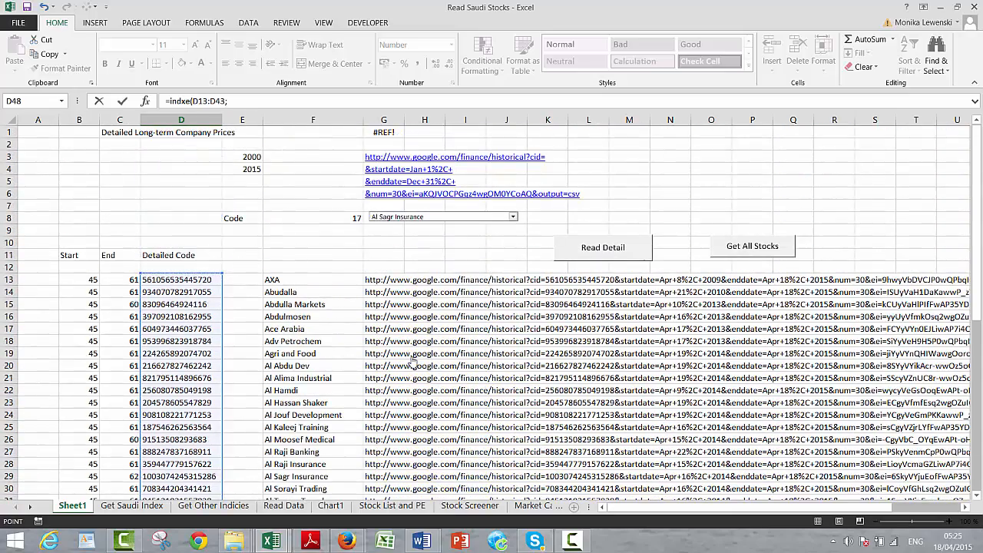
pyautogui.press('pageup')
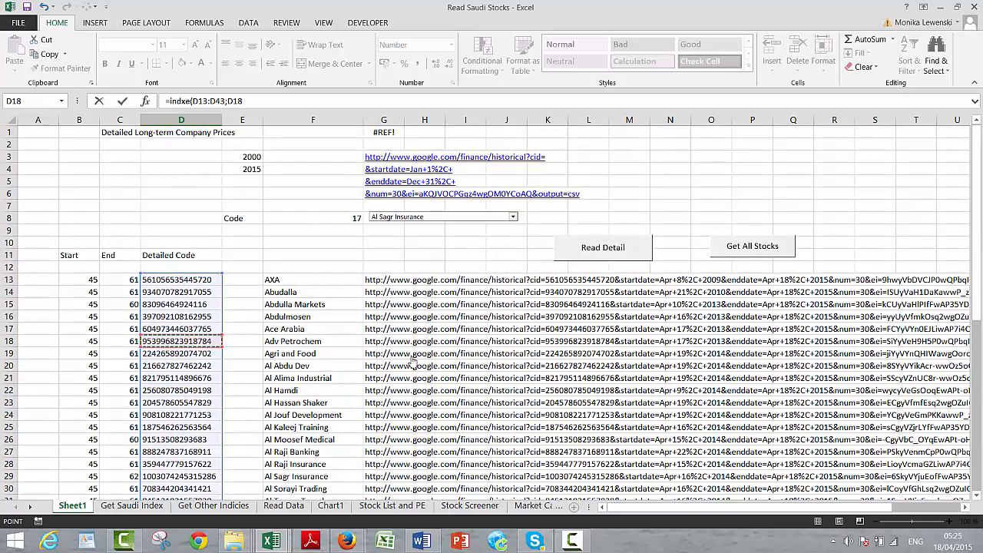
pyautogui.press('Up')
pyautogui.press('Up')
pyautogui.press('Up')
pyautogui.press('Up')
pyautogui.press('Up')
pyautogui.press('Up')
pyautogui.press('Up')
pyautogui.press('Up')
pyautogui.press('Up')
pyautogui.press('Up')
pyautogui.press('Up')
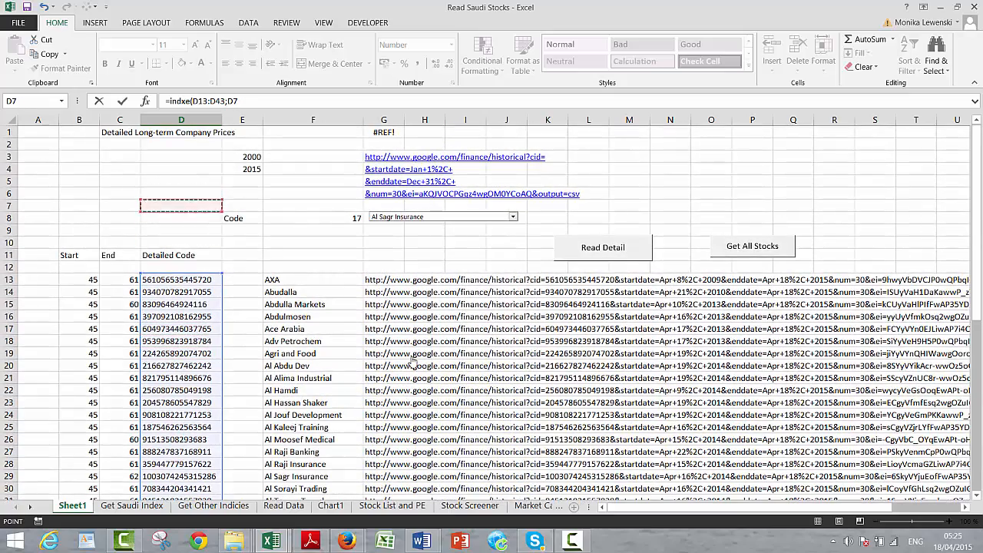
pyautogui.press('Down')
pyautogui.press('Right')
pyautogui.press('Right')
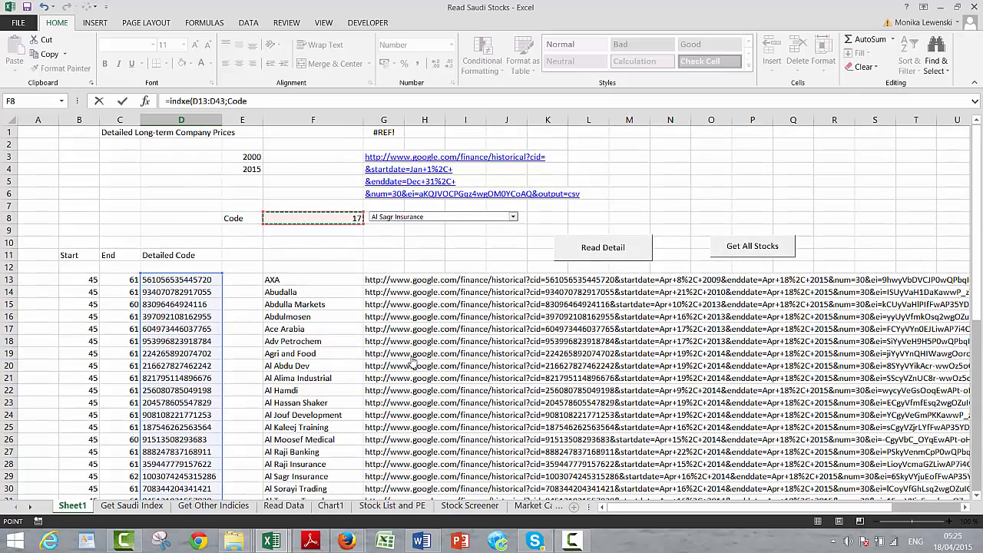
pyautogui.press('Return')
pyautogui.press('Up')
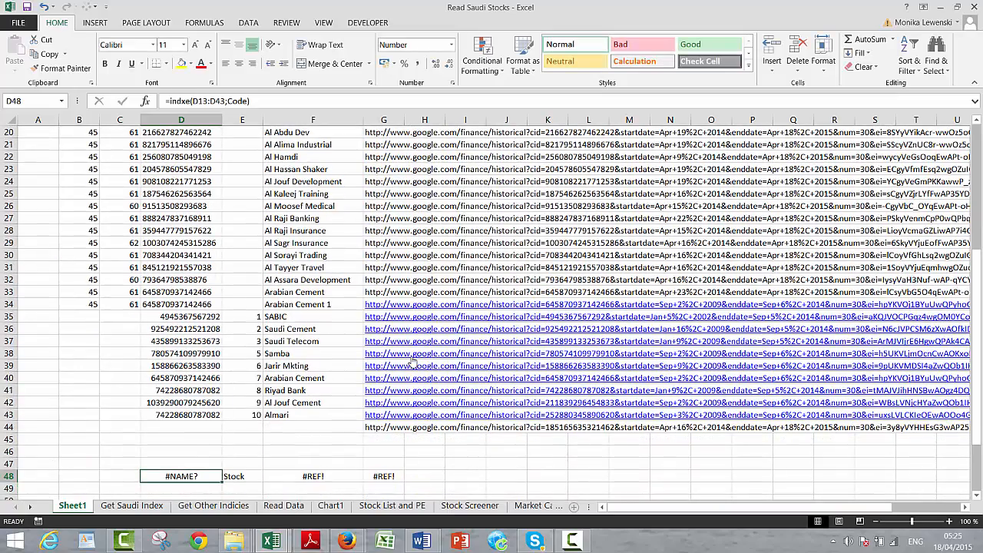
# Step: Correct the misspelled function name in D48 so the formula reads =INDEX(D13:D43;Code)
pyautogui.press('F2')
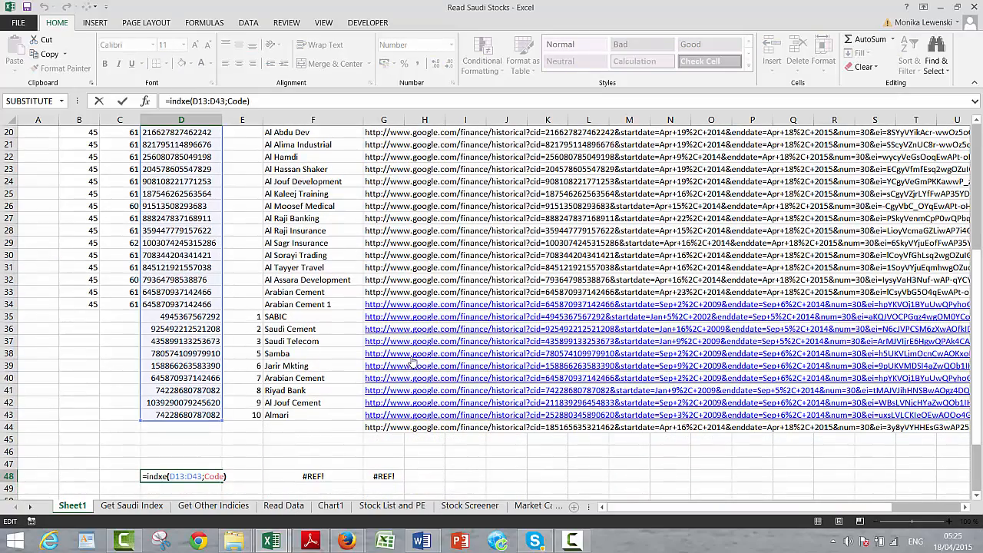
pyautogui.press('Left')
pyautogui.press('Left')
pyautogui.press('Left')
pyautogui.press('Left')
pyautogui.press('Left')
pyautogui.press('Left')
pyautogui.press('Left')
pyautogui.press('Left')
pyautogui.press('Left')
pyautogui.write('ex')
pyautogui.press('Delete')
pyautogui.press('Delete')
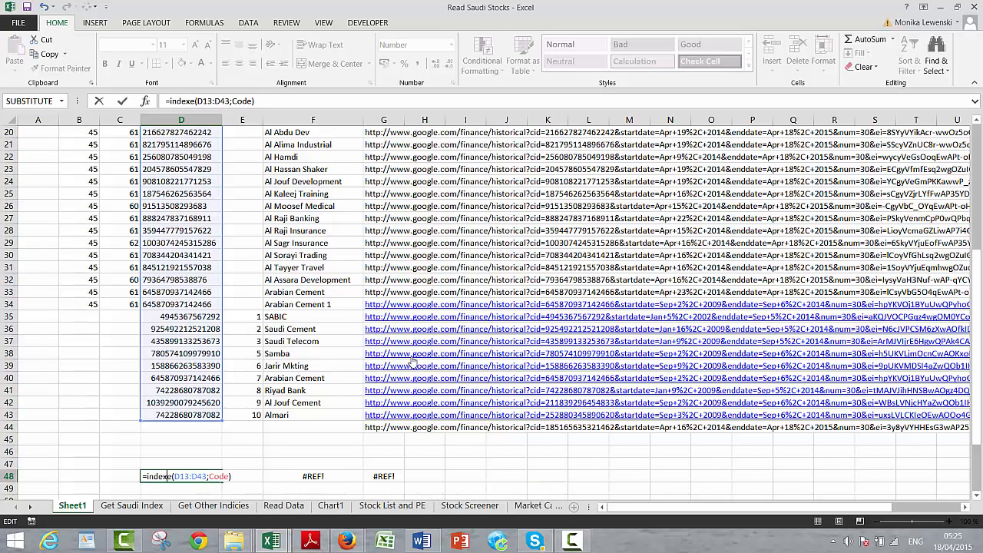
pyautogui.press('Return')
pyautogui.press('Up')
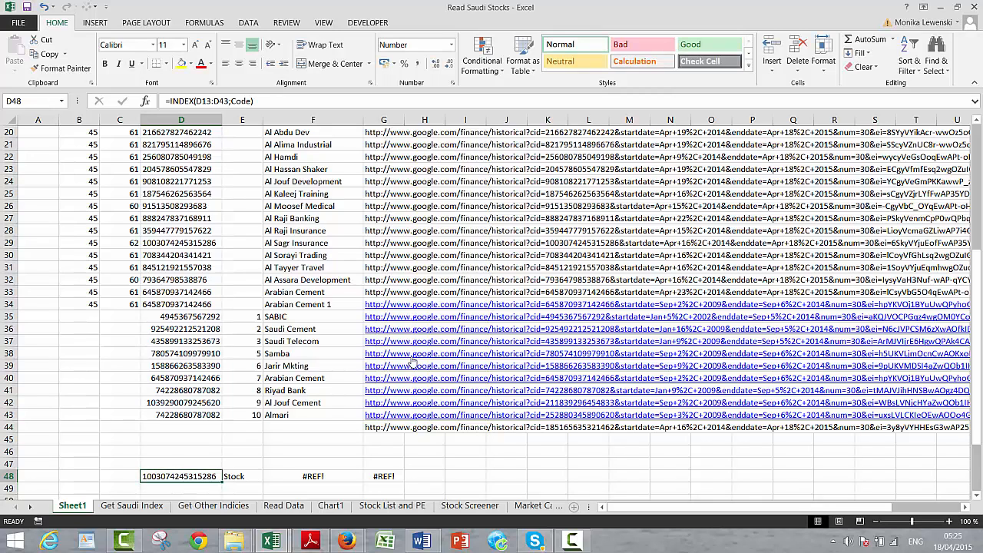
# Step: Clear the leftover Stock label and lookup formulas from E48:G48
pyautogui.press('Right')
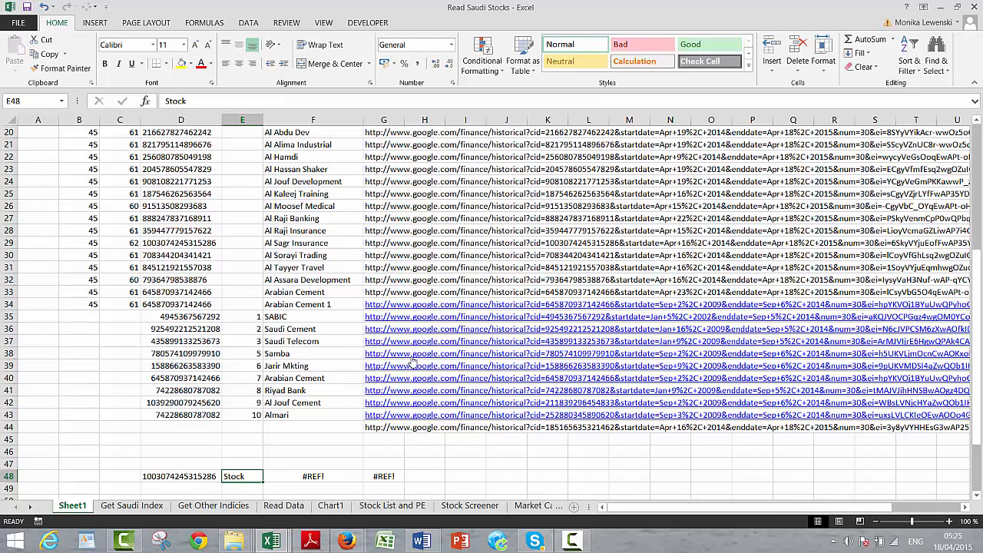
pyautogui.hotkey('shift', 'Right')
pyautogui.hotkey('shift', 'Right')
pyautogui.press('Delete')
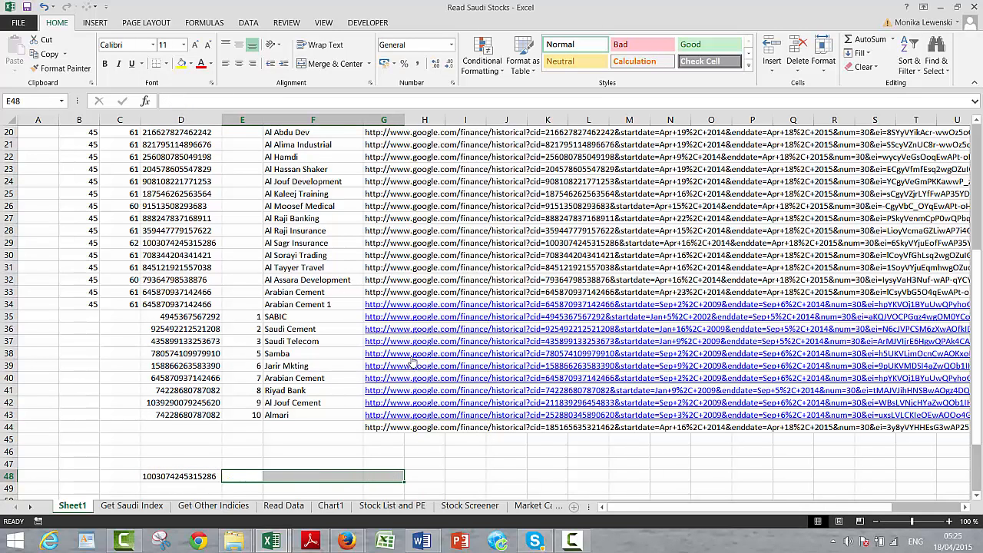
pyautogui.press('Left')
pyautogui.press('Left')
pyautogui.press('Right')
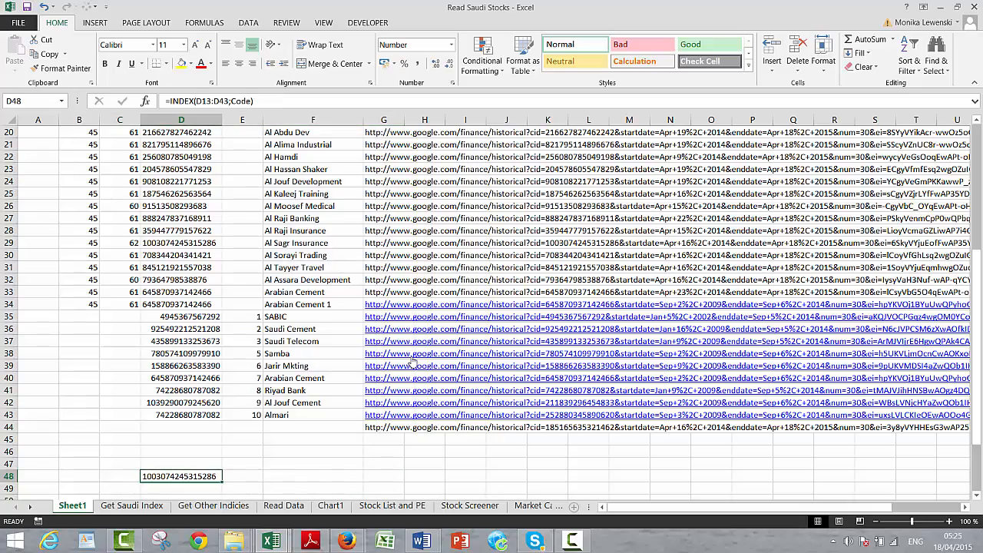
# Step: Examine the formula in G1 that assembles the historical prices URL from the looked-up code in D48
pyautogui.press('pageup')
pyautogui.press('Up')
pyautogui.press('Up')
pyautogui.press('Up')
pyautogui.press('Up')
pyautogui.press('Up')
pyautogui.press('Up')
pyautogui.press('Up')
pyautogui.press('Up')
pyautogui.press('Up')
pyautogui.press('Up')
pyautogui.press('Up')
pyautogui.press('Up')
pyautogui.press('Up')
pyautogui.press('Up')
pyautogui.press('Up')
pyautogui.press('Up')
pyautogui.press('Up')
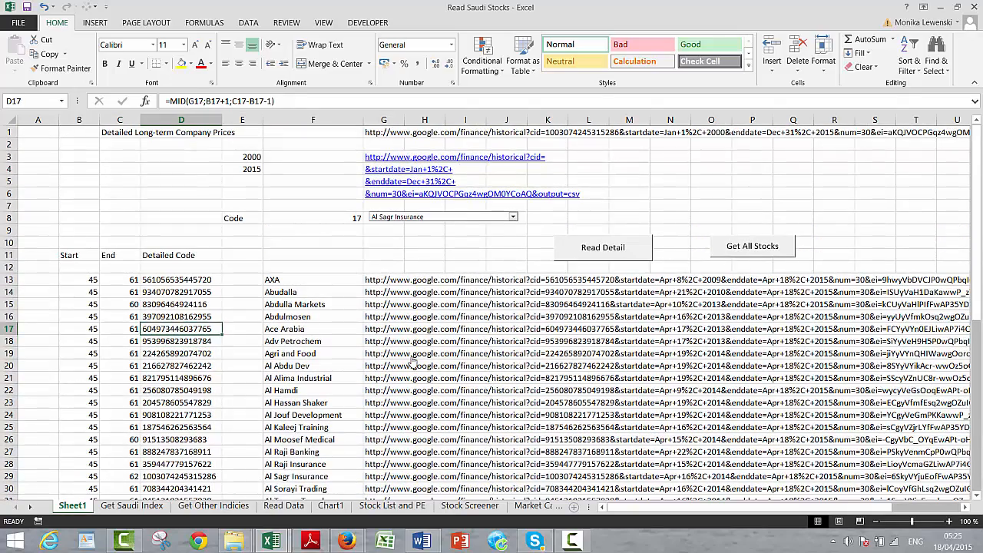
pyautogui.press('Right')
pyautogui.press('Right')
pyautogui.press('Right')
pyautogui.press('Down')
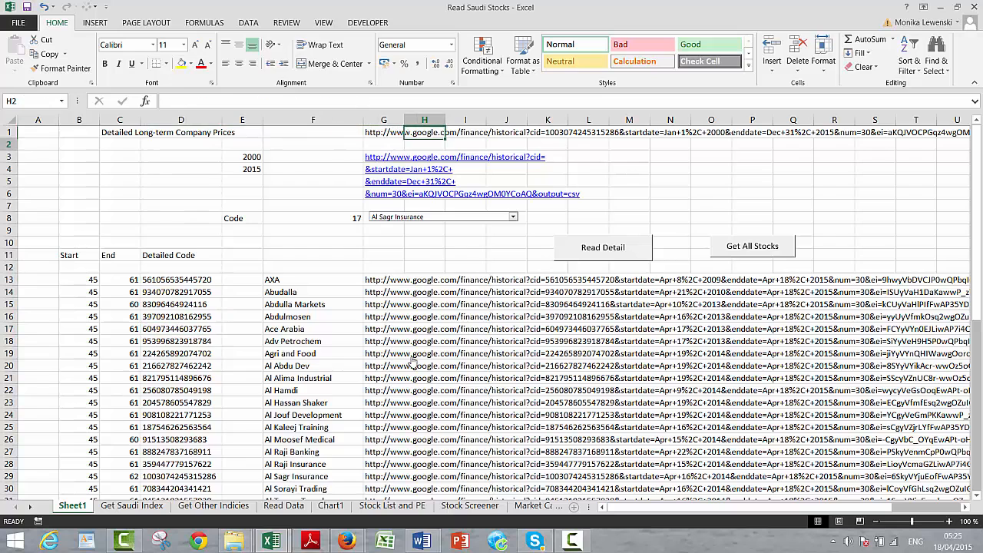
pyautogui.press('Down')
pyautogui.press('Up')
pyautogui.press('Up')
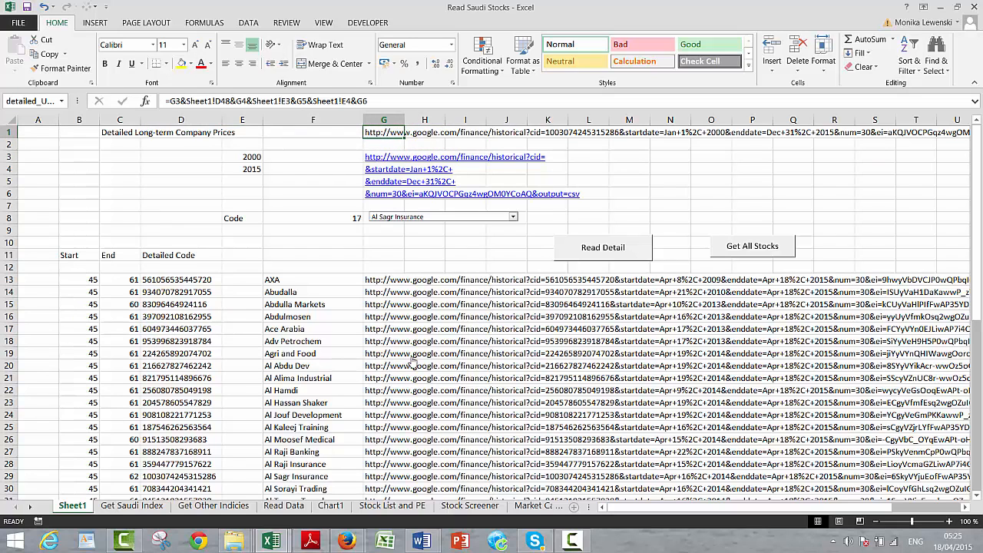
# Step: Choose AXA as the company in the drop-down beside the Code cell
pyautogui.click(512, 217)
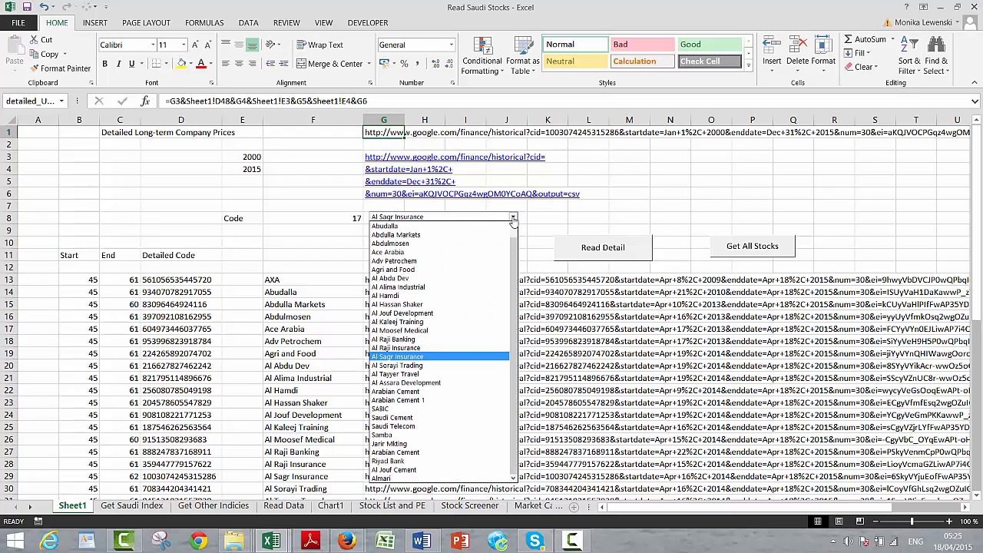
pyautogui.press('Up')
pyautogui.press('Up')
pyautogui.press('Up')
pyautogui.press('Up')
pyautogui.press('Up')
pyautogui.press('Up')
pyautogui.press('Up')
pyautogui.press('Up')
pyautogui.press('Up')
pyautogui.press('Up')
pyautogui.press('Up')
pyautogui.press('Up')
pyautogui.press('Up')
pyautogui.press('Up')
pyautogui.press('Up')
pyautogui.press('Up')
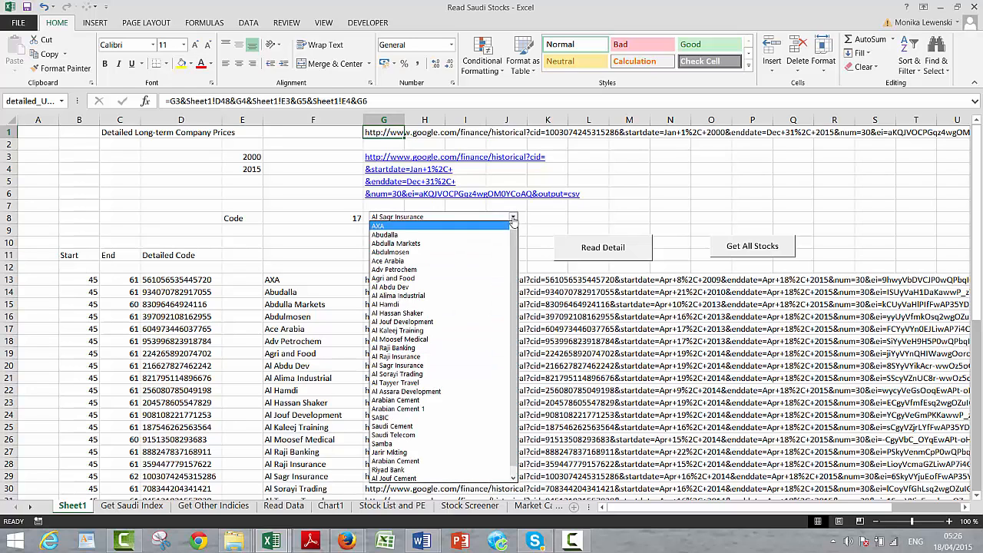
pyautogui.press('Return')
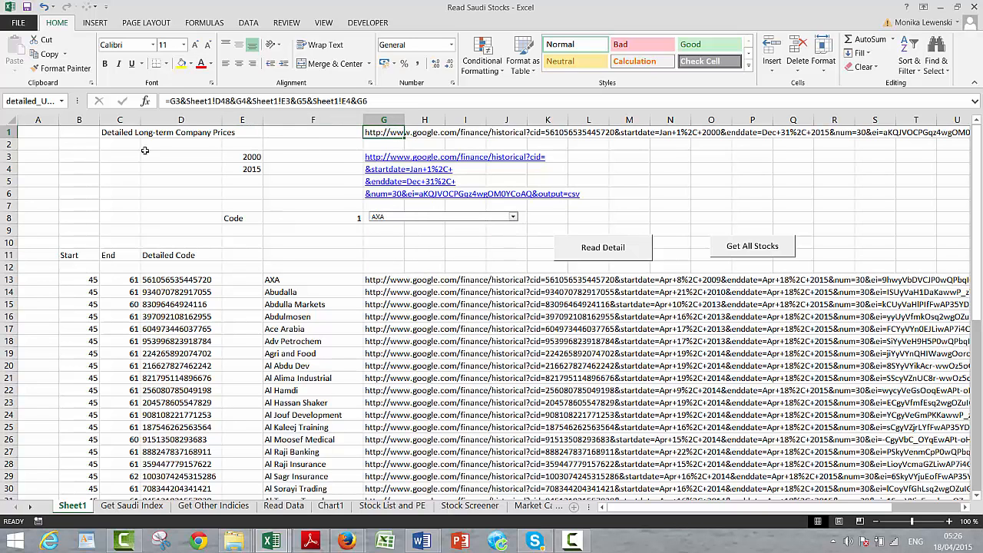
# Step: Look through the workbook's defined names and check the name assigned to the URL cell G1
pyautogui.click(59, 101)
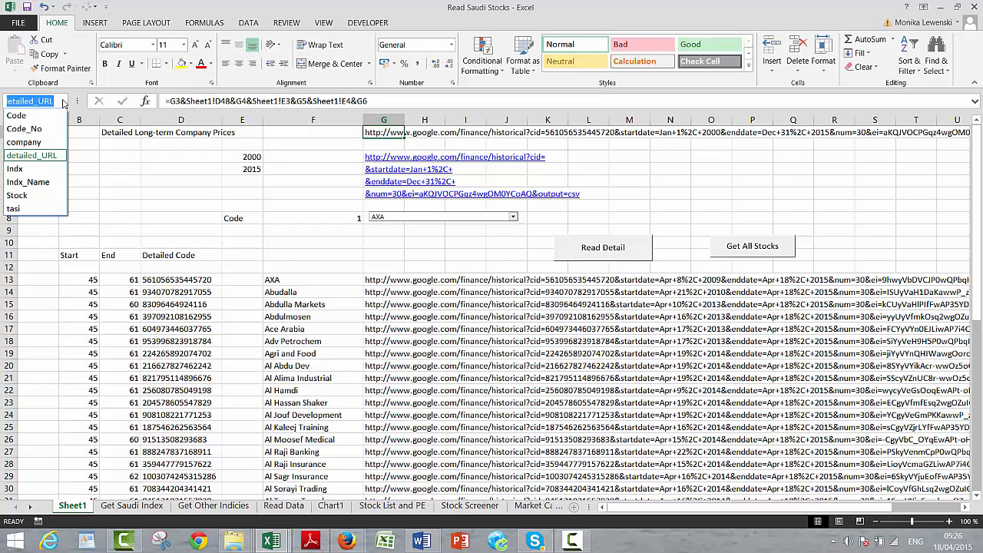
pyautogui.click(149, 179)
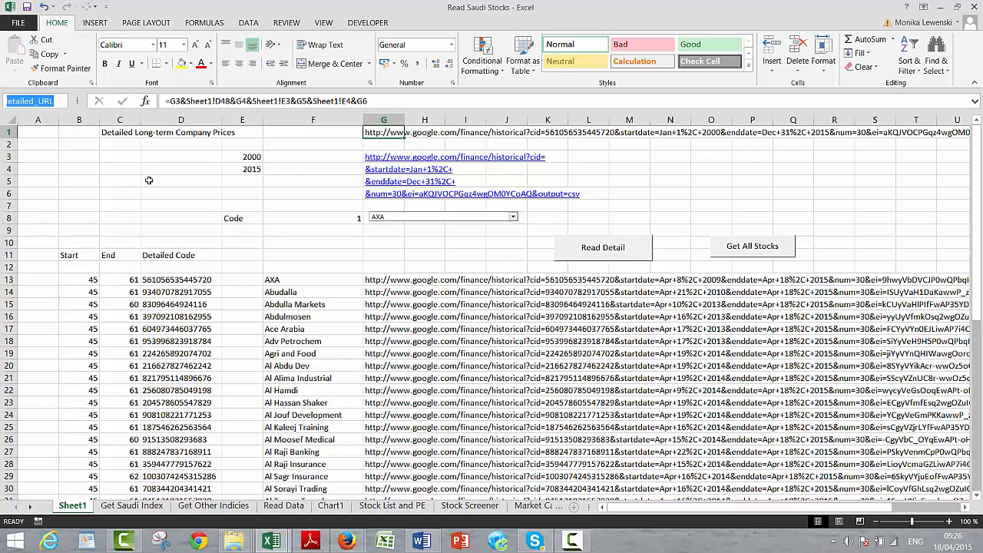
pyautogui.click(176, 179)
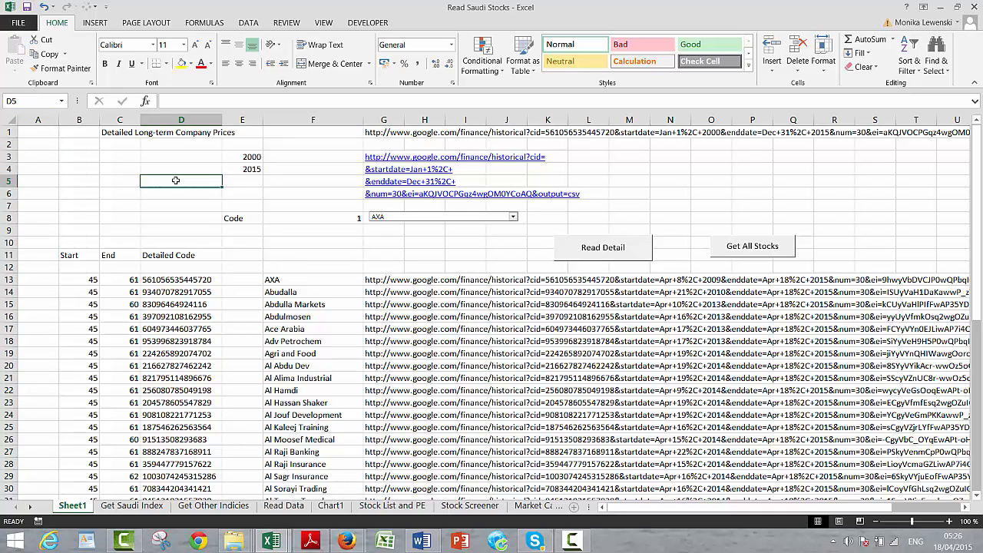
pyautogui.press('Right')
pyautogui.press('Right')
pyautogui.press('Right')
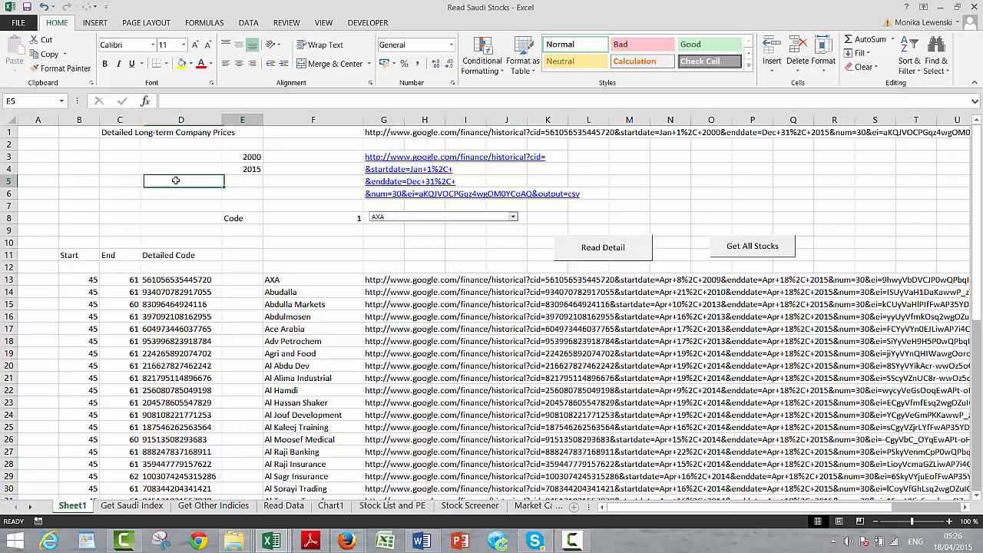
pyautogui.press('Up')
pyautogui.press('Up')
pyautogui.press('Up')
pyautogui.press('Up')
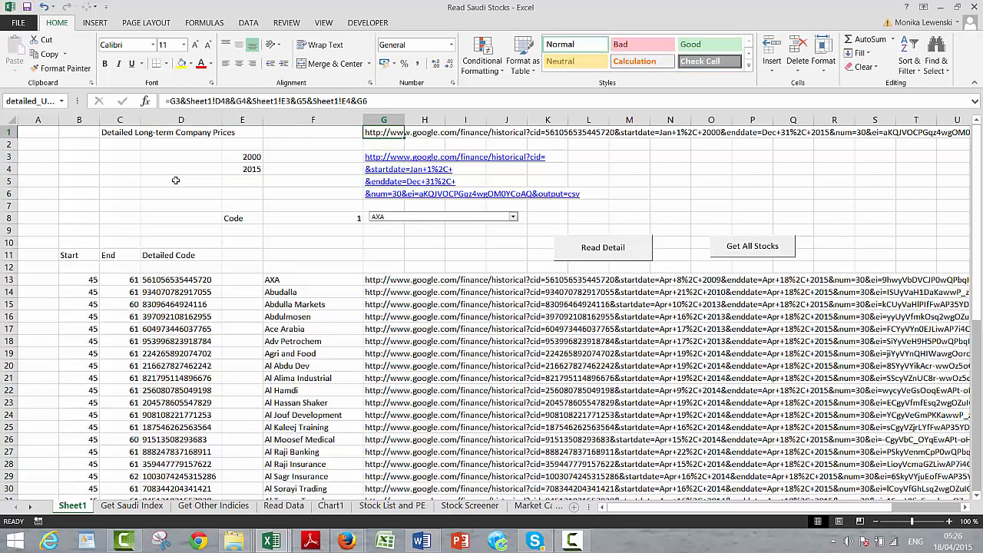
# Step: Enter the heading Sheet in F11 above the column of company names
pyautogui.press('Down')
pyautogui.press('Down')
pyautogui.press('Down')
pyautogui.press('Down')
pyautogui.press('Down')
pyautogui.press('Down')
pyautogui.press('Down')
pyautogui.press('Down')
pyautogui.press('Down')
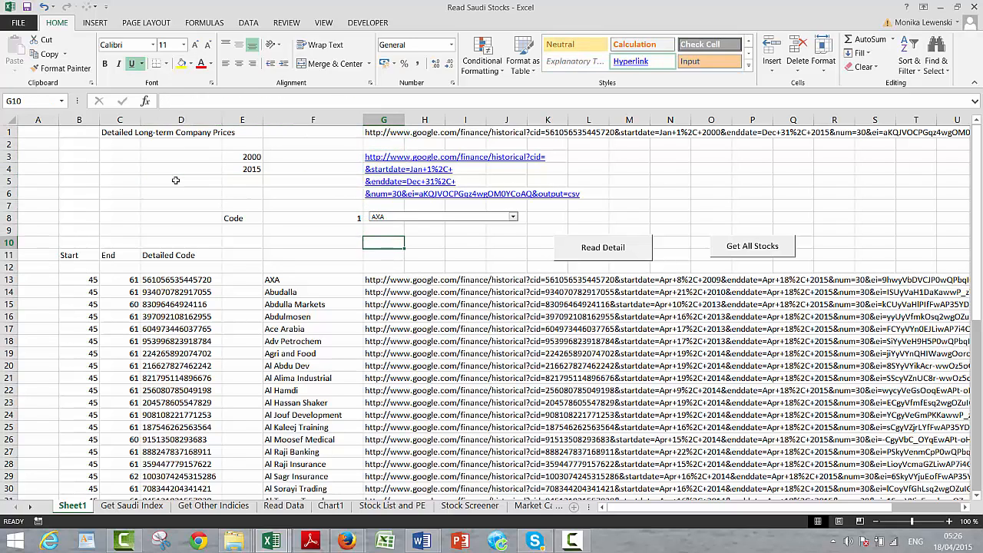
pyautogui.press('Left')
pyautogui.press('Down')
pyautogui.write('Sheet')
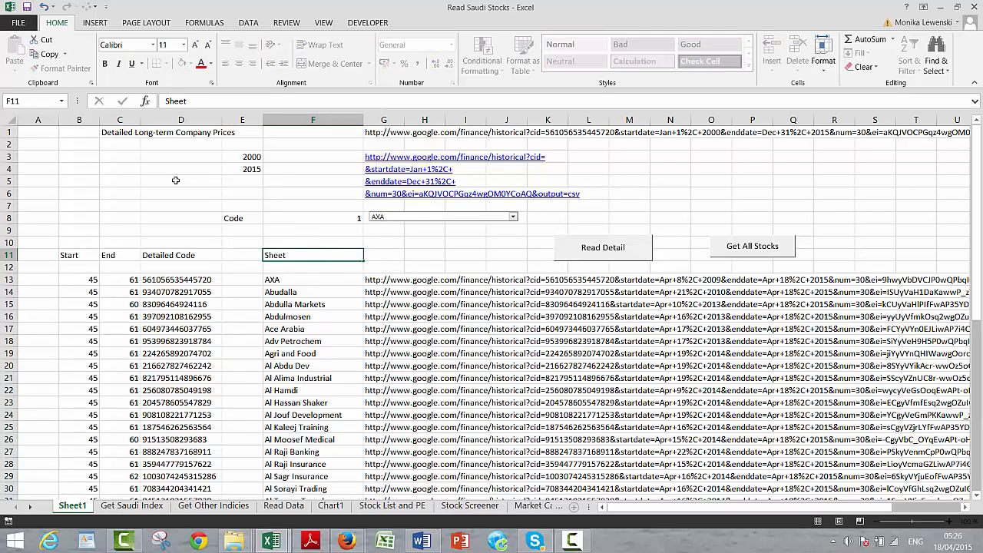
pyautogui.press('Return')
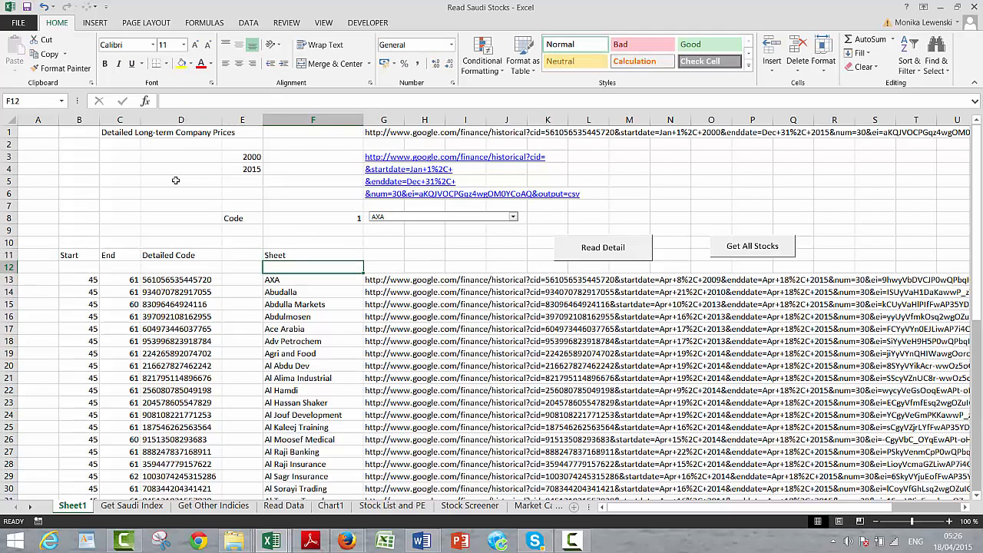
# Step: Enter =INDEX(F13:F43;Code) in the Stock cell, F48, to look up the chosen company's name
pyautogui.press('Down')
pyautogui.press('Down')
pyautogui.press('Up')
pyautogui.press('Up')
pyautogui.press('Up')
pyautogui.press('Up')
pyautogui.press('Up')
pyautogui.press('Up')
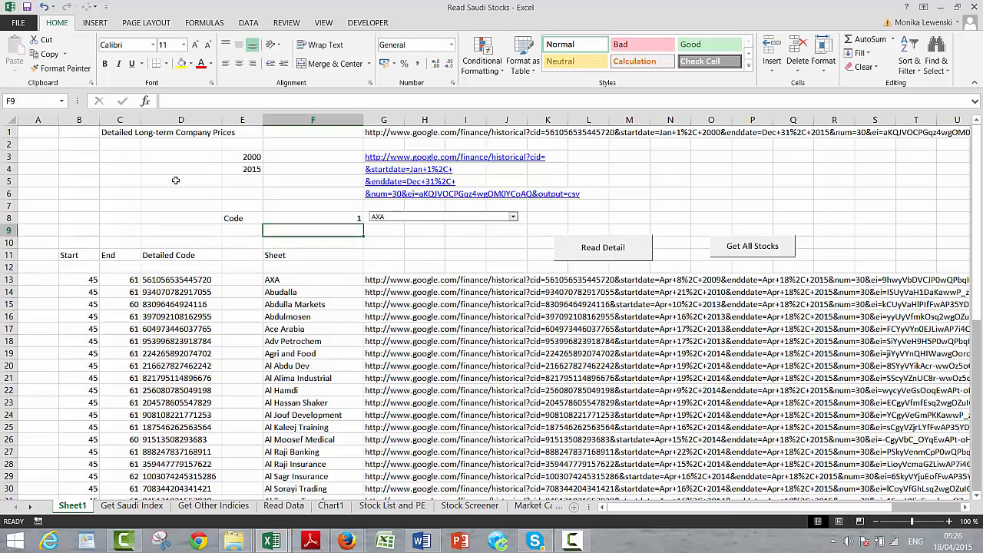
pyautogui.press('Down')
pyautogui.press('Down')
pyautogui.press('Down')
pyautogui.press('Down')
pyautogui.press('Down')
pyautogui.press('Down')
pyautogui.press('Down')
pyautogui.press('Down')
pyautogui.press('Down')
pyautogui.press('Down')
pyautogui.press('Down')
pyautogui.press('Down')
pyautogui.press('Down')
pyautogui.press('Down')
pyautogui.press('Down')
pyautogui.press('Down')
pyautogui.press('Down')
pyautogui.press('Down')
pyautogui.press('Down')
pyautogui.press('Down')
pyautogui.press('Down')
pyautogui.press('Down')
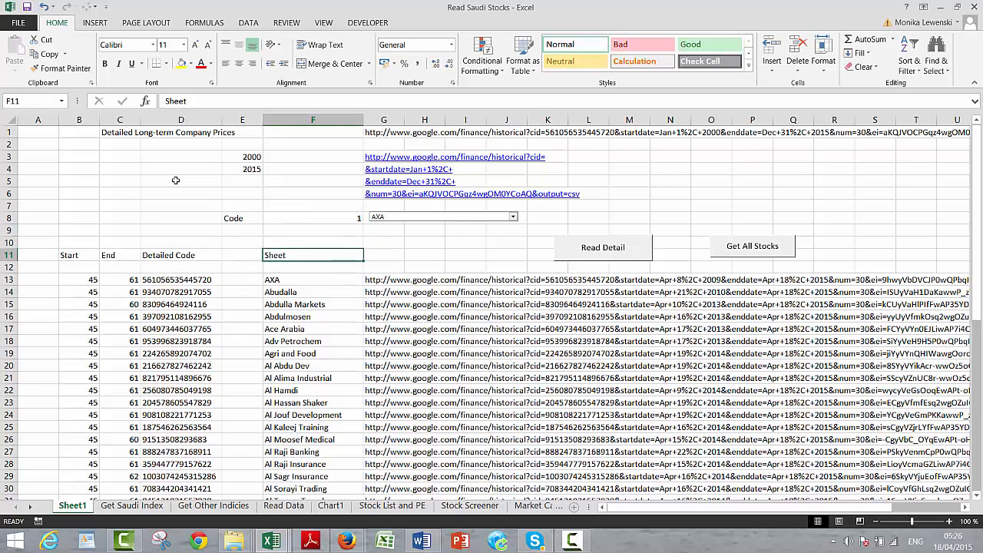
pyautogui.press('Down')
pyautogui.press('Down')
pyautogui.press('Down')
pyautogui.press('Down')
pyautogui.press('Down')
pyautogui.press('Down')
pyautogui.press('Down')
pyautogui.press('Down')
pyautogui.press('Down')
pyautogui.press('Down')
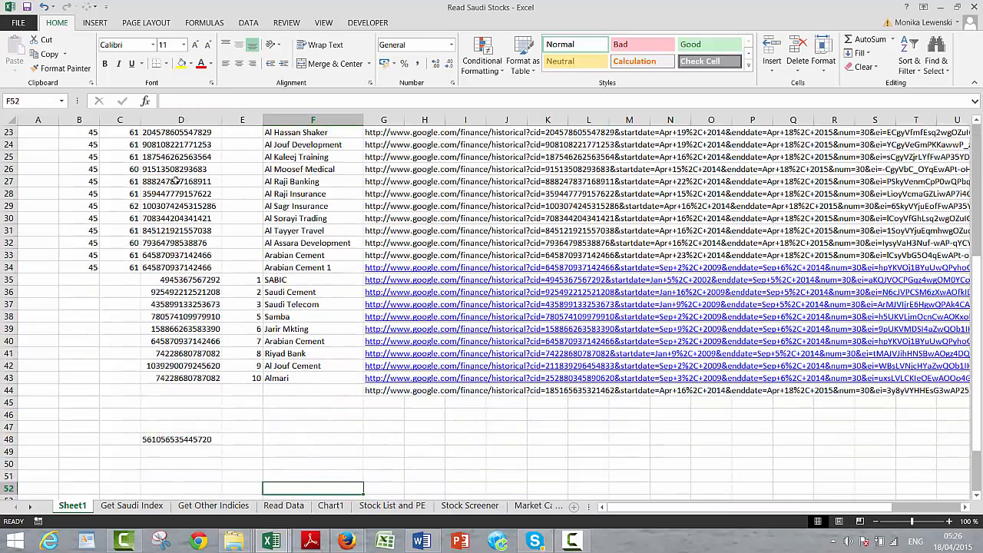
pyautogui.press('Up')
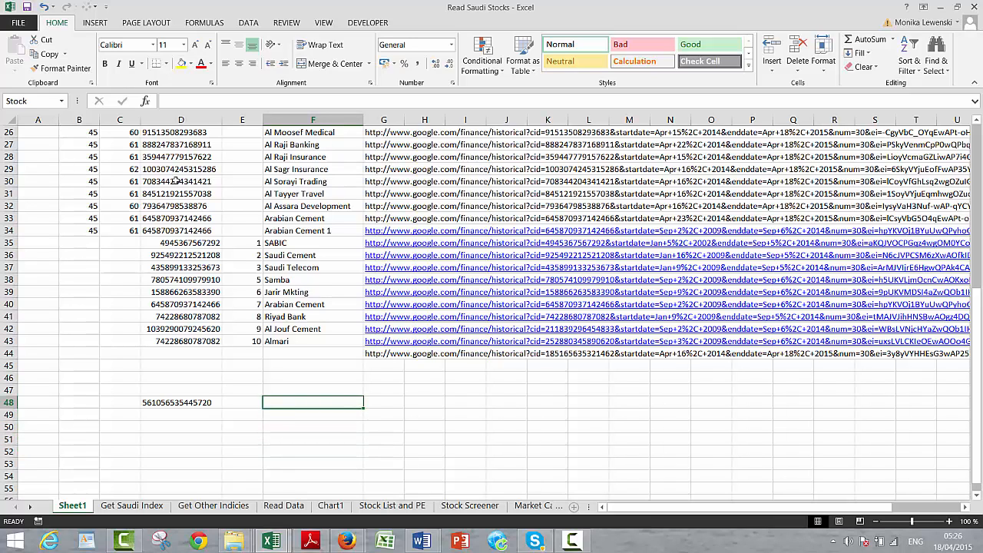
pyautogui.write('=index')
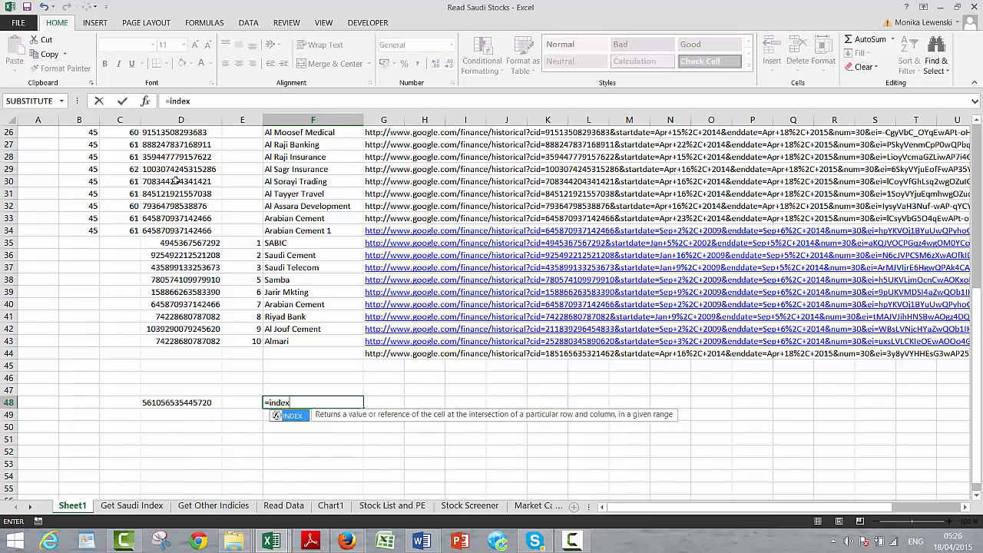
pyautogui.write('(')
pyautogui.press('Up')
pyautogui.press('Up')
pyautogui.press('Up')
pyautogui.press('Up')
pyautogui.press('Up')
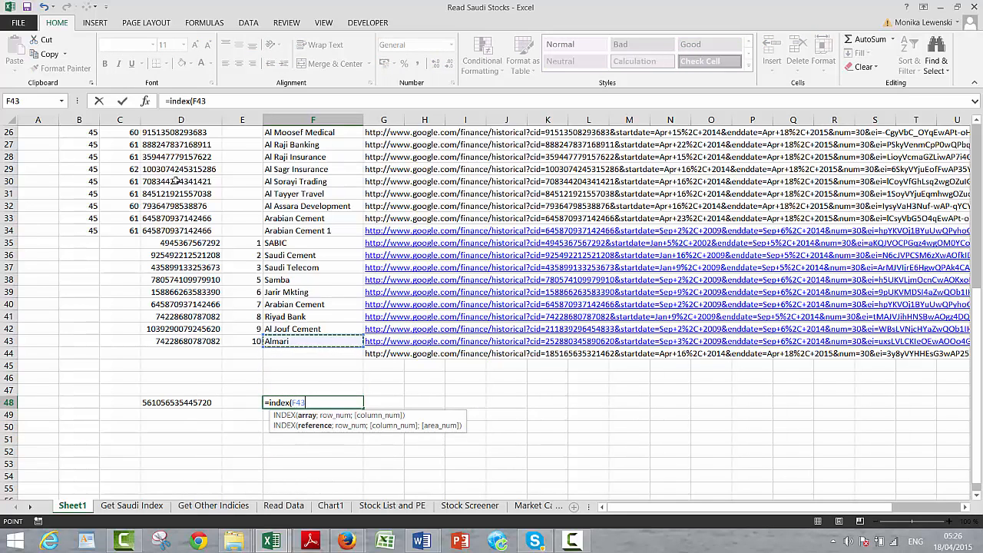
pyautogui.hotkey('ctrl', 'shift', 'Up')
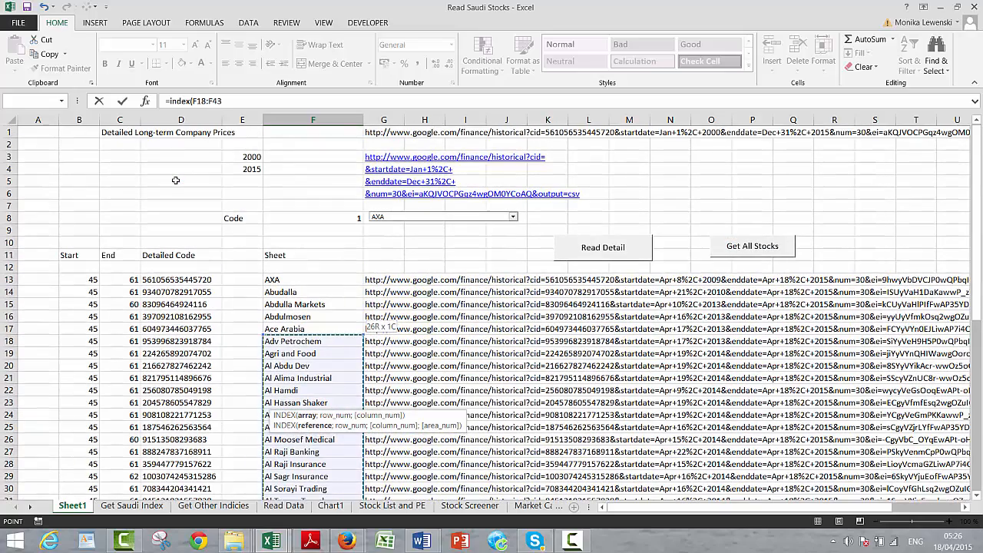
pyautogui.write(';')
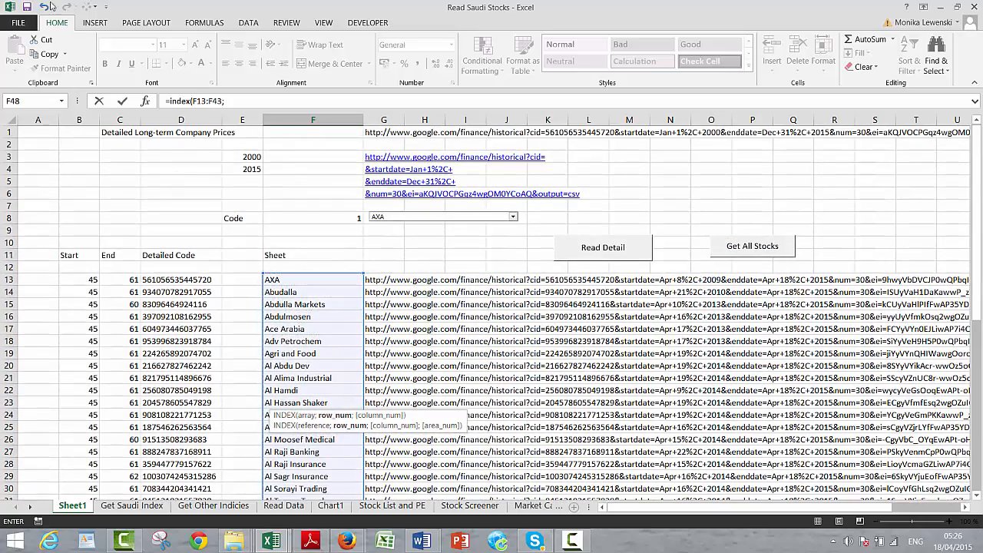
pyautogui.click(292, 212)
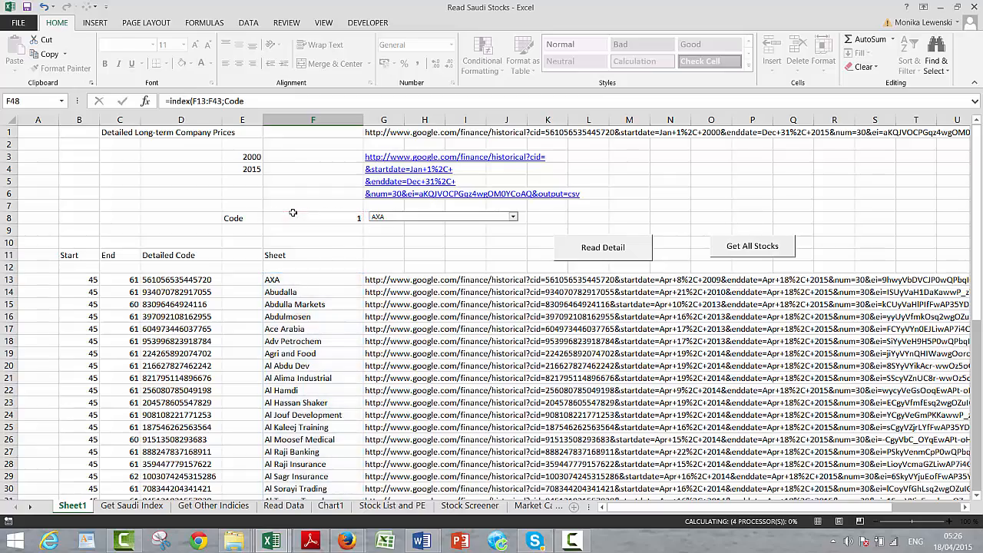
pyautogui.press('Return')
pyautogui.press('Up')
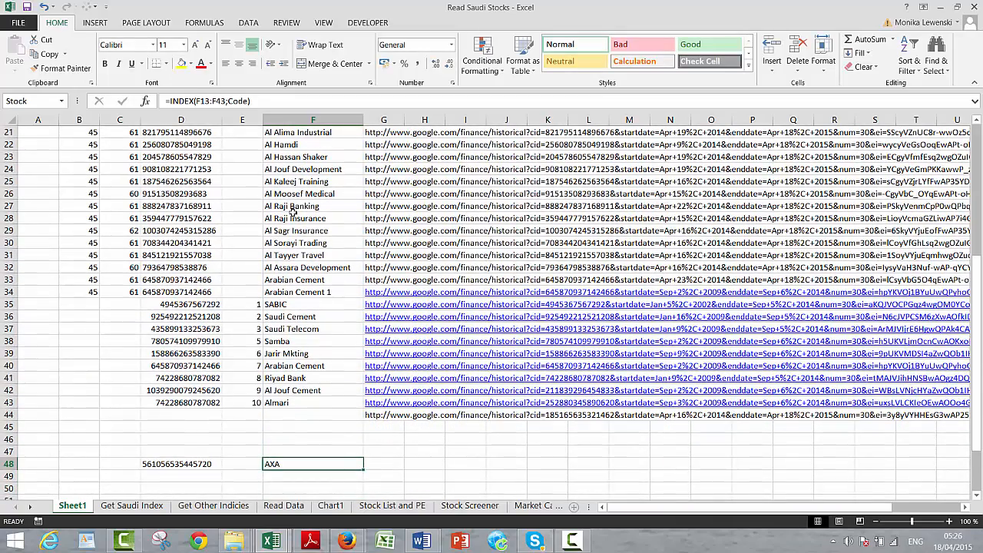
# Step: Look over the company names in column F and their historical price URLs in the table
pyautogui.press('pageup')
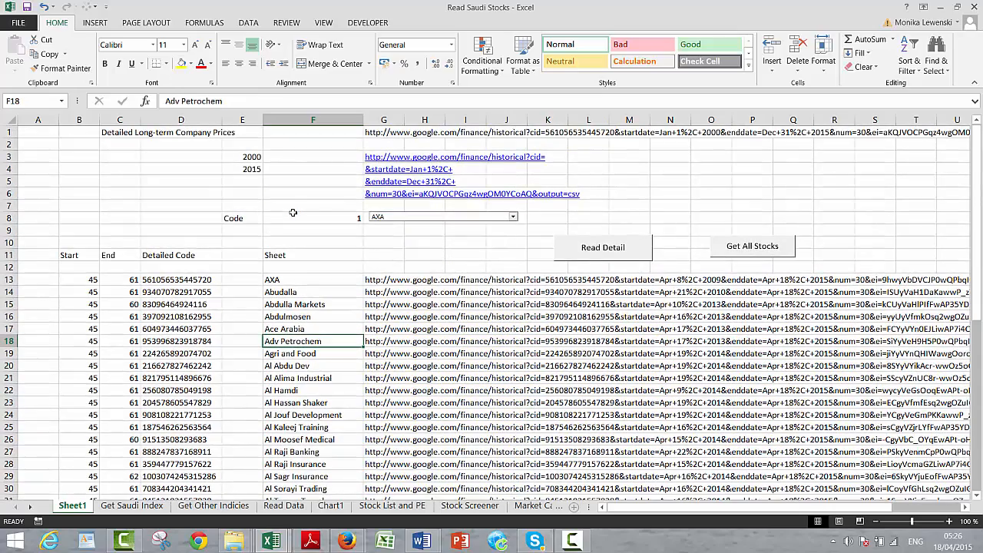
pyautogui.press('Down')
pyautogui.press('Down')
pyautogui.press('Down')
pyautogui.press('Down')
pyautogui.press('Down')
pyautogui.press('Down')
pyautogui.press('Down')
pyautogui.press('Down')
pyautogui.press('Down')
pyautogui.press('Down')
pyautogui.press('Down')
pyautogui.press('Down')
pyautogui.press('Down')
pyautogui.press('Down')
pyautogui.press('Down')
pyautogui.press('Down')
pyautogui.press('Down')
pyautogui.press('Down')
pyautogui.press('Down')
pyautogui.press('Down')
pyautogui.press('Up')
pyautogui.press('Up')
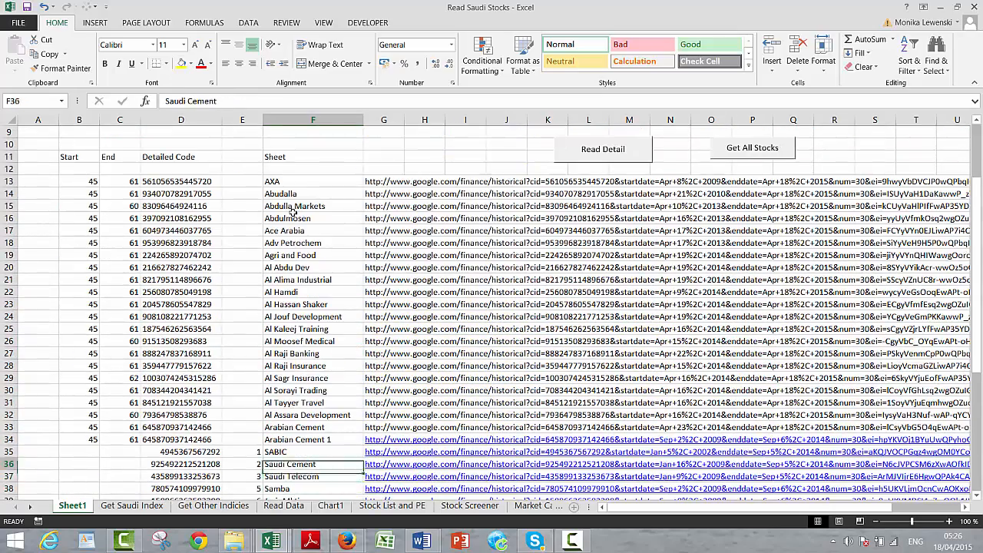
pyautogui.press('Up')
pyautogui.press('Up')
pyautogui.press('Right')
pyautogui.press('Right')
pyautogui.press('Right')
pyautogui.press('Right')
pyautogui.press('Right')
pyautogui.press('Right')
pyautogui.press('Right')
pyautogui.press('Right')
pyautogui.press('Right')
pyautogui.press('Right')
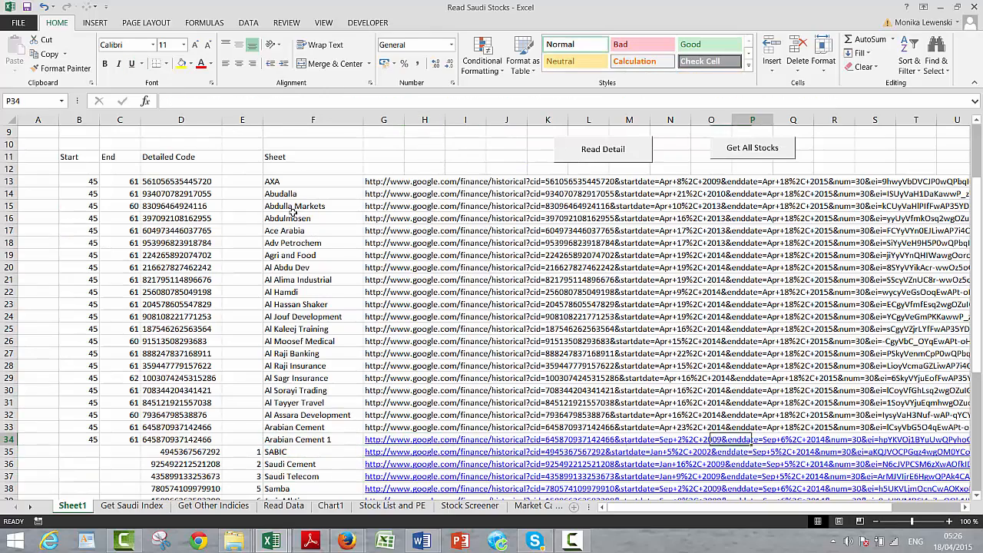
# Step: Look along the historical price URLs in the company table, comparing their start dates, end dates and trailing parameters
pyautogui.press('Right')
pyautogui.press('Right')
pyautogui.press('Right')
pyautogui.press('Right')
pyautogui.press('Right')
pyautogui.press('Right')
pyautogui.press('Right')
pyautogui.press('Right')
pyautogui.press('Right')
pyautogui.press('Right')
pyautogui.press('Right')
pyautogui.press('Left')
pyautogui.press('Left')
pyautogui.press('Left')
pyautogui.press('Left')
pyautogui.press('Left')
pyautogui.press('Left')
pyautogui.press('Left')
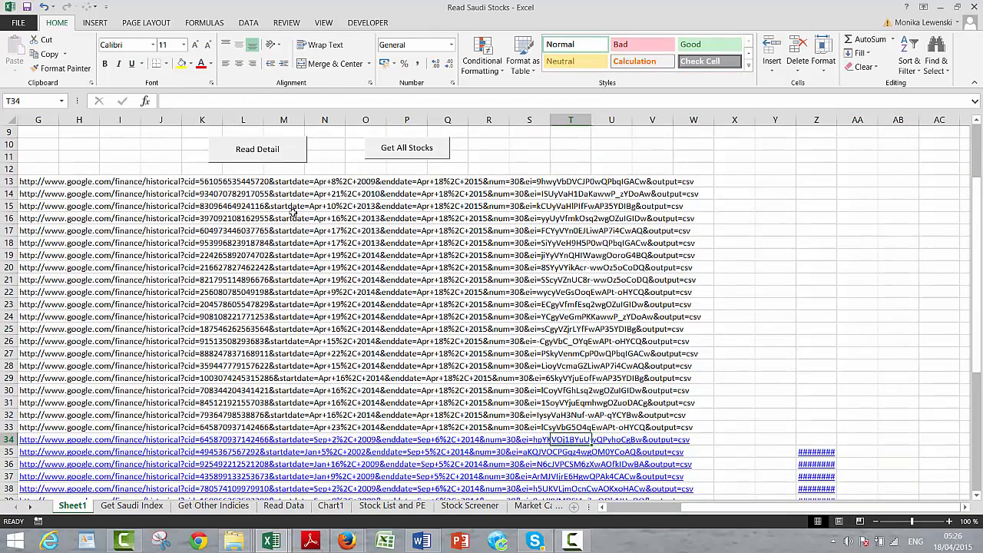
pyautogui.press('Left')
pyautogui.press('Left')
pyautogui.press('Left')
pyautogui.press('Left')
pyautogui.press('Left')
pyautogui.press('Left')
pyautogui.press('Left')
pyautogui.press('Left')
pyautogui.press('Left')
pyautogui.press('Left')
pyautogui.press('Left')
pyautogui.press('Left')
pyautogui.press('Left')
pyautogui.press('Left')
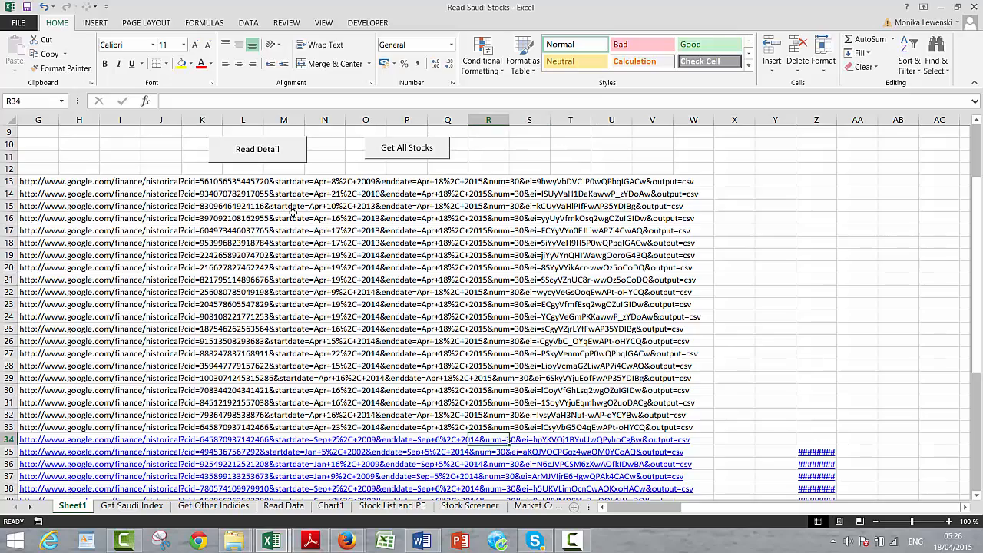
pyautogui.press('Left')
pyautogui.press('Left')
pyautogui.press('Left')
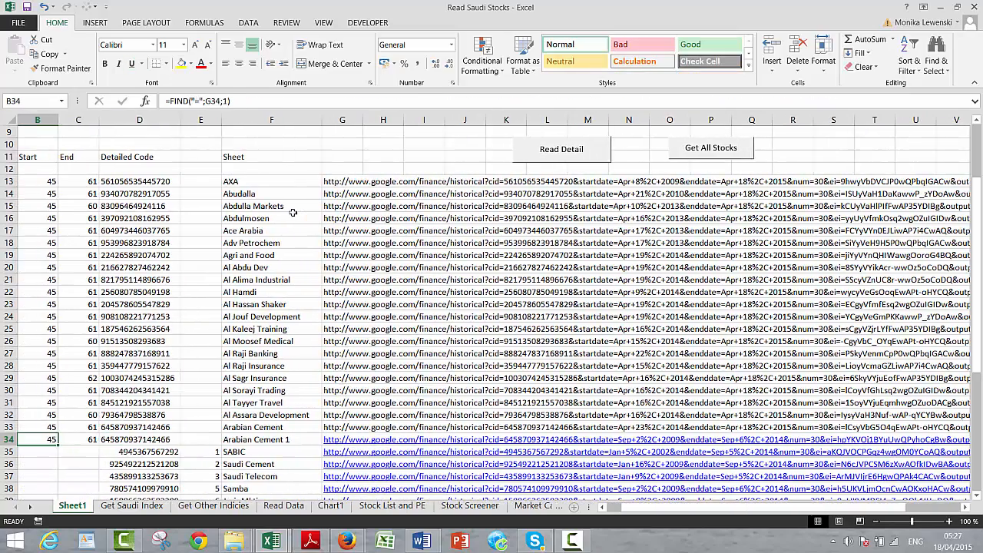
# Step: Look down the Detailed Code column to the last company, in row 43, checking the formulas behind the codes
pyautogui.press('Right')
pyautogui.press('Up')
pyautogui.press('Down')
pyautogui.press('Down')
pyautogui.press('Down')
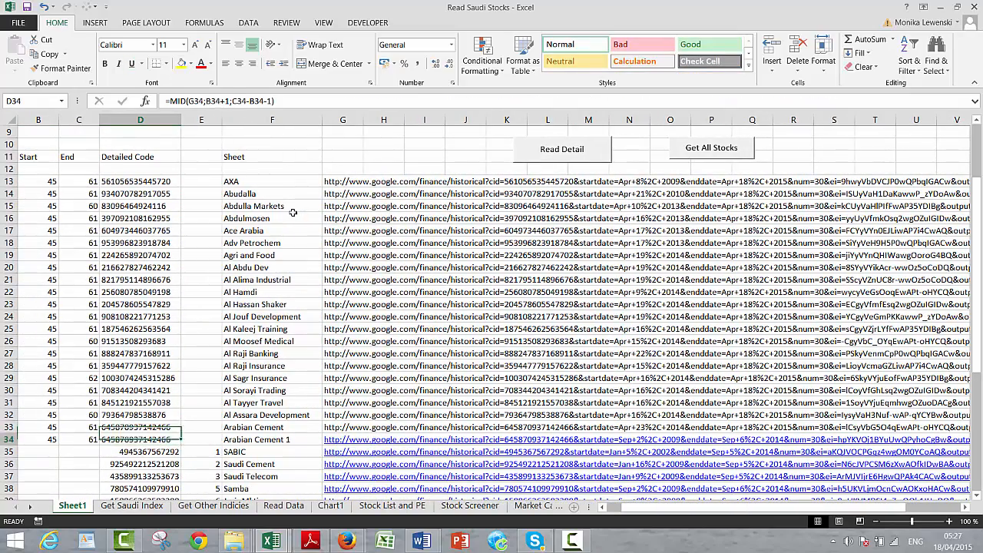
pyautogui.press('Down')
pyautogui.press('Down')
pyautogui.press('Down')
pyautogui.press('Down')
pyautogui.press('Down')
pyautogui.press('Down')
pyautogui.press('Down')
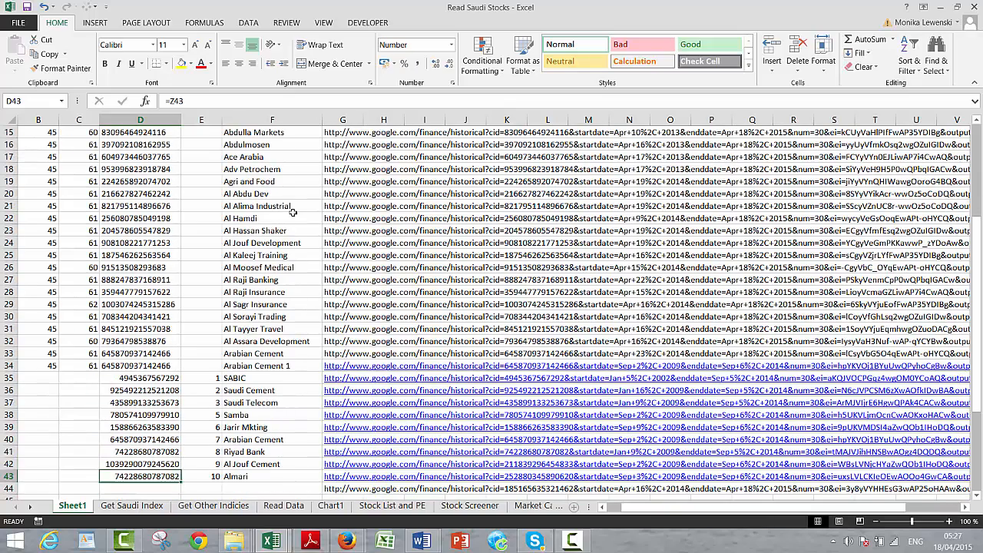
# Step: Rename the company in F40 as Arabian Cement 2
pyautogui.press('Up')
pyautogui.press('Up')
pyautogui.press('Up')
pyautogui.press('Right')
pyautogui.press('Right')
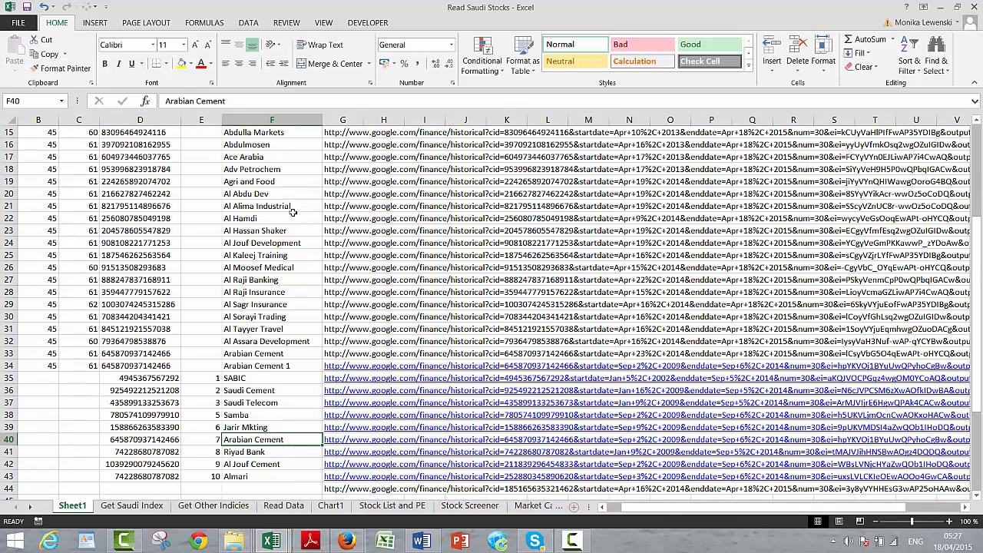
pyautogui.press('F2')
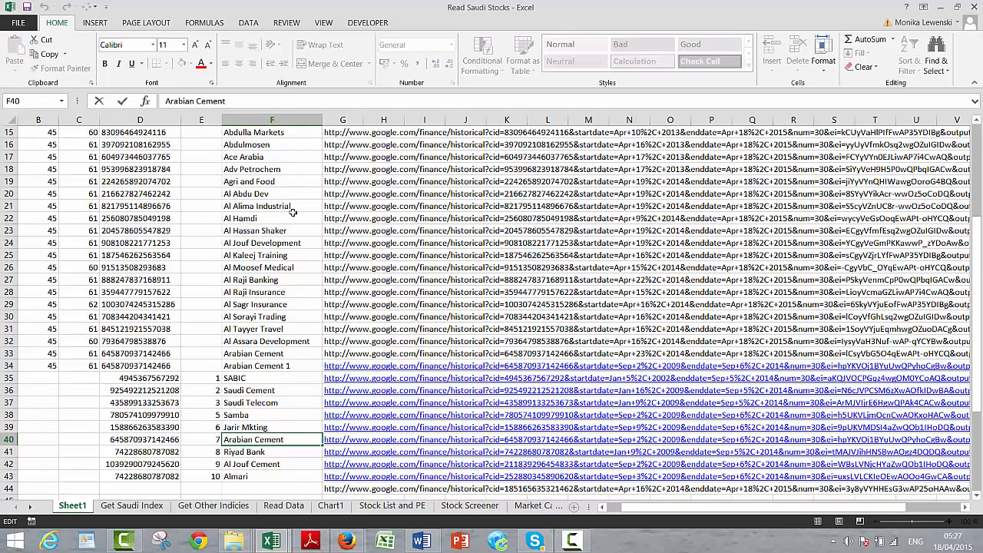
pyautogui.write('1')
pyautogui.press('BackSpace')
pyautogui.write('2')
pyautogui.press('Return')
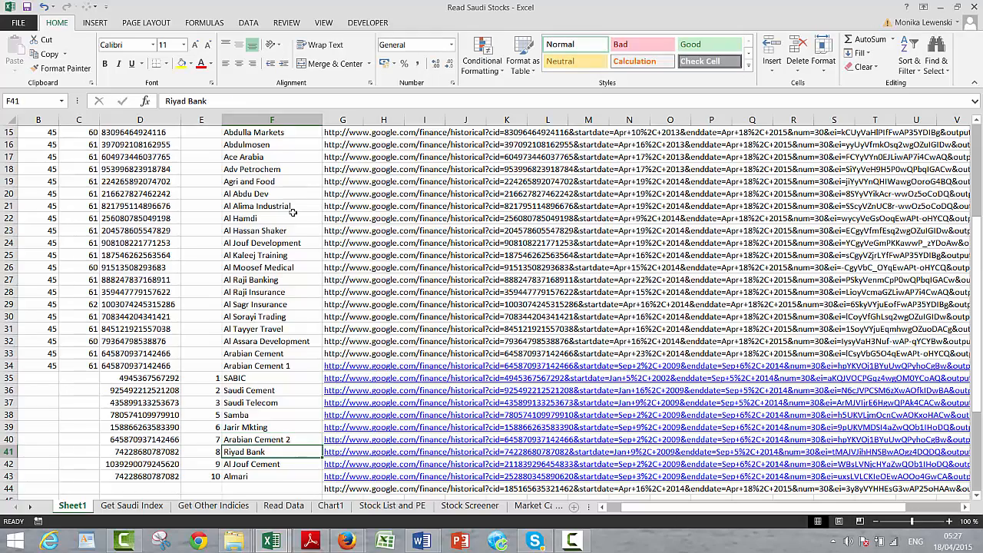
# Step: Go back to the top of Sheet1 and examine the formula that assembles the detailed URL in G1
pyautogui.press('Up')
pyautogui.press('pageup')
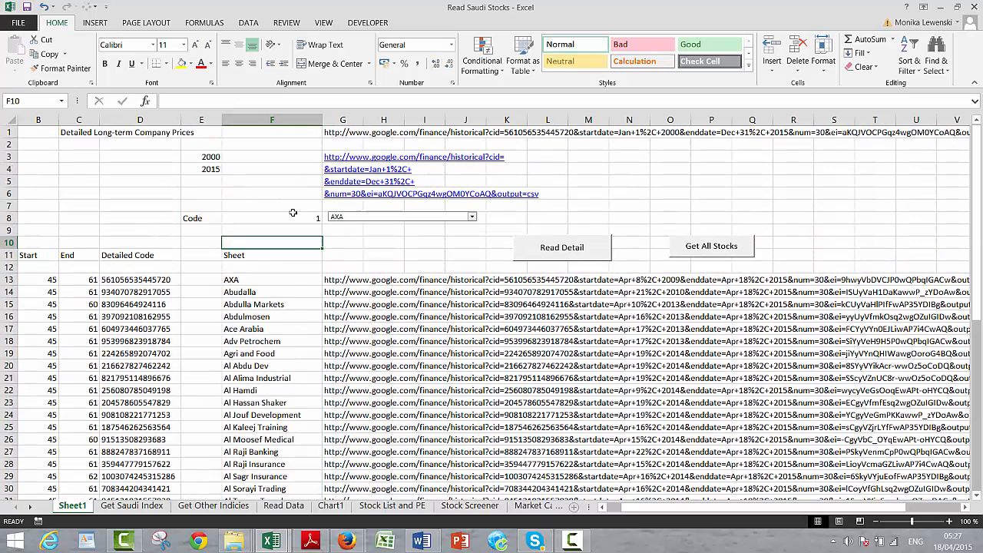
pyautogui.press('Up')
pyautogui.press('Up')
pyautogui.press('Up')
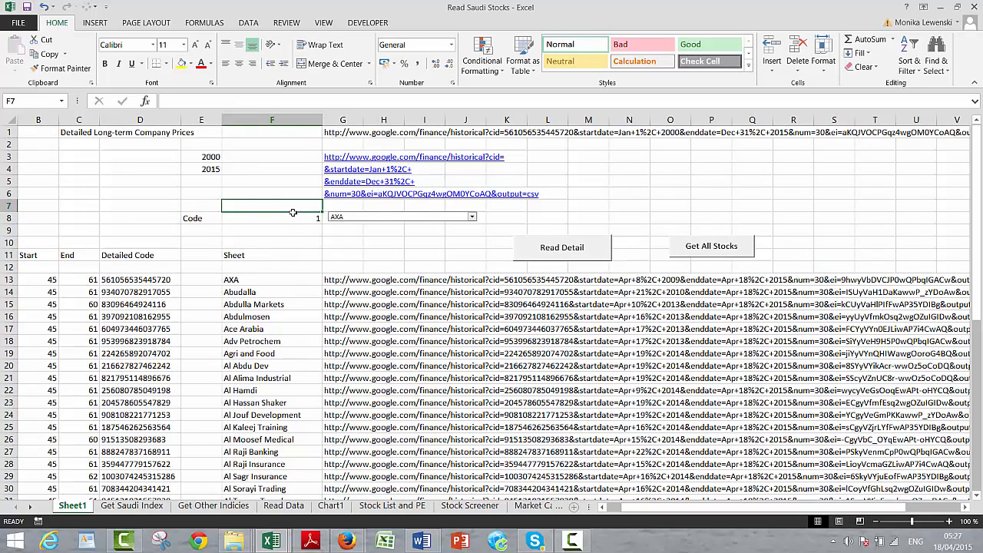
pyautogui.press('Up')
pyautogui.press('Up')
pyautogui.press('Up')
pyautogui.press('Up')
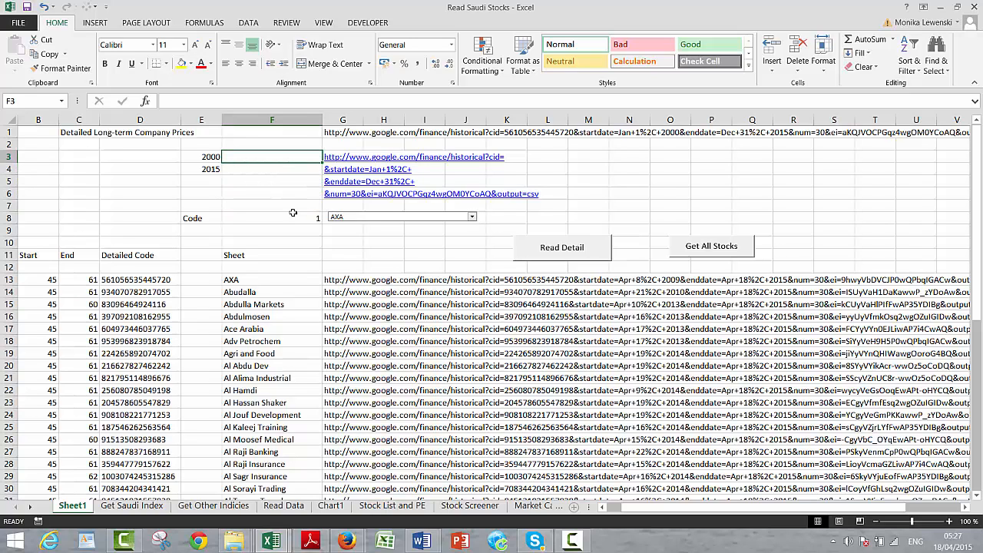
pyautogui.press('Right')
pyautogui.press('Down')
pyautogui.press('Up')
pyautogui.press('Up')
pyautogui.press('Up')
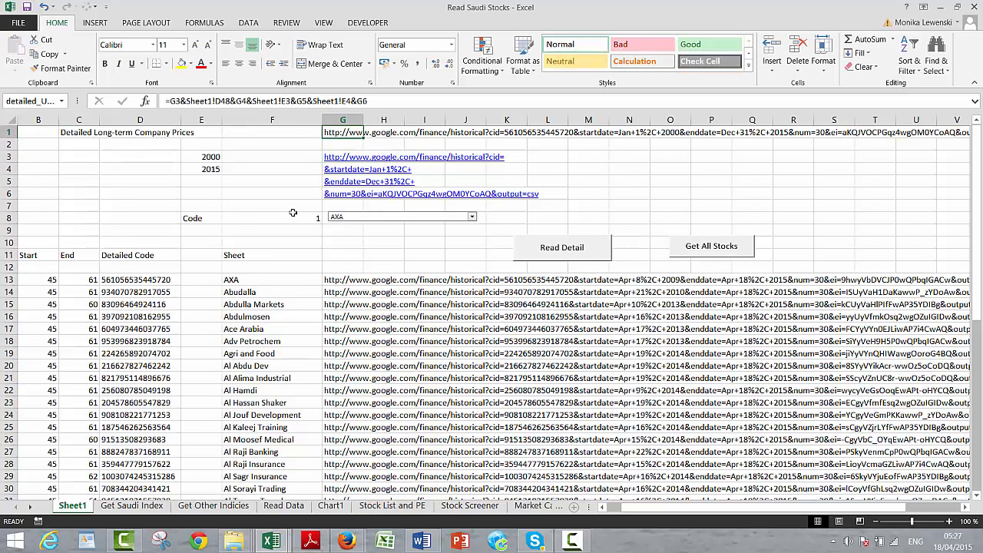
# Step: Record an empty macro named read_indiv, stored in this workbook
pyautogui.click(264, 221)
pyautogui.click(264, 233)
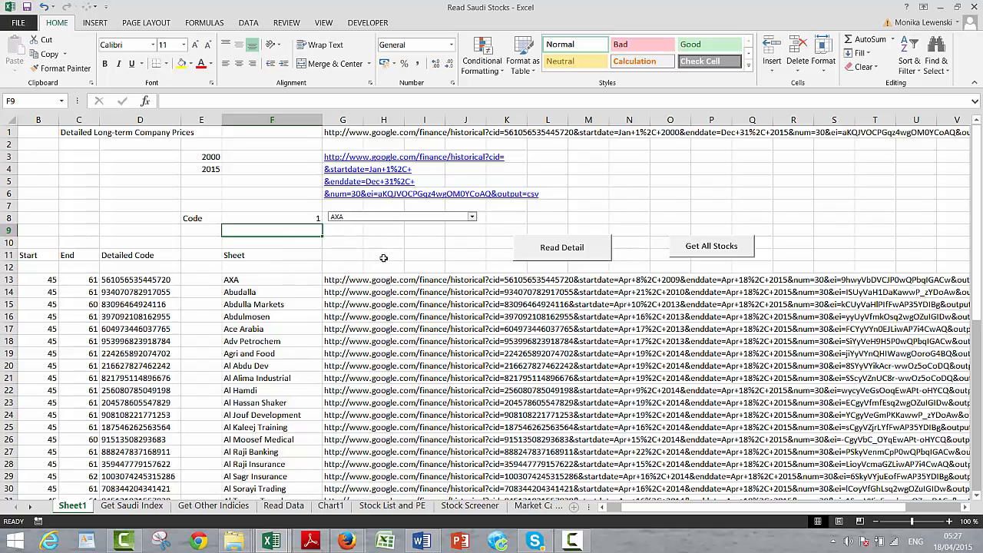
pyautogui.click(345, 246)
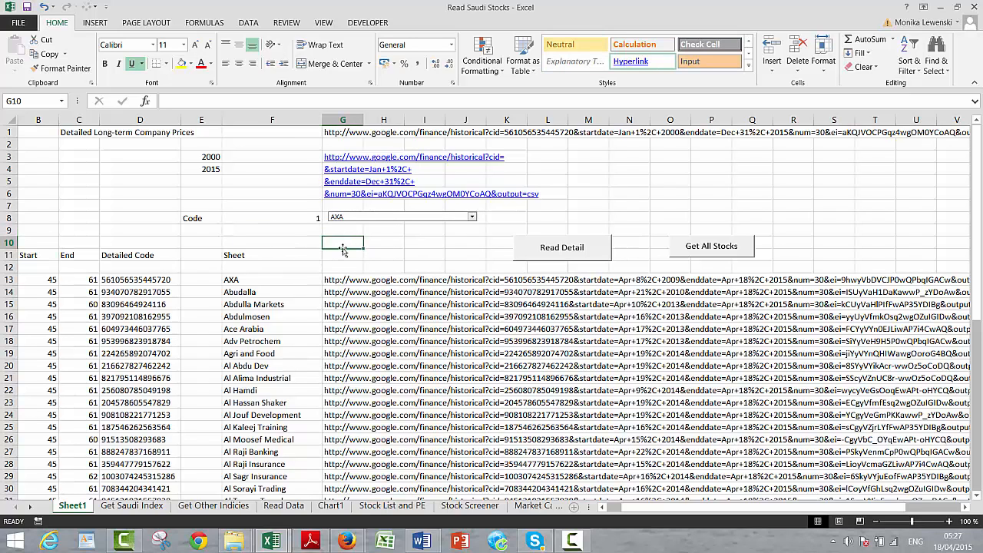
pyautogui.click(37, 522)
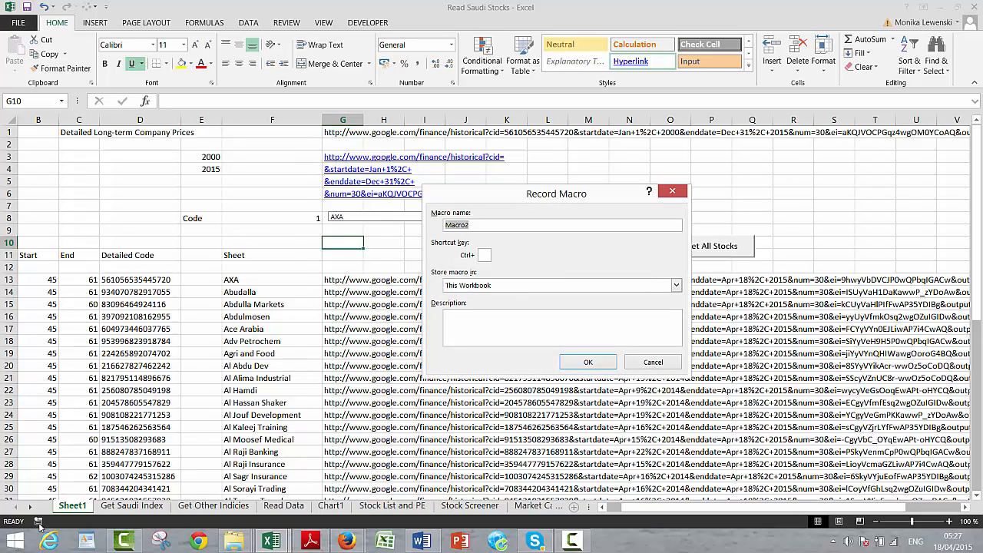
pyautogui.write('read_indiv')
pyautogui.press('Return')
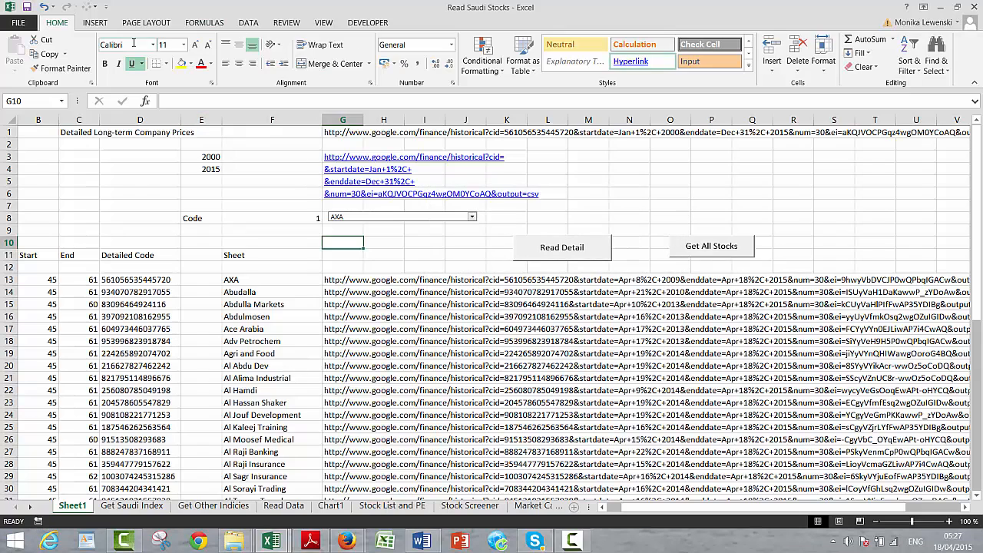
# Step: Open the code of the read_indiv macro for editing
pyautogui.click(368, 22)
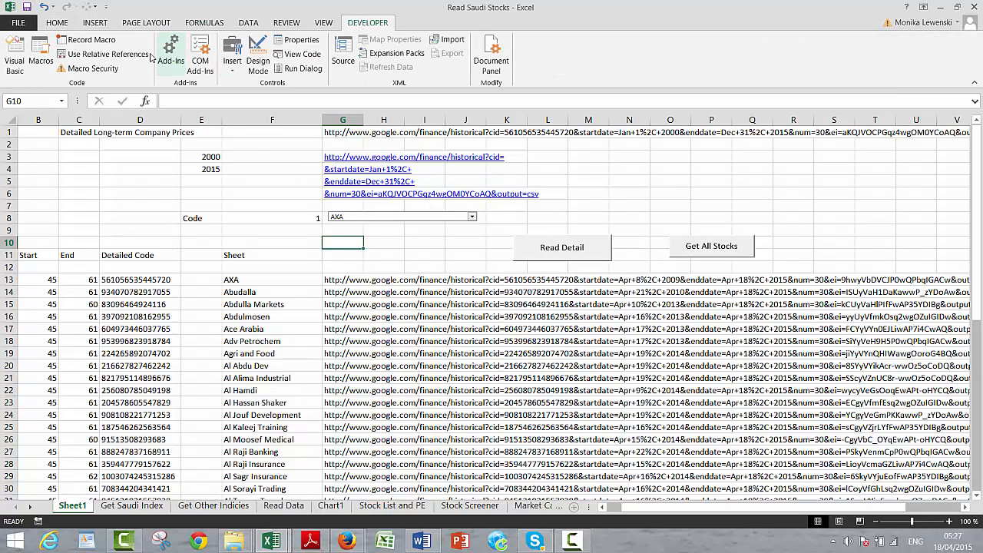
pyautogui.click(41, 55)
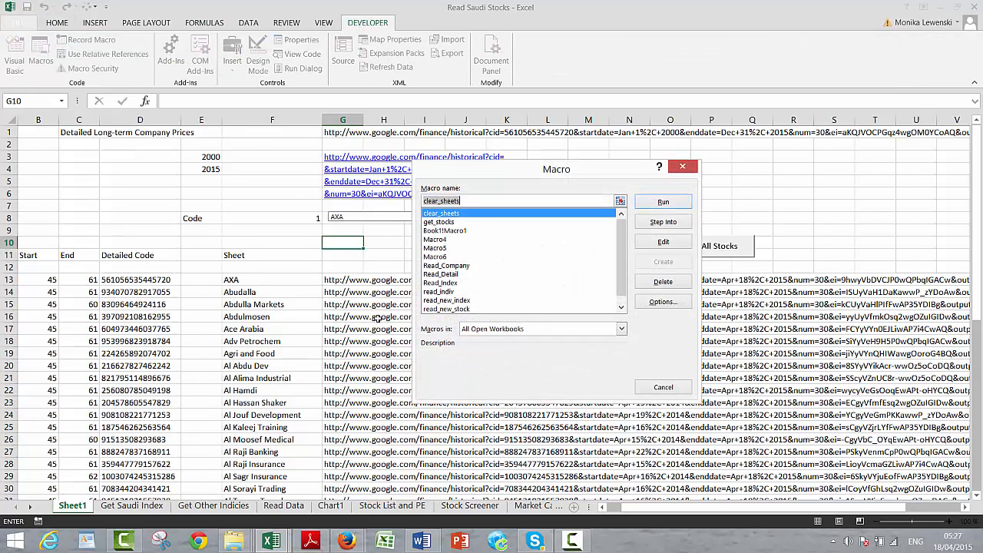
pyautogui.click(440, 292)
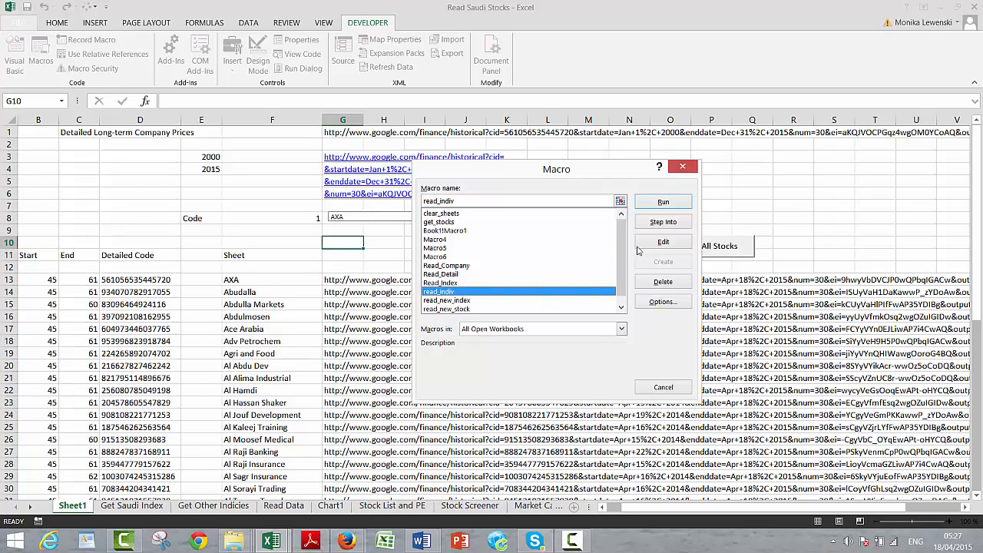
pyautogui.click(662, 242)
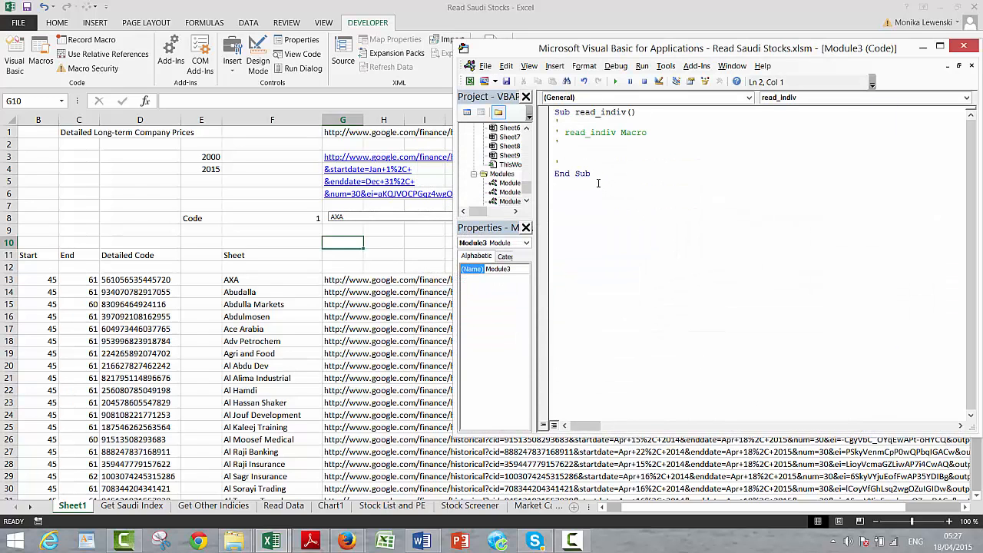
# Step: Check the name of URL cell G1, then add the line Workbooks.Open (Range("read_url")) to the read_indiv macro
pyautogui.press('Return')
pyautogui.click(252, 173)
pyautogui.click(327, 134)
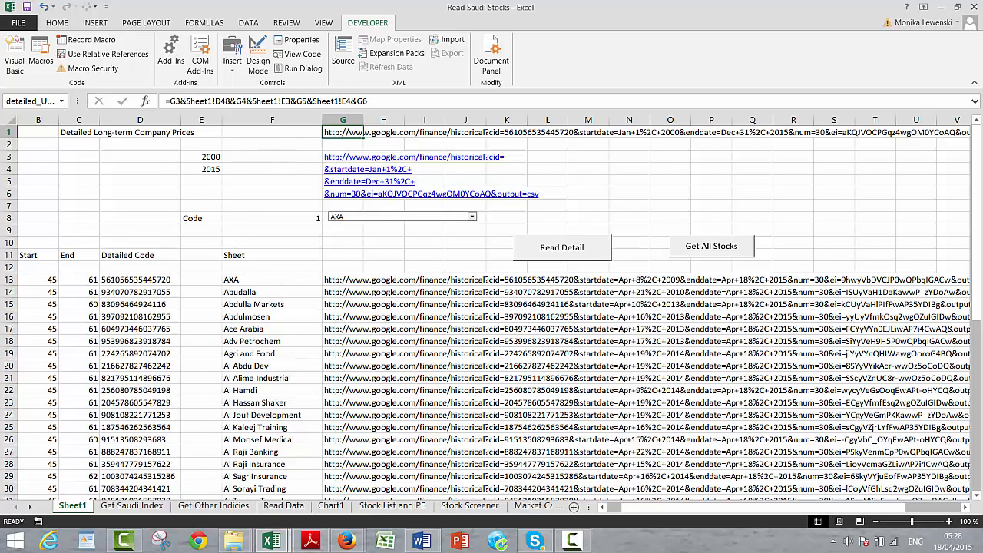
pyautogui.moveTo(274, 543)
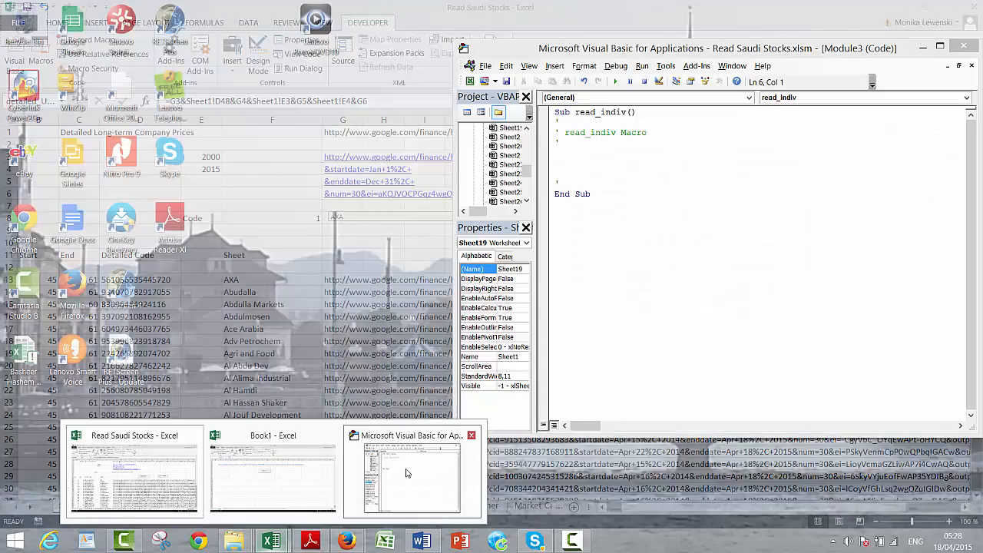
pyautogui.click(407, 470)
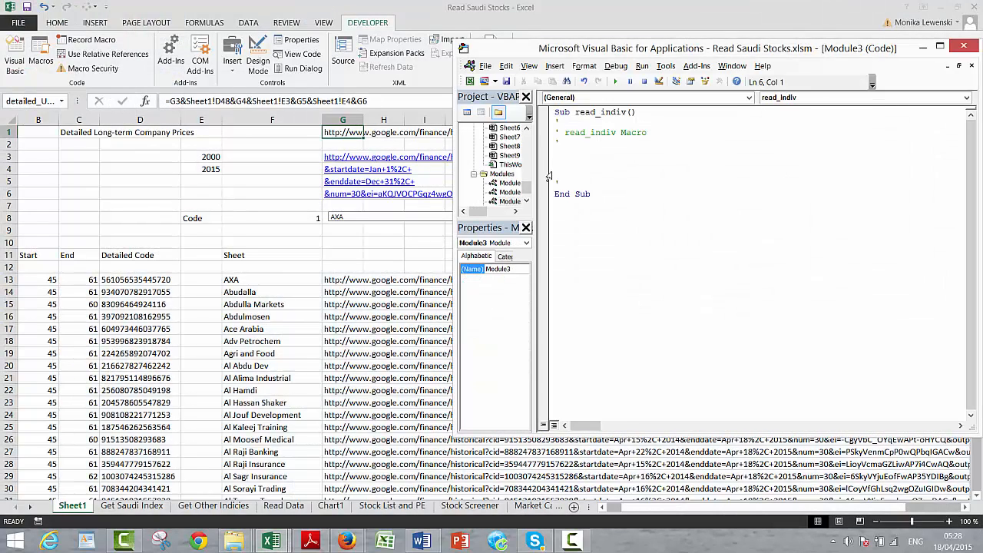
pyautogui.write('workbooks.open')
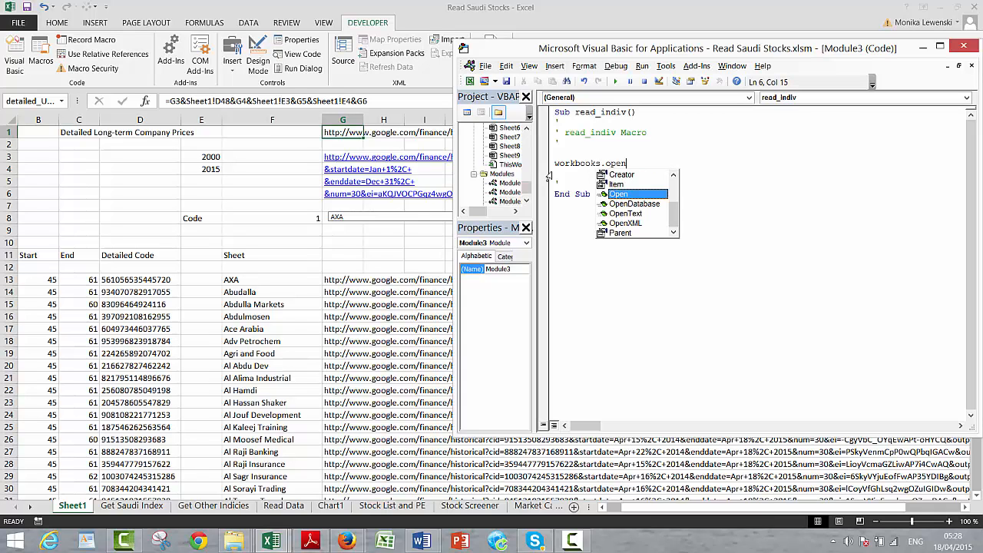
pyautogui.write('(ran')
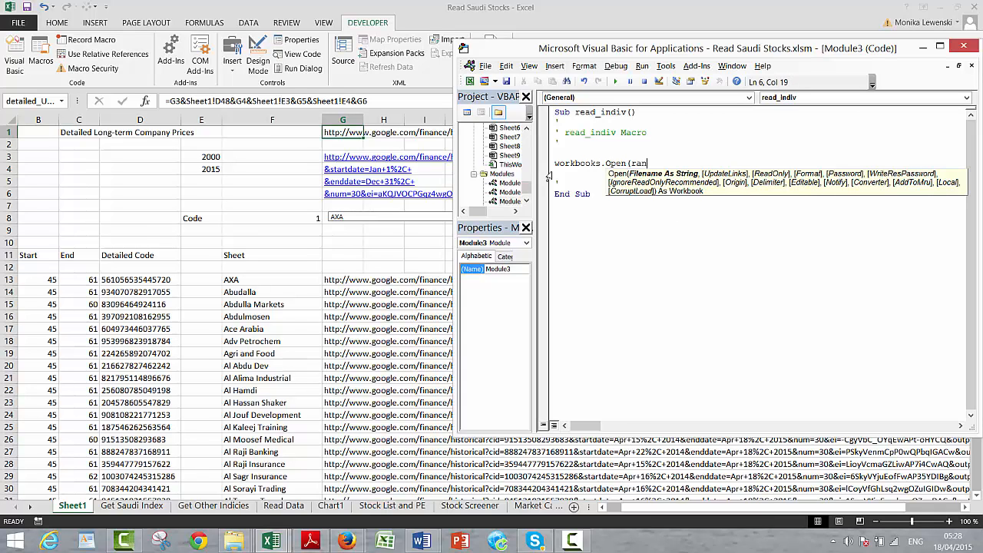
pyautogui.write('ge("')
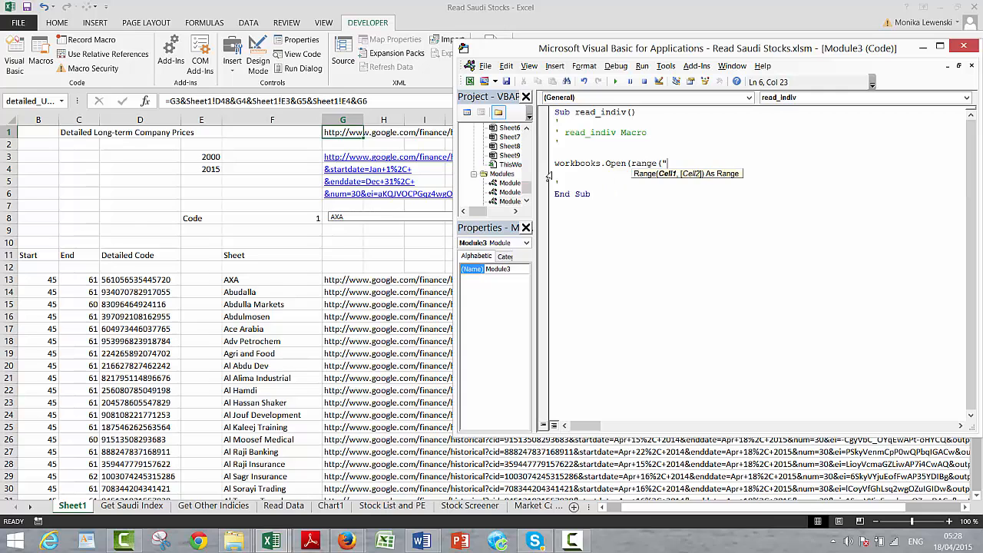
pyautogui.write('read_url"))')
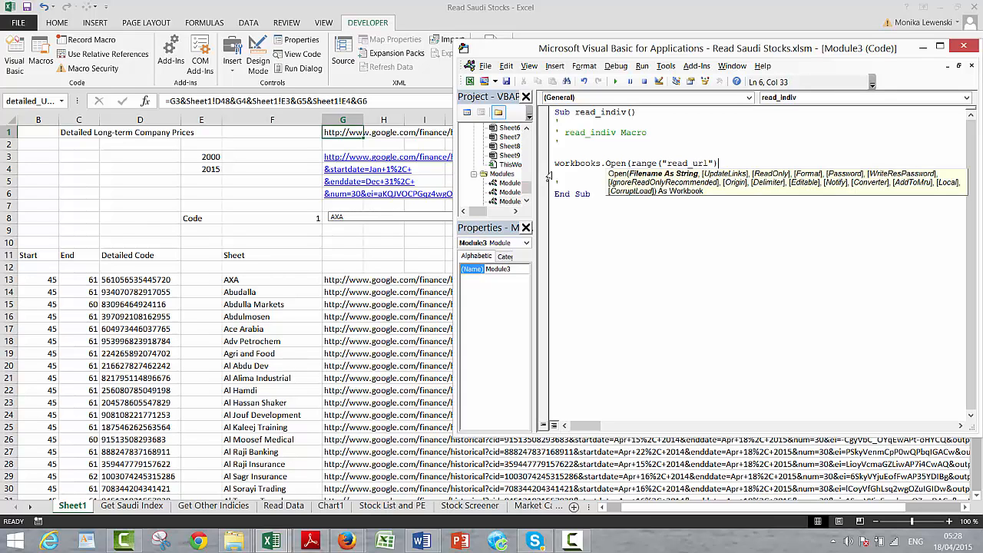
pyautogui.press('Return')
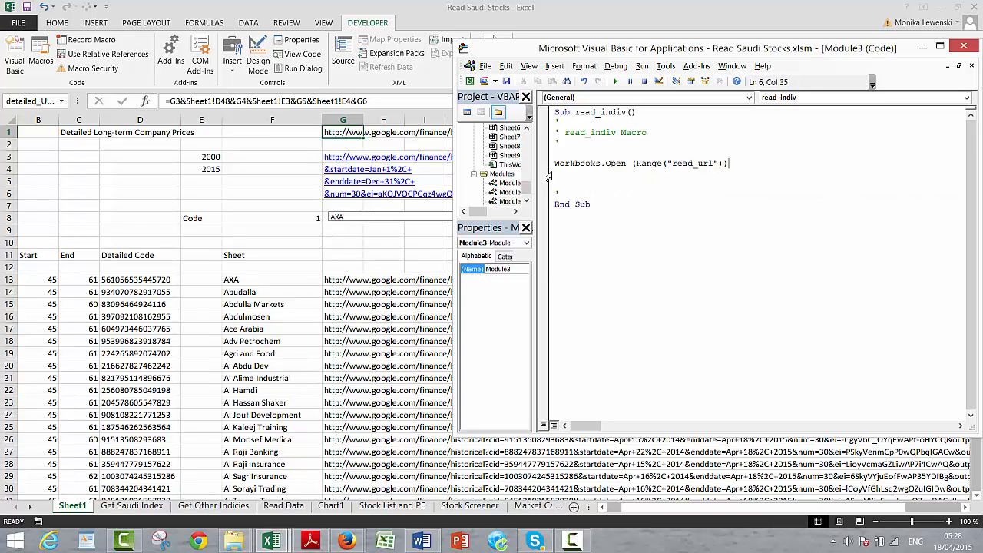
# Step: Replace "read" with "detailed" in the range name used by the macro's Workbooks.Open line
pyautogui.press('BackSpace')
pyautogui.press('BackSpace')
pyautogui.press('BackSpace')
pyautogui.write('detailed')
pyautogui.click(734, 216)
pyautogui.press('Up')
pyautogui.press('Up')
pyautogui.press('Up')
# Step: Look over Sheet1's URL parts, company table and the code and name lookup cells in row 48
pyautogui.click(133, 185)
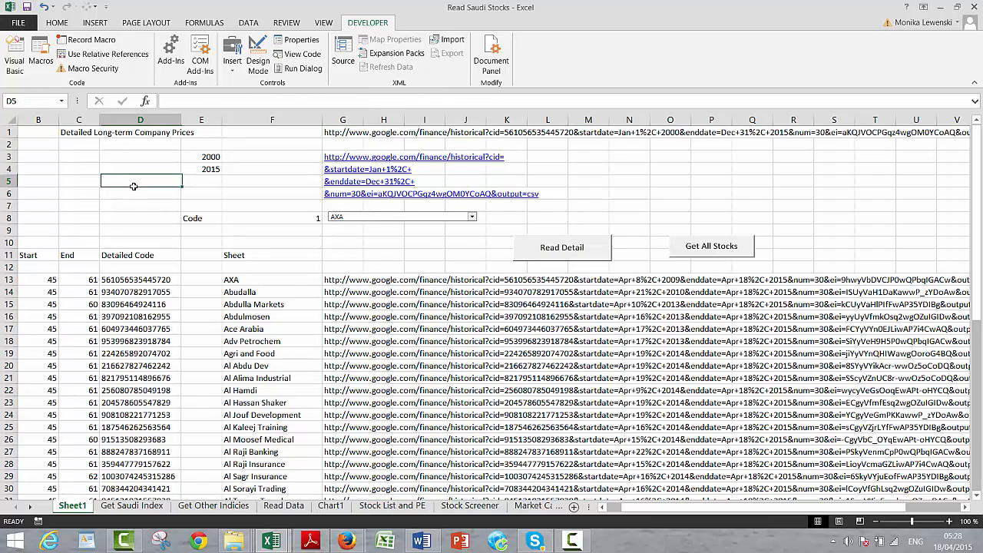
pyautogui.press('Left')
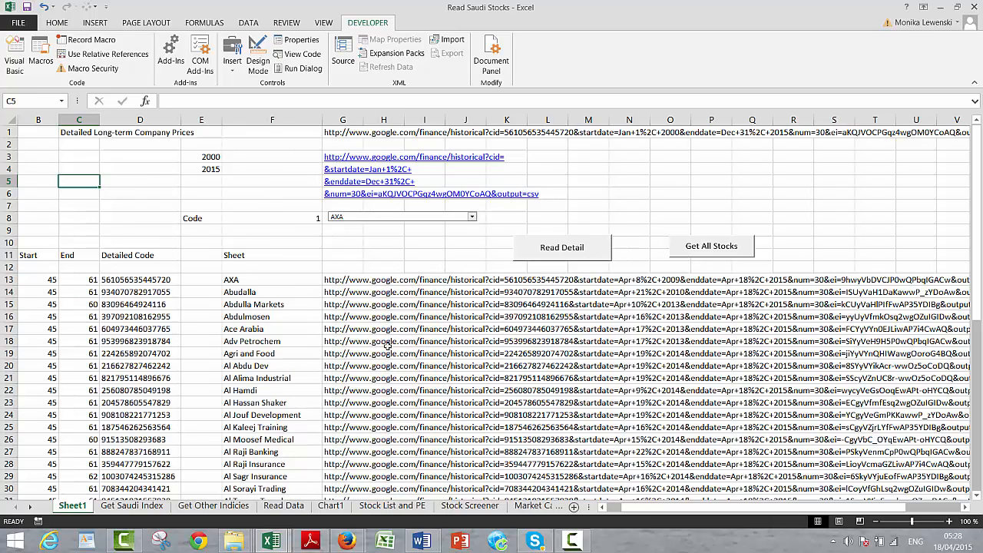
pyautogui.click(265, 403)
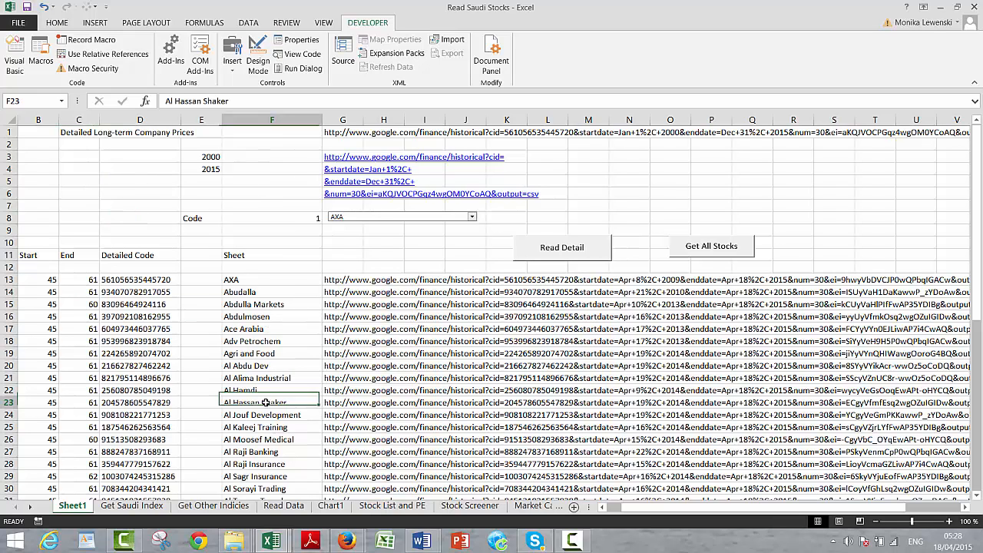
pyautogui.press('pagedown')
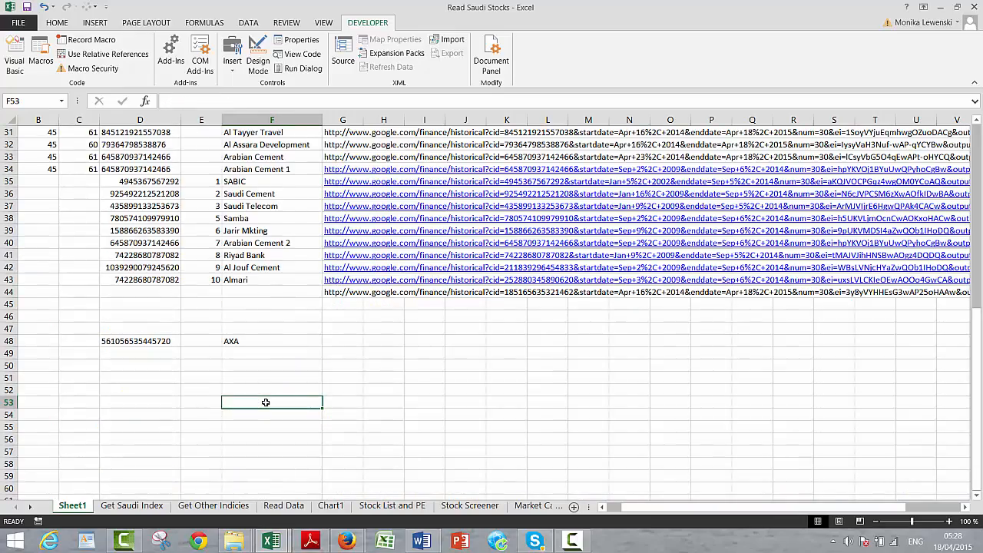
pyautogui.press('pageup')
pyautogui.press('pagedown')
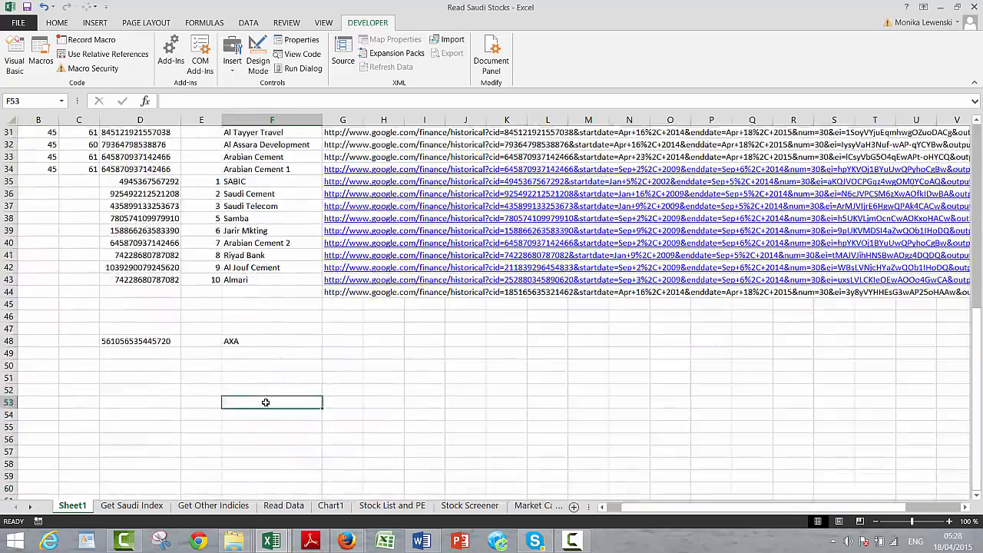
pyautogui.press('pageup')
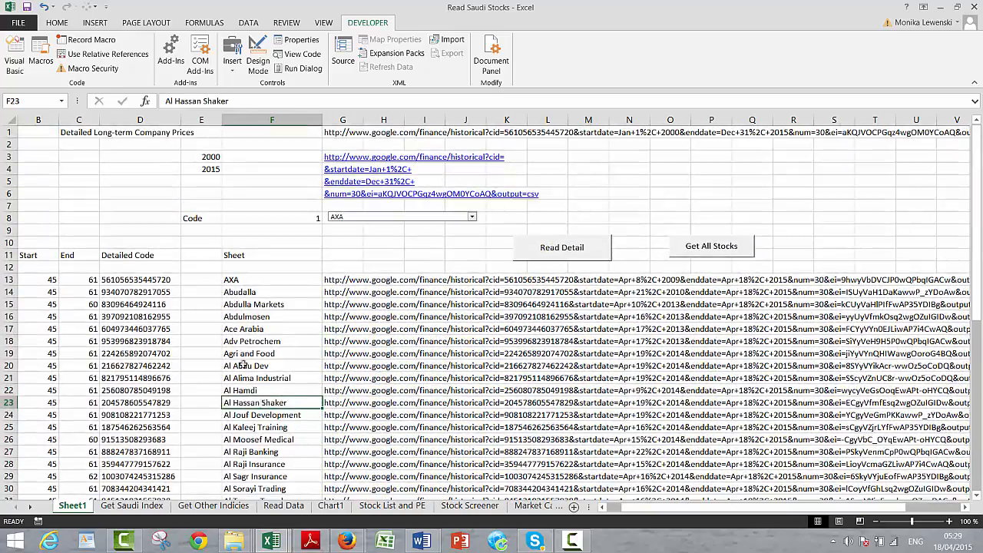
pyautogui.click(127, 181)
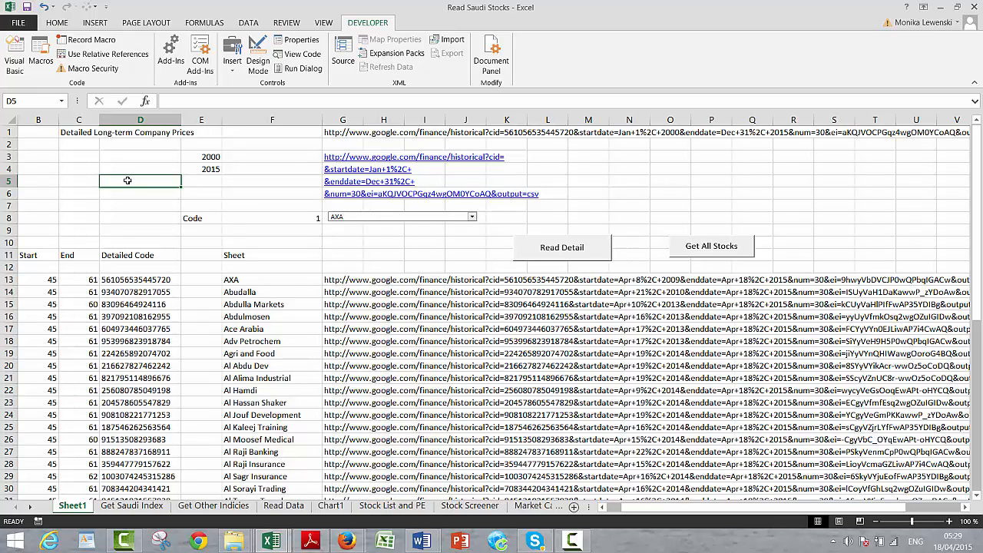
# Step: Assign the read_indiv macro to the Read Detail button on Sheet1 and deselect the button
pyautogui.rightClick(545, 244)
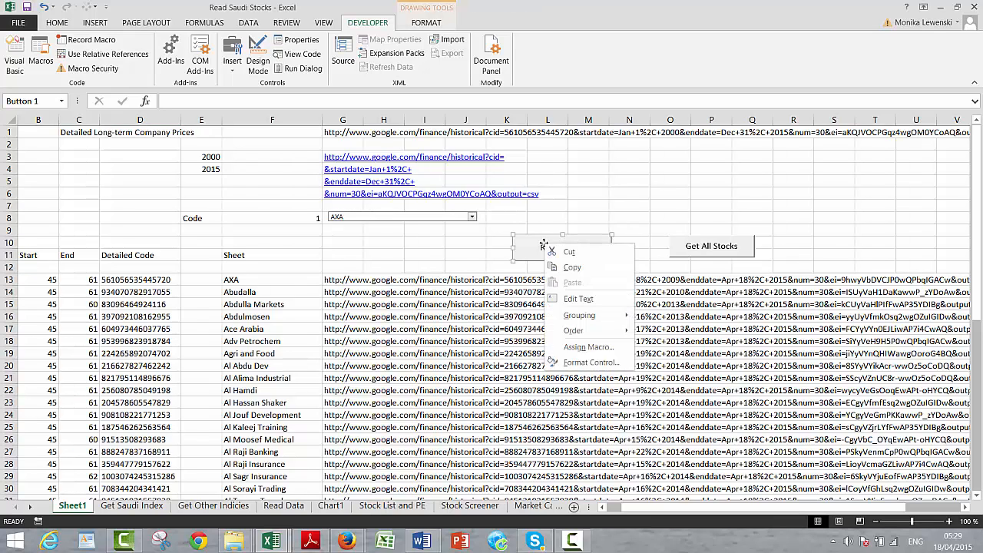
pyautogui.click(587, 347)
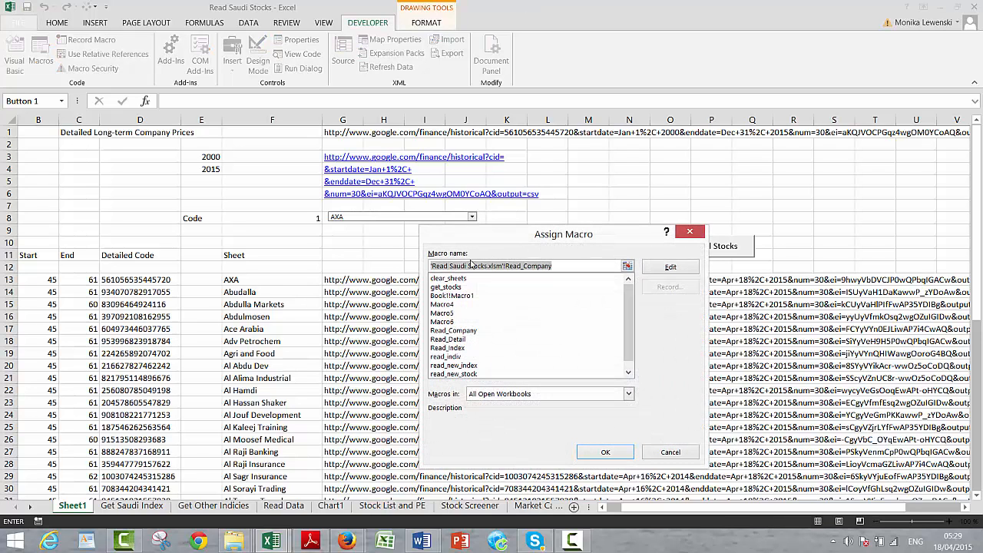
pyautogui.click(450, 357)
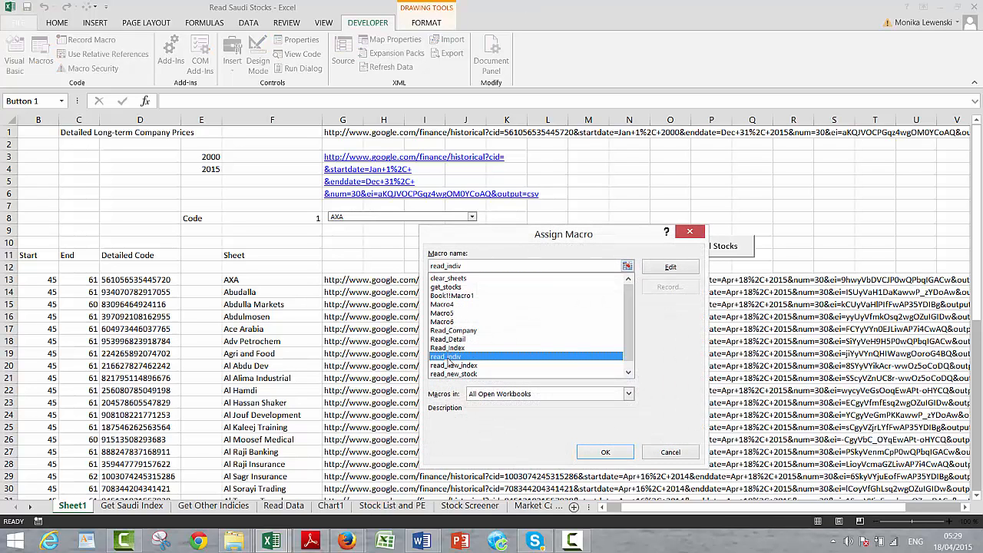
pyautogui.click(604, 452)
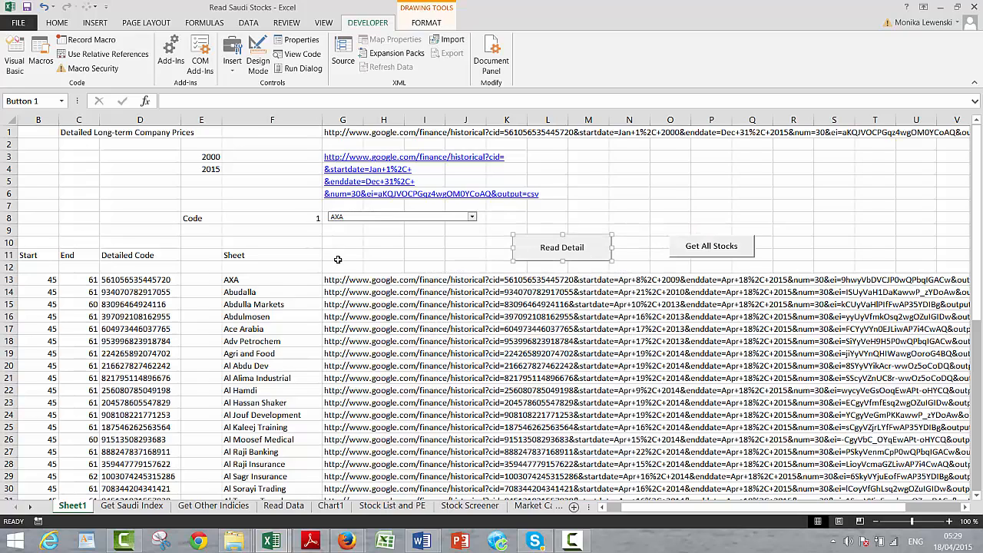
pyautogui.click(338, 260)
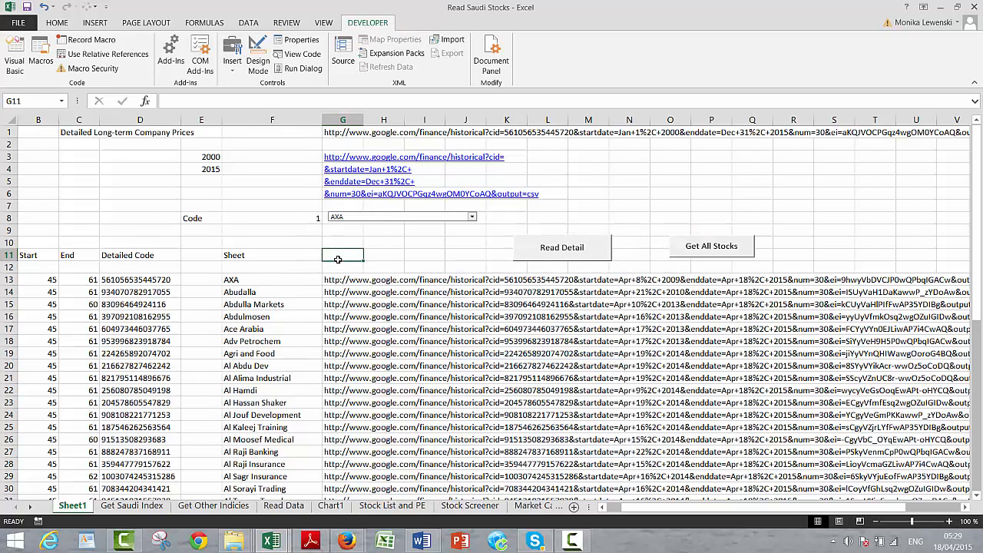
pyautogui.click(585, 194)
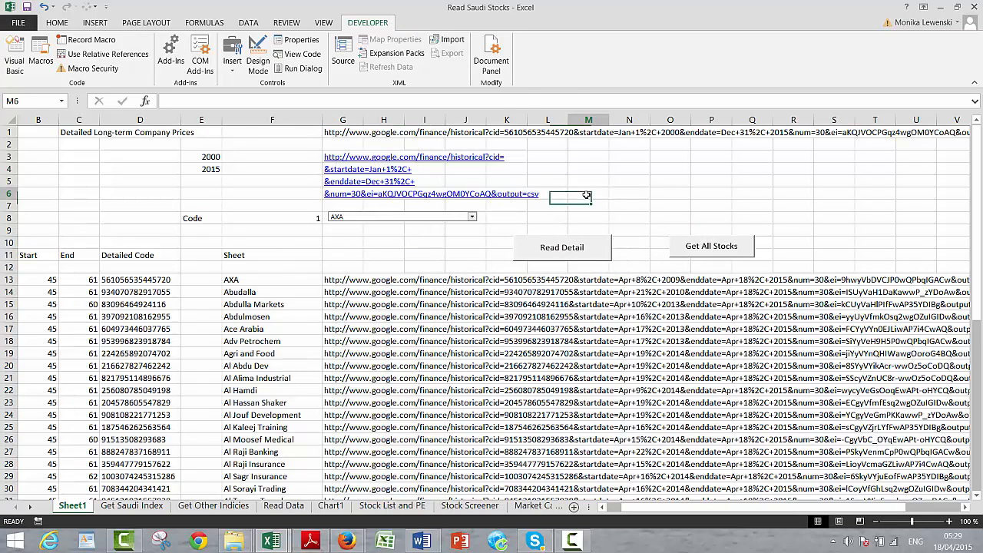
# Step: Run the Read Detail macro for AXA and sort the retrieved historical prices by date, oldest first
pyautogui.click(542, 252)
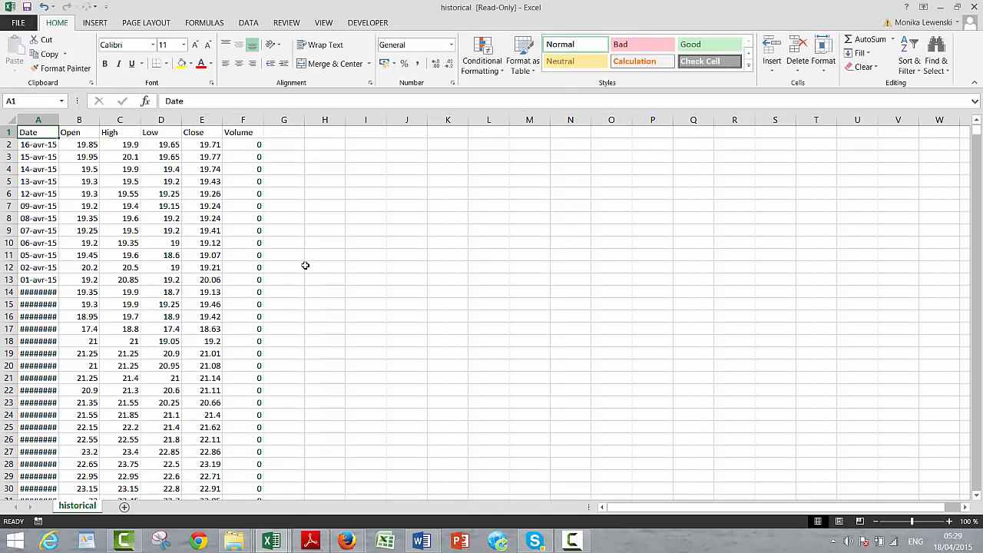
pyautogui.click(9, 121)
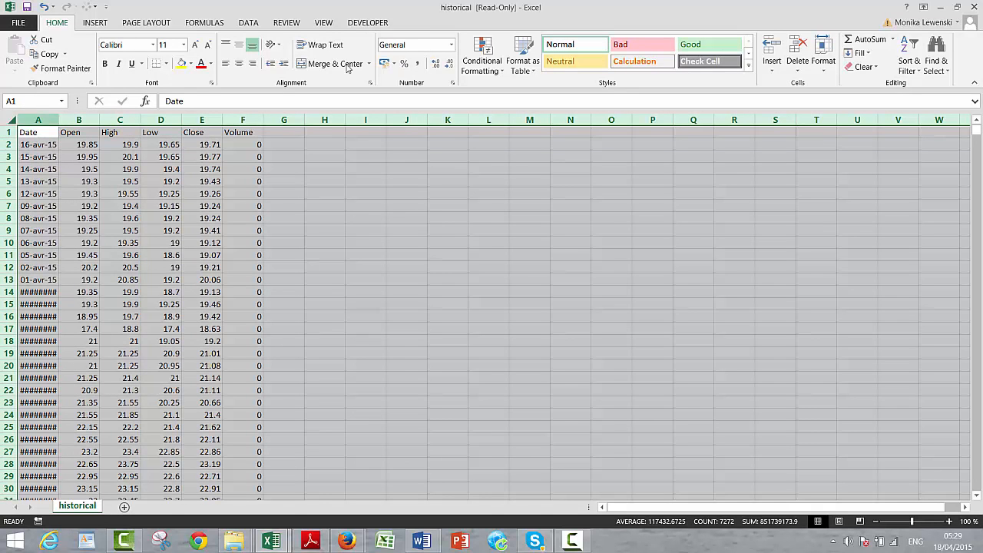
pyautogui.click(249, 23)
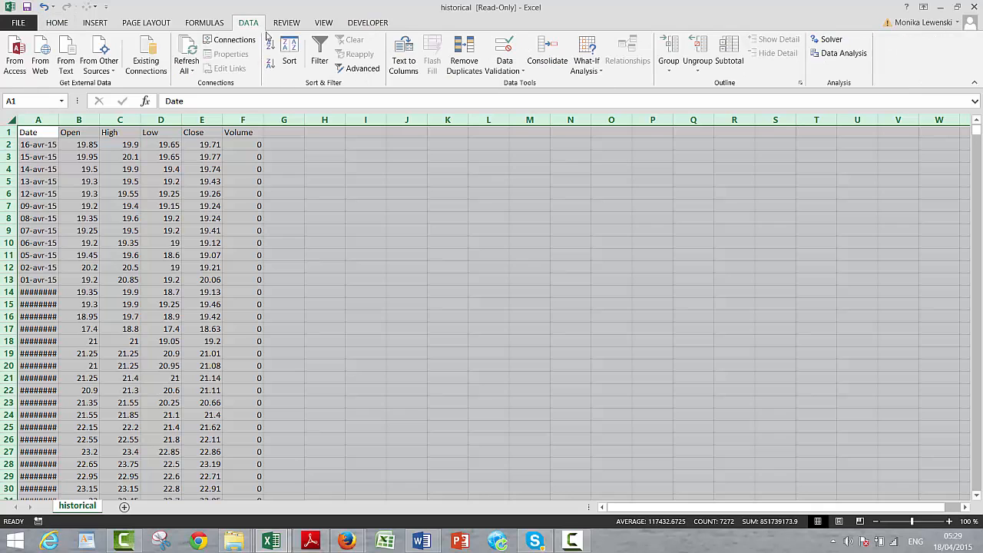
pyautogui.click(269, 44)
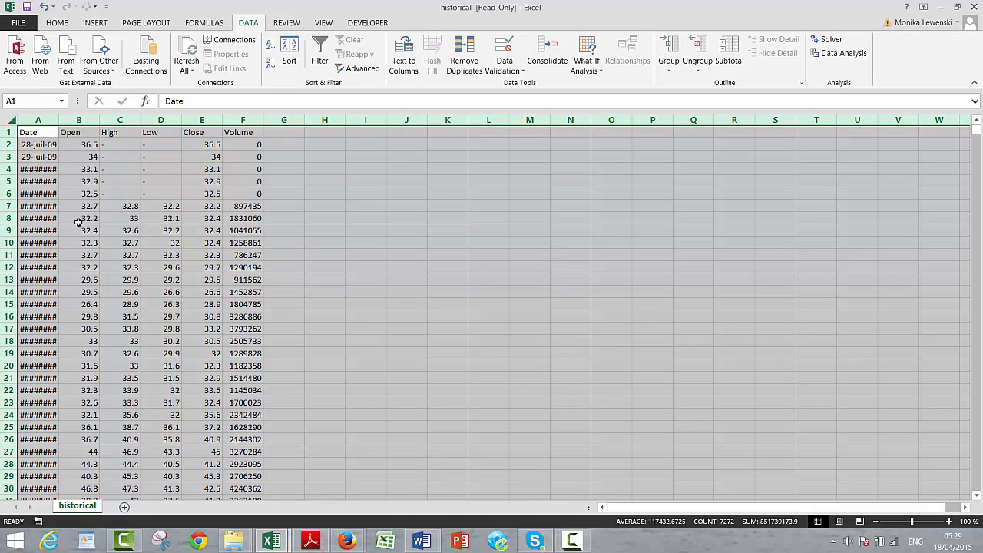
pyautogui.click(78, 219)
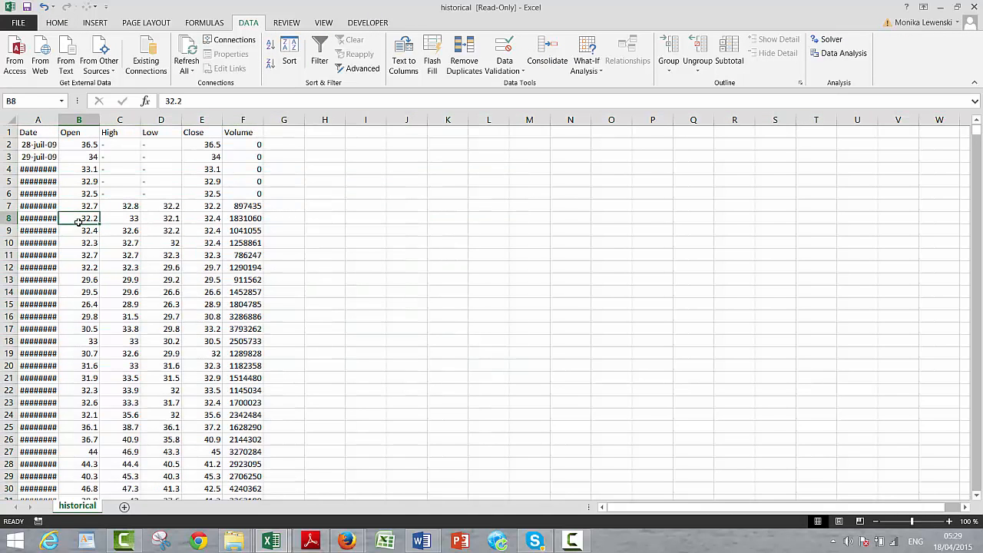
# Step: Close the historical workbook without saving and choose Arabian Cement in Sheet1's company drop-down
pyautogui.click(972, 10)
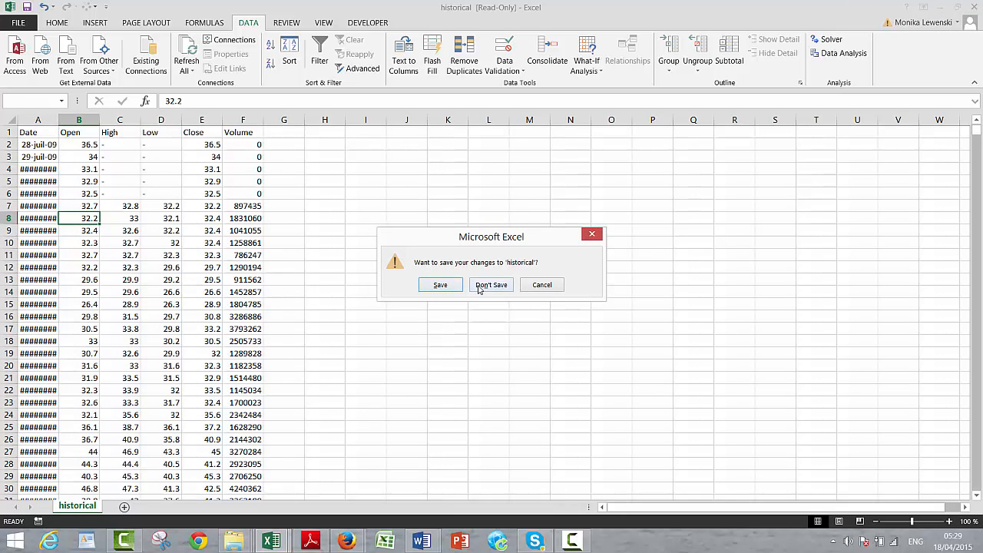
pyautogui.click(479, 285)
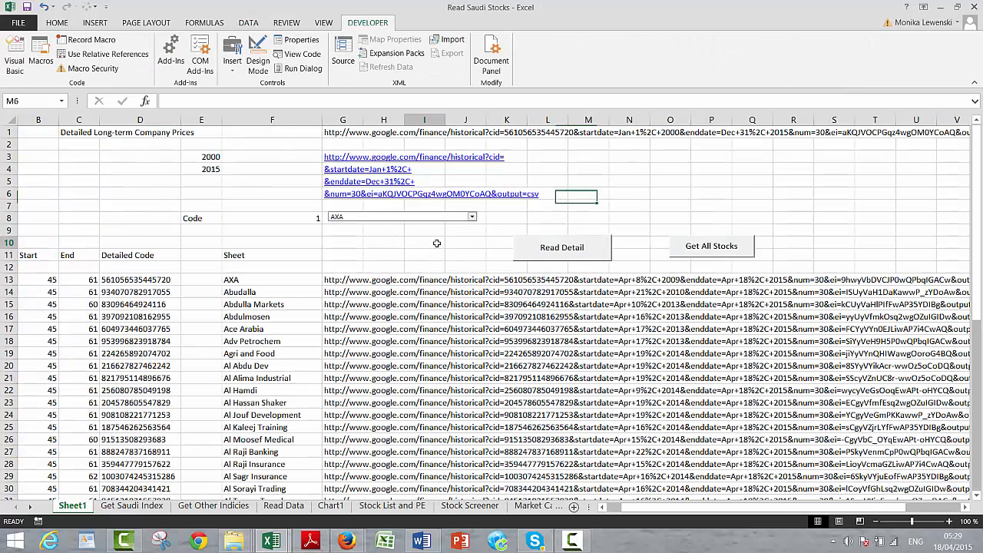
pyautogui.click(436, 243)
pyautogui.click(472, 217)
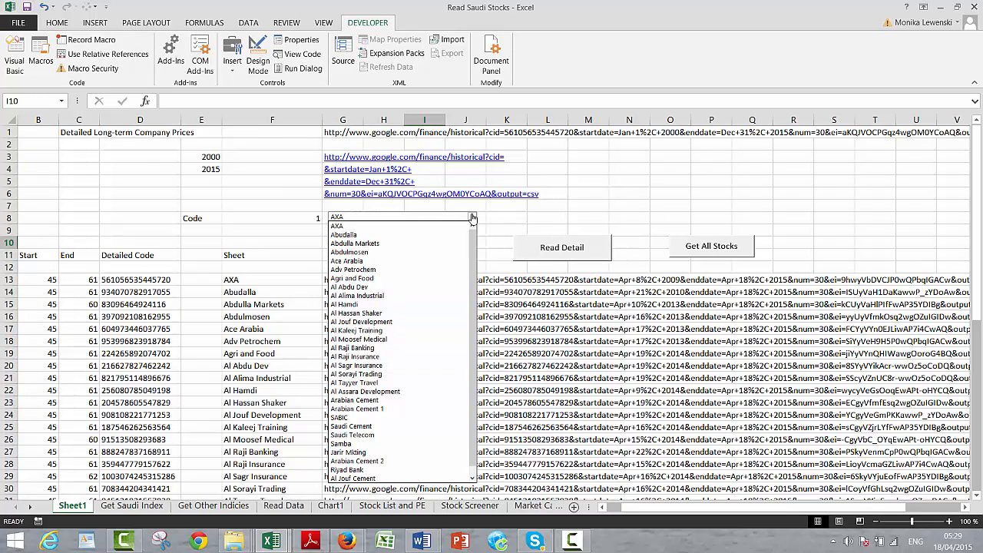
pyautogui.click(360, 400)
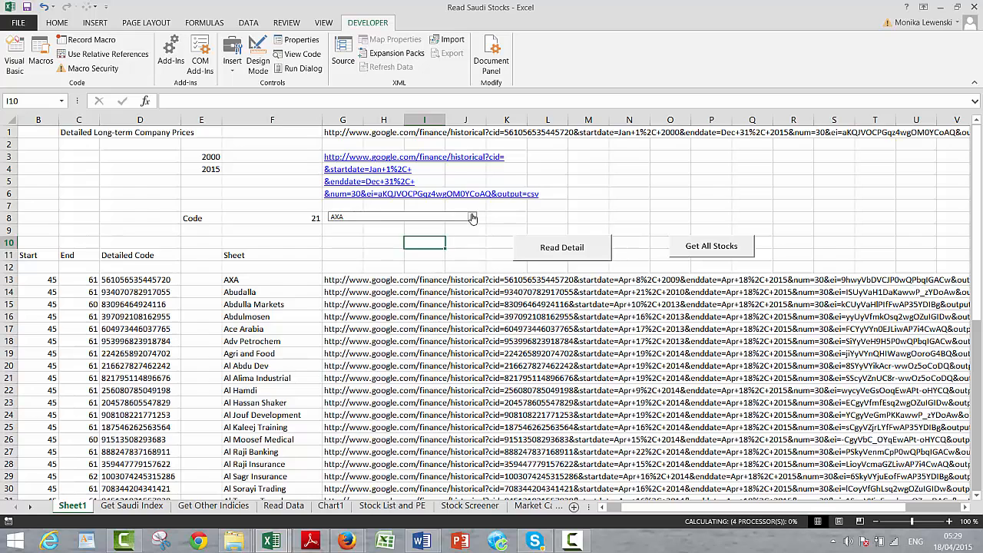
pyautogui.click(372, 255)
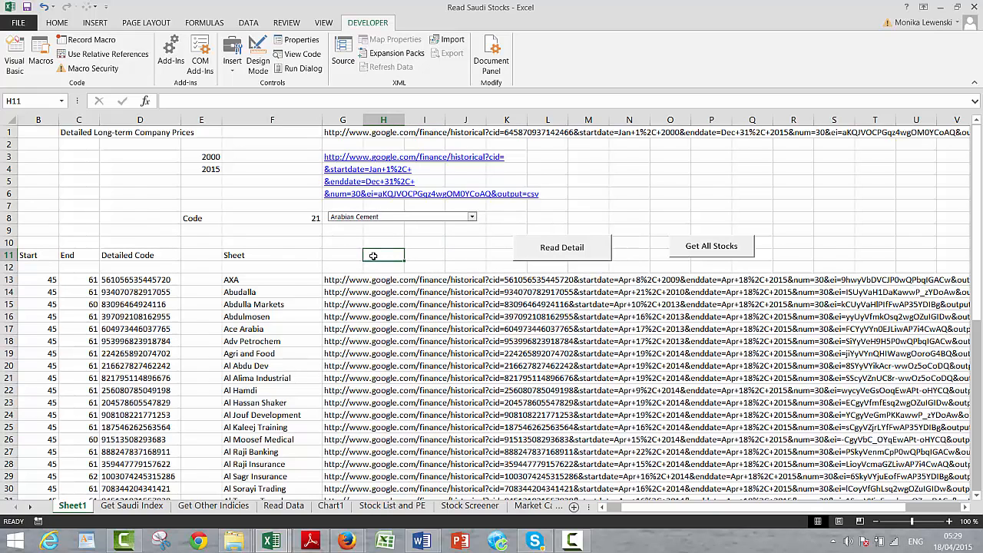
# Step: Run the Read Detail macro for Arabian Cement and sort its historical prices by date, oldest first
pyautogui.click(539, 252)
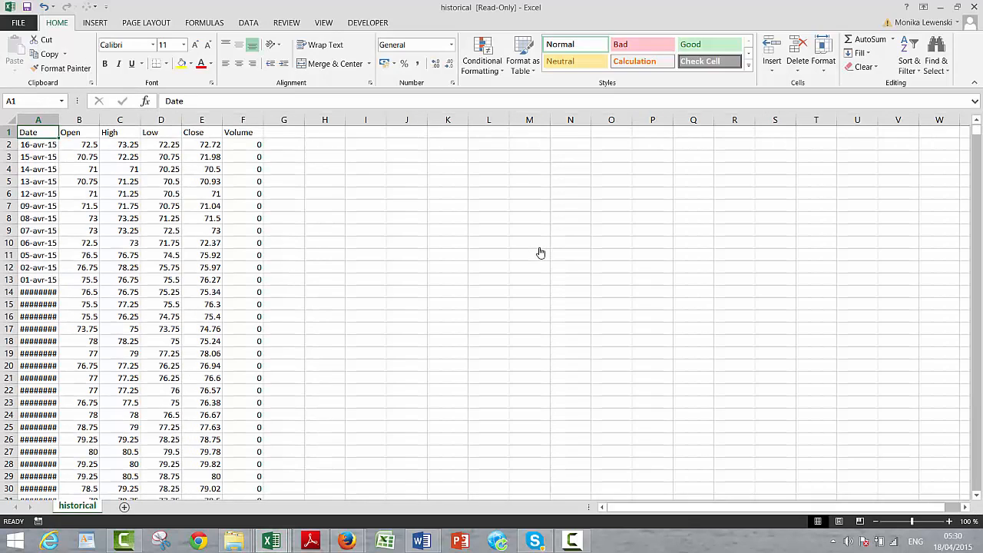
pyautogui.click(346, 225)
pyautogui.click(9, 121)
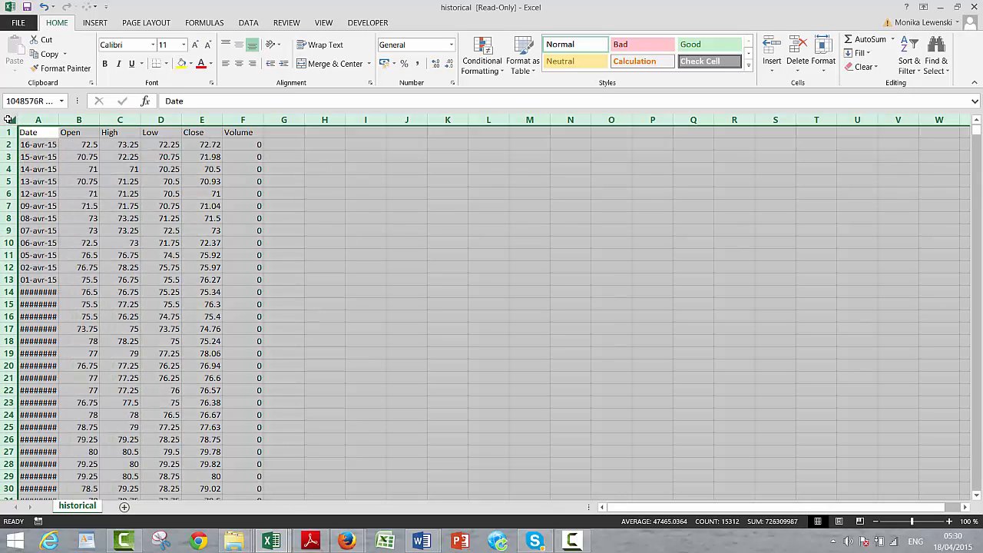
pyautogui.click(247, 23)
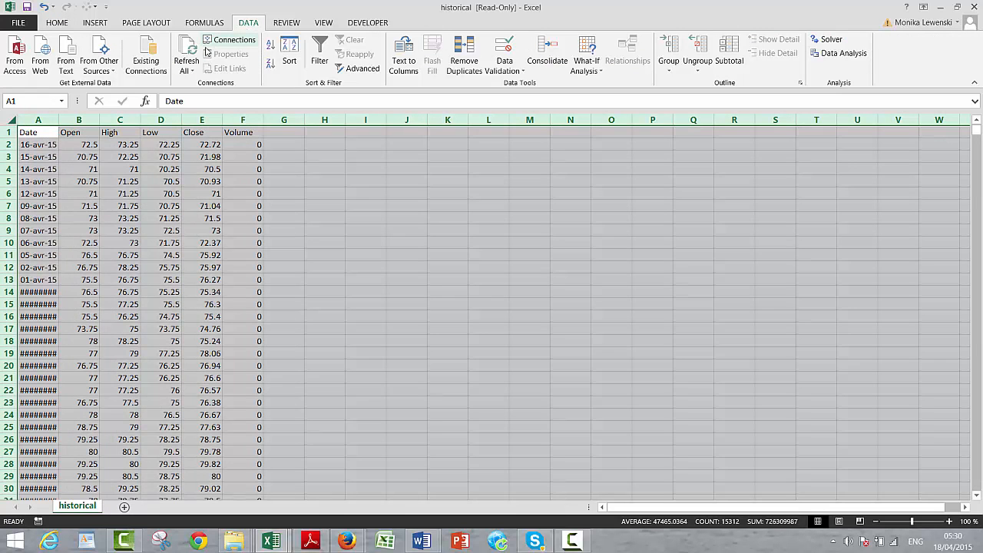
pyautogui.click(273, 45)
pyautogui.click(128, 220)
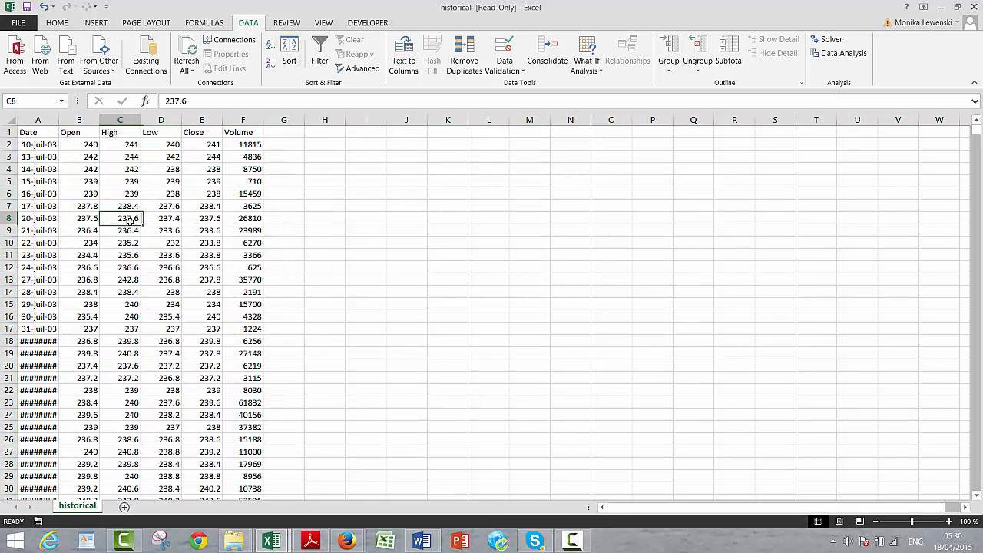
pyautogui.click(93, 268)
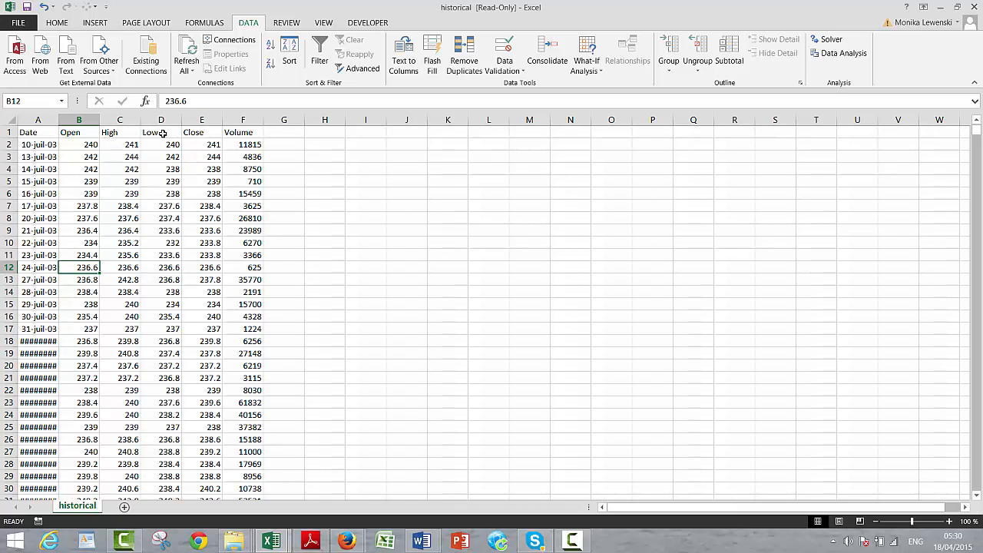
# Step: Plot the Close column on a new chart sheet and close the historical workbook without saving
pyautogui.click(204, 118)
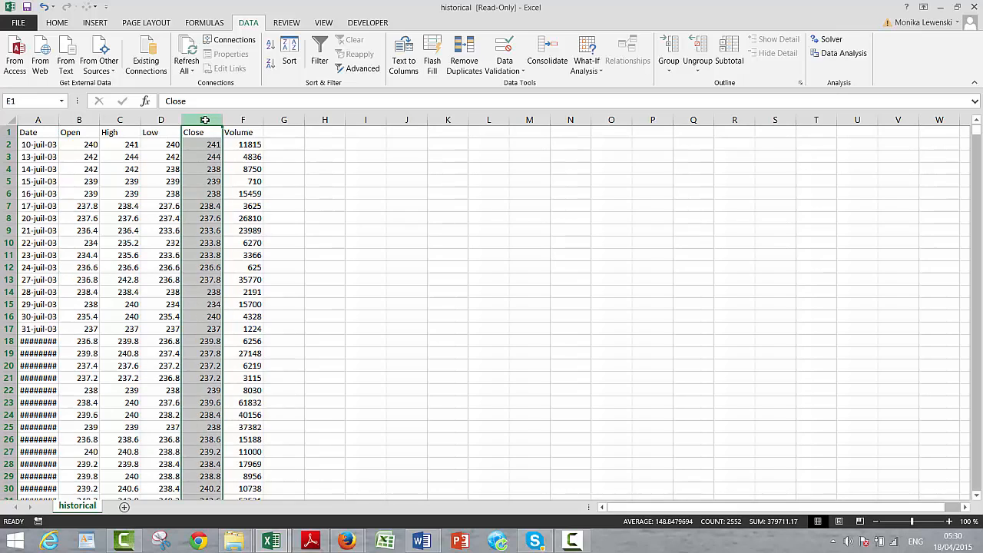
pyautogui.press('F11')
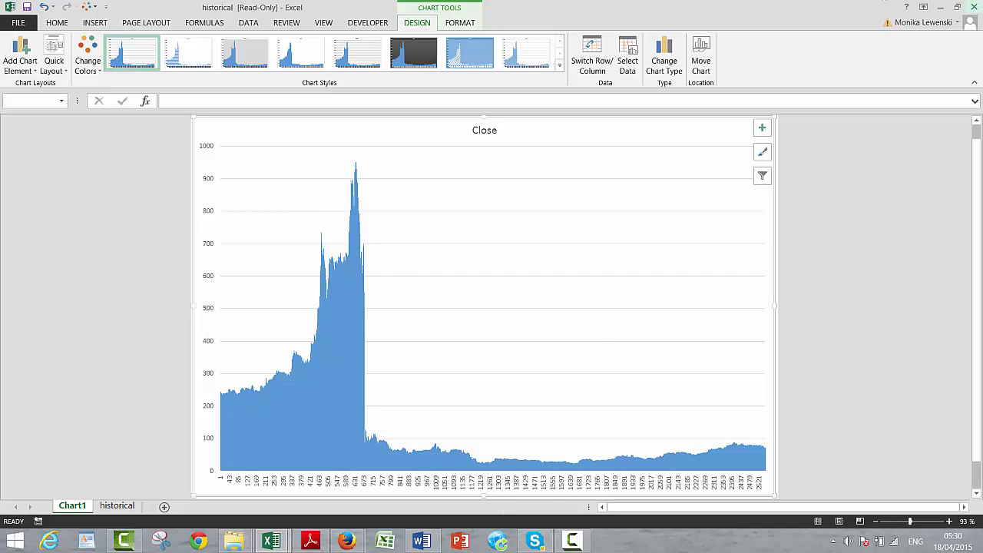
pyautogui.click(975, 7)
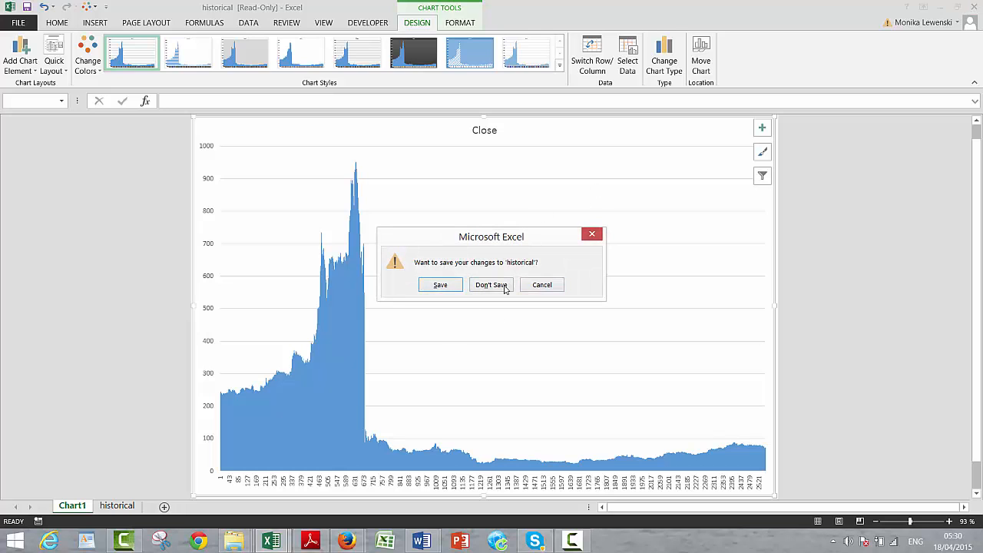
pyautogui.click(496, 287)
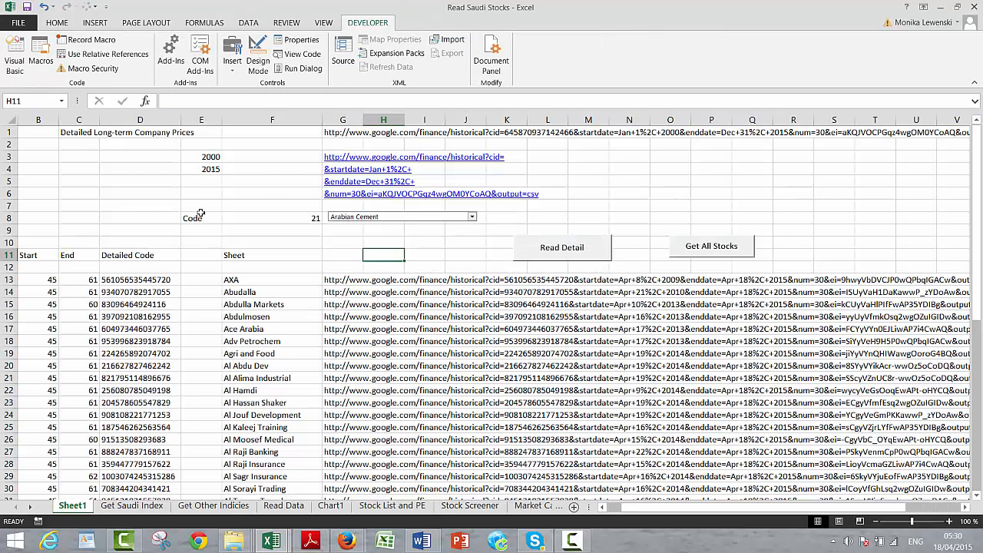
# Step: Choose Arabian Cement 1 in Sheet1's company drop-down
pyautogui.click(249, 230)
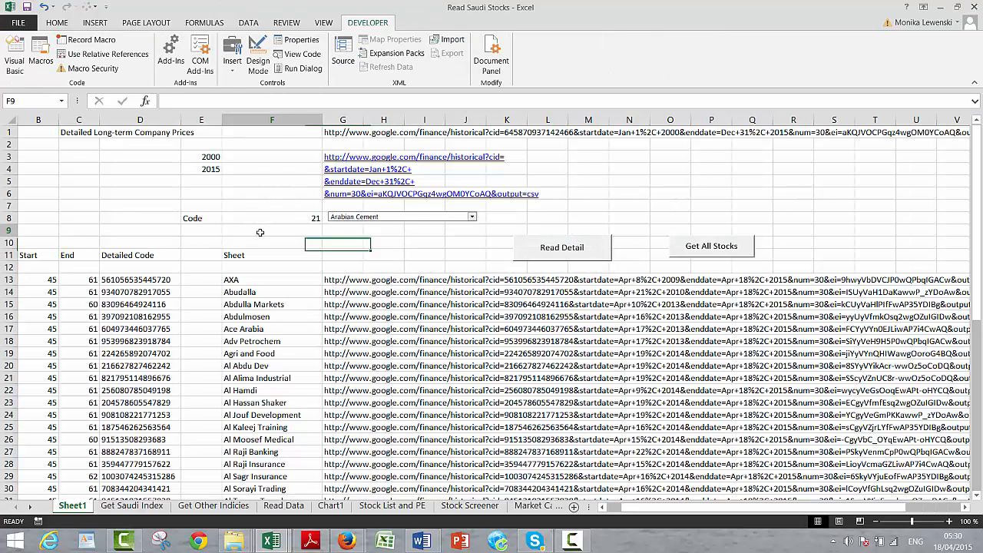
pyautogui.click(471, 218)
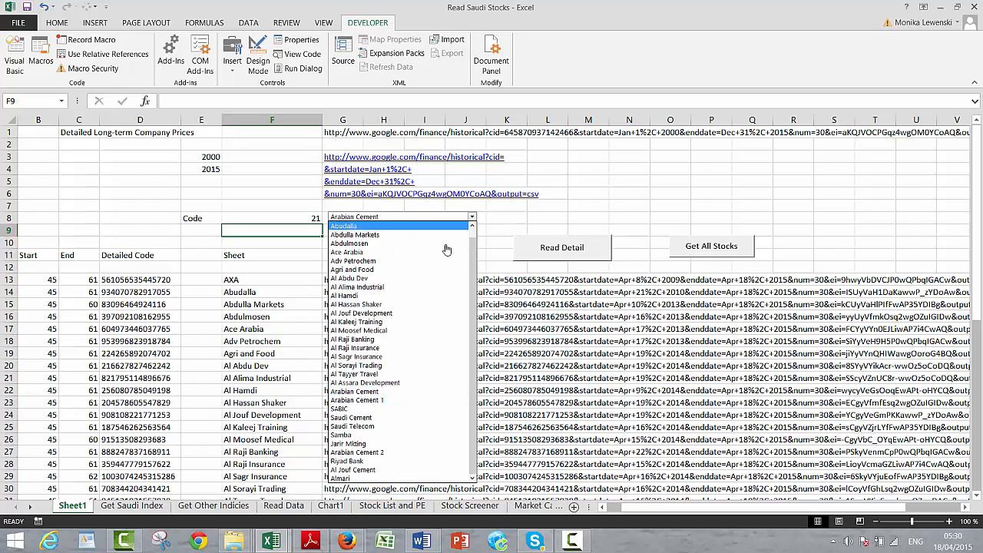
pyautogui.click(388, 400)
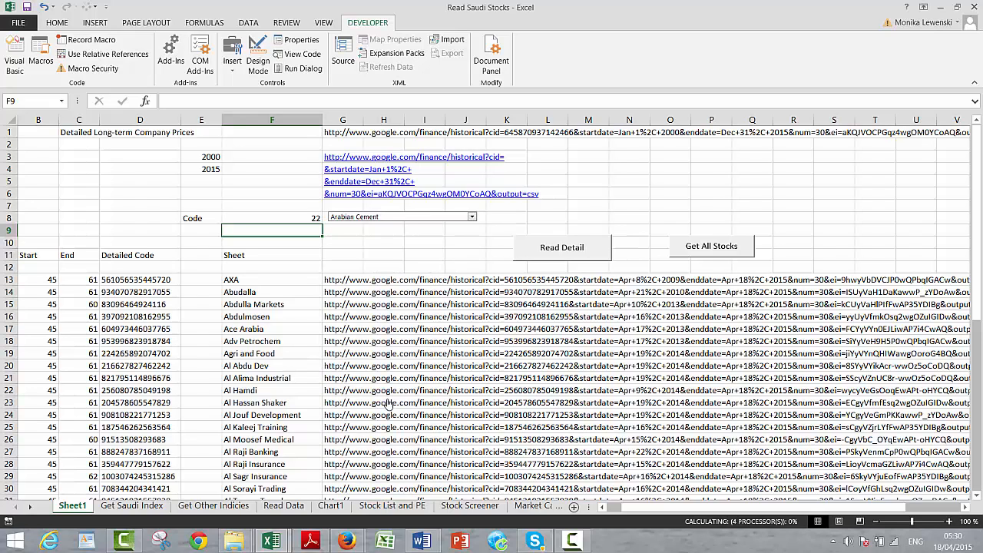
pyautogui.click(403, 251)
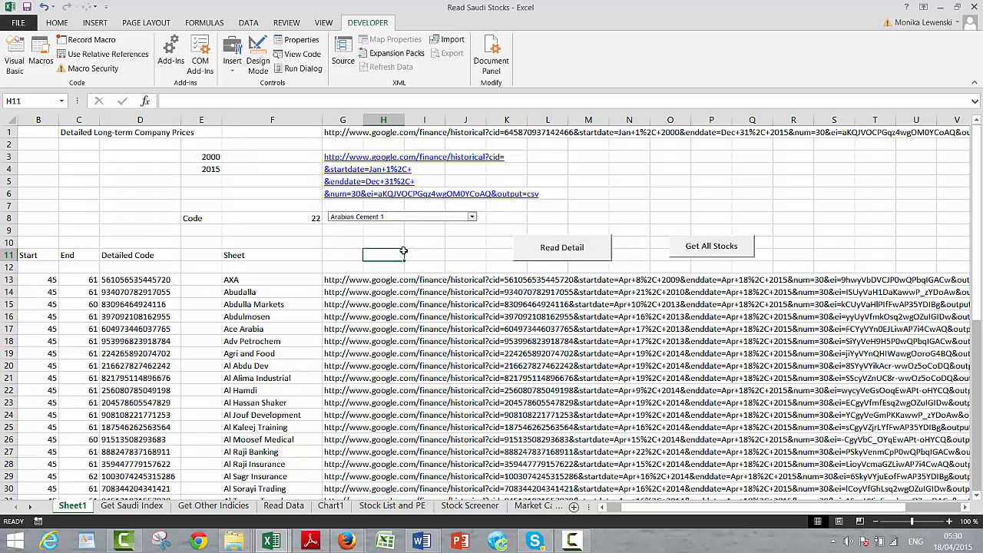
pyautogui.click(459, 240)
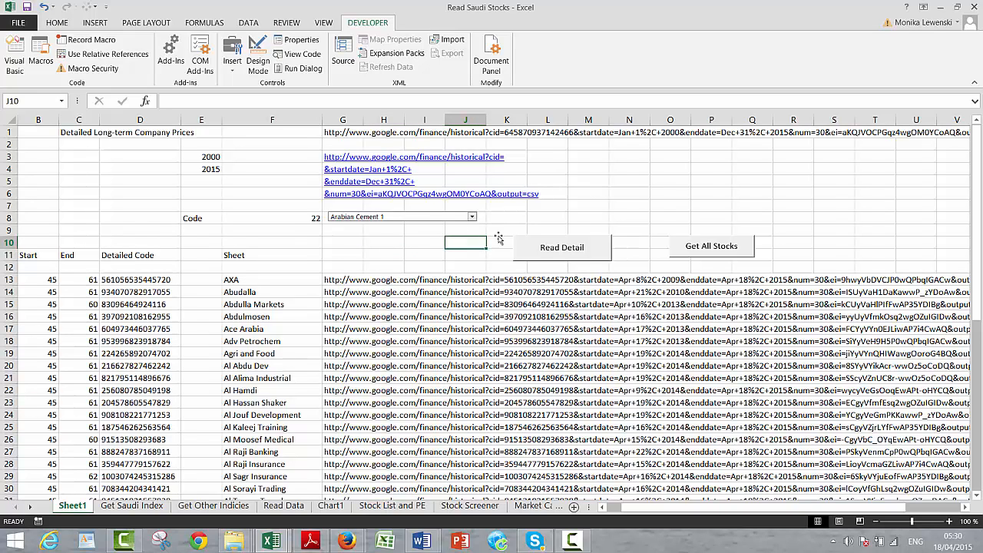
# Step: Run the Read Detail macro for Arabian Cement 1 and sort its historical prices by date, oldest first
pyautogui.click(540, 250)
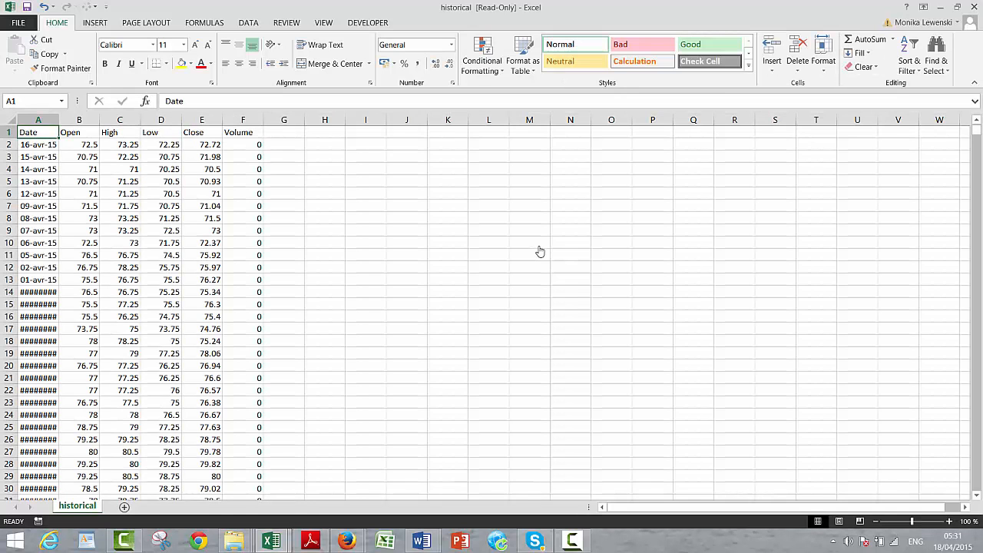
pyautogui.click(6, 121)
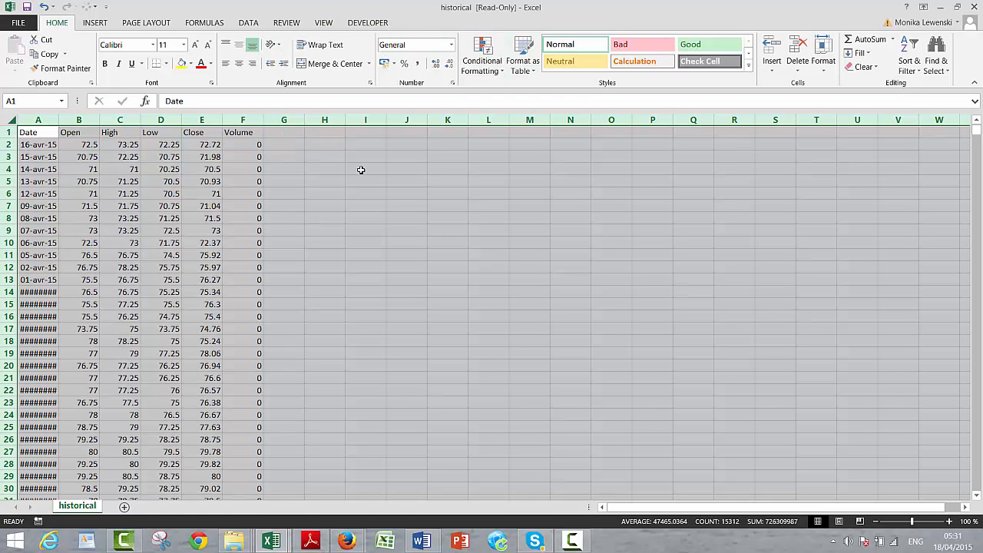
pyautogui.click(246, 25)
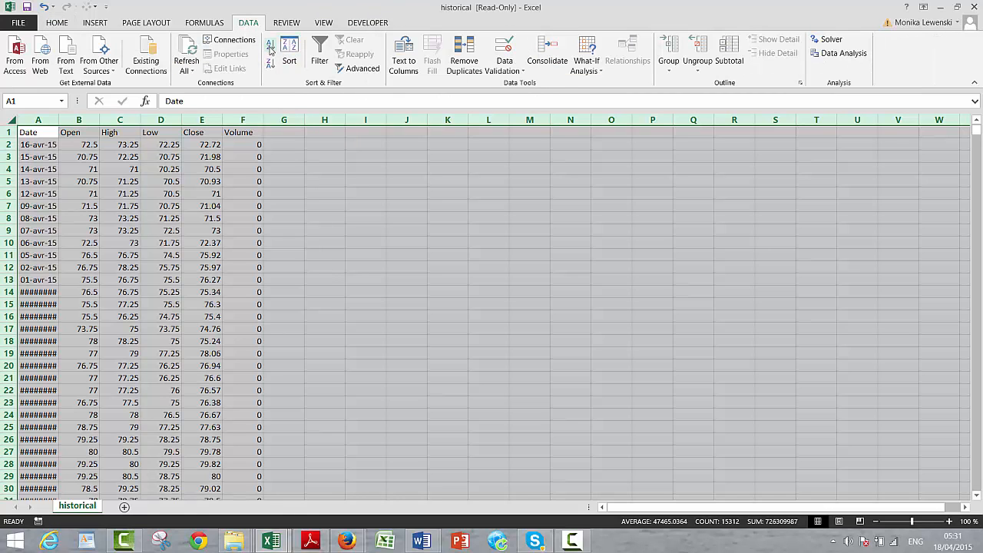
pyautogui.click(270, 44)
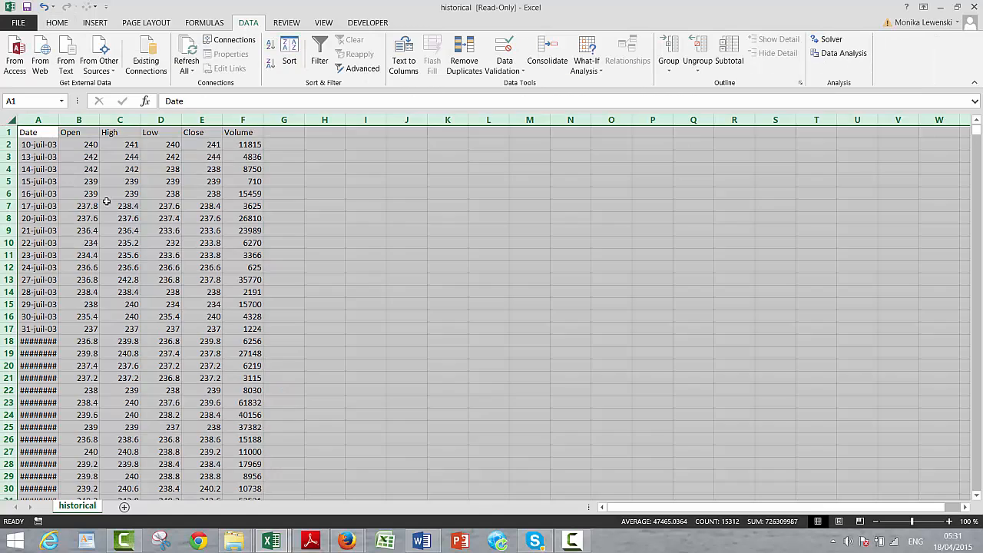
pyautogui.click(127, 206)
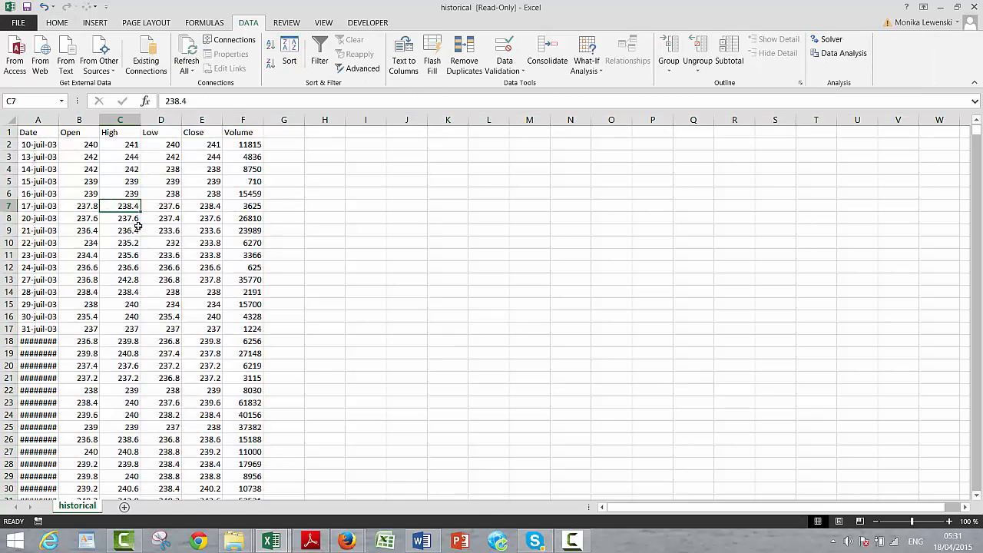
# Step: Chart Arabian Cement 1's Close prices on a new chart sheet and close the historical workbook without saving
pyautogui.click(201, 121)
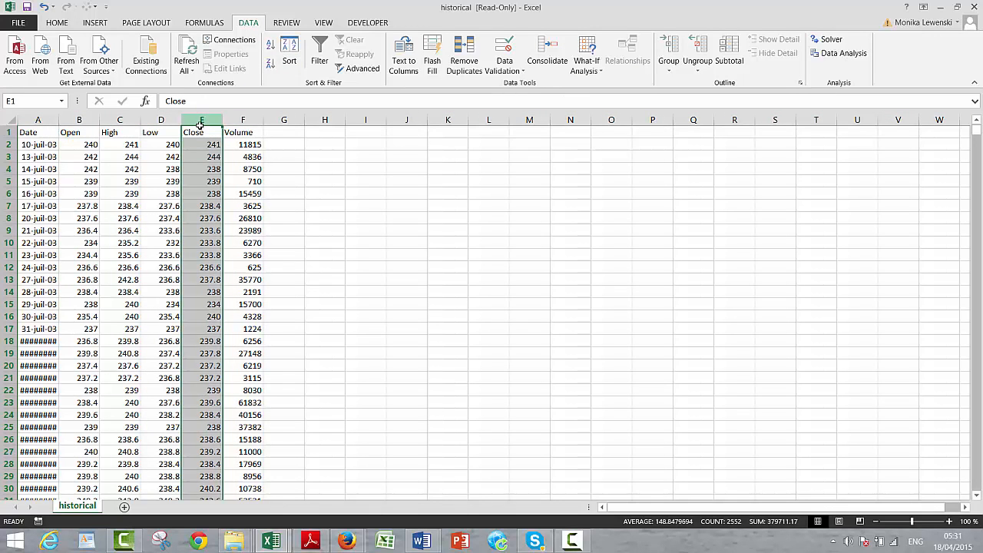
pyautogui.press('F11')
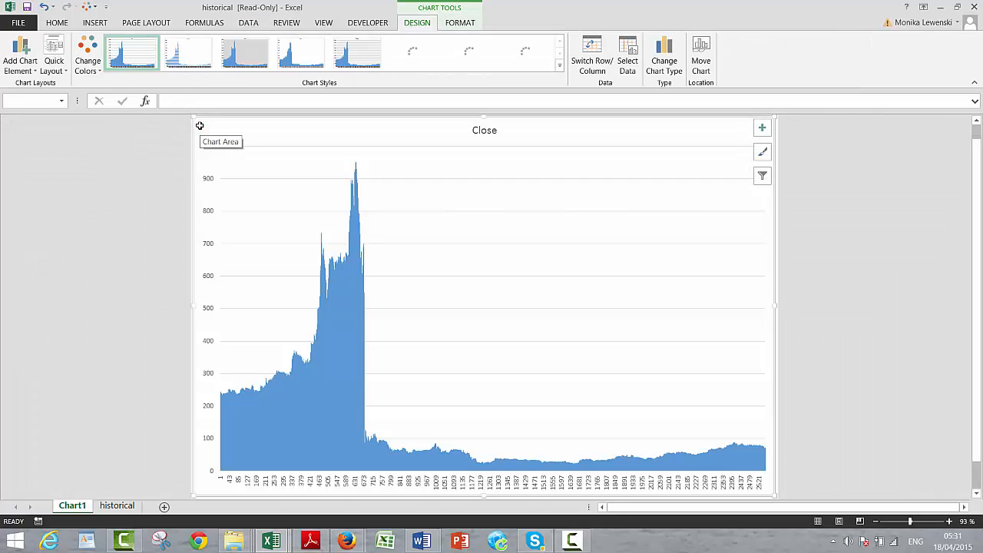
pyautogui.click(974, 7)
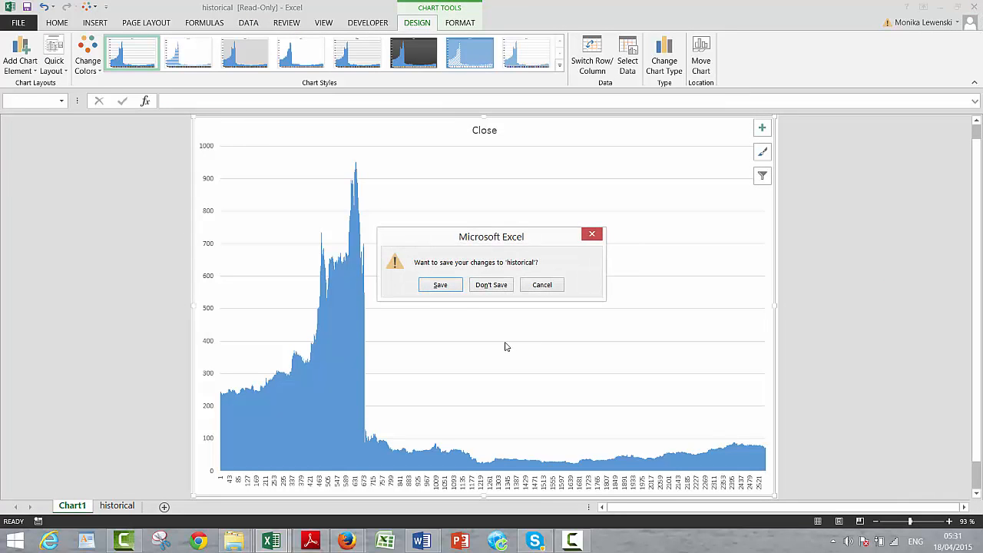
pyautogui.click(487, 285)
# Step: Look through Sheet1's company list, with its detailed codes, sheet names and Google Finance URLs, down to the last rows and back
pyautogui.click(375, 235)
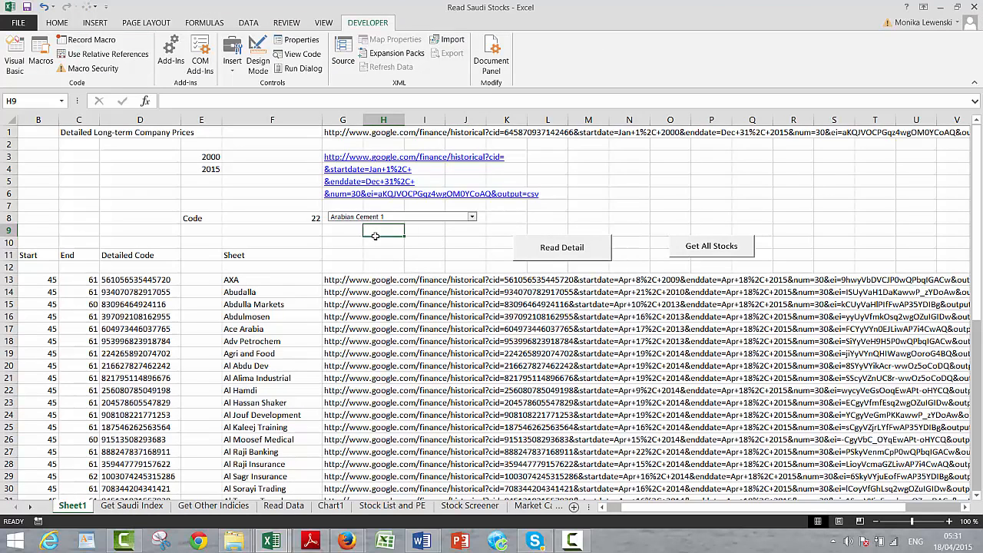
pyautogui.press('Down')
pyautogui.press('Down')
pyautogui.press('Down')
pyautogui.press('Down')
pyautogui.press('Down')
pyautogui.press('Down')
pyautogui.press('Down')
pyautogui.press('Down')
pyautogui.press('Down')
pyautogui.press('Down')
pyautogui.press('Down')
pyautogui.press('Down')
pyautogui.press('Down')
pyautogui.press('Down')
pyautogui.press('Down')
pyautogui.press('Down')
pyautogui.press('Down')
pyautogui.press('Down')
pyautogui.press('Down')
pyautogui.press('Down')
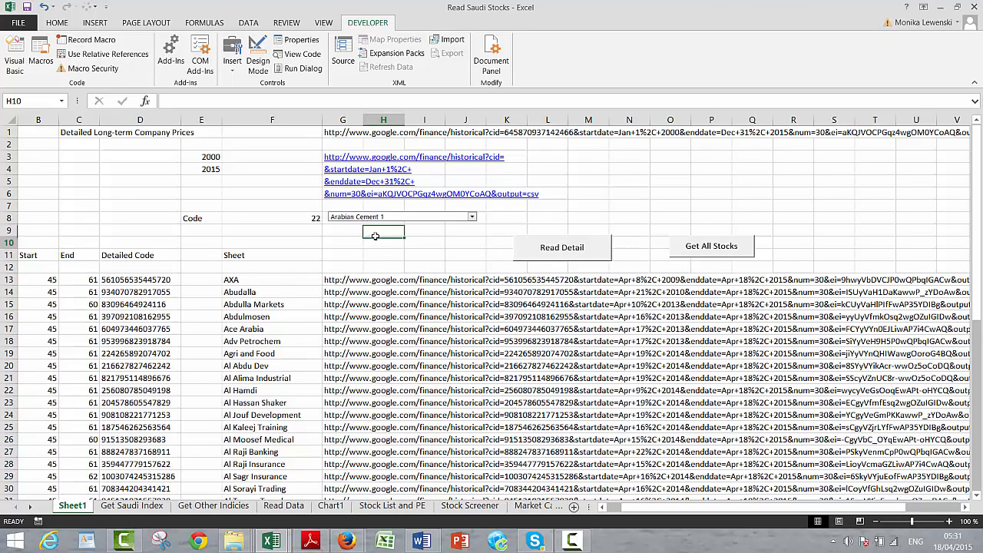
pyautogui.press('Down')
pyautogui.press('Down')
pyautogui.press('Down')
pyautogui.press('Down')
pyautogui.press('Down')
pyautogui.press('Down')
pyautogui.press('Down')
pyautogui.press('Down')
pyautogui.press('Down')
pyautogui.press('Down')
pyautogui.press('Down')
pyautogui.press('Down')
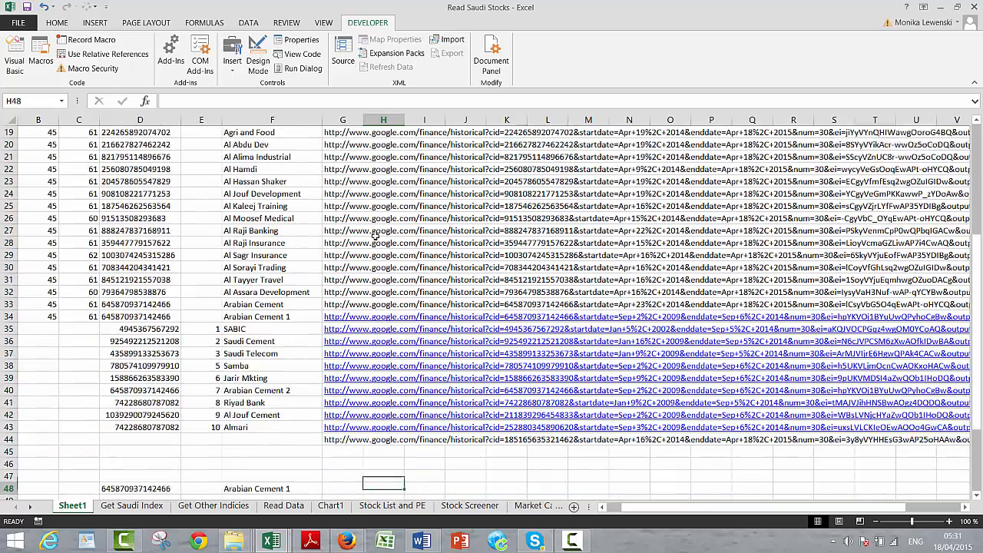
pyautogui.press('Up')
pyautogui.press('Up')
pyautogui.press('Up')
pyautogui.press('Up')
pyautogui.press('Up')
pyautogui.press('Up')
pyautogui.press('Up')
pyautogui.press('Up')
pyautogui.press('Up')
pyautogui.press('Up')
pyautogui.press('Up')
pyautogui.press('Up')
pyautogui.press('Up')
pyautogui.press('Up')
pyautogui.press('Up')
pyautogui.press('Up')
pyautogui.press('Up')
pyautogui.press('Up')
pyautogui.press('Up')
pyautogui.press('Up')
pyautogui.press('Up')
pyautogui.press('Up')
pyautogui.press('Up')
pyautogui.press('Up')
pyautogui.press('Up')
pyautogui.press('Up')
pyautogui.press('Up')
pyautogui.press('Up')
pyautogui.press('Up')
pyautogui.press('Up')
pyautogui.press('Up')
pyautogui.press('Up')
pyautogui.press('Up')
pyautogui.press('Up')
pyautogui.press('Up')
pyautogui.press('Up')
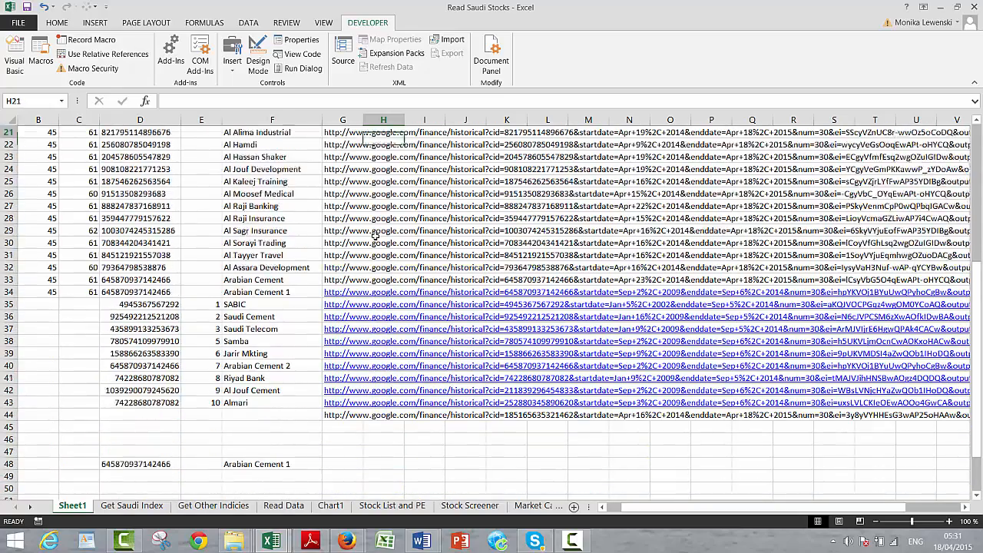
pyautogui.press('Down')
pyautogui.press('Down')
pyautogui.press('Down')
pyautogui.press('Down')
pyautogui.press('Down')
pyautogui.press('Down')
pyautogui.press('Down')
pyautogui.press('Down')
pyautogui.press('Down')
pyautogui.press('Down')
pyautogui.press('Down')
pyautogui.press('Down')
pyautogui.press('Down')
pyautogui.press('Down')
pyautogui.press('Down')
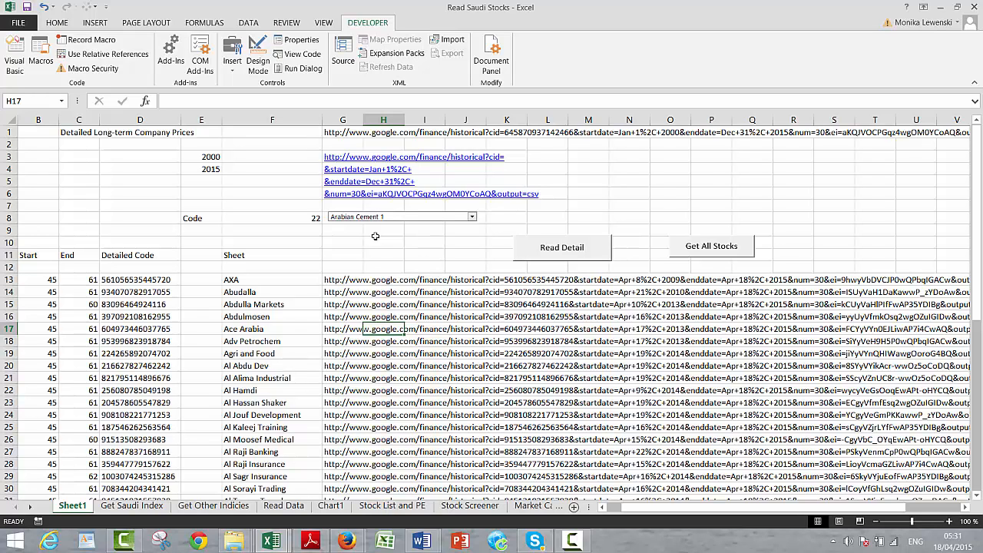
# Step: Examine the companies' individual historical-price URLs in column G, from the Ace Arabia row to the Al Raji Banking row
pyautogui.press('Left')
pyautogui.press('Left')
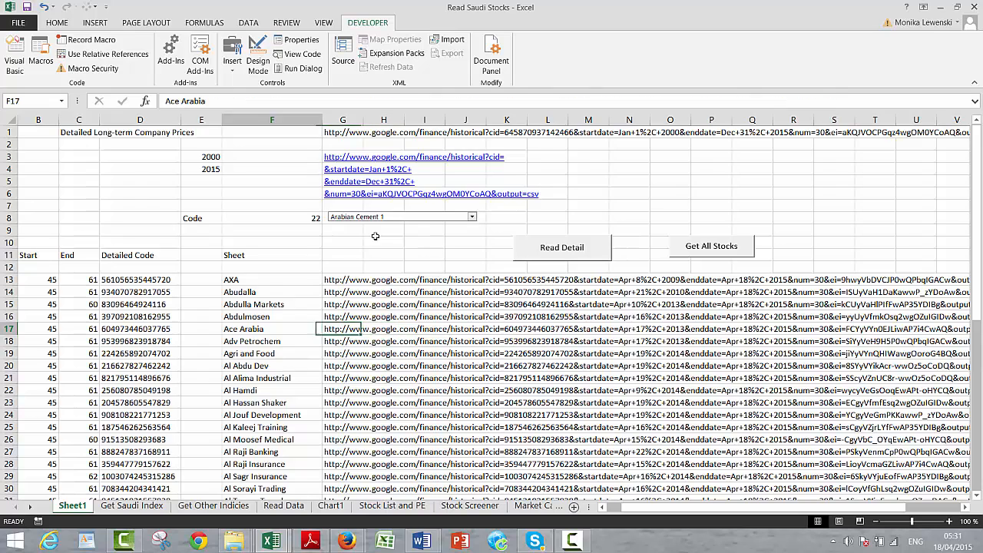
pyautogui.press('Right')
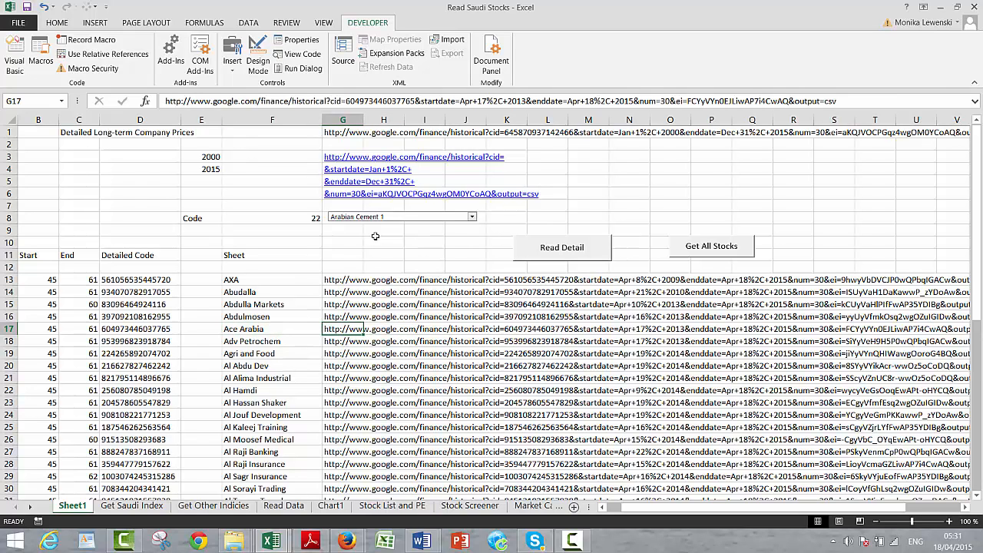
pyautogui.press('Down')
pyautogui.press('Down')
pyautogui.press('Down')
pyautogui.press('Down')
pyautogui.press('Down')
pyautogui.press('Down')
pyautogui.press('Down')
pyautogui.press('Down')
pyautogui.press('Down')
pyautogui.press('Down')
pyautogui.press('Down')
pyautogui.press('Down')
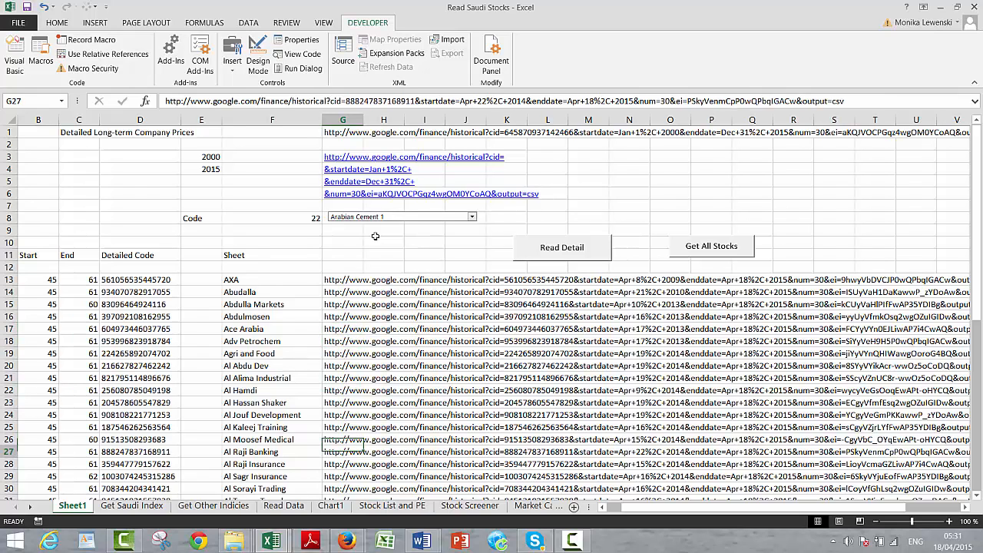
# Step: Review the URL building blocks in G3:G6 that supply the start date, end date and CSV output parts
pyautogui.press('Up')
pyautogui.press('Up')
pyautogui.press('Up')
pyautogui.press('Up')
pyautogui.press('Up')
pyautogui.press('Up')
pyautogui.press('Up')
pyautogui.press('Up')
pyautogui.press('Up')
pyautogui.press('Up')
pyautogui.press('Up')
pyautogui.press('Up')
pyautogui.press('Up')
pyautogui.press('Up')
pyautogui.press('Up')
pyautogui.press('Up')
pyautogui.press('Up')
pyautogui.press('Up')
pyautogui.press('Up')
pyautogui.press('Up')
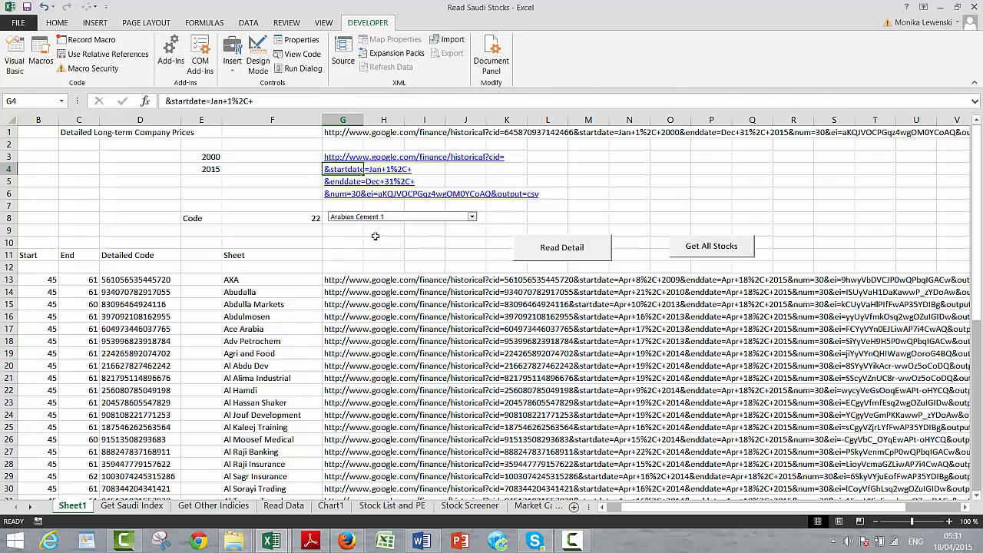
pyautogui.press('Down')
pyautogui.press('Down')
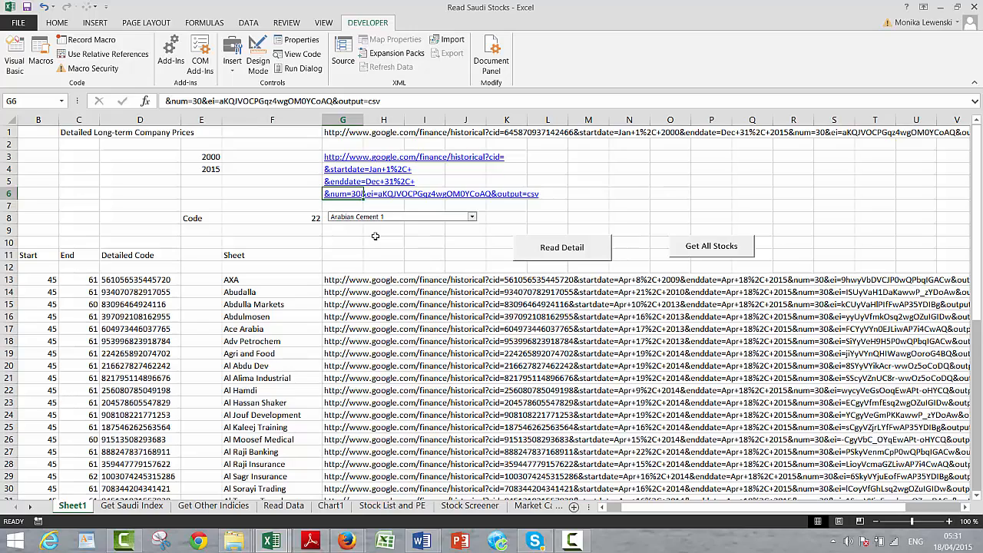
# Step: Compare the URL building blocks with the full company URLs listed in column G from row 13 down
pyautogui.press('Down')
pyautogui.press('Down')
pyautogui.press('Down')
pyautogui.press('Down')
pyautogui.press('Down')
pyautogui.press('Down')
pyautogui.press('Down')
pyautogui.press('Down')
pyautogui.press('Down')
pyautogui.press('Down')
pyautogui.press('Down')
pyautogui.press('Down')
pyautogui.press('Down')
pyautogui.press('Down')
pyautogui.press('Down')
pyautogui.press('Down')
pyautogui.press('Down')
pyautogui.press('Down')
pyautogui.press('Down')
pyautogui.press('Down')
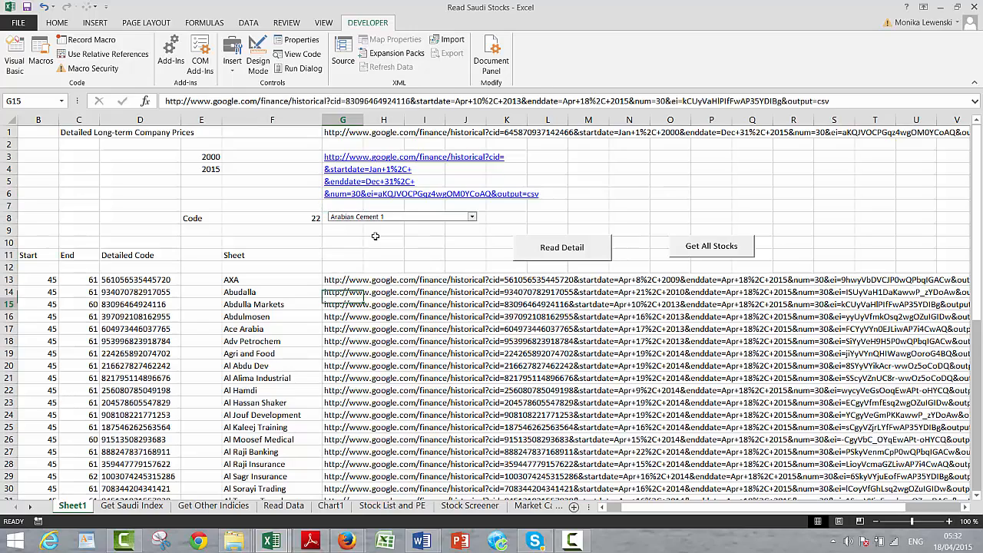
# Step: Look through Sheet1's company URLs in column G past the last entries and return to cell A1
pyautogui.press('Down')
pyautogui.press('Down')
pyautogui.press('Down')
pyautogui.press('Down')
pyautogui.press('Down')
pyautogui.press('Down')
pyautogui.press('Down')
pyautogui.press('Down')
pyautogui.press('Down')
pyautogui.press('Down')
pyautogui.press('Down')
pyautogui.press('Down')
pyautogui.press('Down')
pyautogui.press('Down')
pyautogui.press('Down')
pyautogui.press('Down')
pyautogui.press('Down')
pyautogui.press('Up')
pyautogui.press('Up')
pyautogui.press('Up')
pyautogui.press('Up')
pyautogui.press('Up')
pyautogui.press('Up')
pyautogui.press('Up')
pyautogui.press('Up')
pyautogui.press('Up')
pyautogui.press('Up')
pyautogui.press('Up')
pyautogui.press('Up')
pyautogui.press('Up')
pyautogui.press('Up')
pyautogui.press('Up')
pyautogui.press('Up')
pyautogui.press('Up')
pyautogui.press('Up')
pyautogui.press('Up')
pyautogui.press('Up')
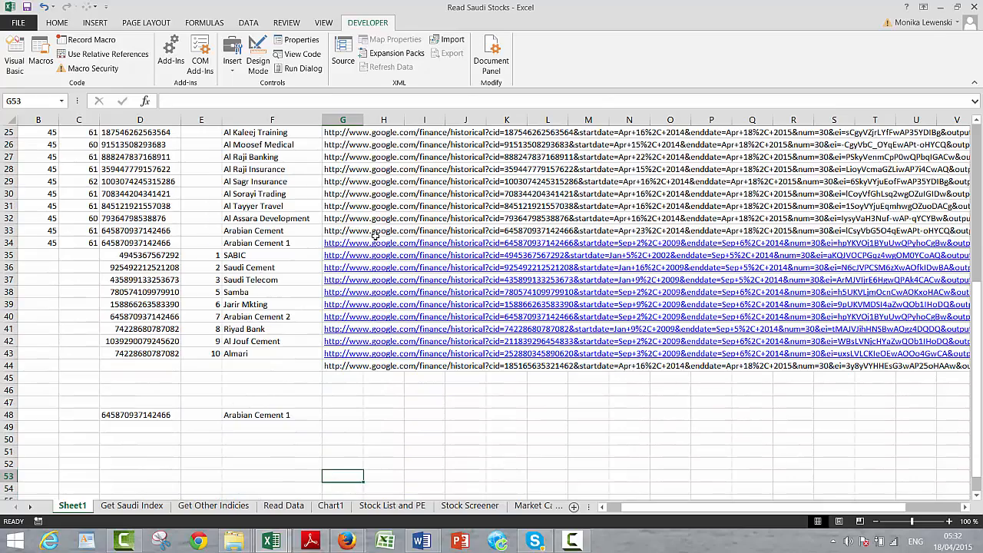
pyautogui.press('Up')
pyautogui.press('Up')
pyautogui.press('Up')
pyautogui.press('Up')
pyautogui.press('Up')
pyautogui.press('Up')
pyautogui.press('Up')
pyautogui.press('Up')
pyautogui.press('Up')
pyautogui.press('Up')
pyautogui.press('Up')
pyautogui.press('Up')
pyautogui.press('Up')
pyautogui.press('Up')
pyautogui.press('Up')
pyautogui.press('Up')
pyautogui.press('Up')
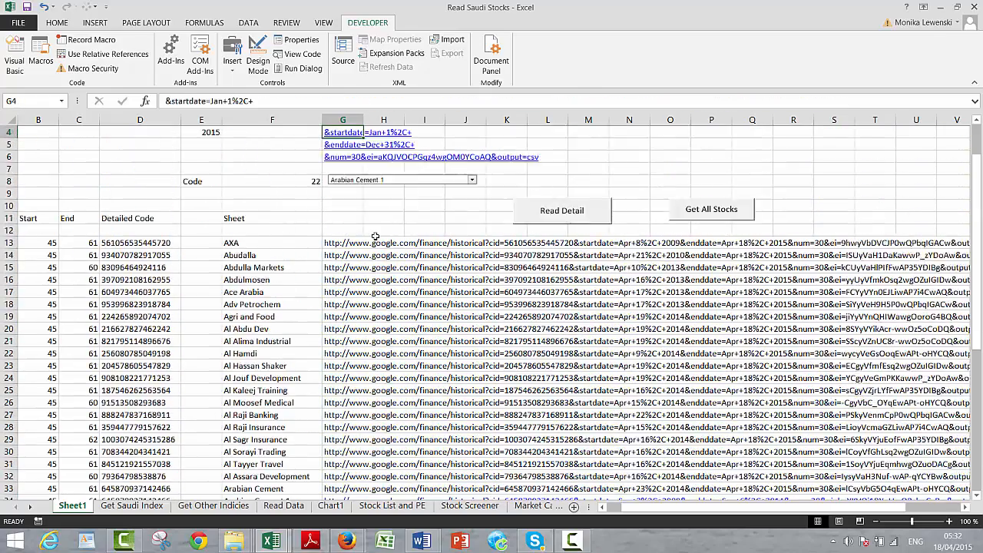
pyautogui.press('Left')
pyautogui.press('Left')
pyautogui.press('Left')
pyautogui.press('Left')
pyautogui.press('Left')
pyautogui.press('Left')
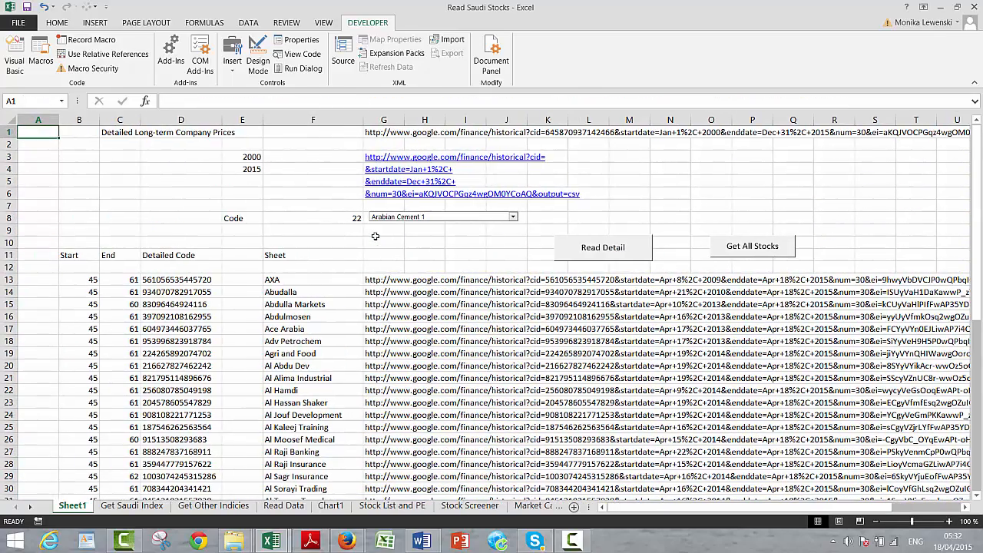
pyautogui.press('Down')
pyautogui.press('Down')
pyautogui.press('Down')
pyautogui.press('Down')
pyautogui.press('Right')
pyautogui.press('Right')
pyautogui.press('Right')
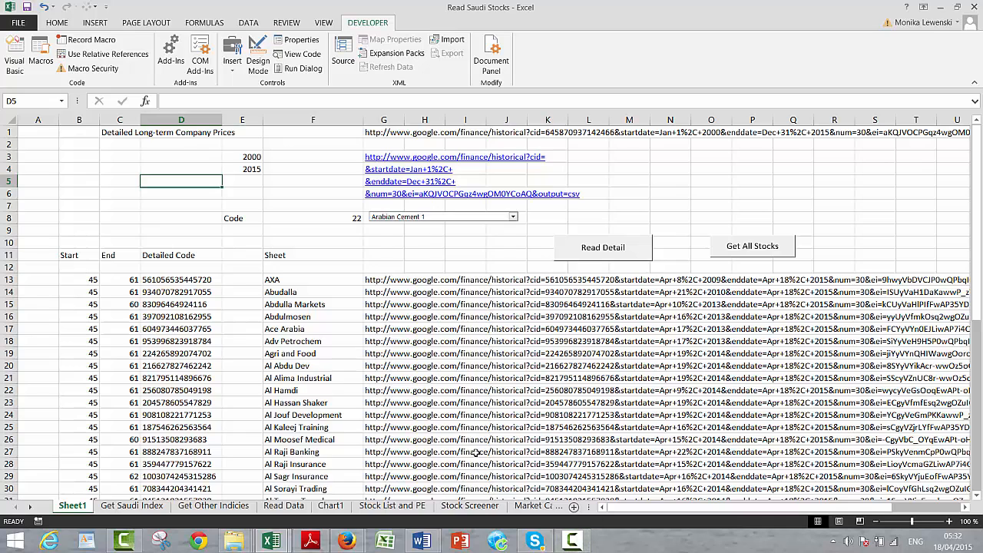
pyautogui.click(569, 542)
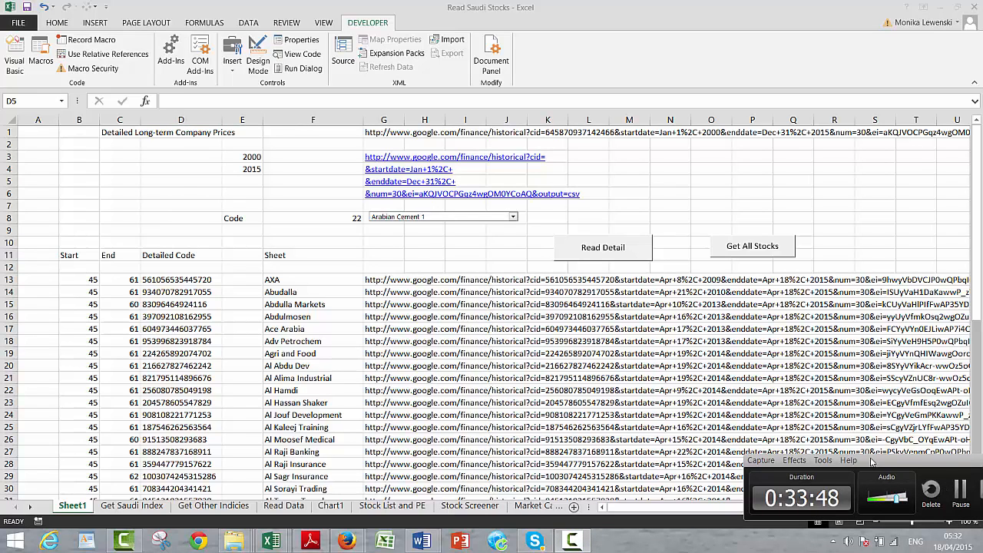
pyautogui.moveTo(873, 462); pyautogui.dragTo(738, 402)
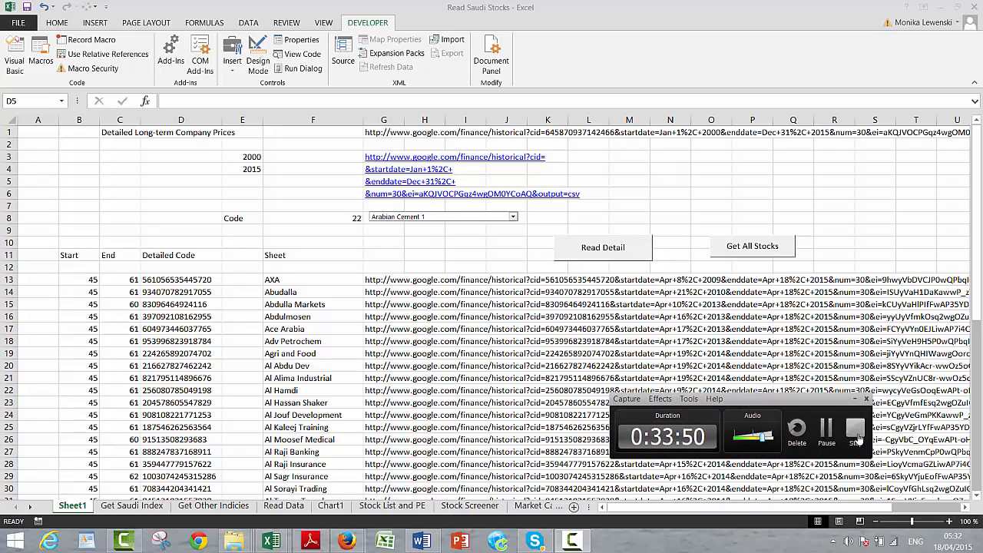